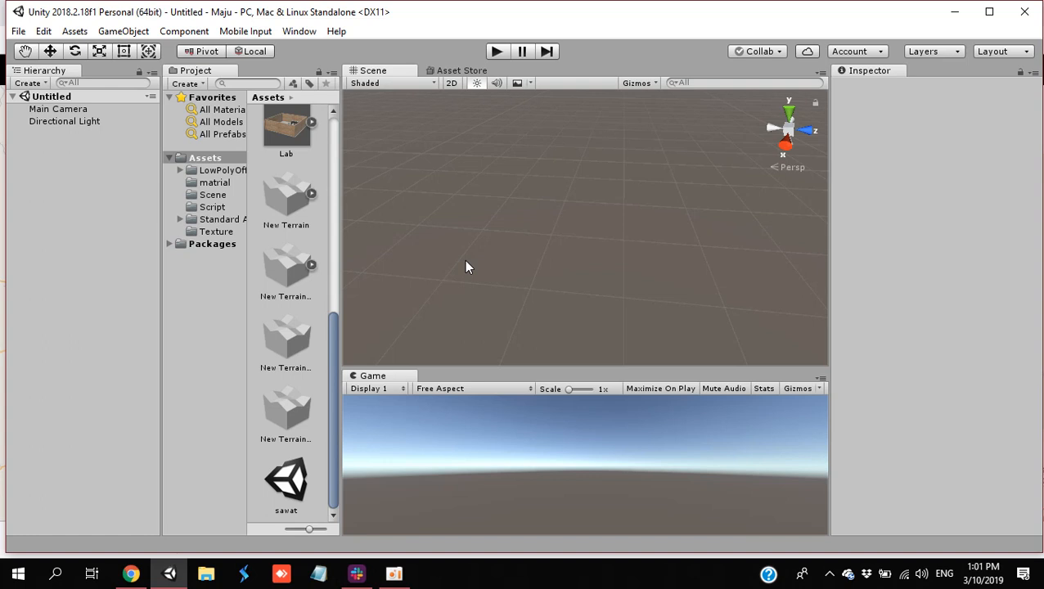
Step: Open the Asset Store and search it for "probuilder"
click(466, 71)
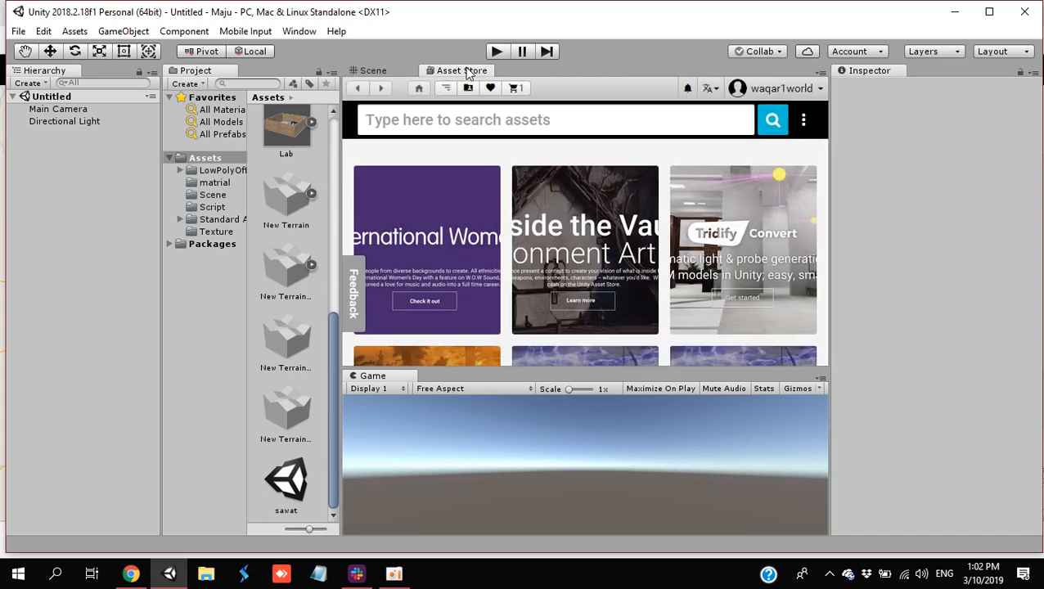
click(449, 119)
text(p)
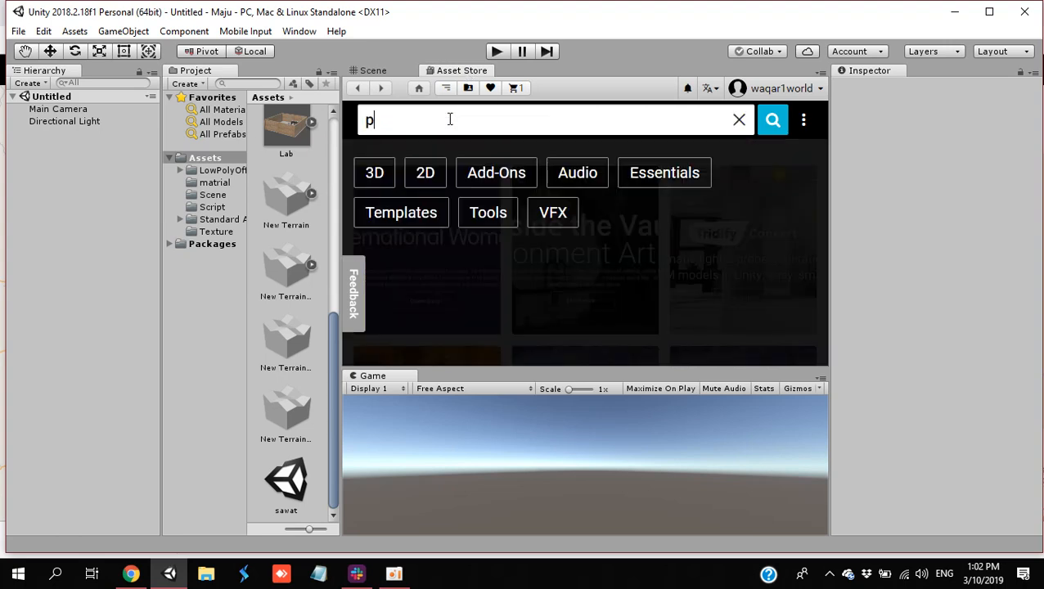
text(robuilder)
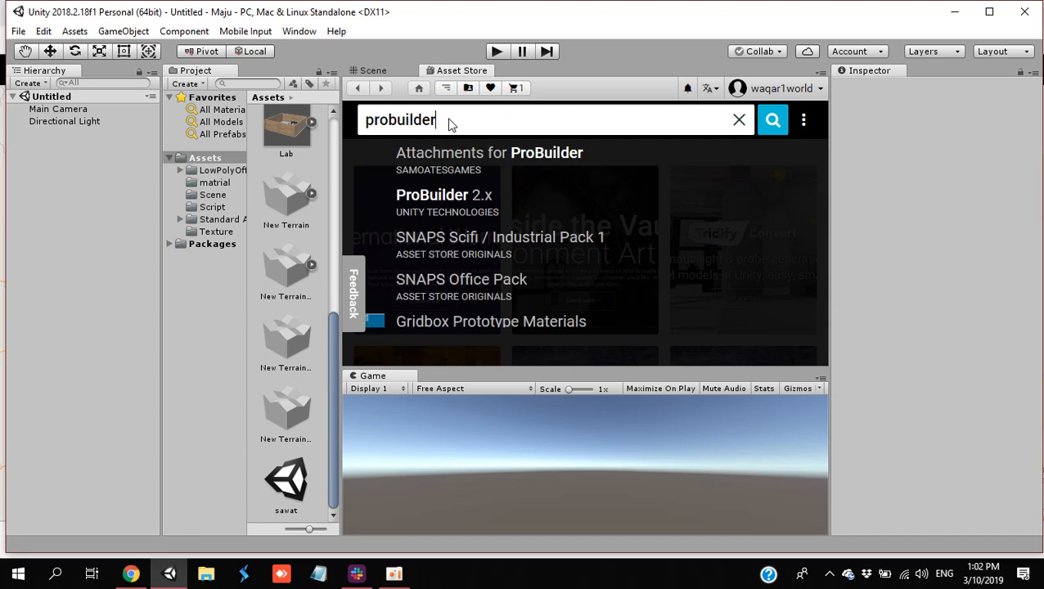
key(Return)
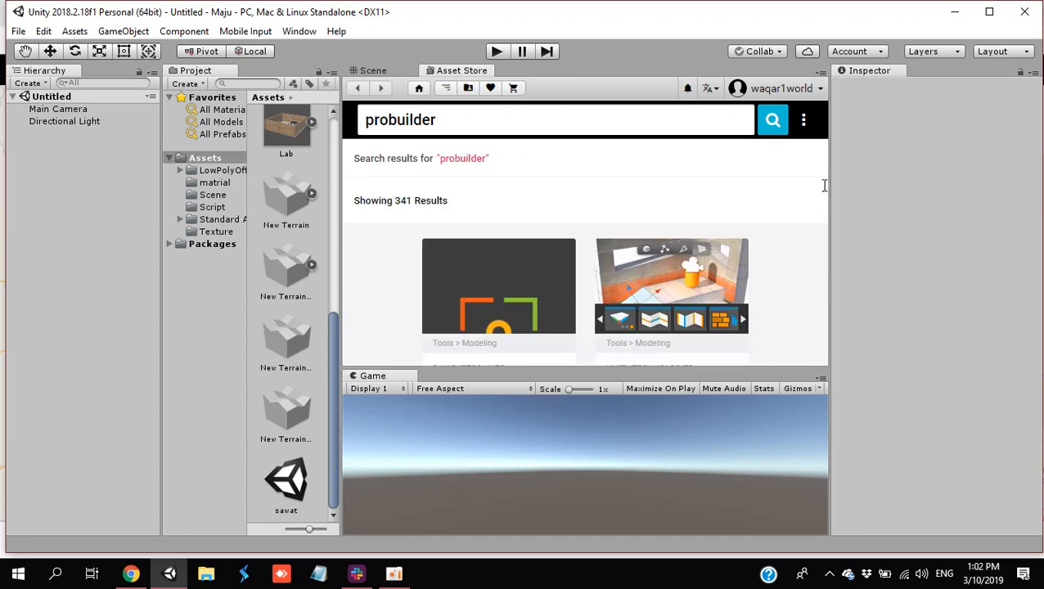
Step: Import the full ProBuilder 2.x package from its store page and approve the automatic upgrade of obsolete API scripts
scroll(810, 174, down, 1)
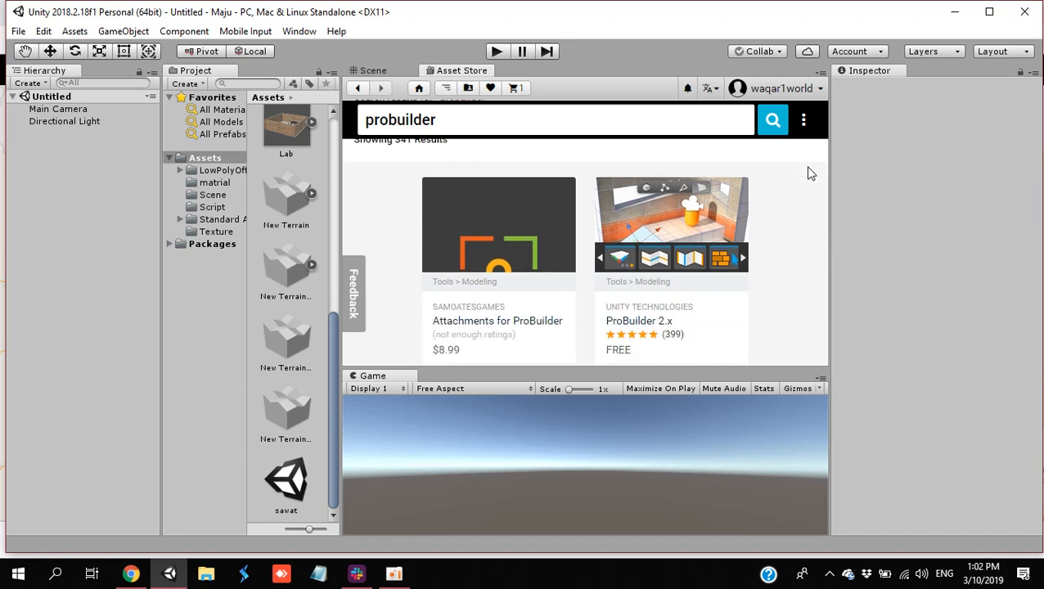
click(664, 264)
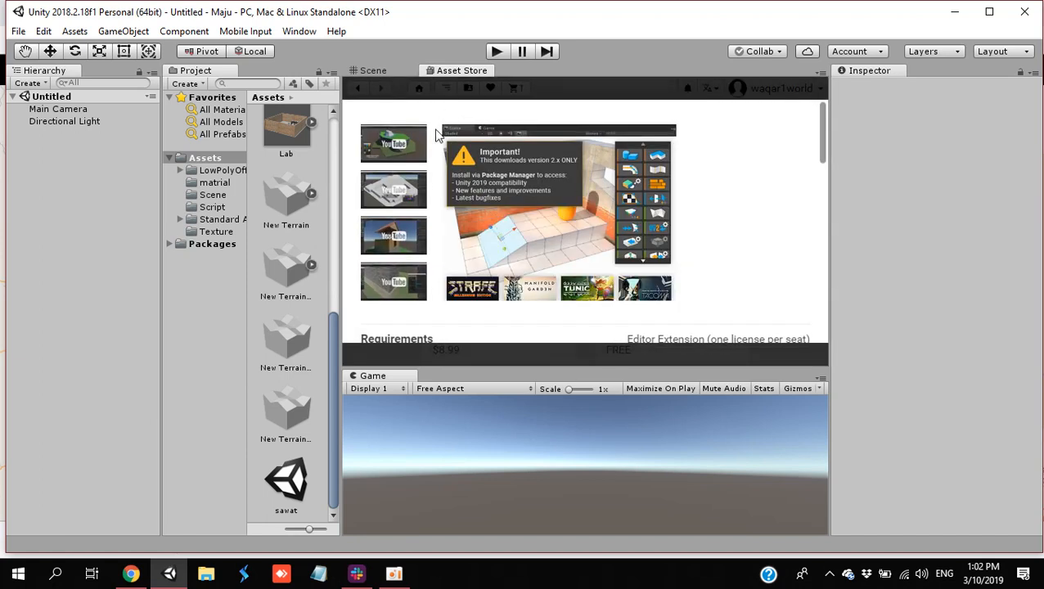
drag(822, 135, 823, 250)
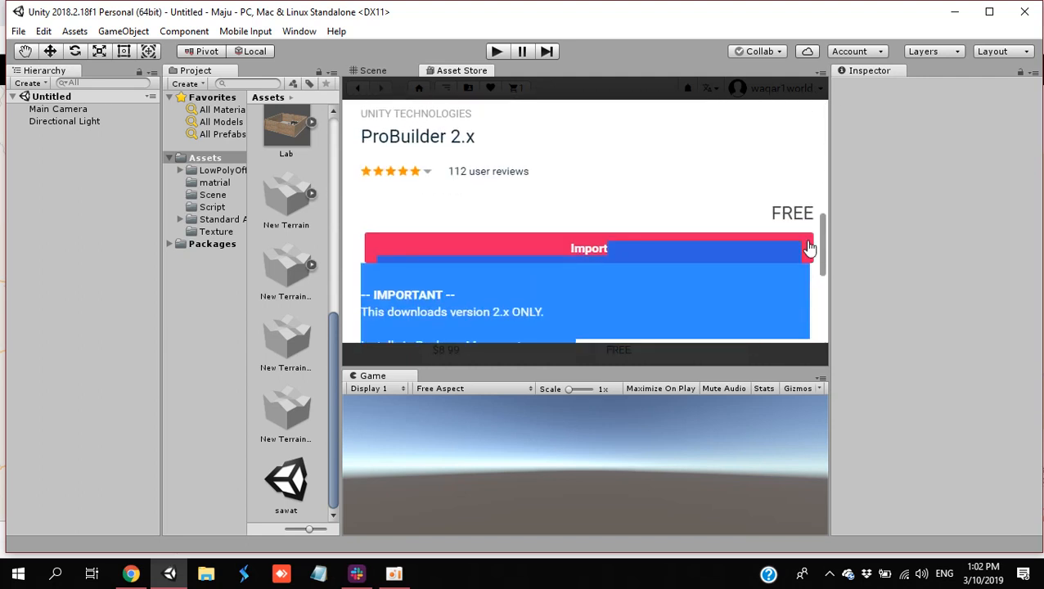
click(553, 259)
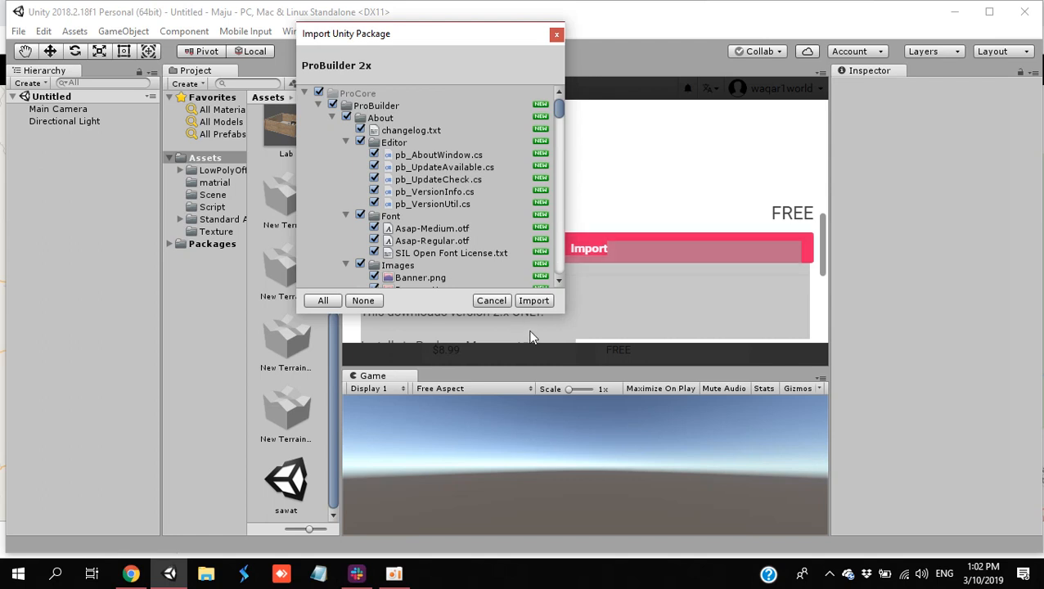
click(533, 301)
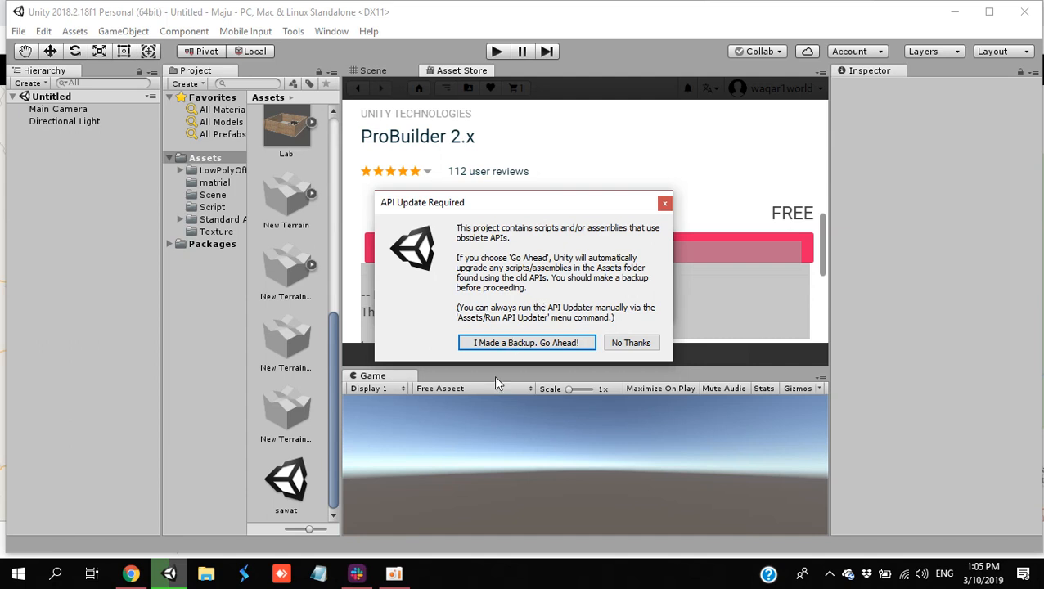
click(499, 343)
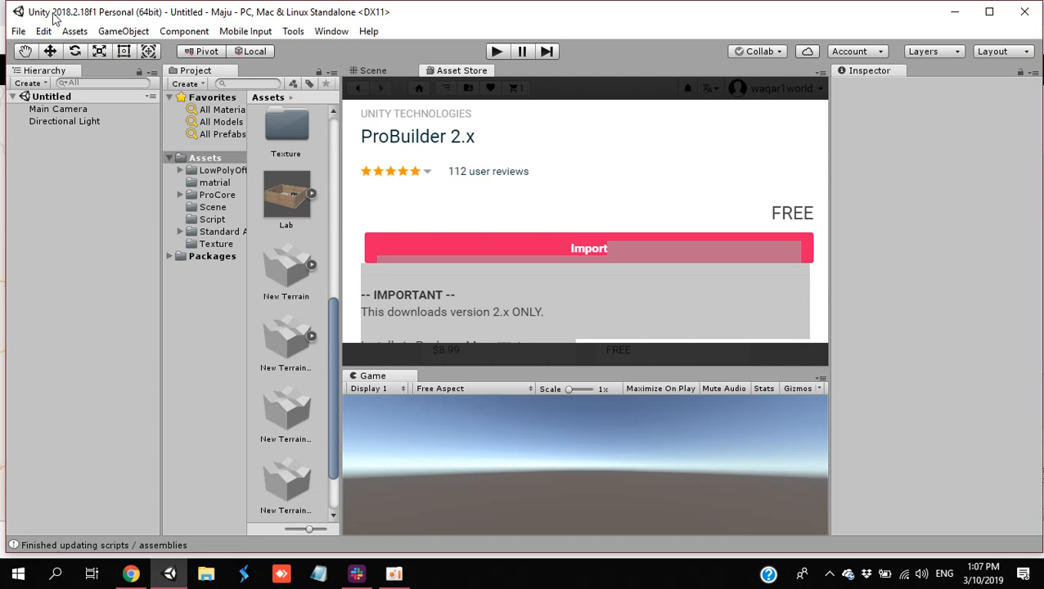
click(72, 32)
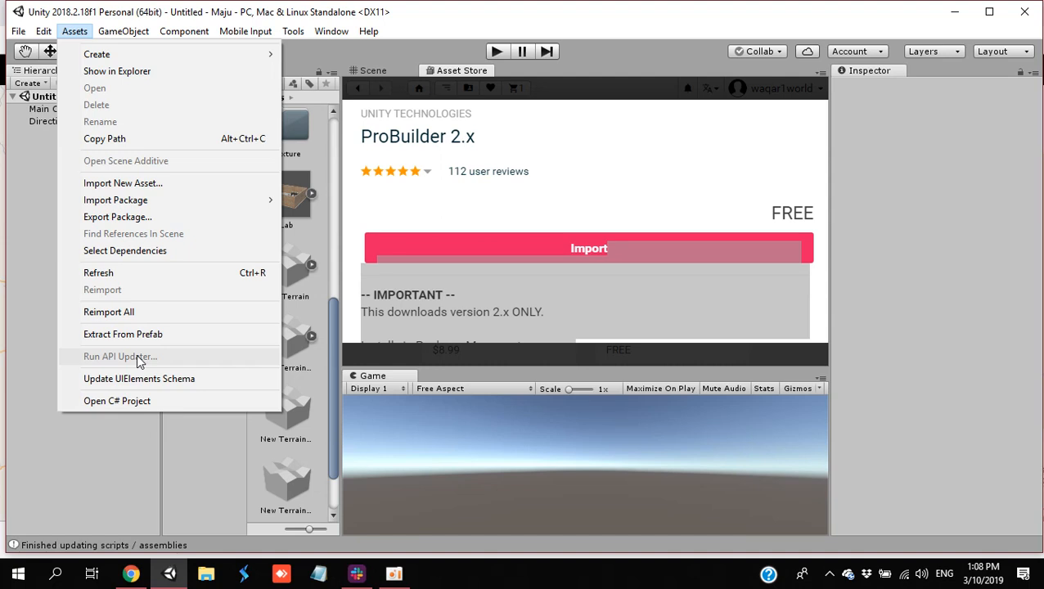
click(38, 331)
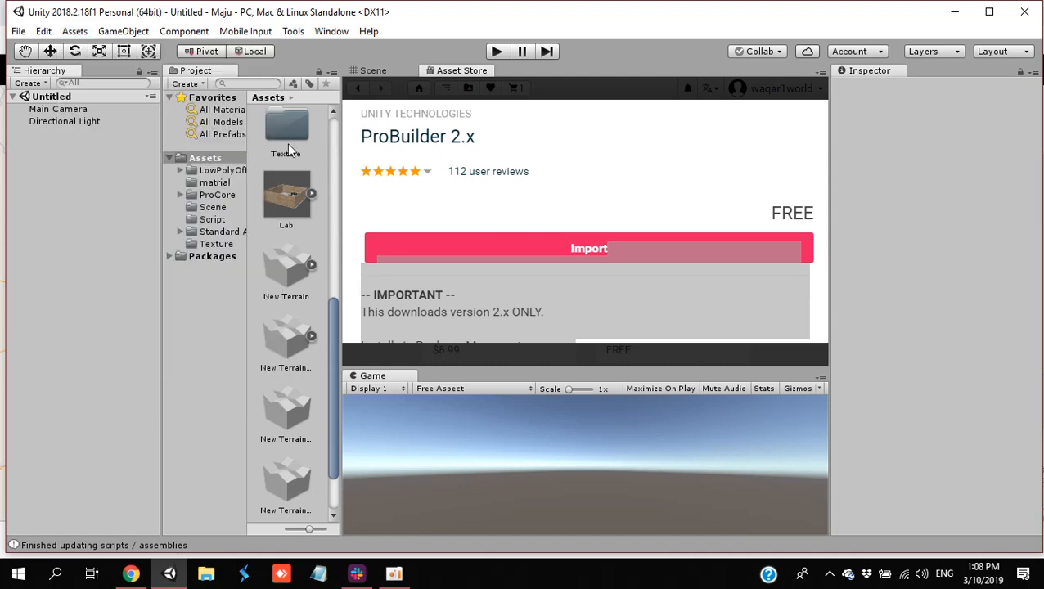
Step: Return to the Scene view and open the ProBuilder window
click(373, 72)
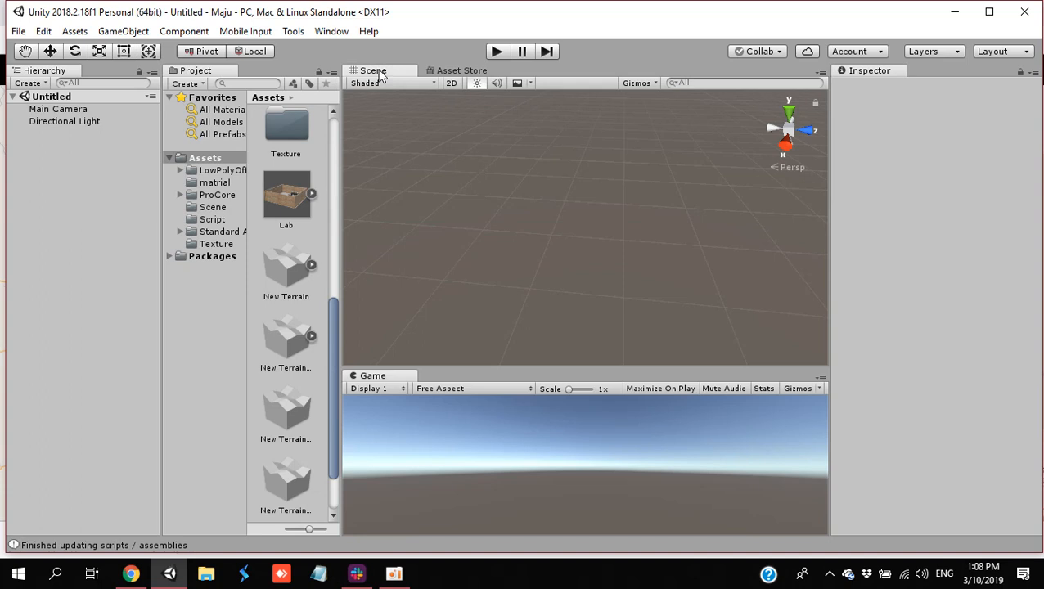
click(293, 32)
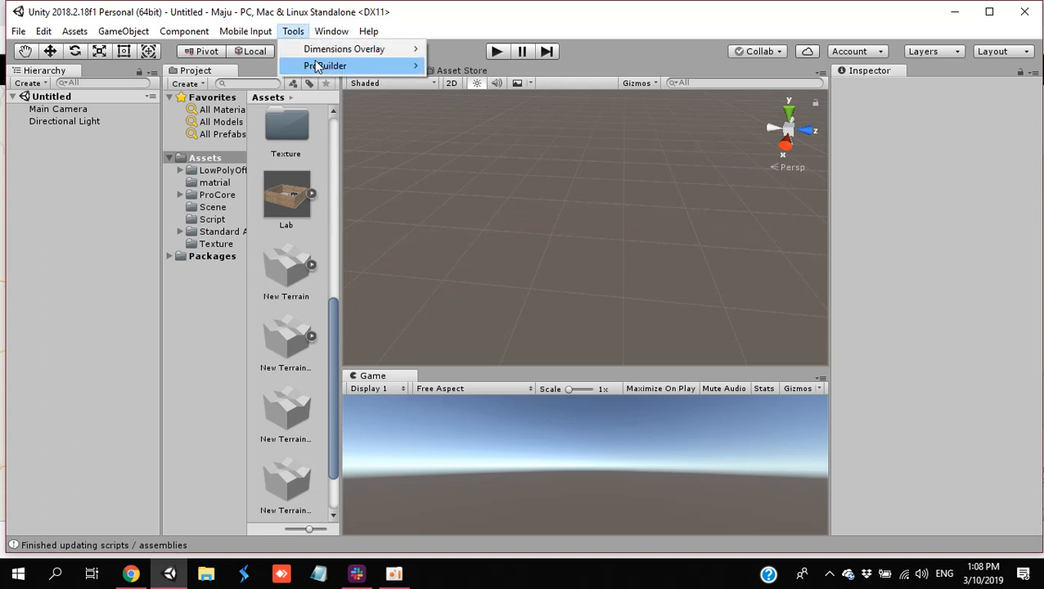
mouse_move(319, 71)
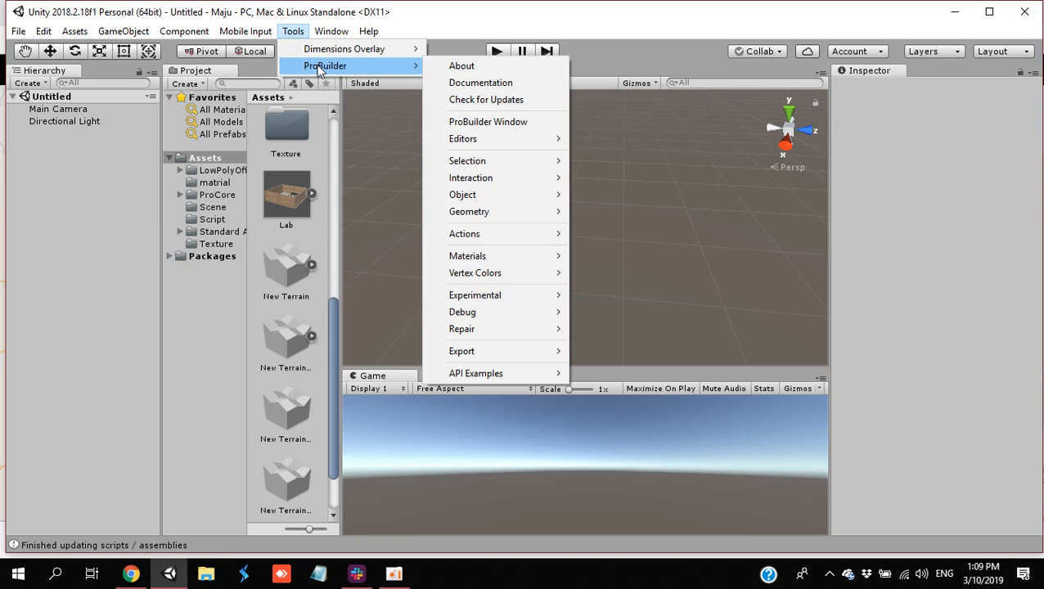
click(465, 122)
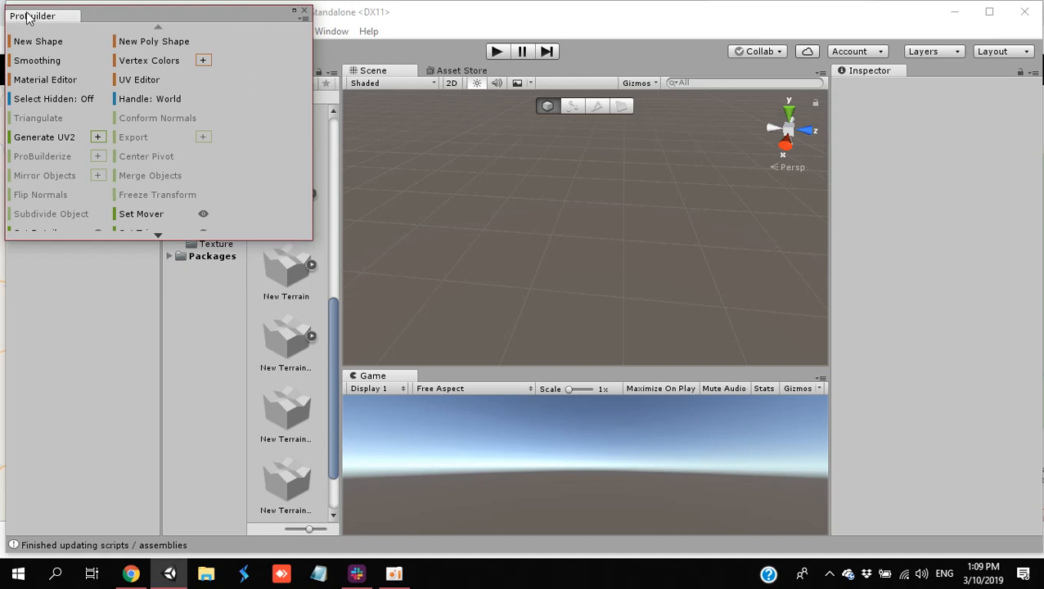
Step: Dock the ProBuilder window alongside the Project window and narrow their shared column to give the Scene view more room
drag(31, 16, 401, 179)
drag(354, 71, 276, 72)
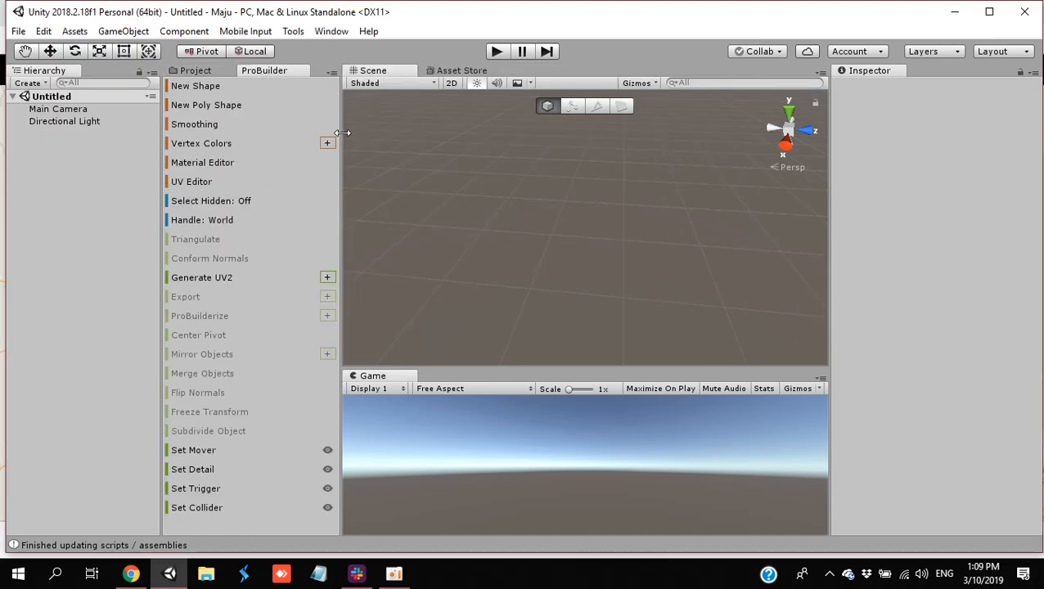
drag(341, 140, 244, 144)
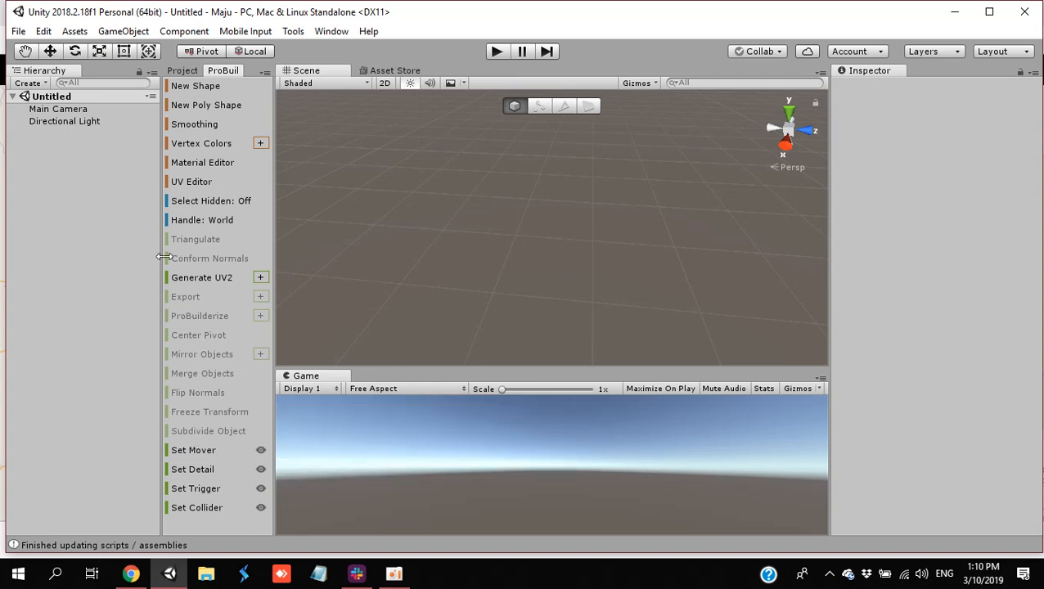
Step: Close the docked ProBuilder window and reopen it, docked alongside the Project window again
right_click(219, 75)
click(239, 96)
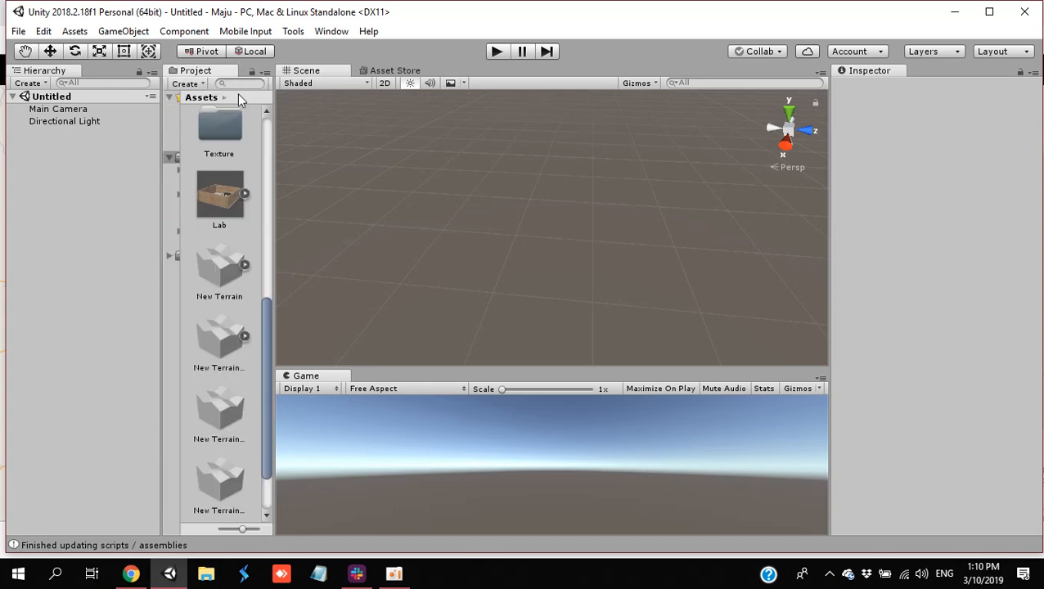
click(293, 31)
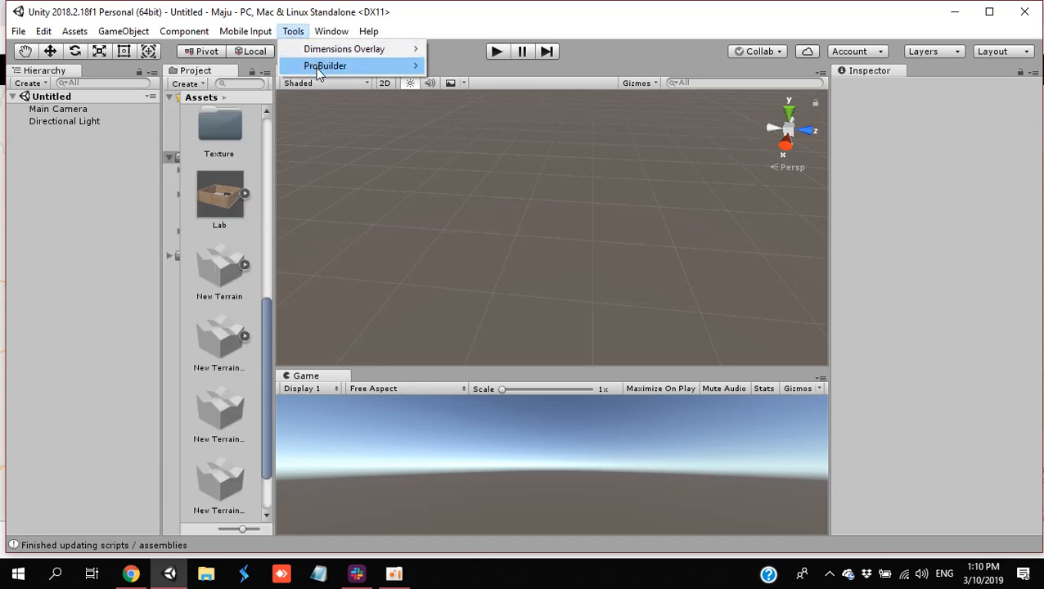
mouse_move(315, 68)
click(476, 128)
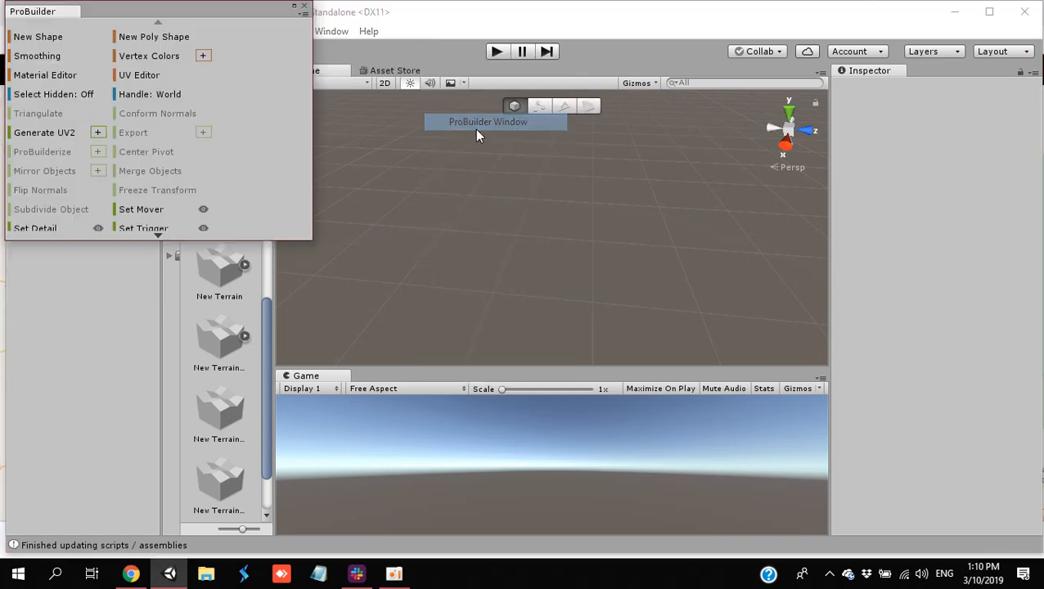
drag(42, 15, 276, 327)
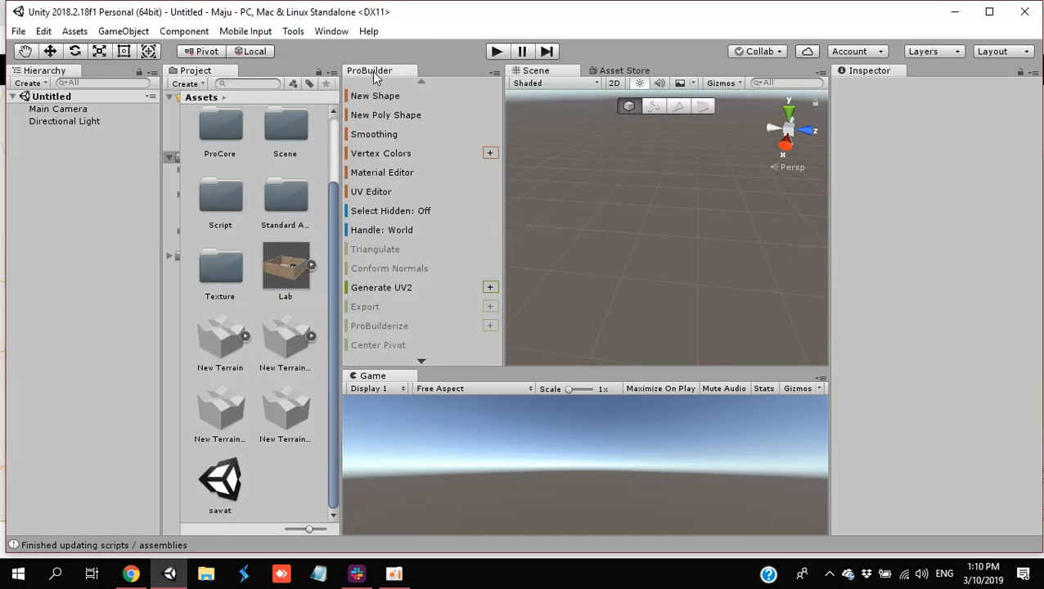
drag(375, 76, 236, 126)
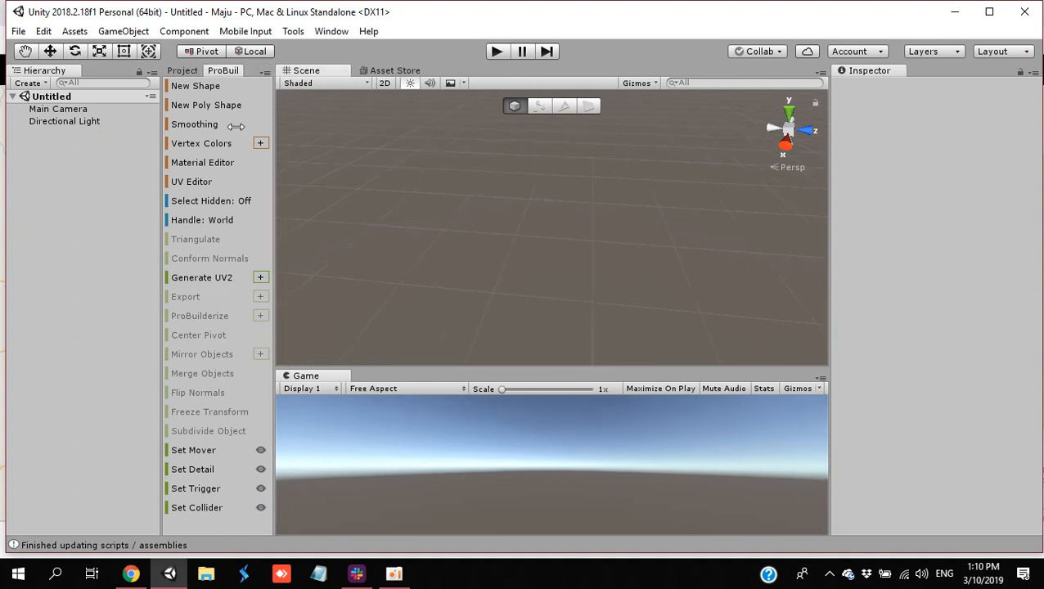
click(396, 573)
click(396, 572)
Step: Start a new poly shape and lay out an irregular eleven-point perimeter on the scene's ground grid
click(220, 105)
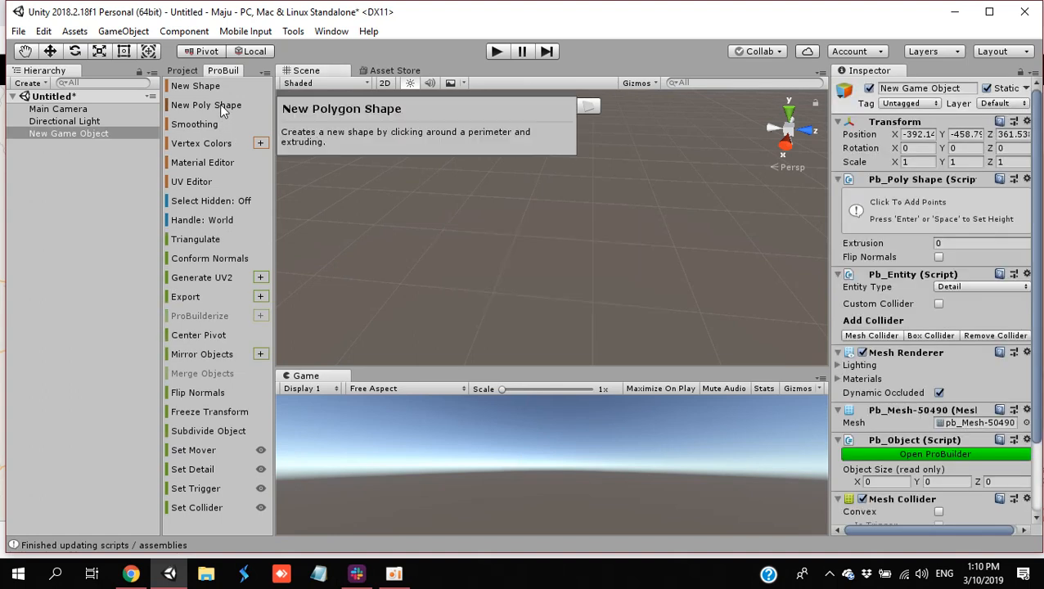
click(441, 176)
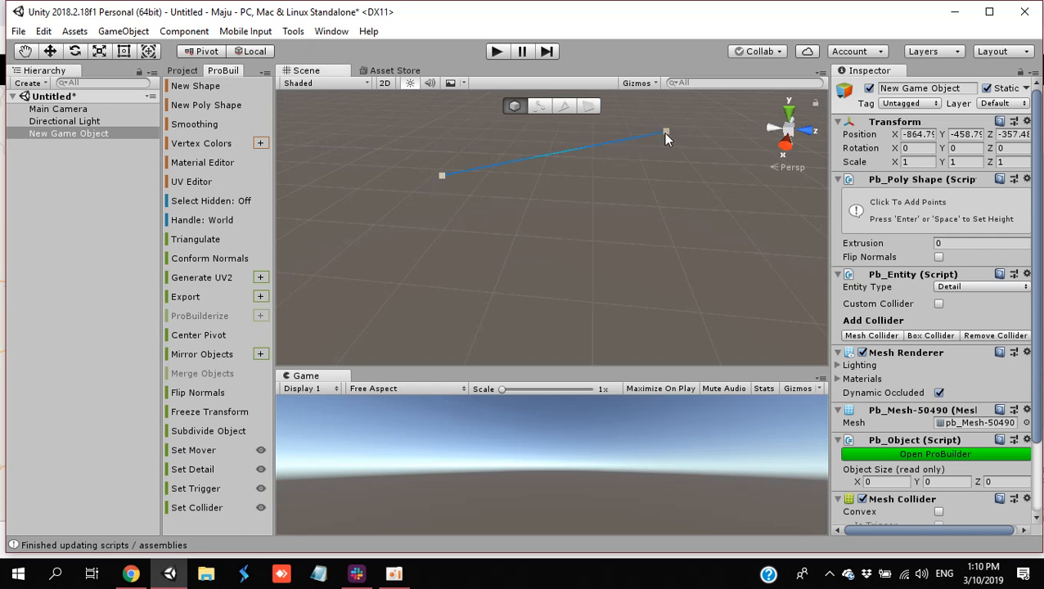
click(714, 175)
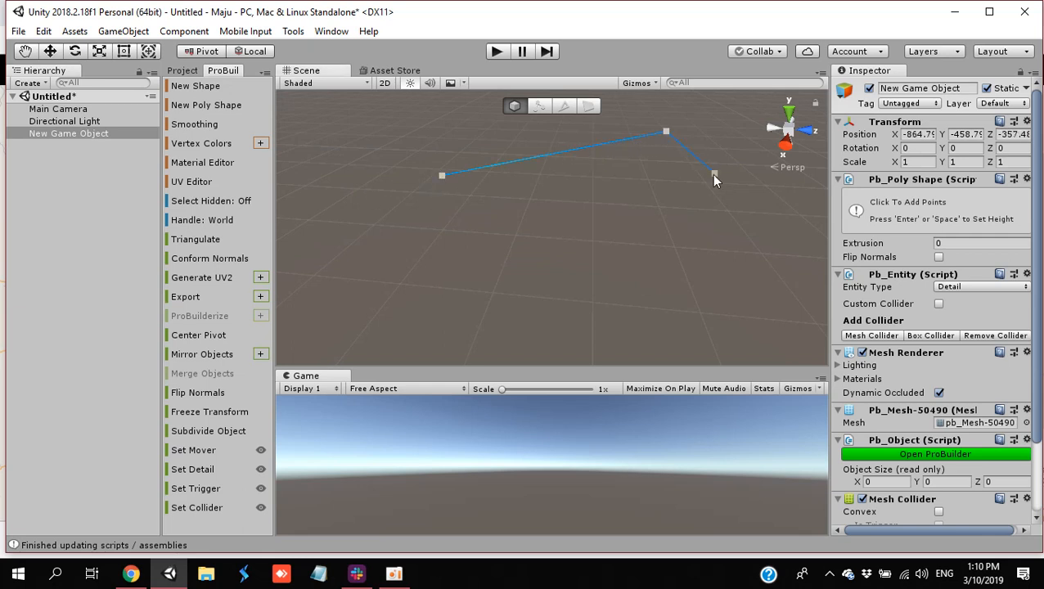
click(761, 304)
click(670, 328)
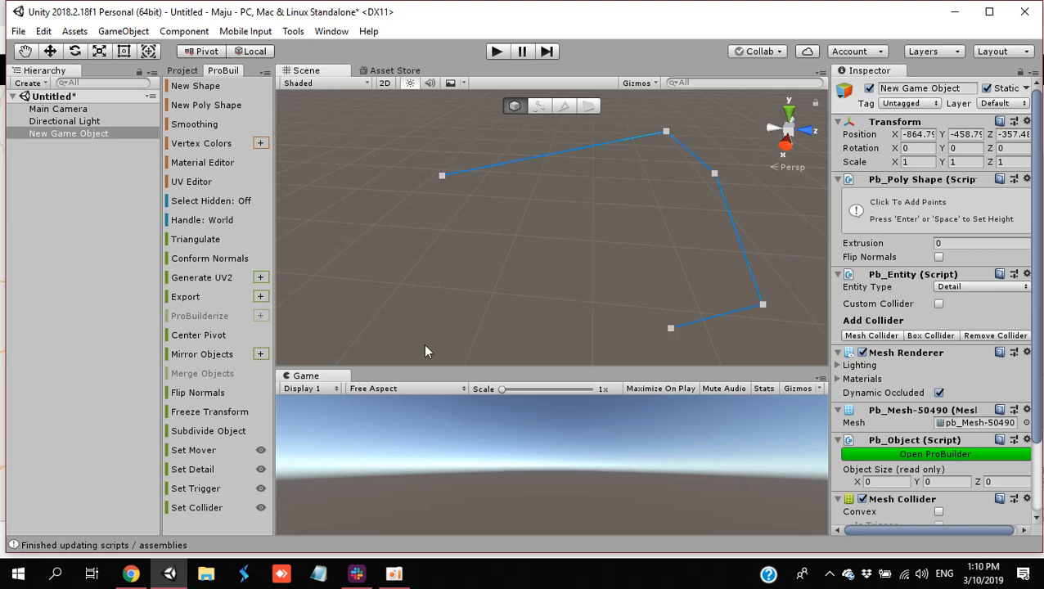
click(334, 336)
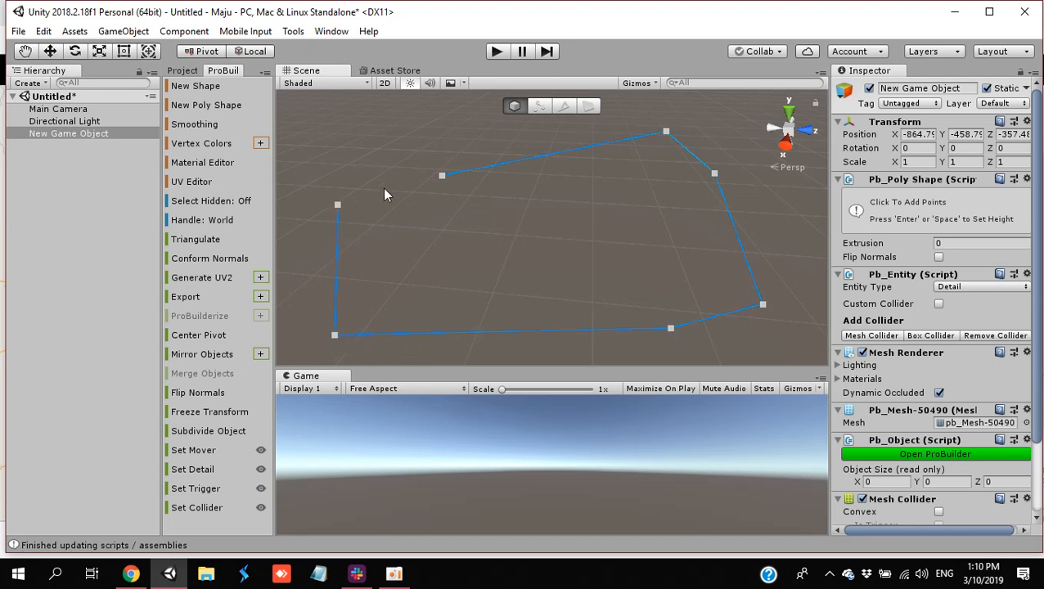
click(349, 126)
click(402, 101)
click(363, 138)
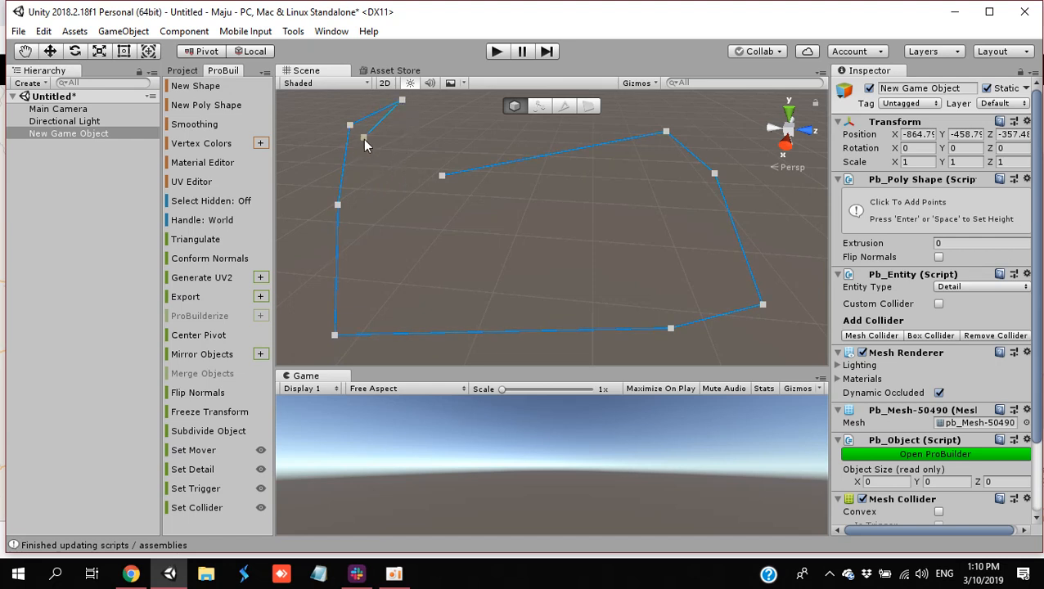
click(363, 181)
Step: Add the final perimeter point, shift it farther back, and extrude the polygon about 200.8 units high
click(433, 165)
drag(434, 166, 432, 126)
key(Return)
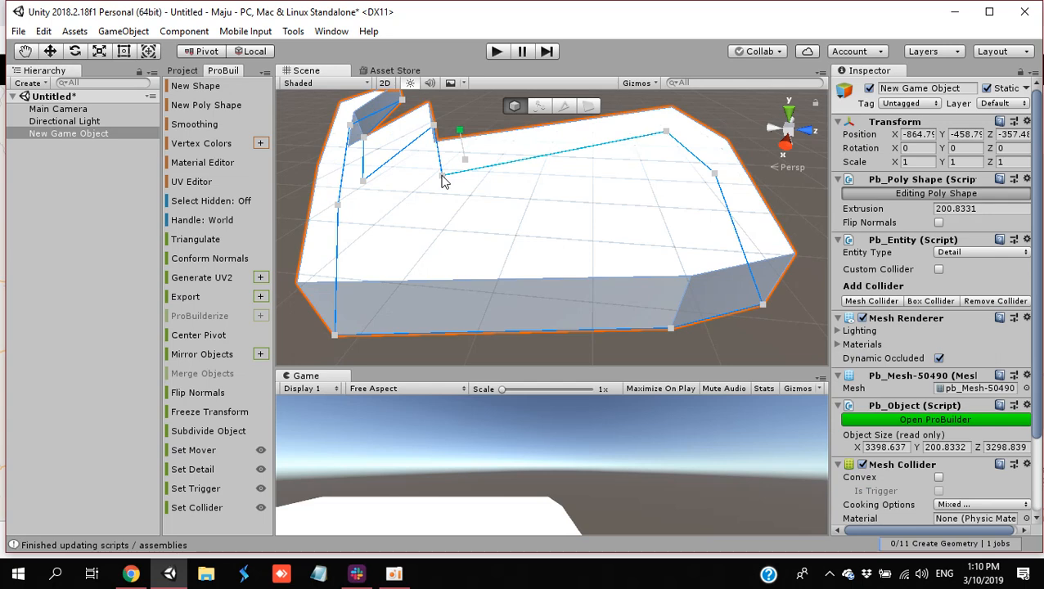
Step: Draw a second irregular poly shape on top of the first block, extrude it about 288.4 units, and leave shape editing
right_drag(761, 163, 699, 121)
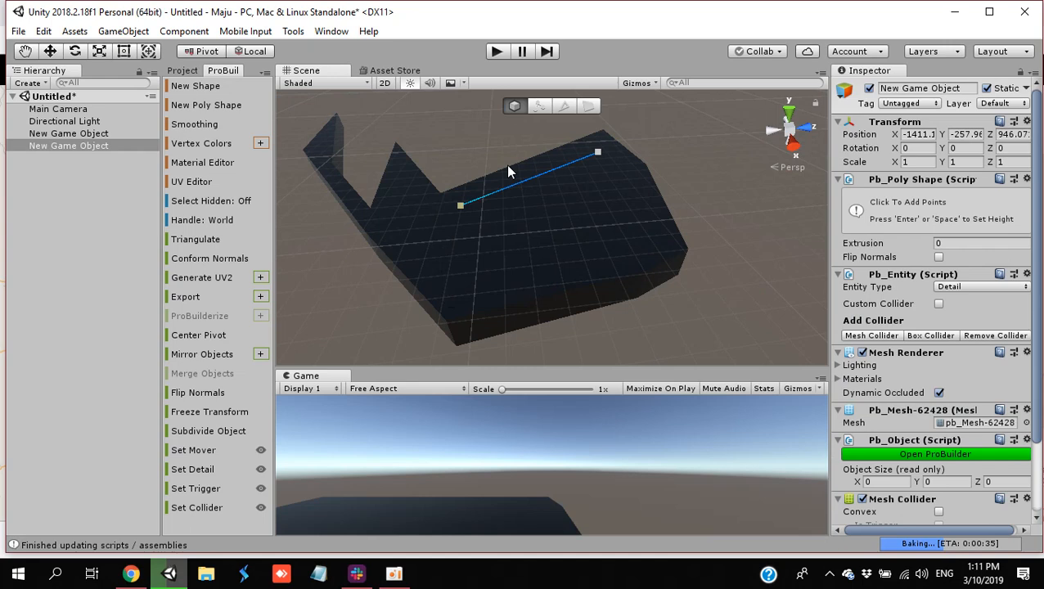
click(439, 214)
click(398, 177)
key(Return)
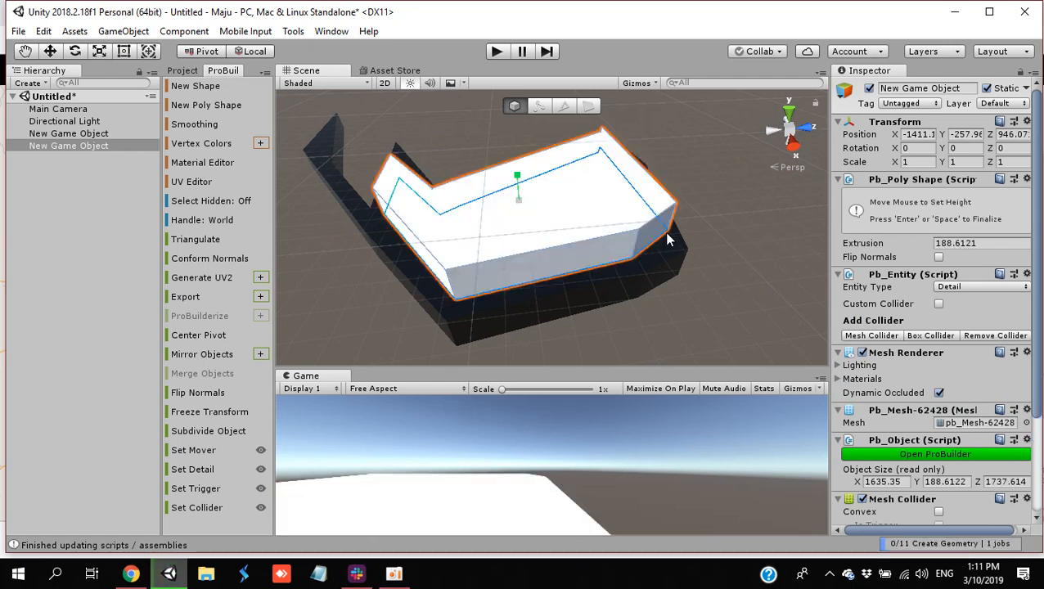
click(605, 121)
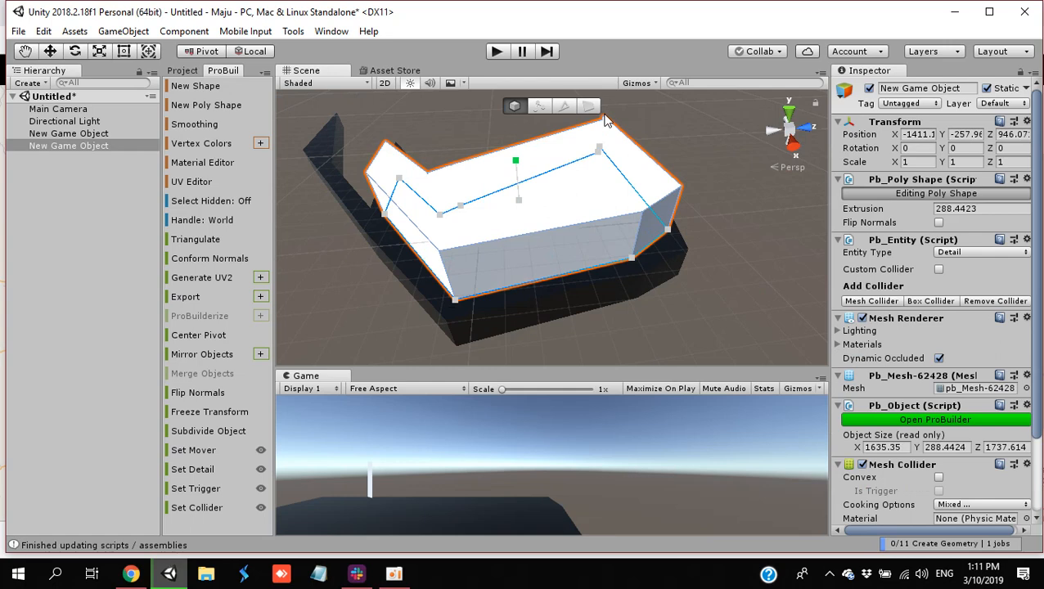
click(515, 106)
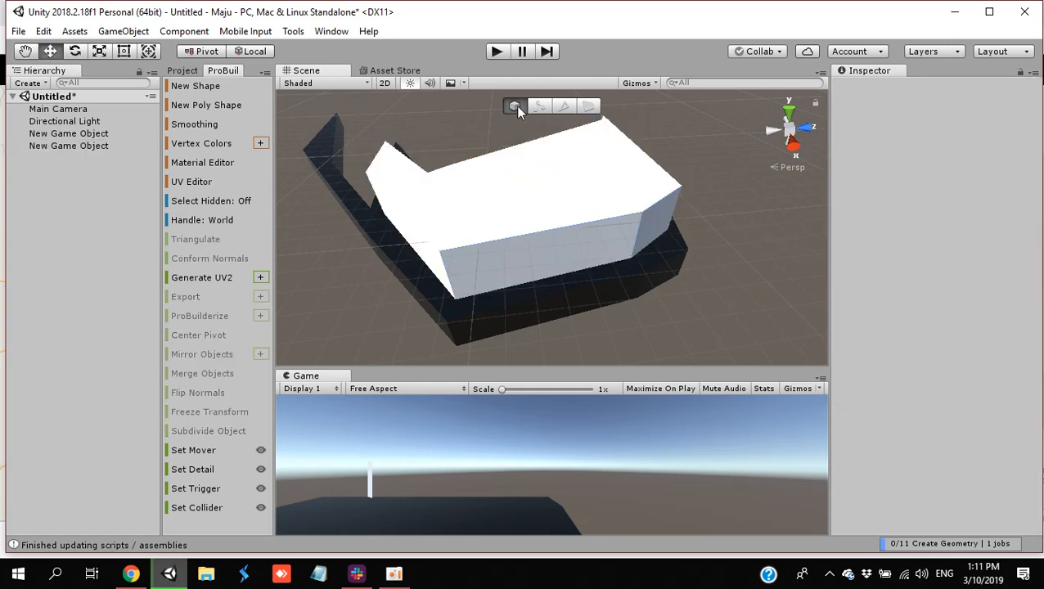
alt+drag(668, 239, 522, 186)
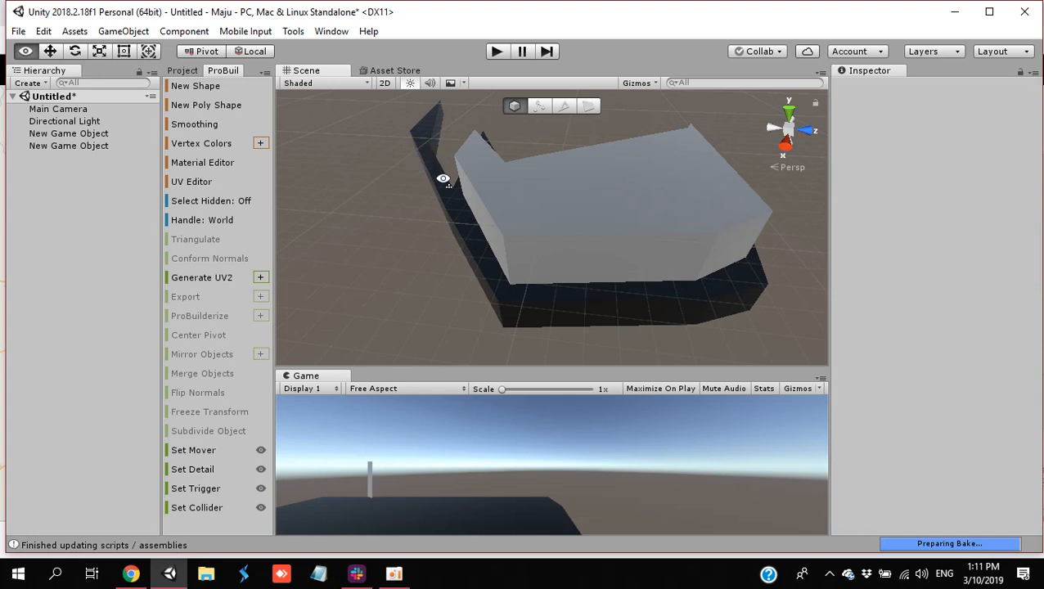
Step: Start a new ProBuilder stair shape with 31 steps and a curvature of 102 beside the extruded blocks
alt+drag(442, 180, 625, 202)
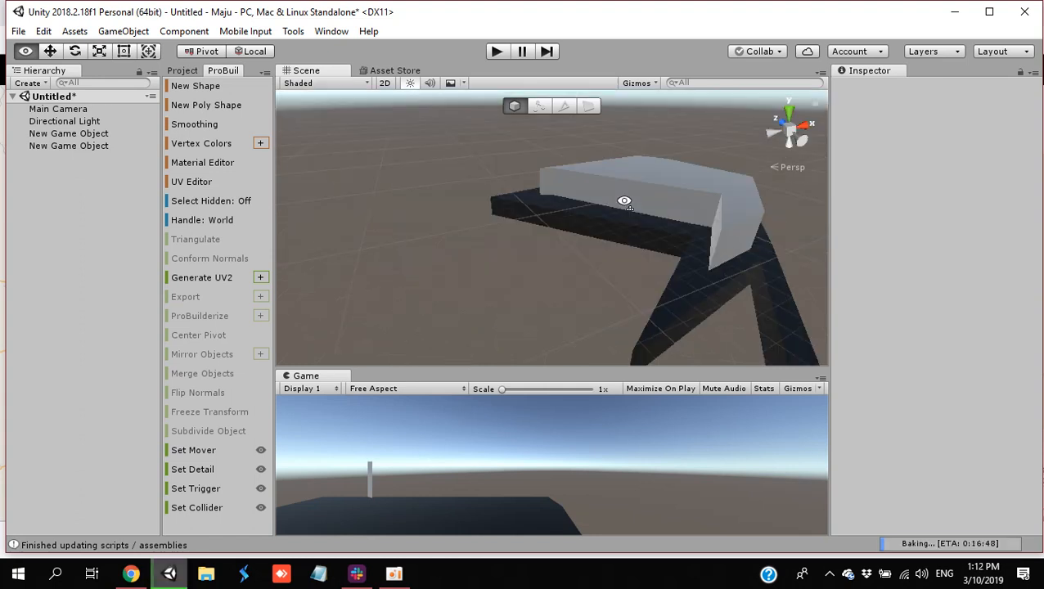
alt+drag(624, 202, 37, 163)
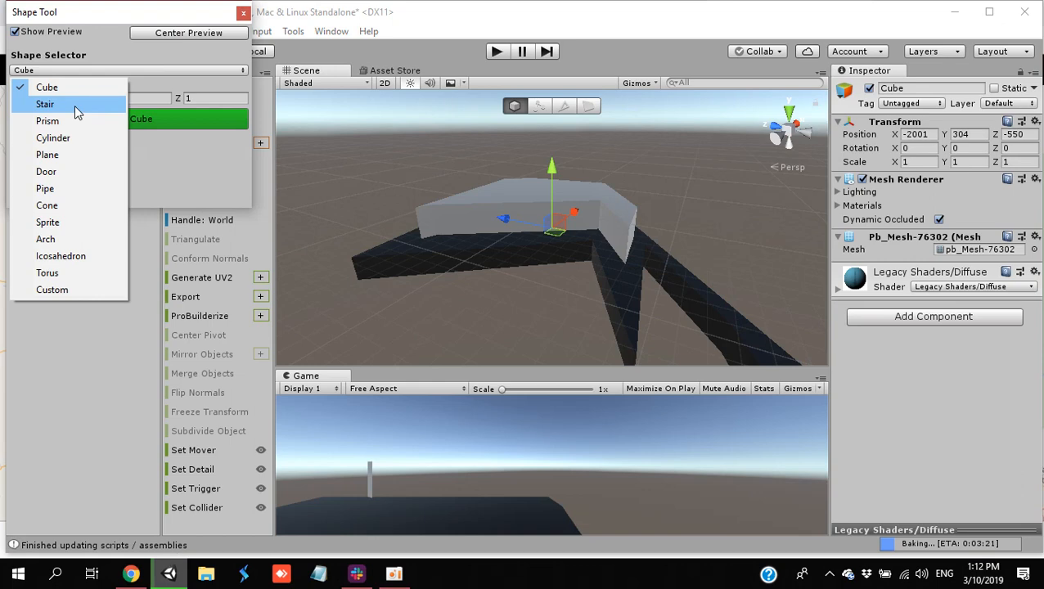
click(74, 105)
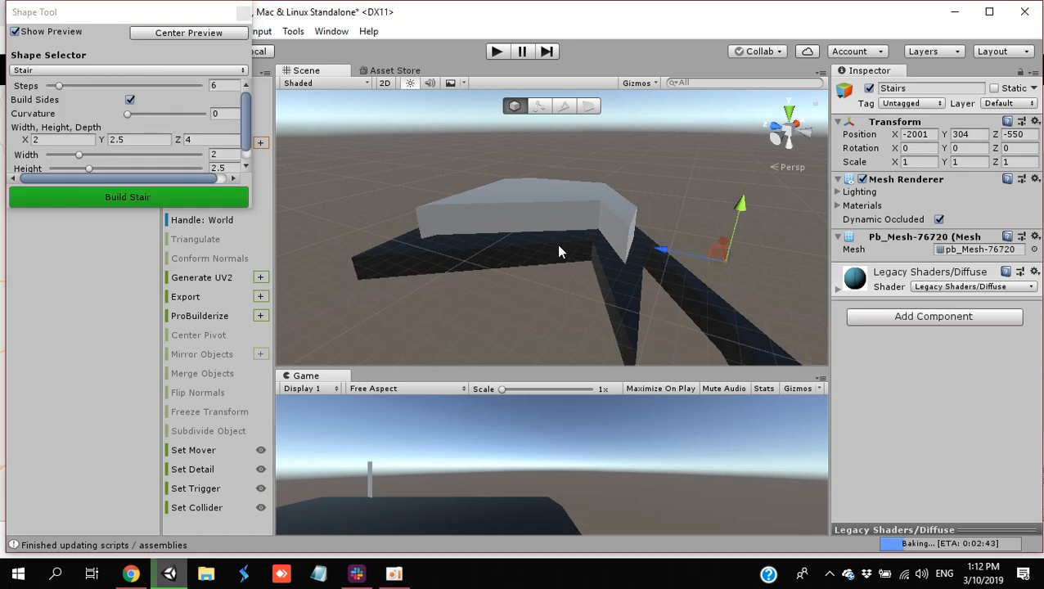
drag(10, 7, 167, 18)
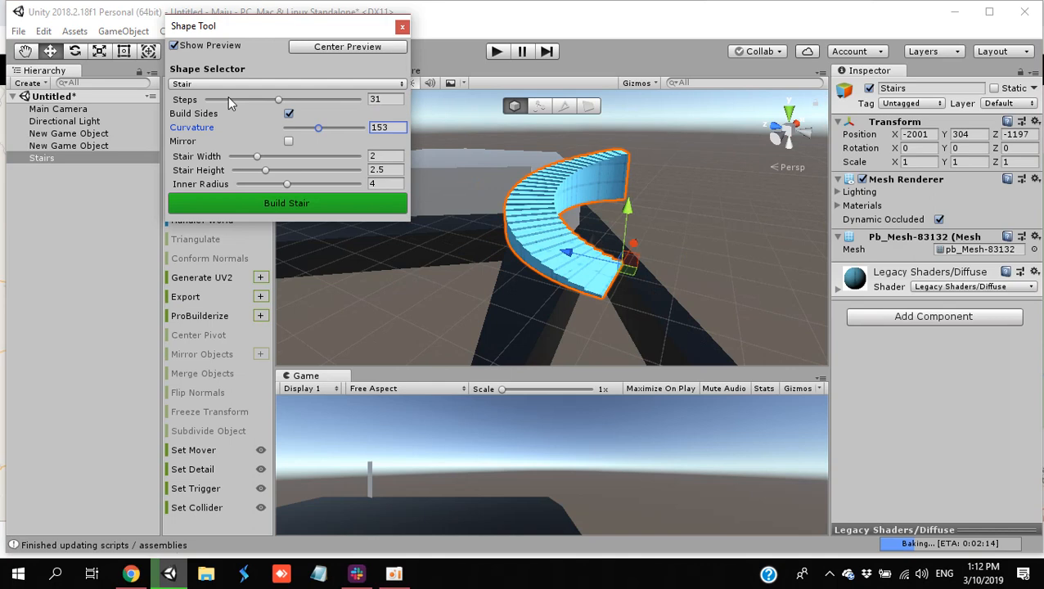
drag(318, 127, 312, 130)
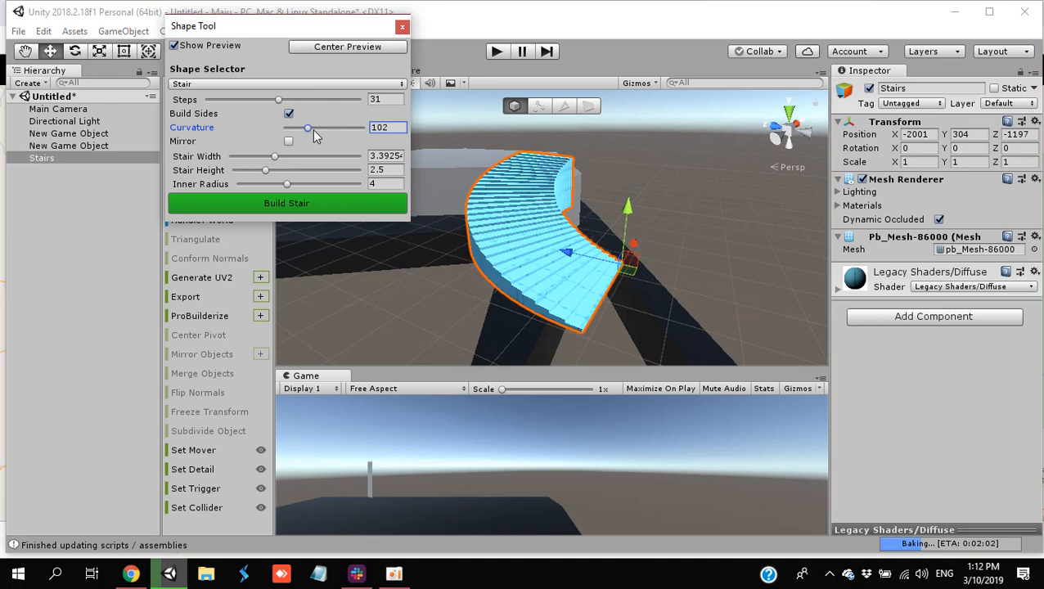
Step: Set the stair width to about 3.45, height to about 3.80 and inner radius to about 4.71, and build it
drag(265, 170, 275, 169)
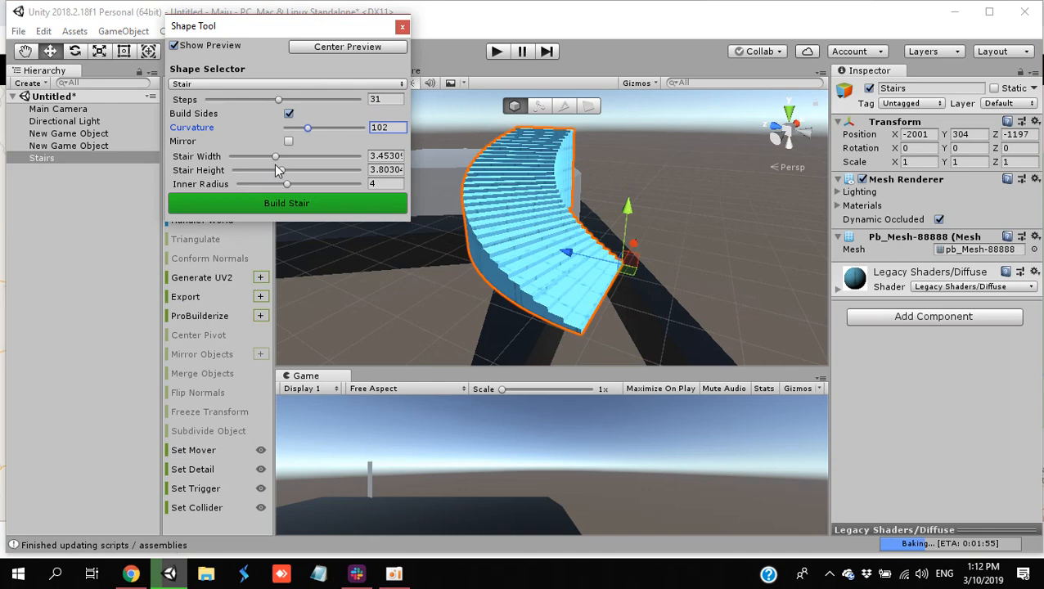
drag(287, 183, 360, 183)
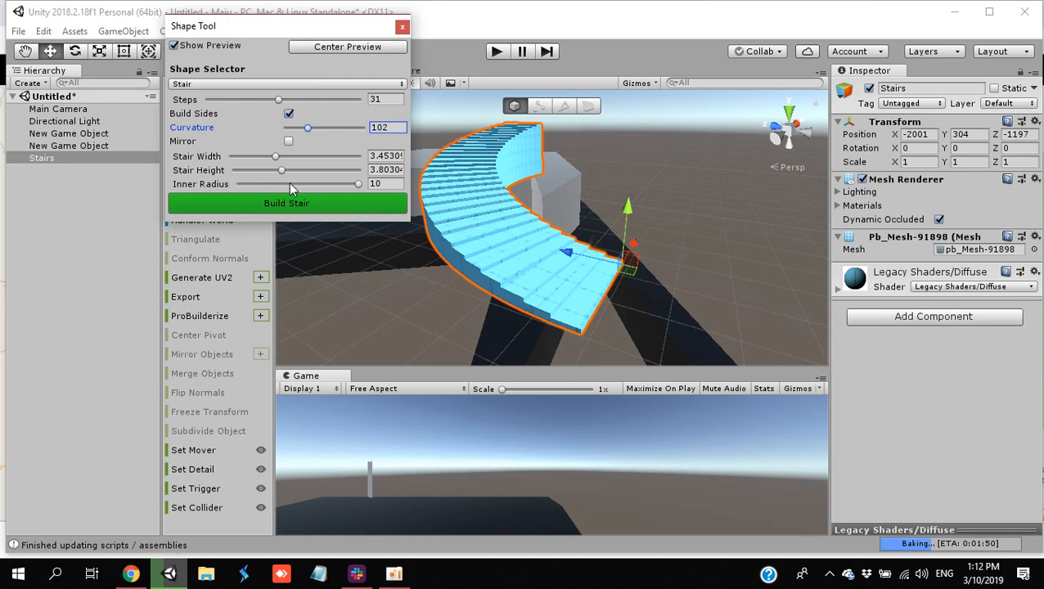
drag(290, 183, 294, 212)
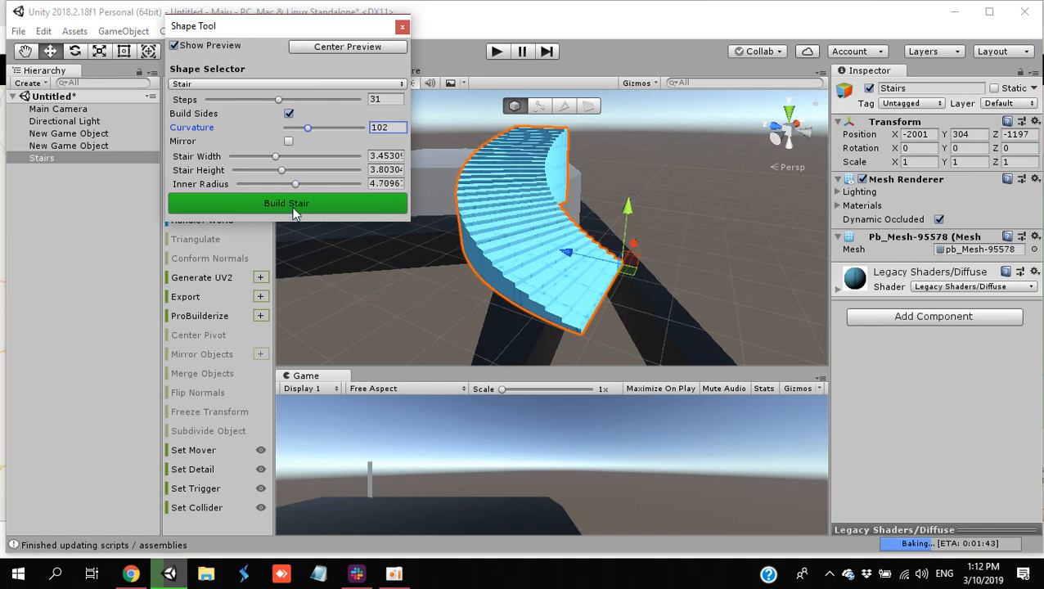
click(294, 211)
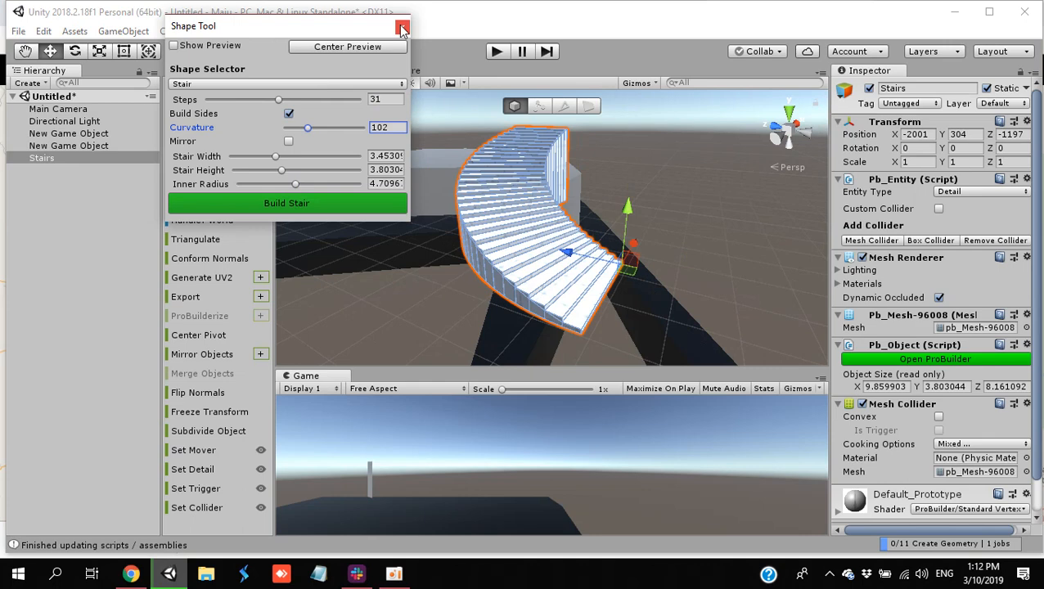
click(402, 29)
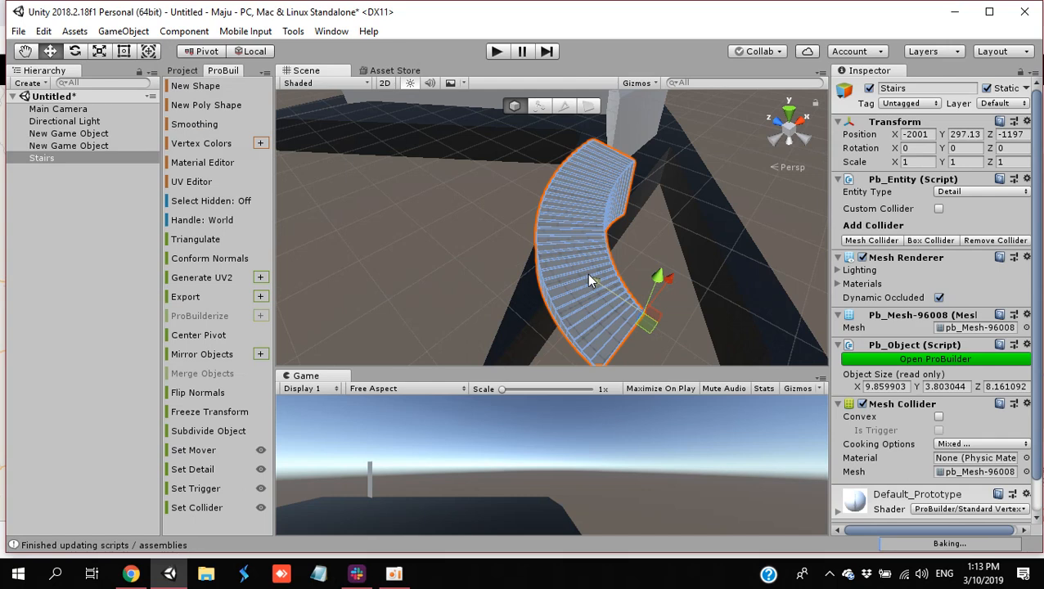
Step: Delete the first stair and build a wider one with 30 steps, curvature 58, stair width 10 and inner radius 10
key(ctrl+shift+k)
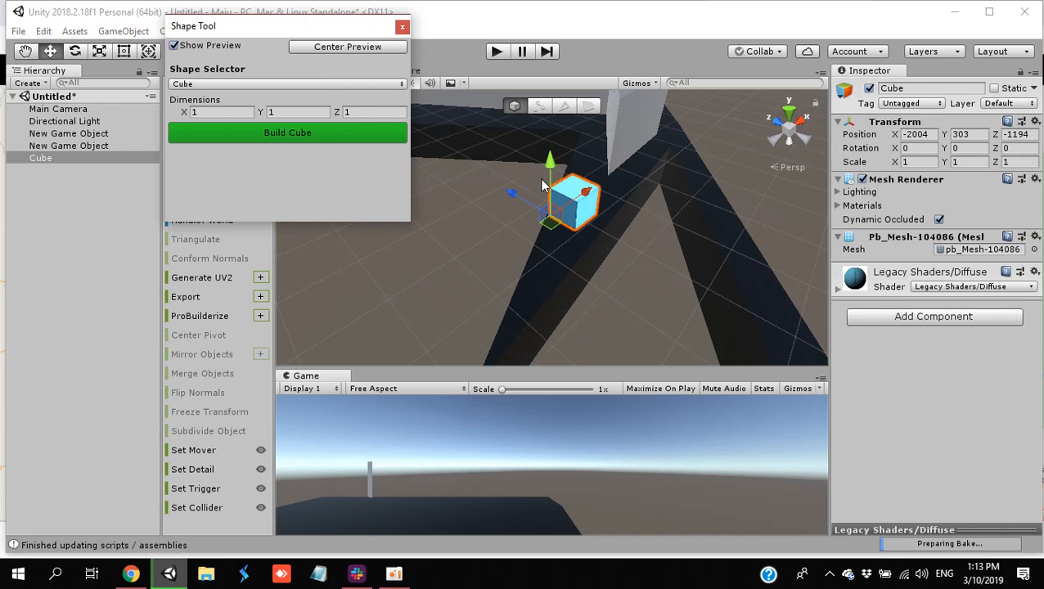
click(401, 27)
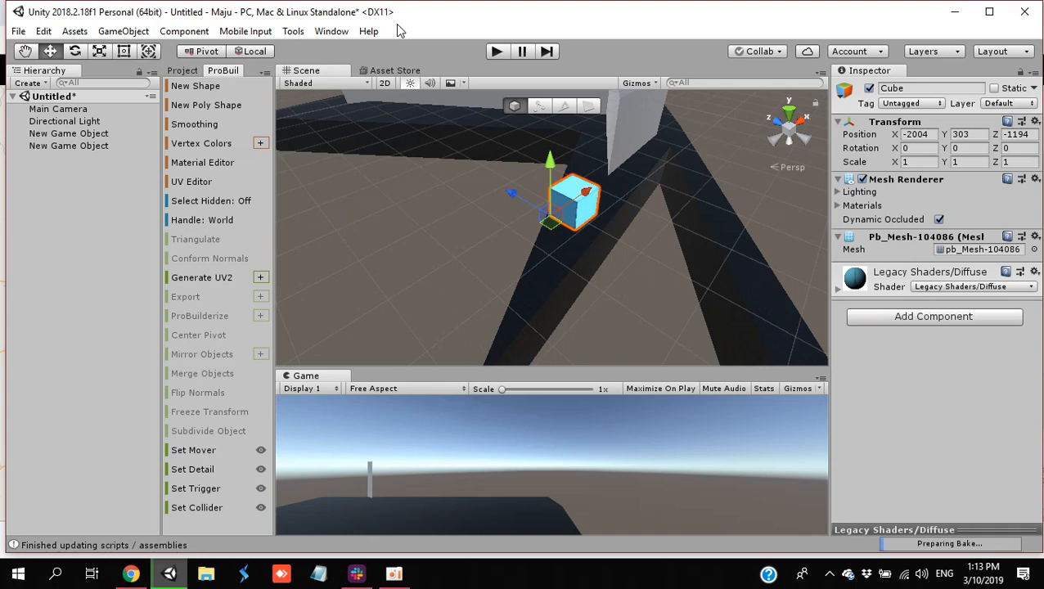
click(208, 93)
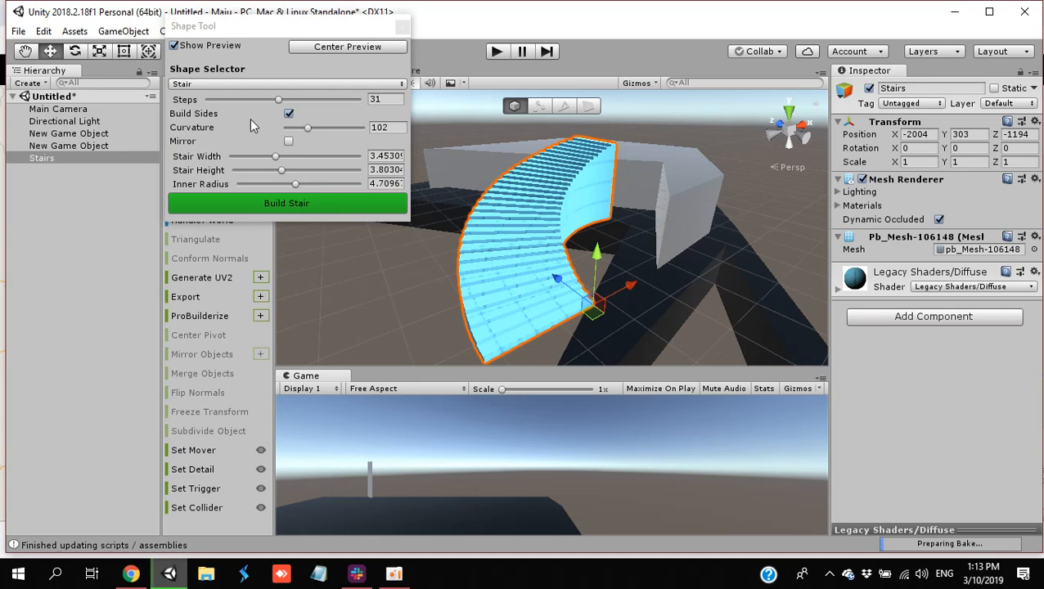
click(277, 107)
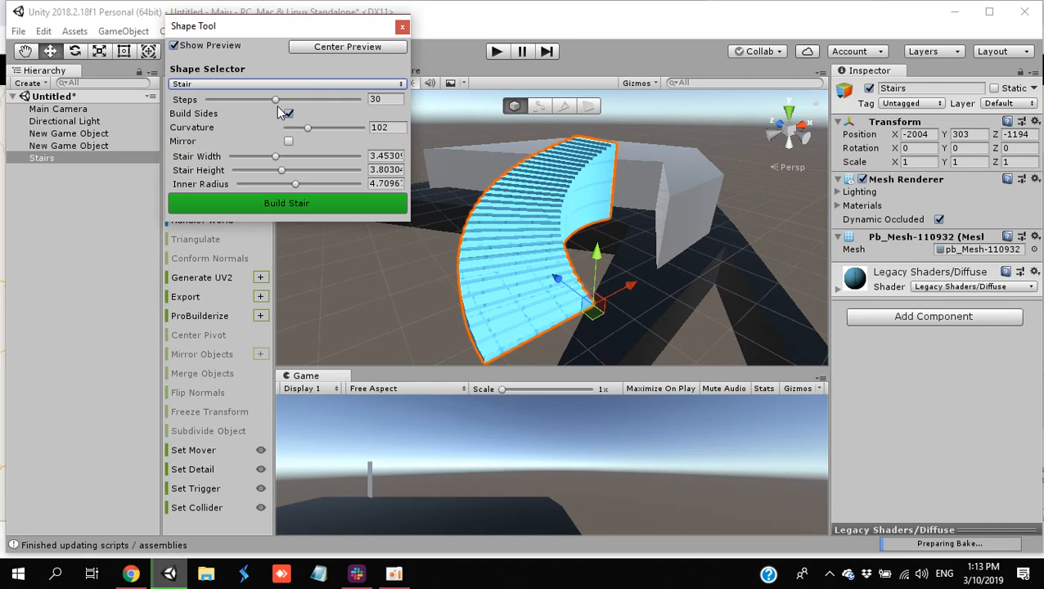
drag(307, 128, 304, 128)
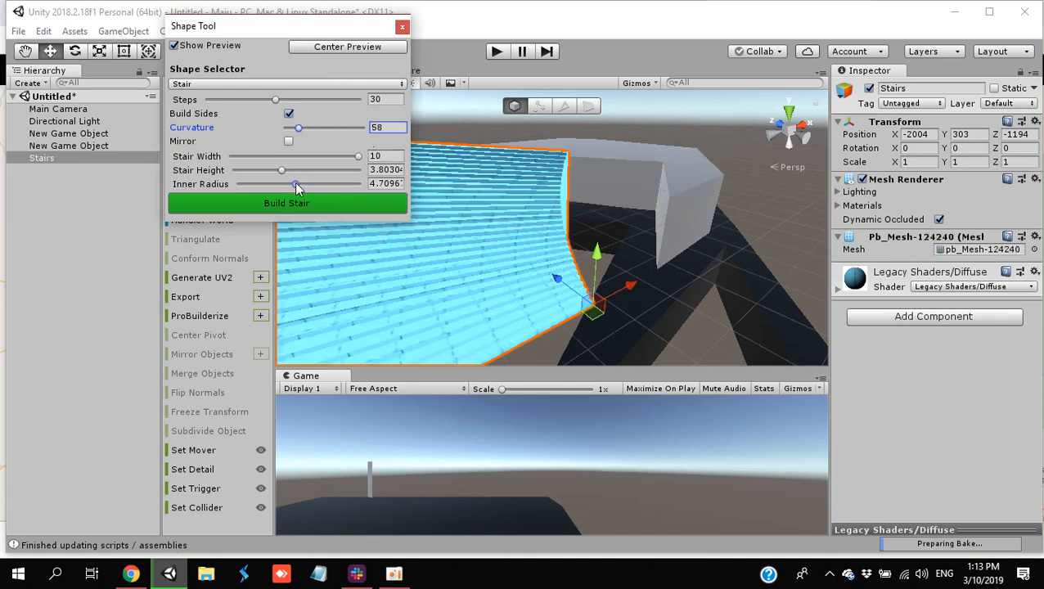
drag(296, 184, 322, 184)
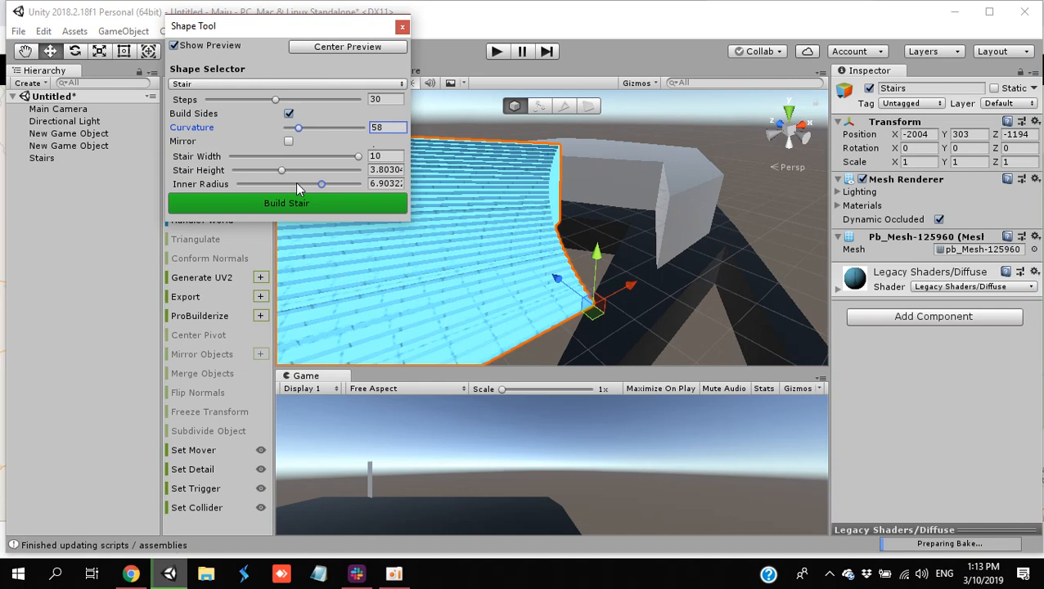
drag(296, 183, 355, 203)
click(355, 206)
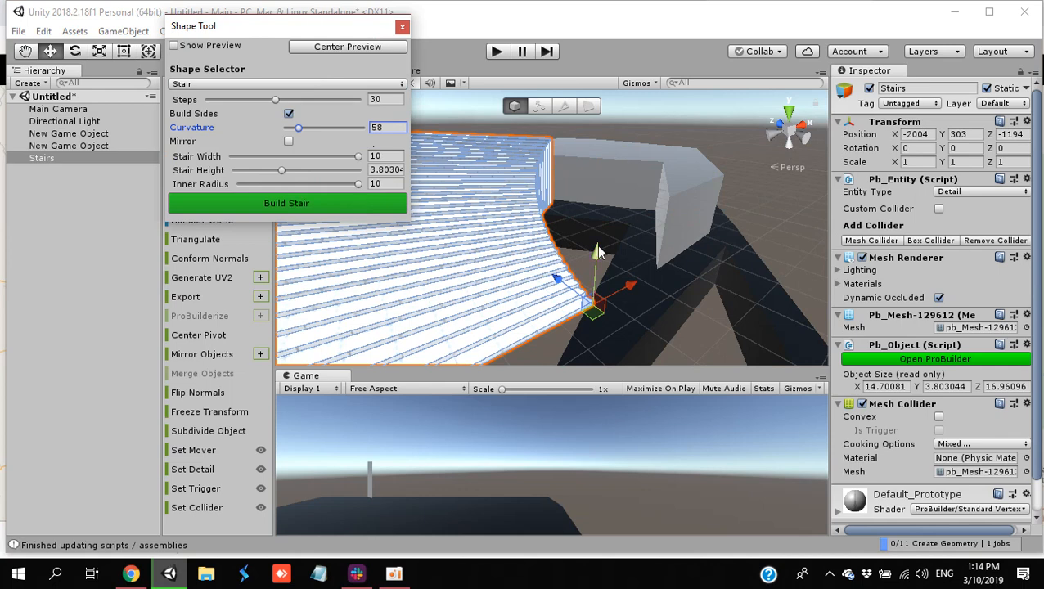
Step: Move the wide stair down to about Y 296.37 and along Z to about -1186.7, close to the blocks
drag(598, 252, 575, 404)
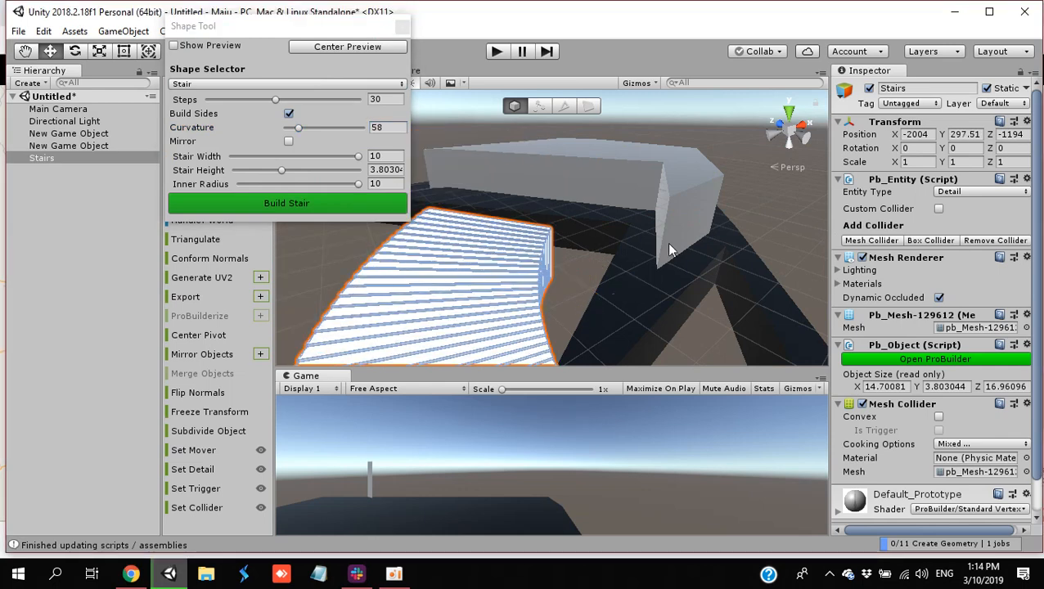
right_drag(669, 243, 578, 269)
click(578, 269)
click(578, 269)
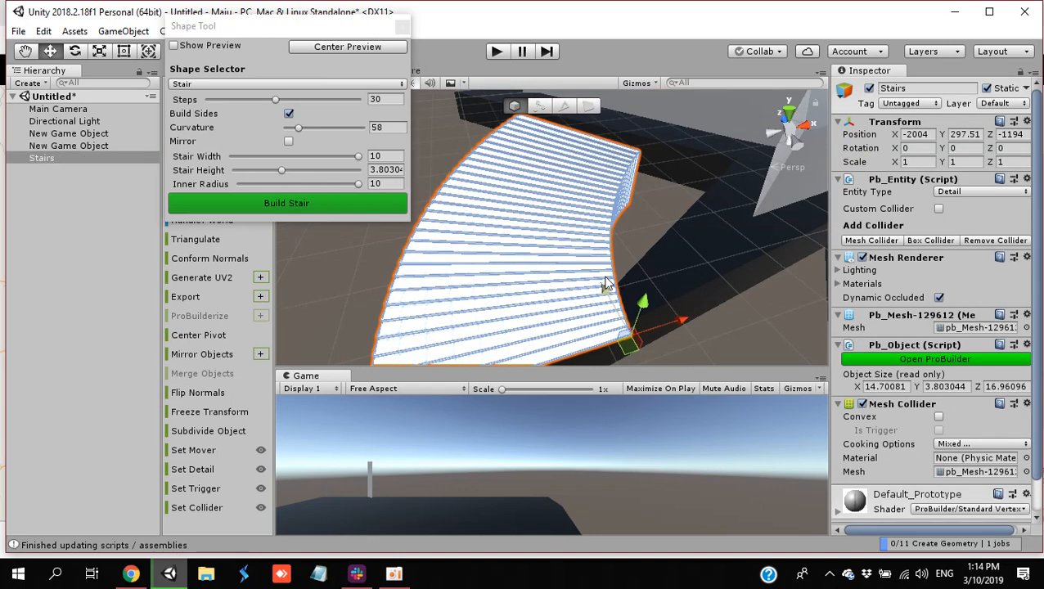
drag(608, 286, 595, 99)
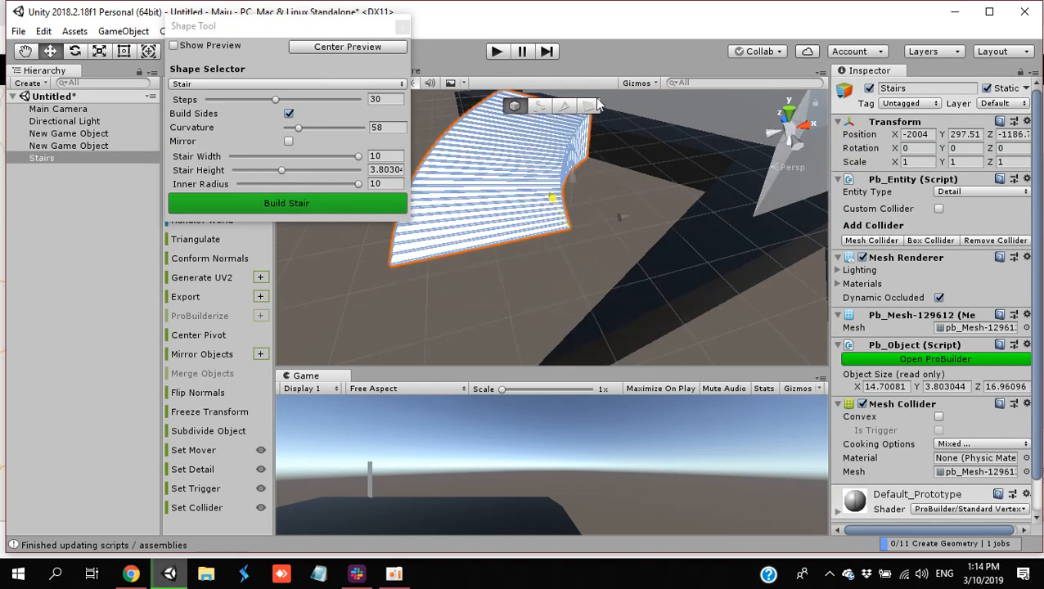
right_drag(694, 189, 668, 164)
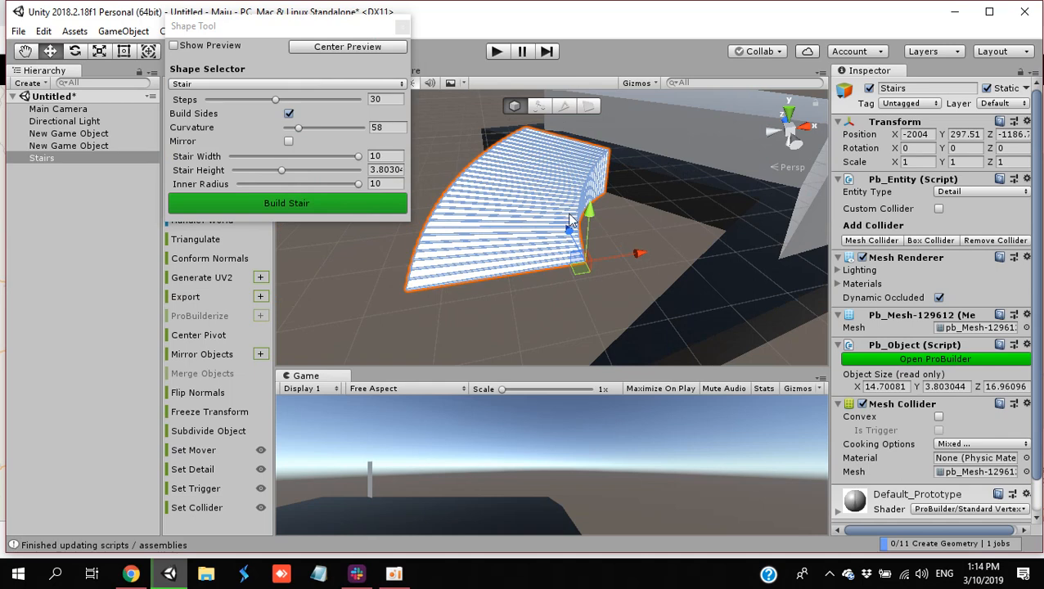
drag(591, 213, 589, 226)
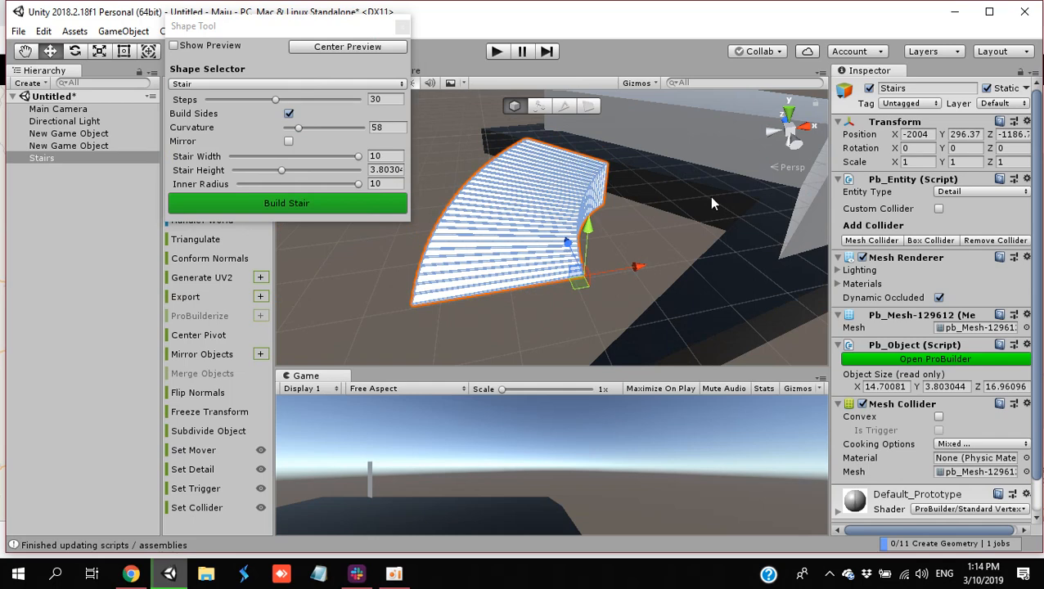
Step: Close the Shape Tool and delete both poly shape objects and the stairs from the scene
click(402, 27)
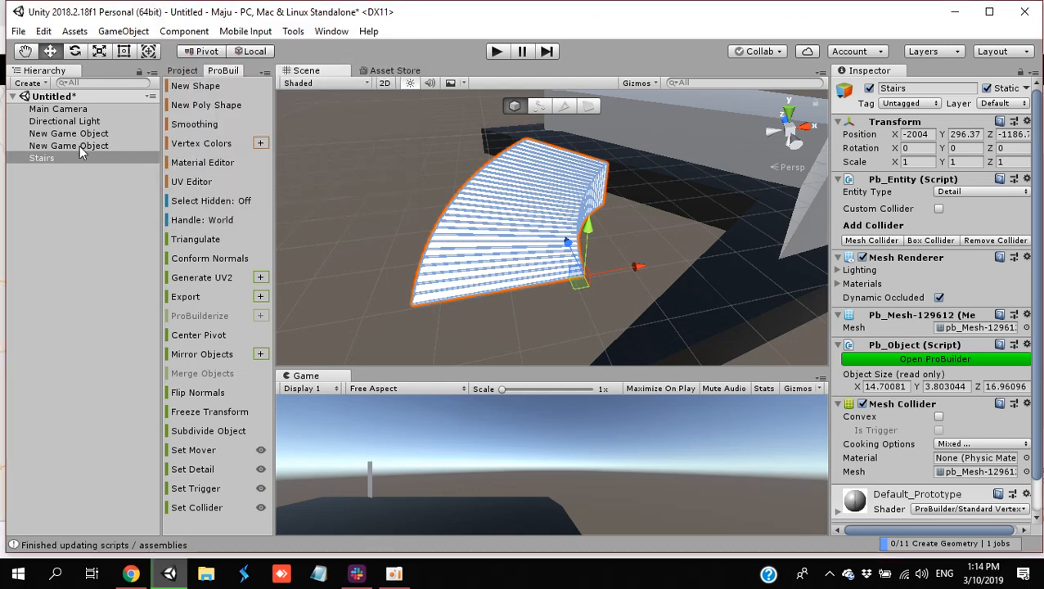
click(43, 157)
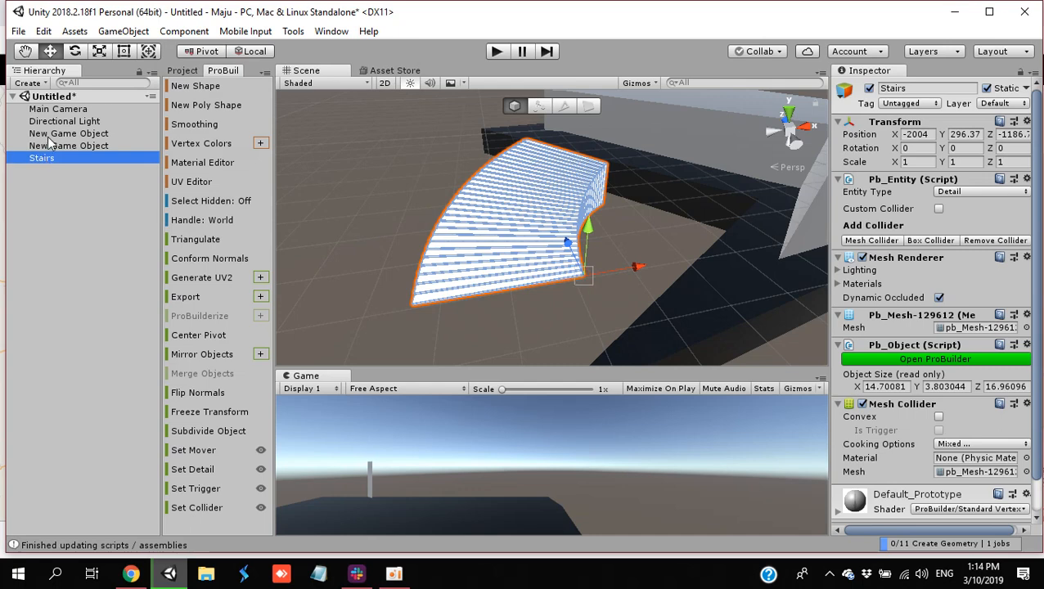
shift+click(58, 134)
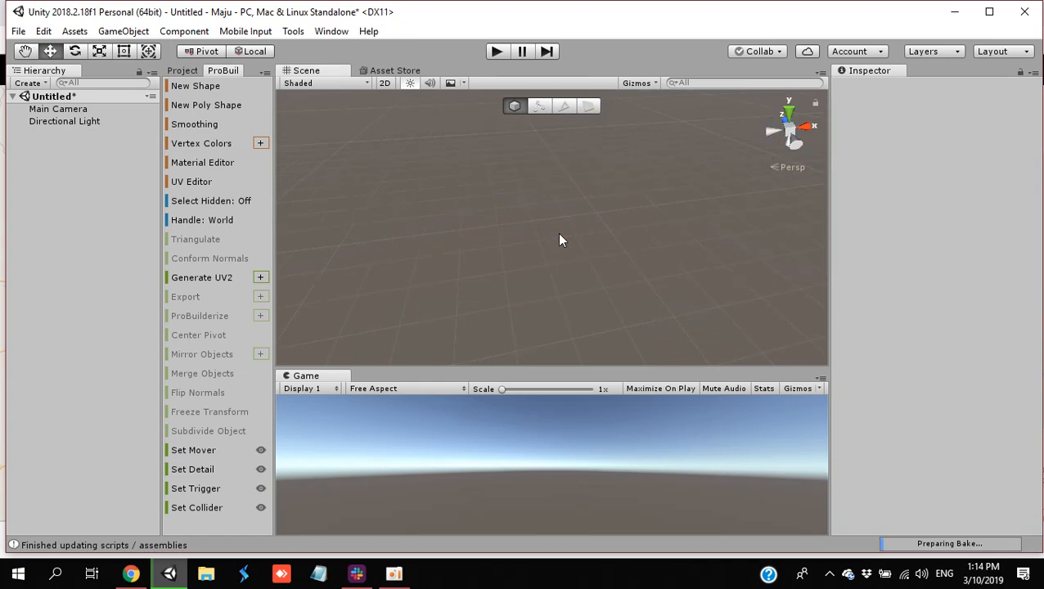
Step: Build a 1 × 1 × 1 ProBuilder cube at position 0, 0, 0 and frame it in the Scene view
click(28, 83)
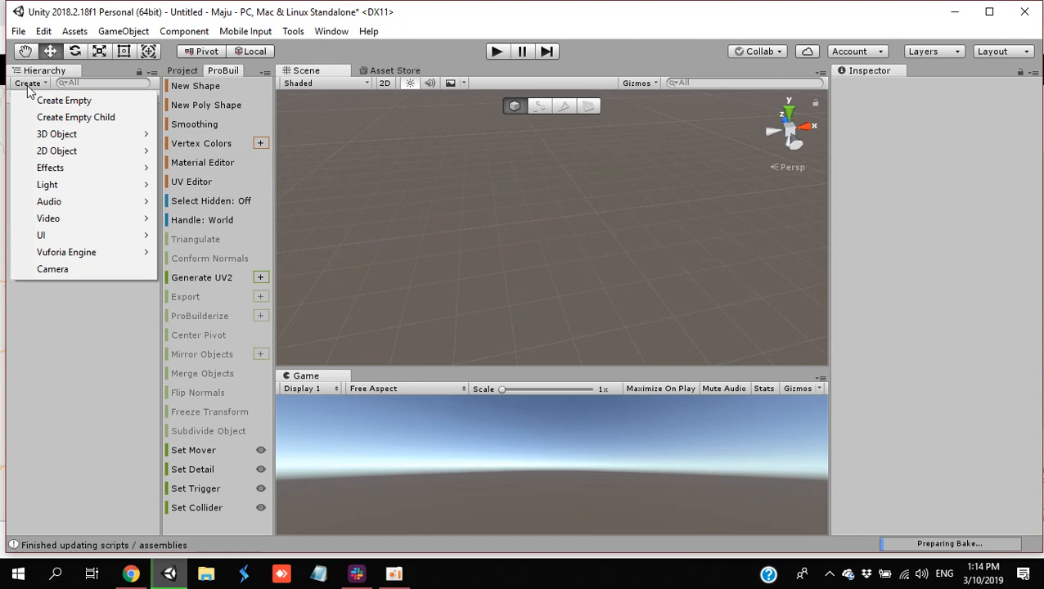
click(214, 85)
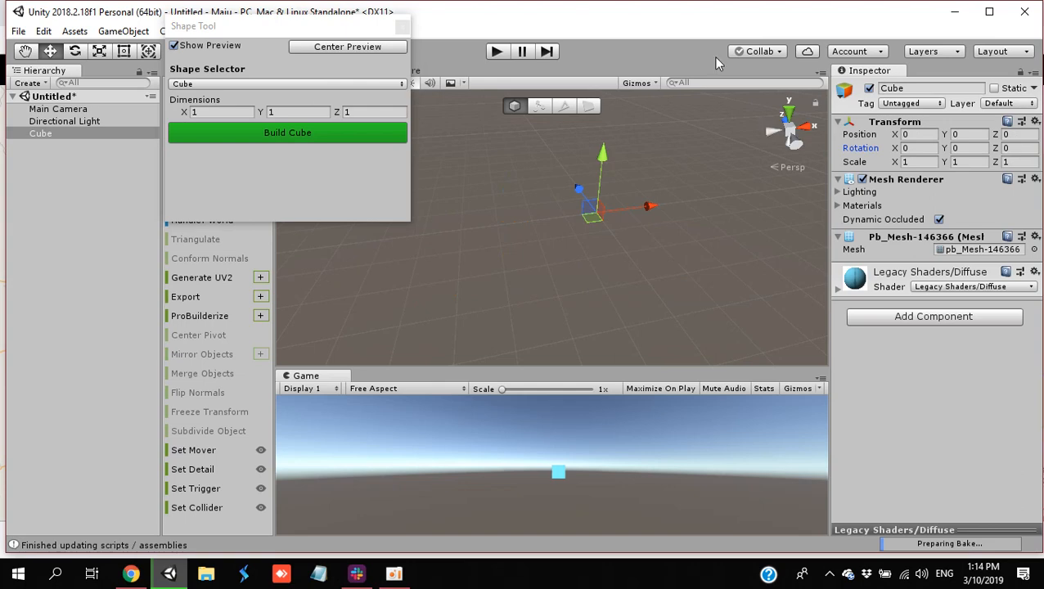
click(319, 134)
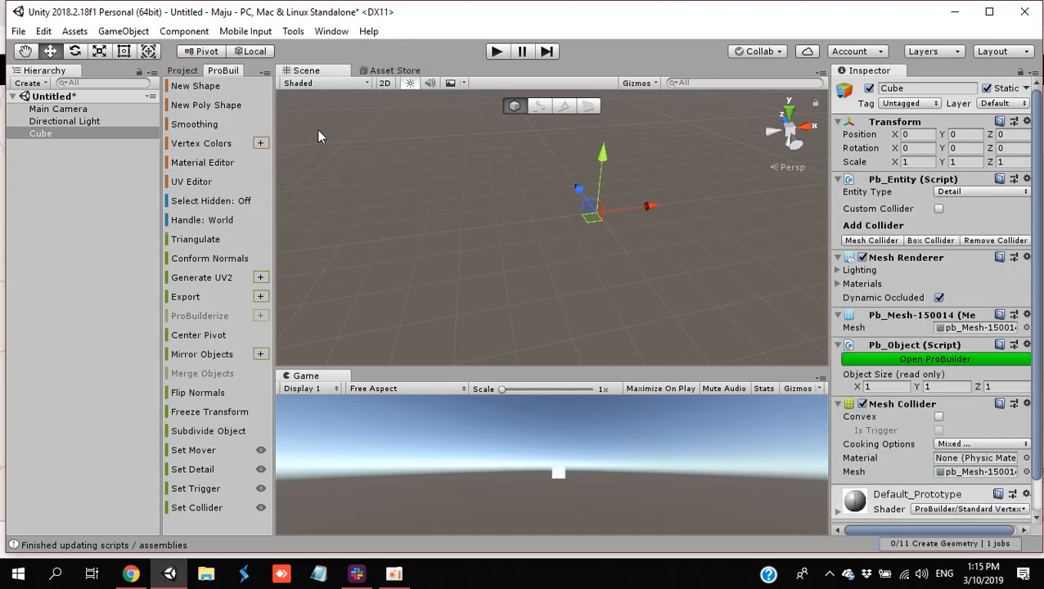
click(54, 135)
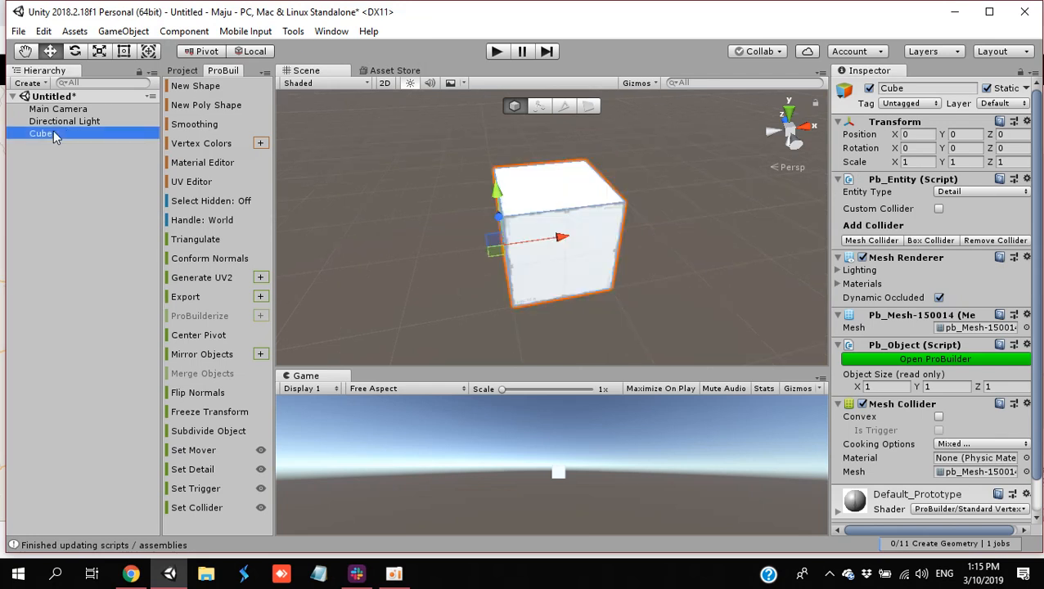
Step: Add a standard Unity 3D cube and move it along X to about -0.957, beside the ProBuilder cube
click(41, 83)
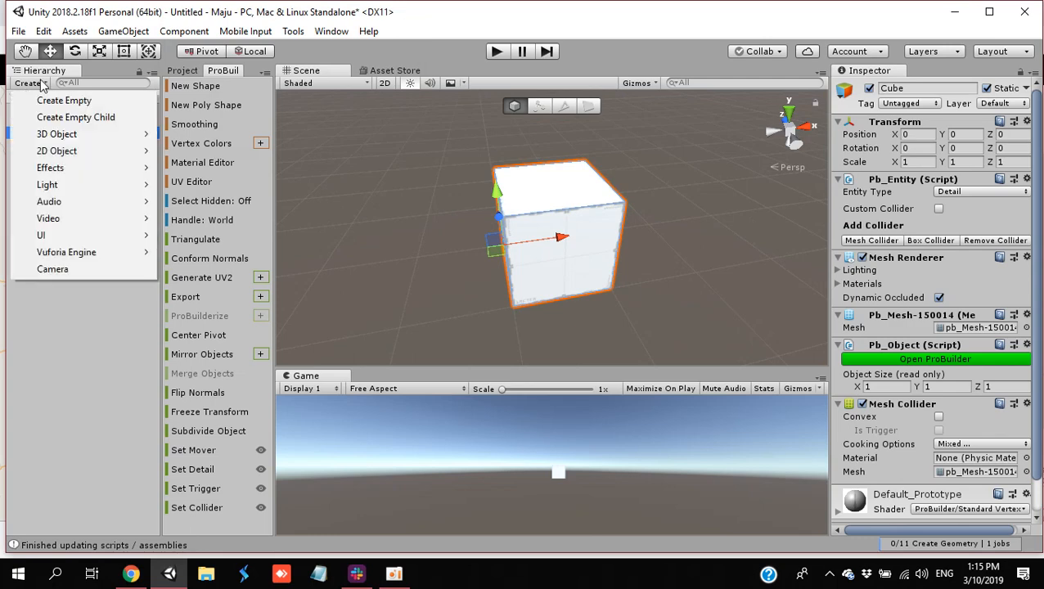
mouse_move(73, 132)
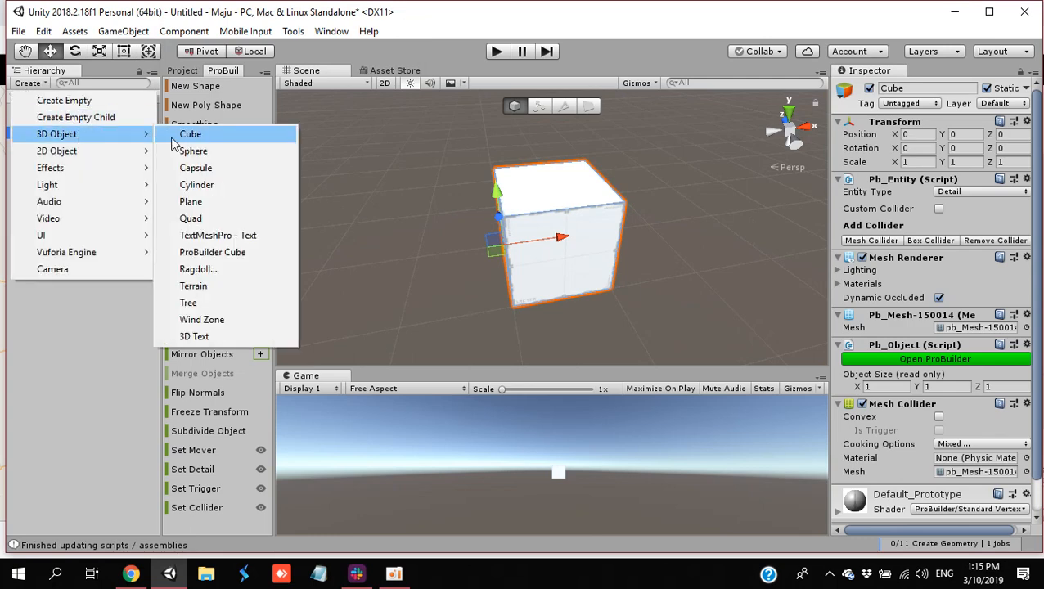
click(176, 136)
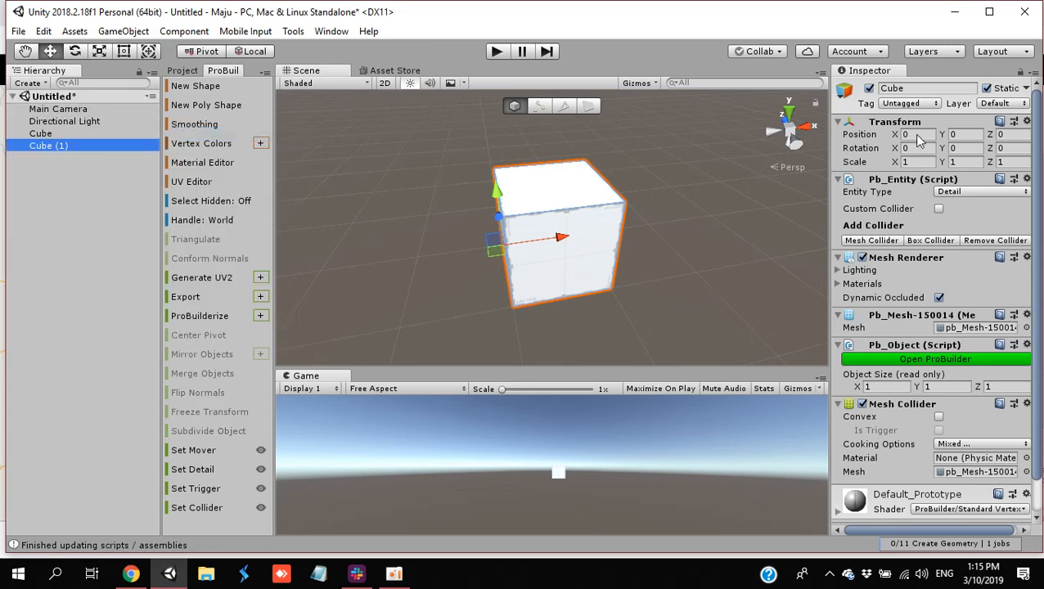
click(550, 251)
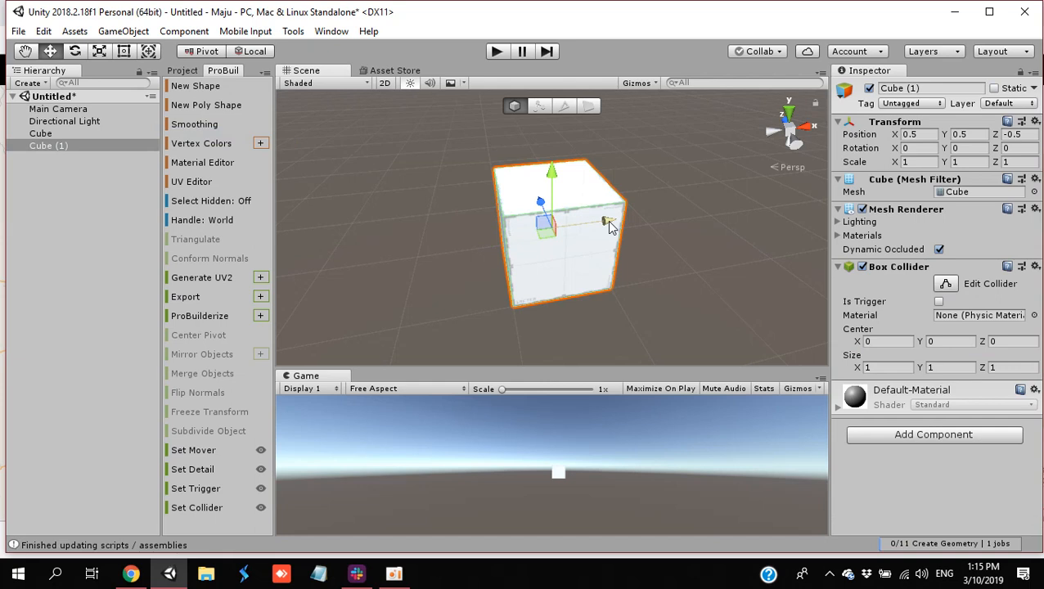
drag(610, 226, 482, 243)
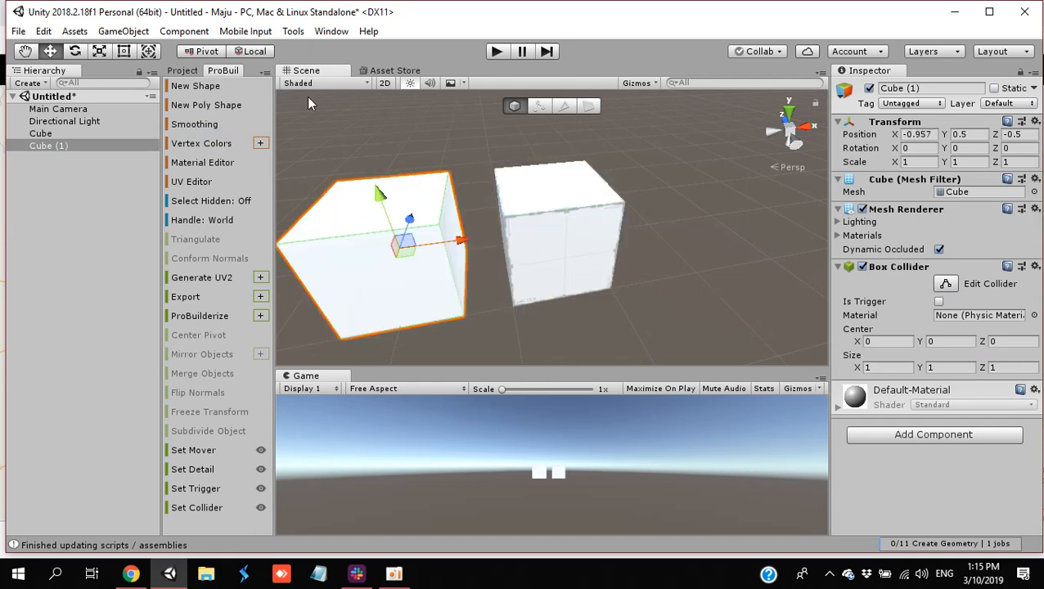
Step: Try the Rotate and Scale tools on the standard Unity cube and delete it from the scene
click(75, 51)
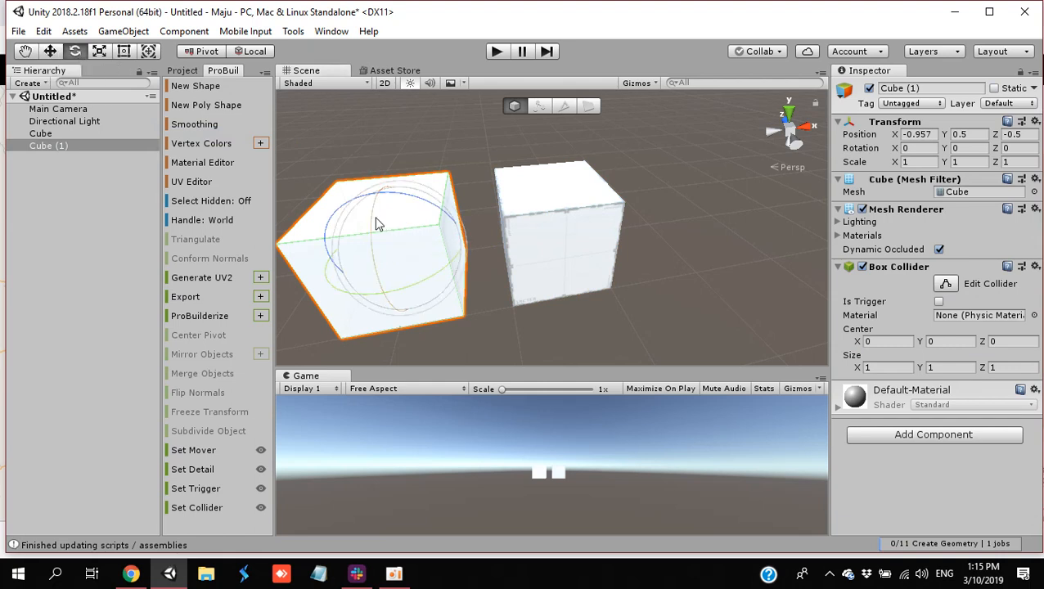
click(98, 51)
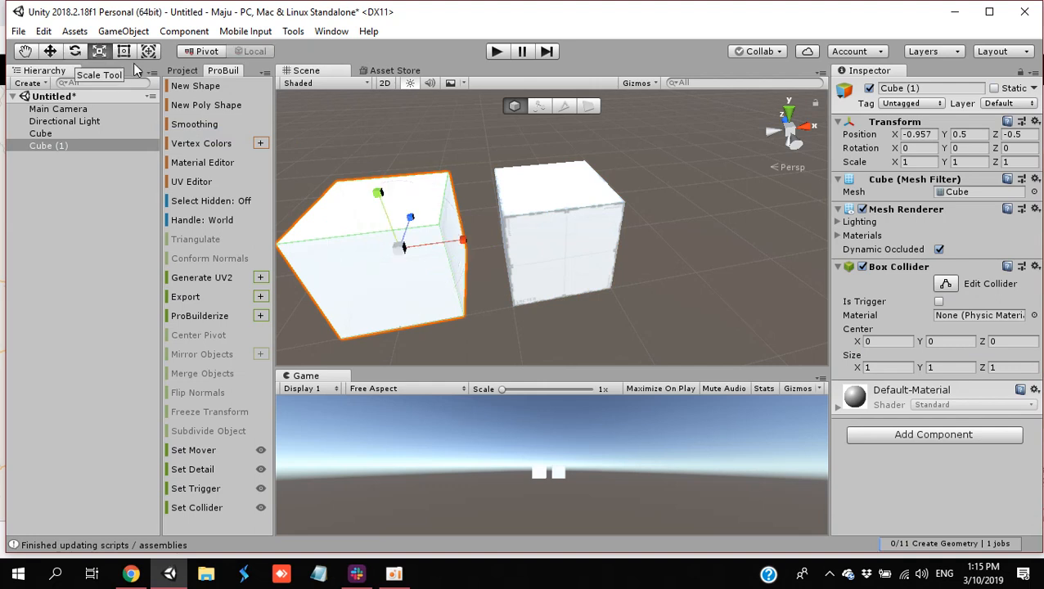
click(537, 107)
click(54, 149)
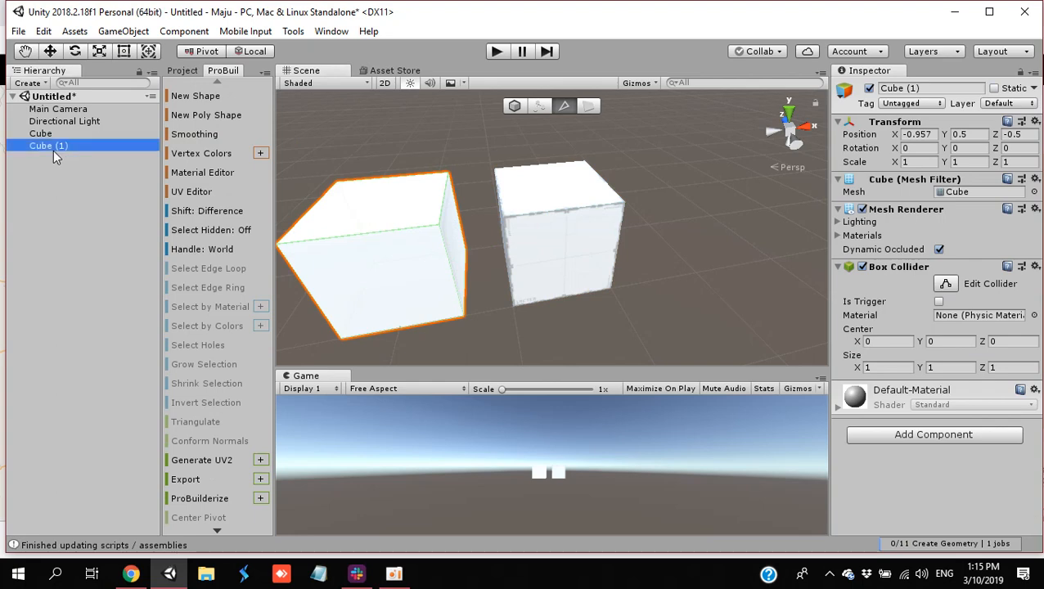
key(Delete)
Step: Try the Scale and Rotate tools on the ProBuilder cube and move the whole object along X to about 0.028
click(40, 134)
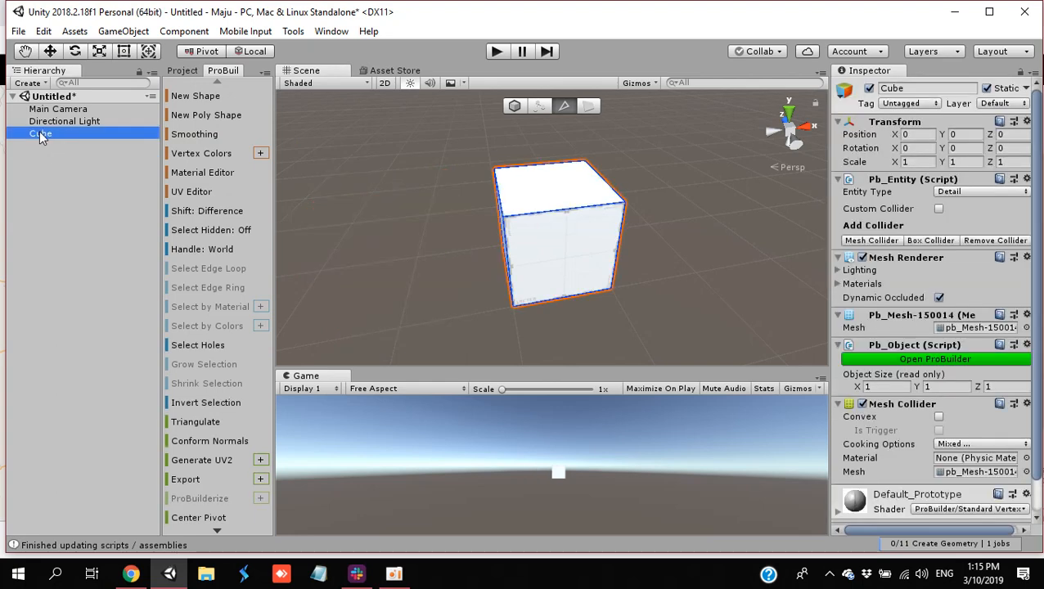
click(105, 52)
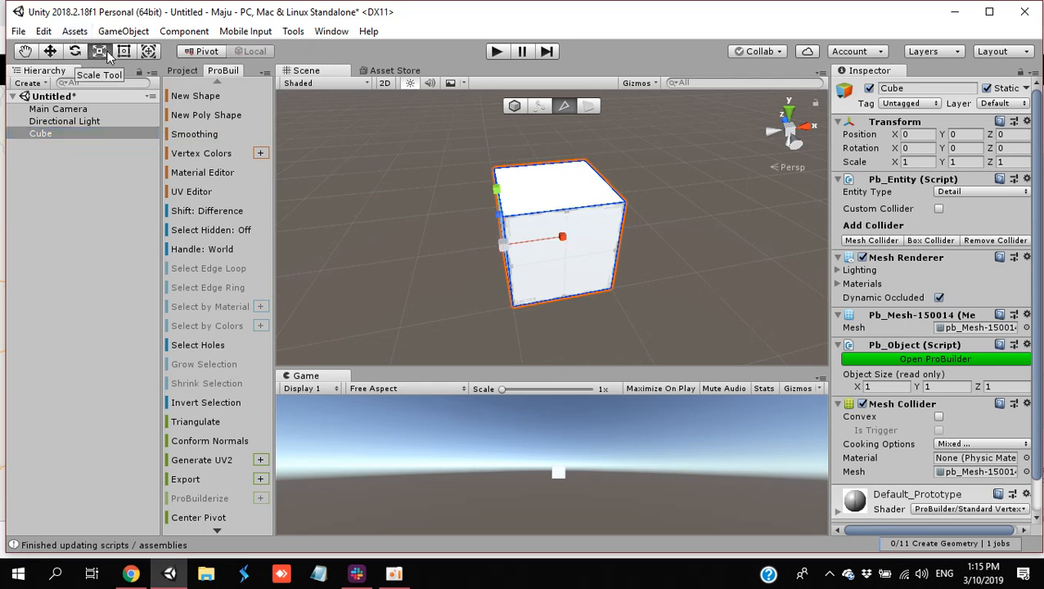
click(74, 52)
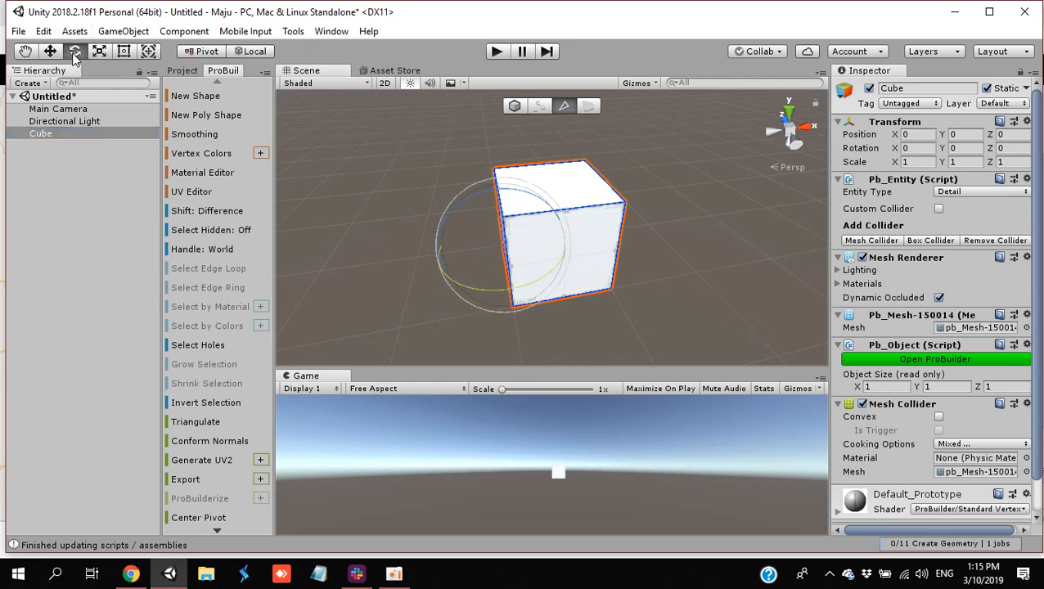
click(52, 51)
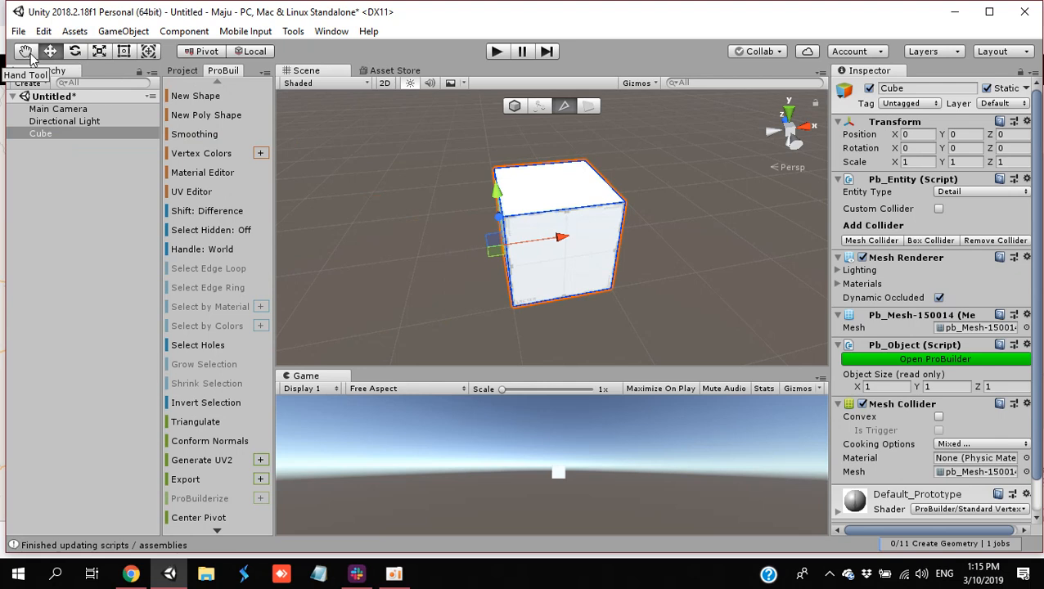
click(514, 105)
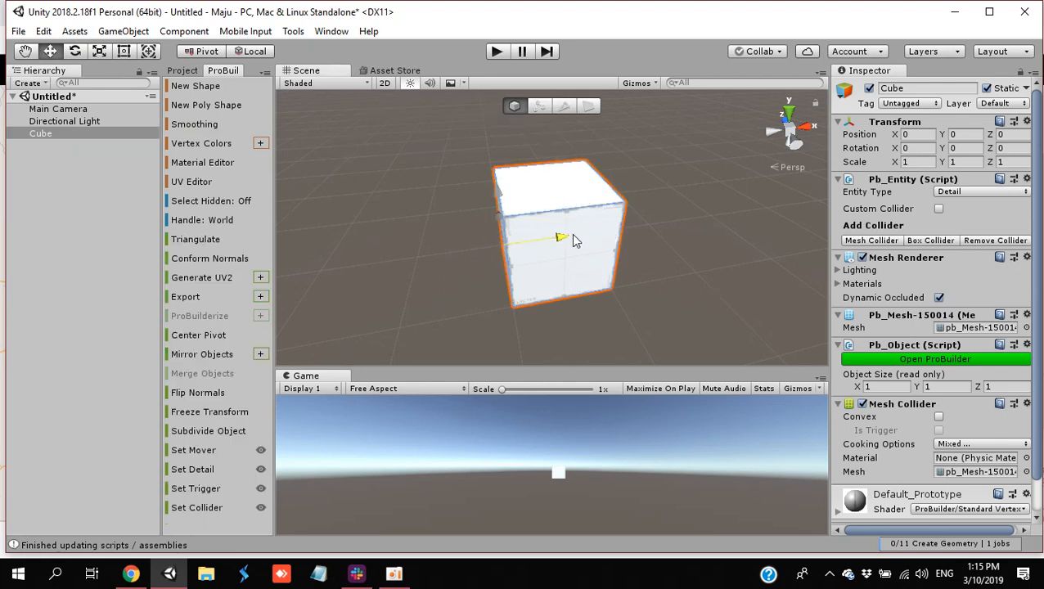
drag(561, 237, 573, 239)
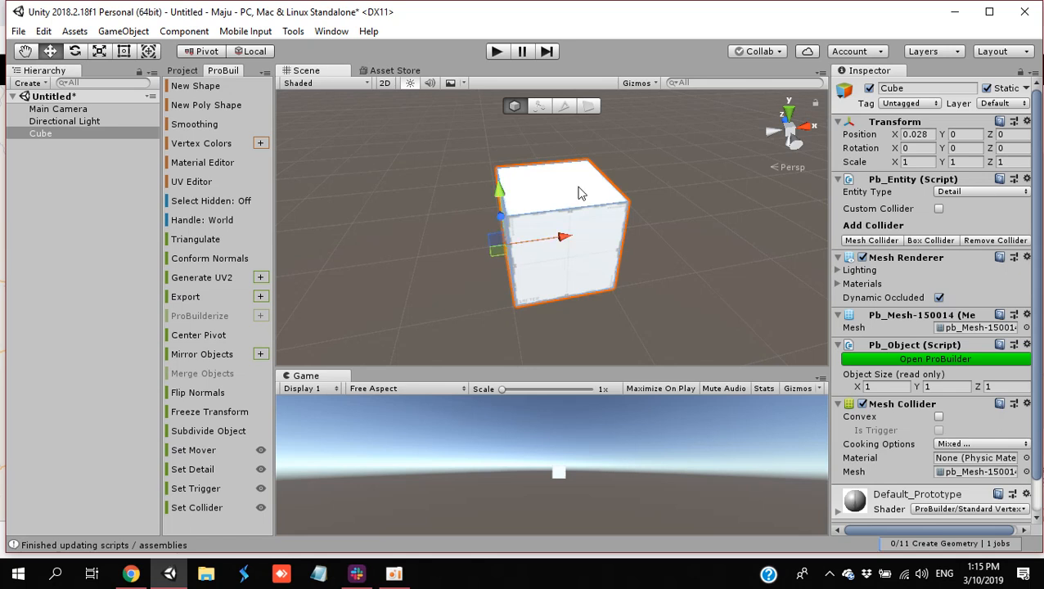
Step: With vertex selection, pull corner vertices of the ProBuilder cube outward to widen it to about 1.77 in X
click(540, 108)
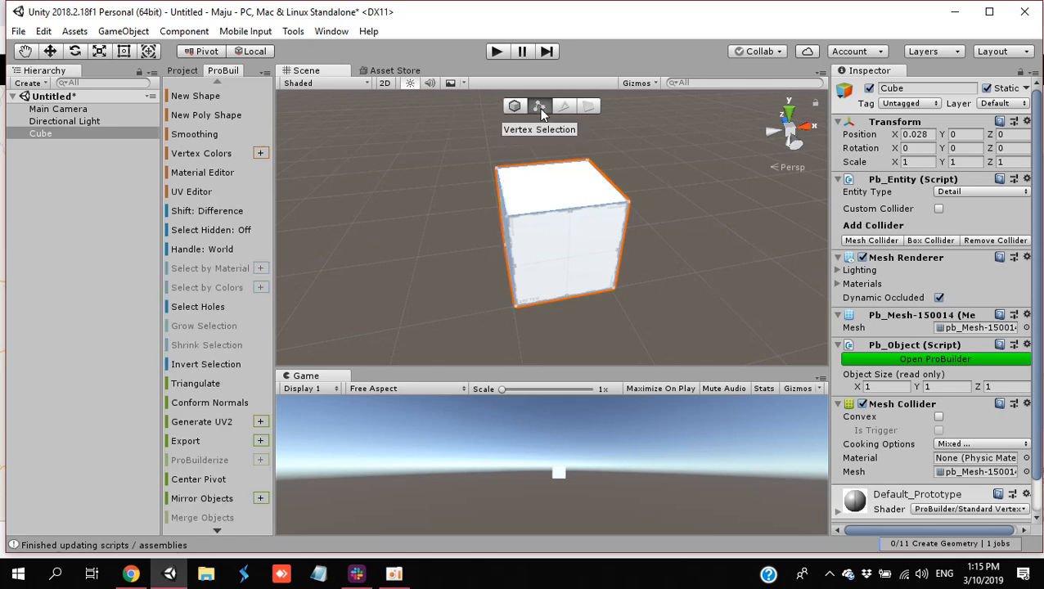
click(628, 200)
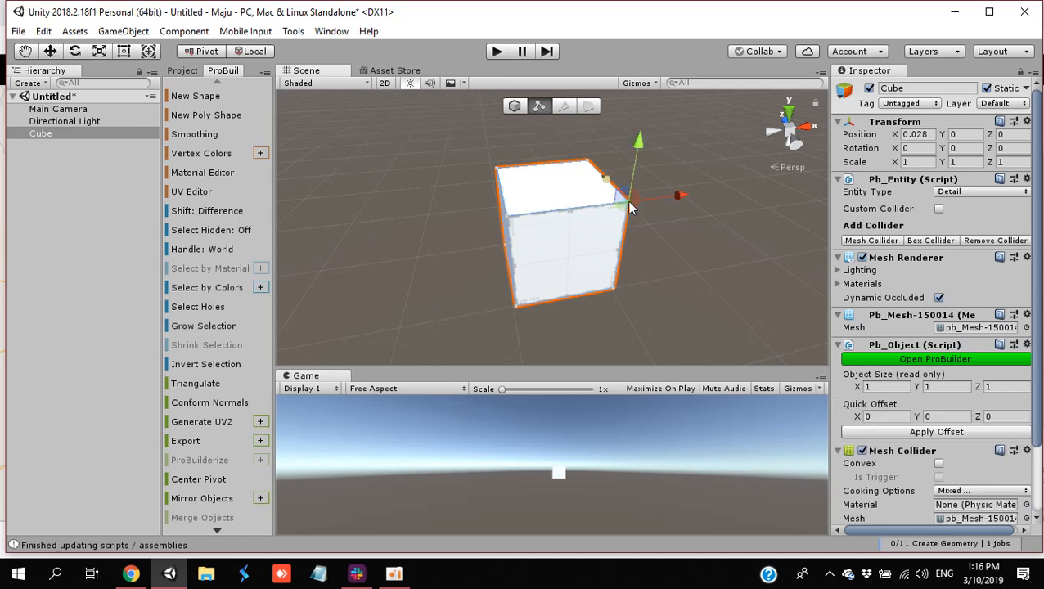
drag(628, 200, 578, 247)
click(481, 205)
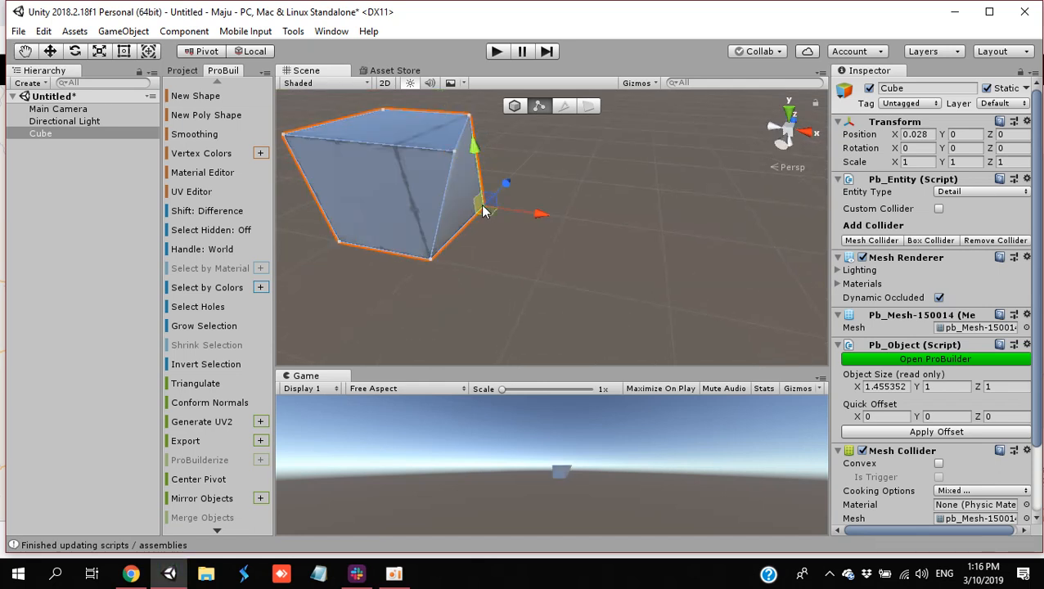
drag(527, 215, 579, 245)
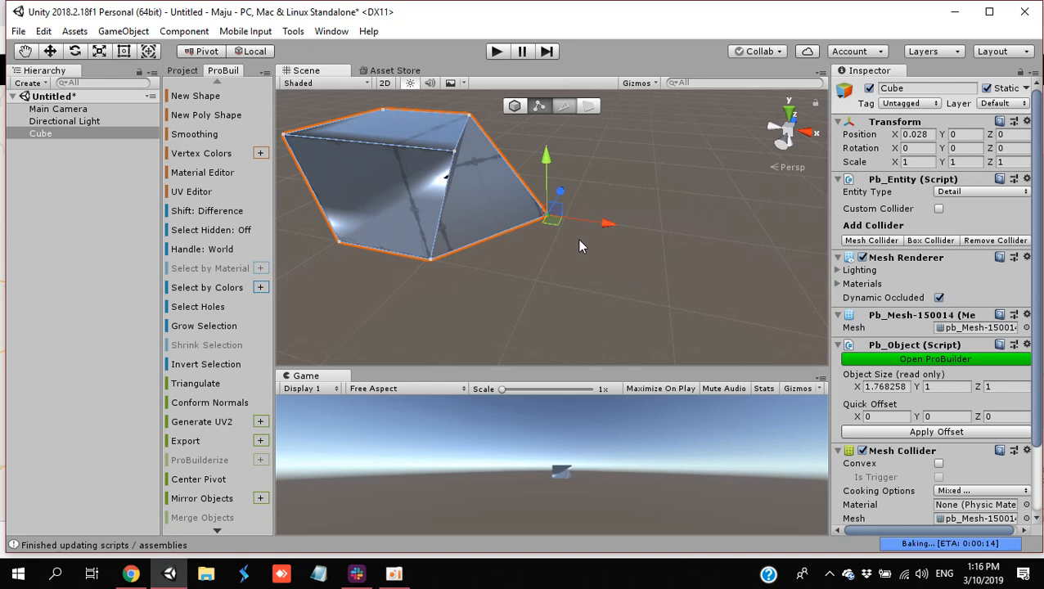
Step: With edge selection, pull the cube's upper front edge outward to make the object about 1.73 deep in Z
click(564, 106)
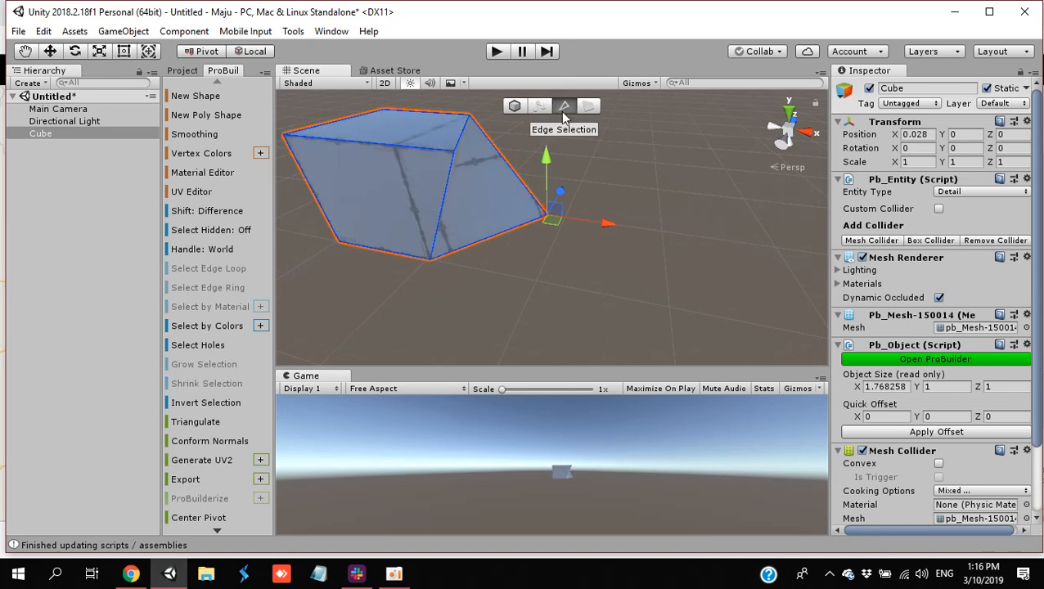
click(404, 149)
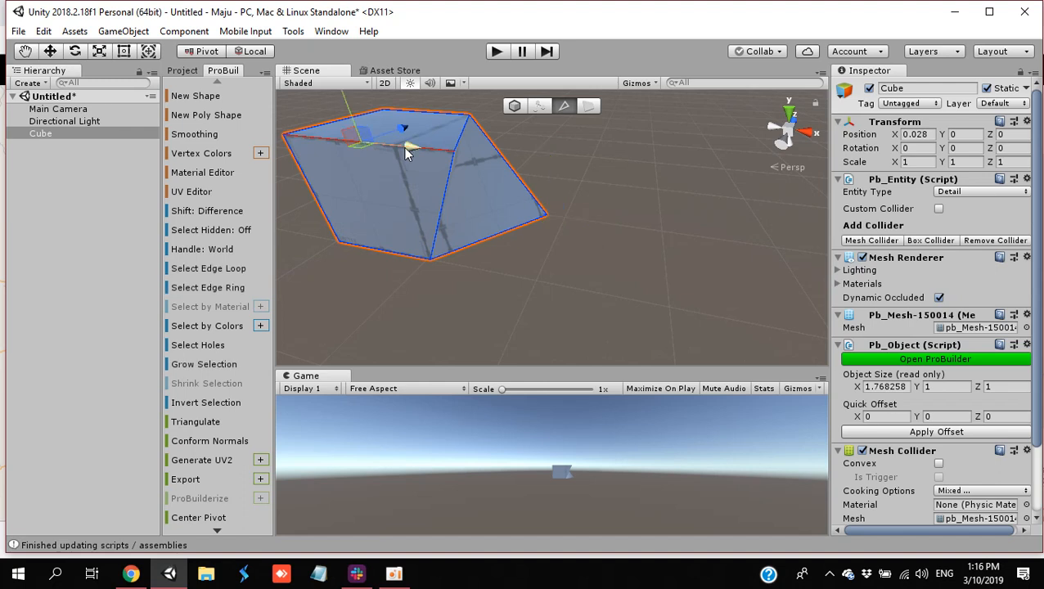
drag(406, 141, 363, 204)
Step: Pull the lower edge of the cube's end face outward along X, making the object about 3.31 long
right_drag(497, 213, 488, 212)
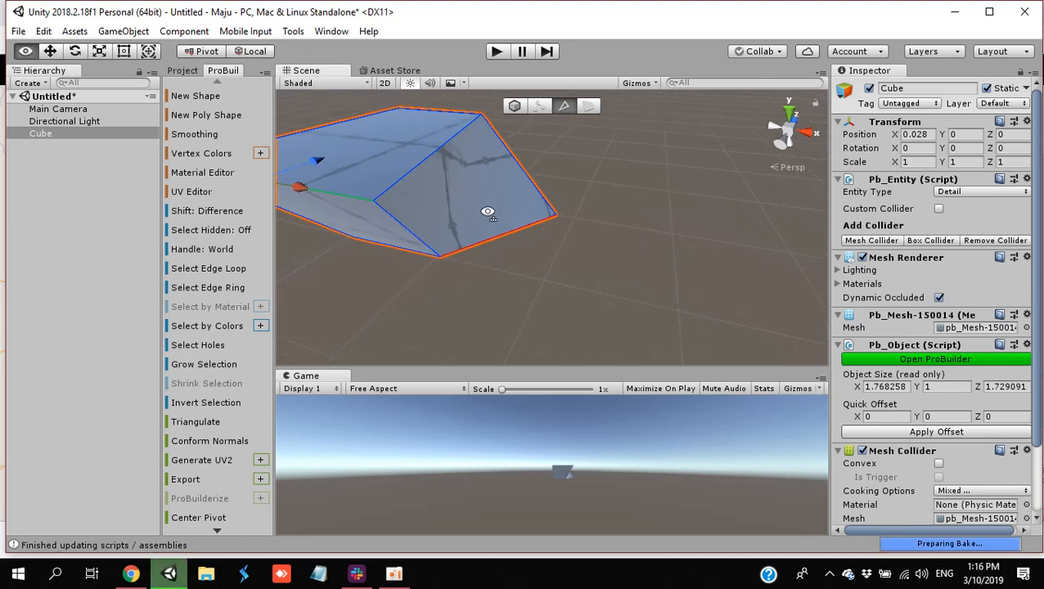
key(a)
right_drag(488, 212, 681, 182)
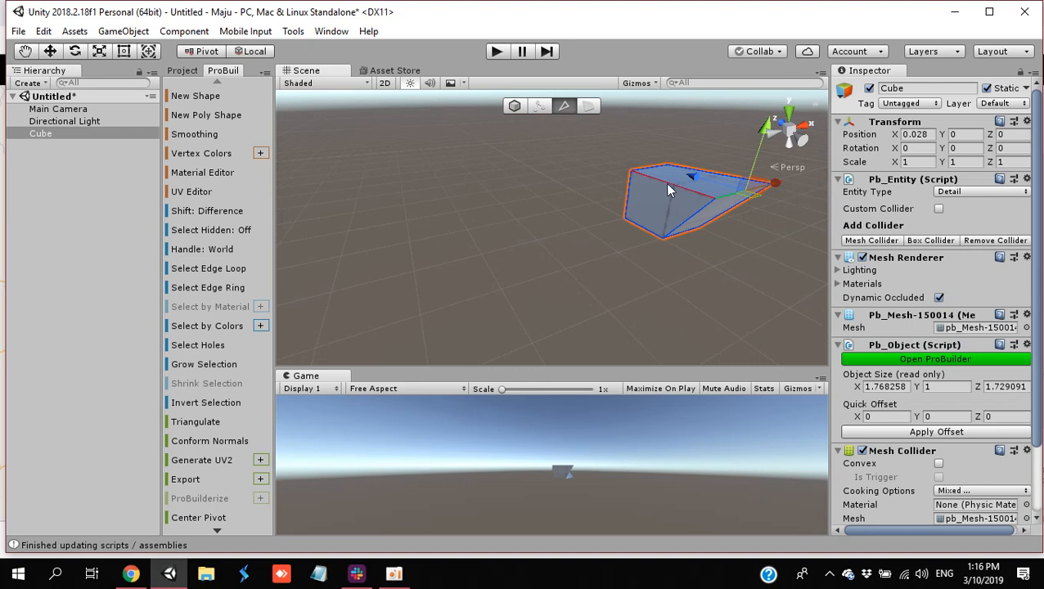
click(634, 229)
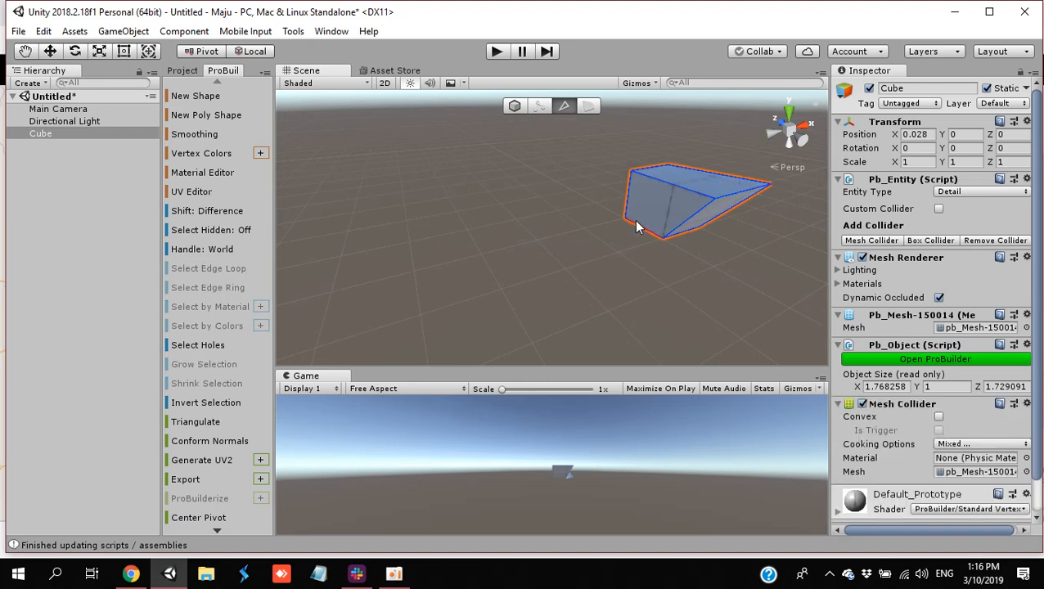
click(639, 227)
drag(669, 221, 618, 243)
Step: With face selection, extend the sloped end face to about 4.83 in X and raise the top face to about 1.82 high
click(590, 106)
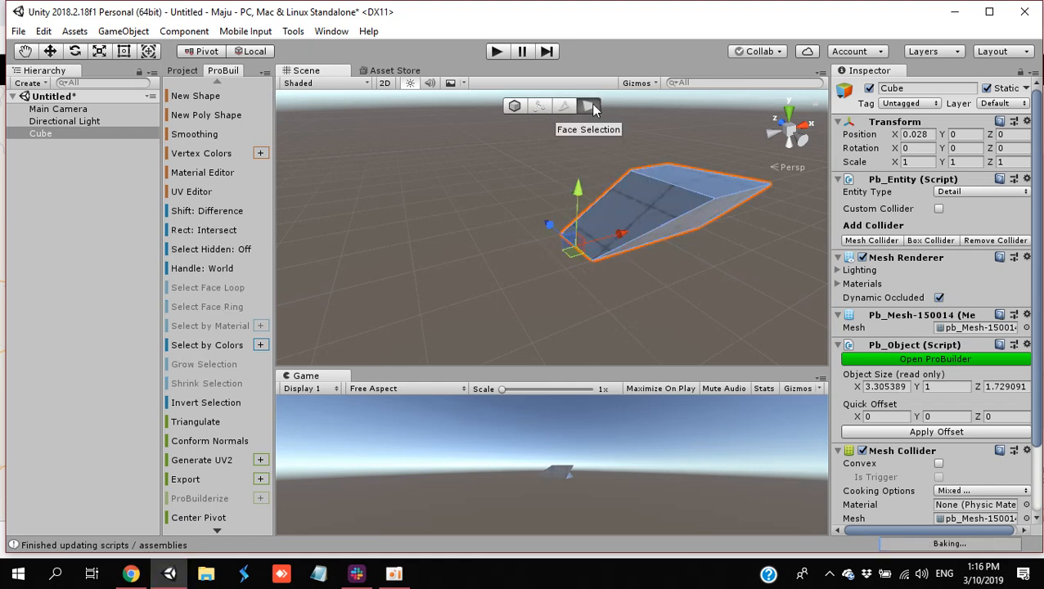
click(660, 209)
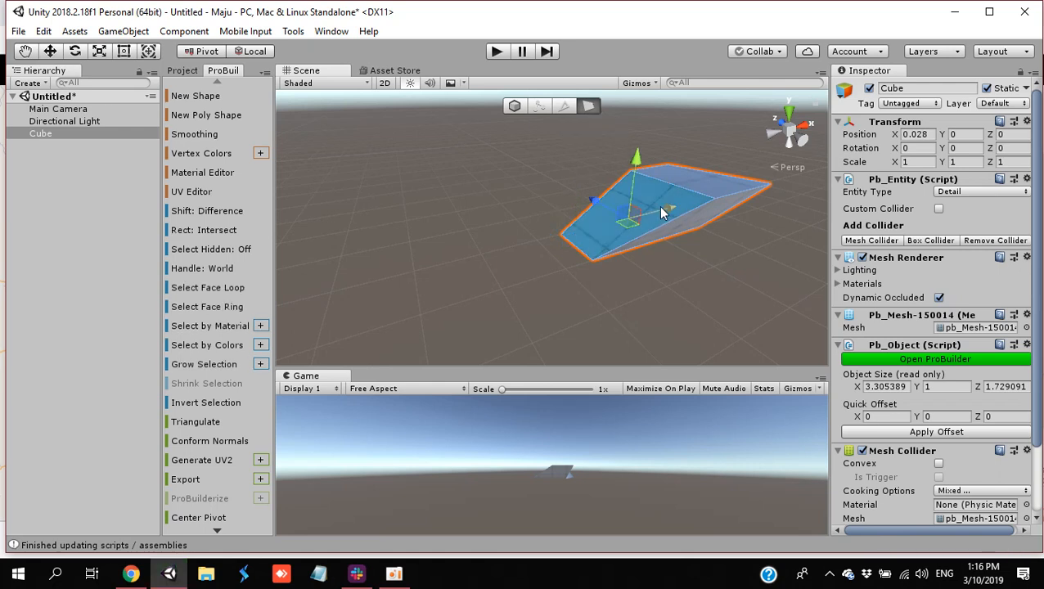
drag(662, 209, 597, 220)
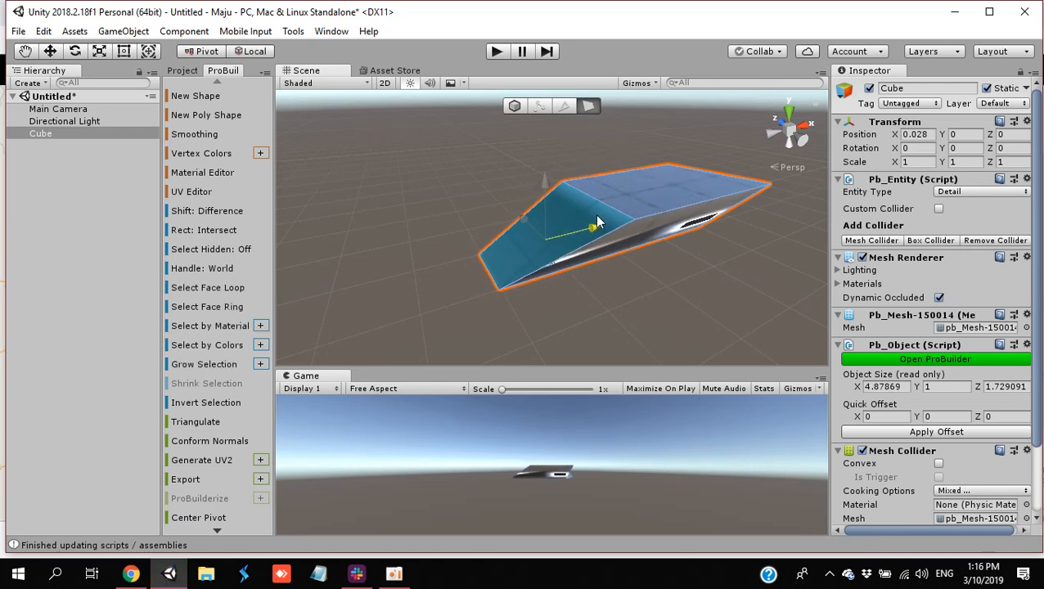
click(657, 186)
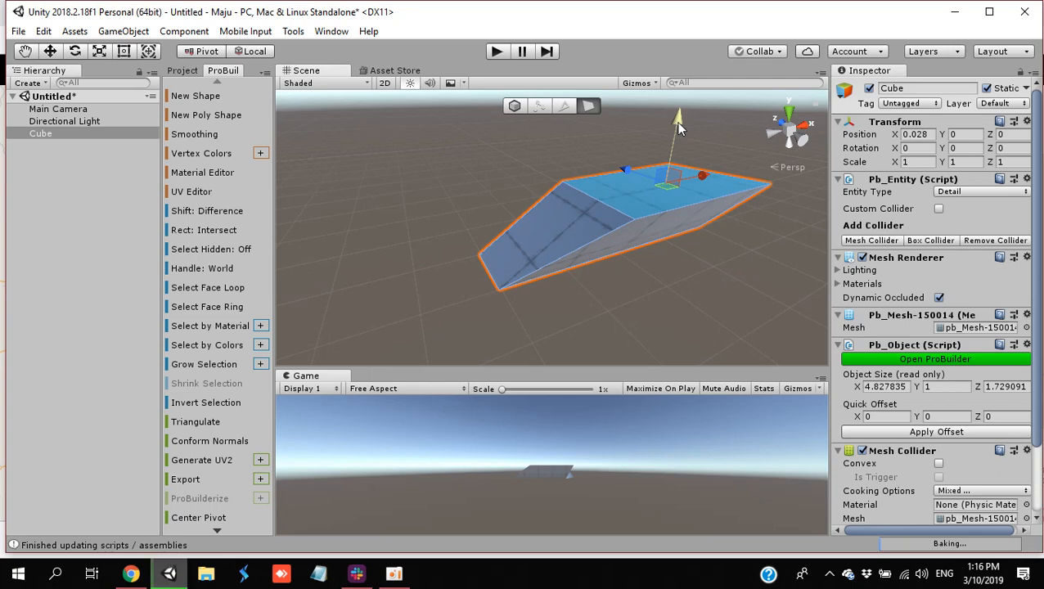
drag(678, 122, 681, 79)
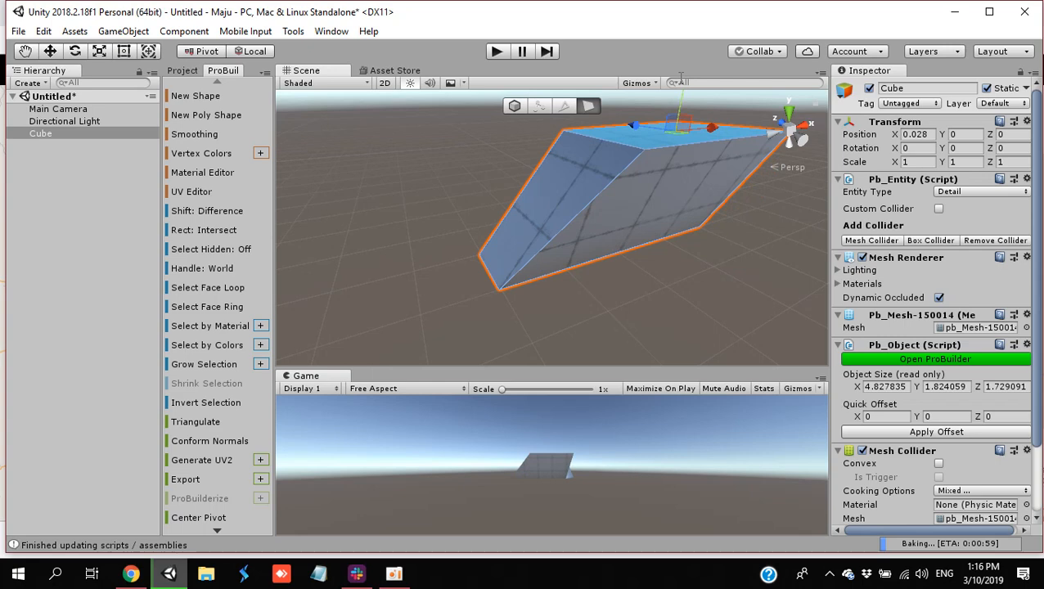
Step: Delete the deformed cube and the empty poly shape object, and build a new 1 × 1 × 1 ProBuilder cube
key(Delete)
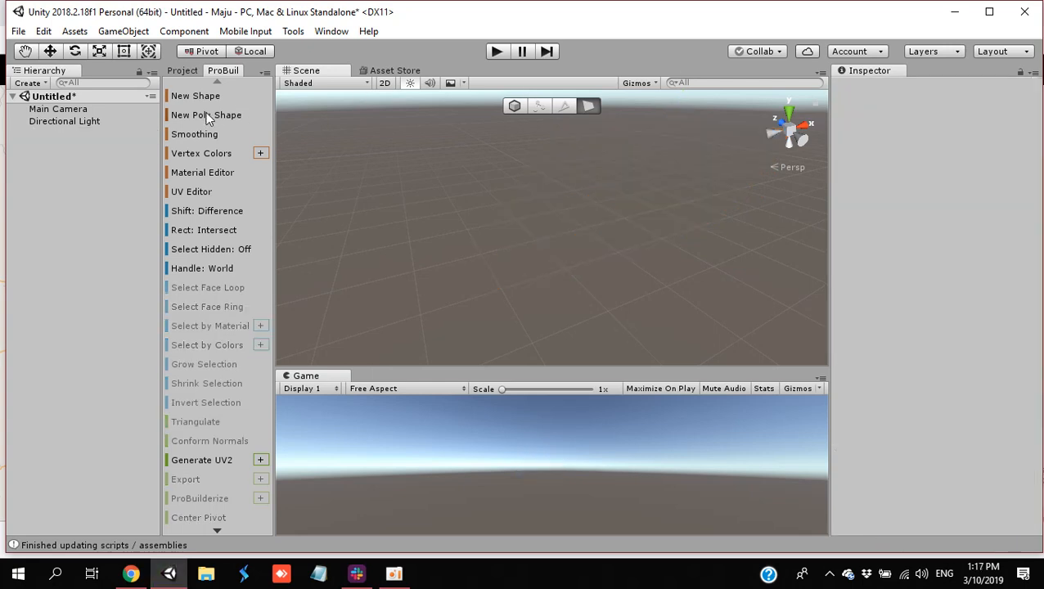
click(205, 112)
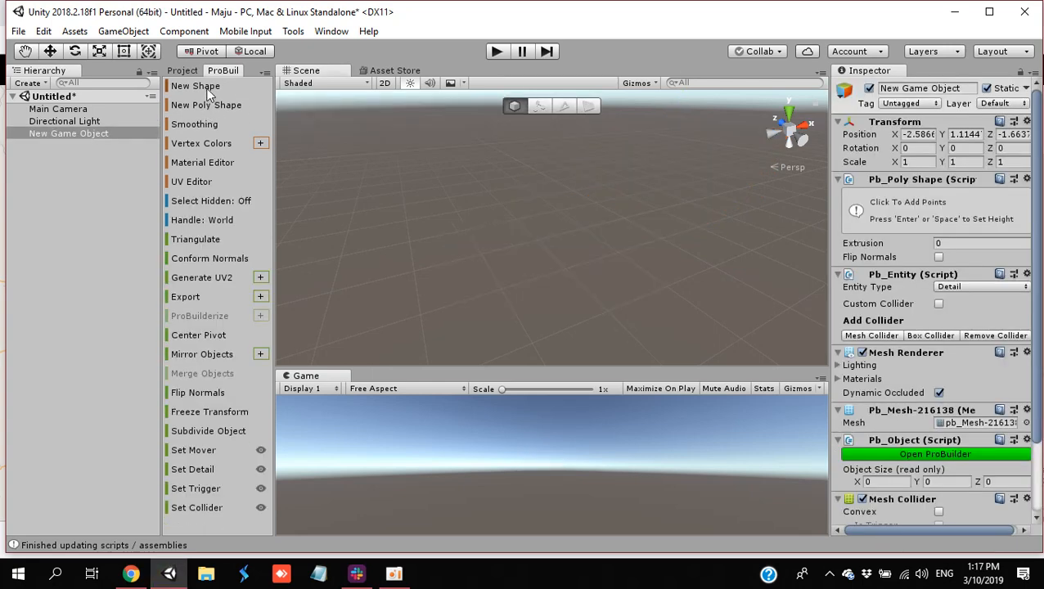
click(205, 87)
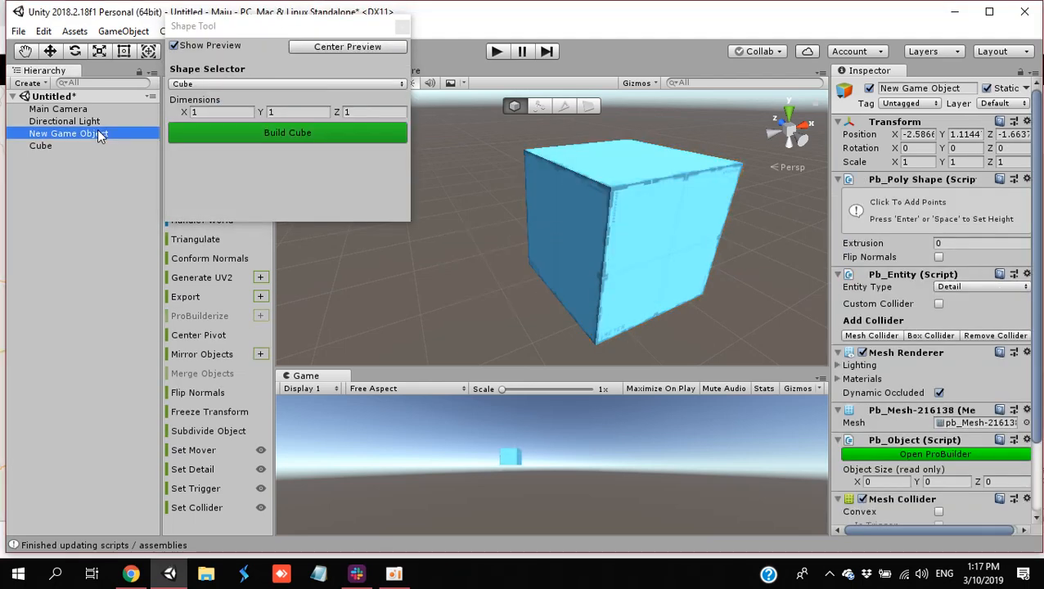
click(248, 131)
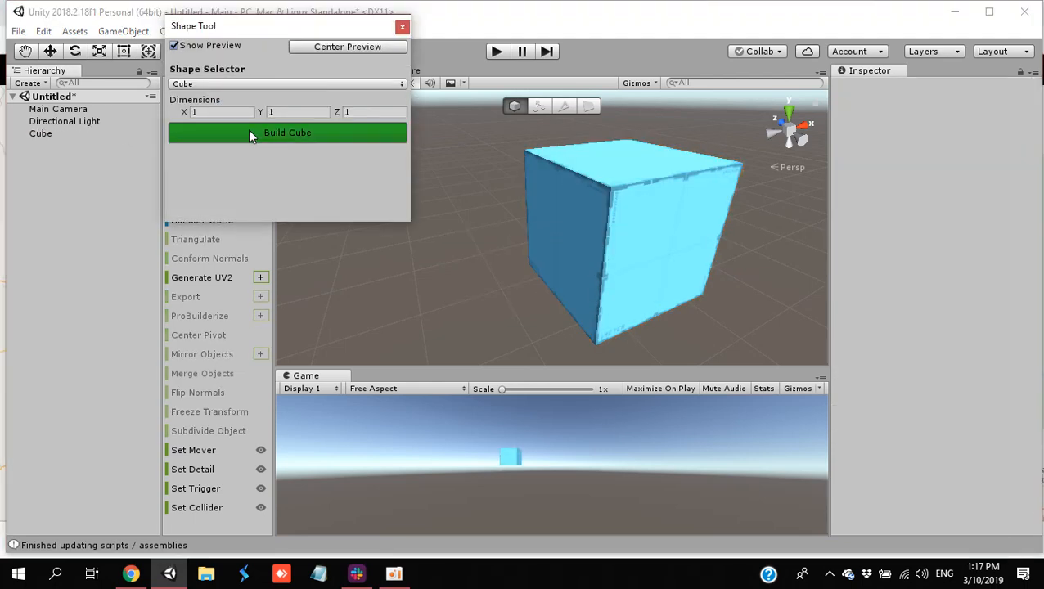
click(402, 28)
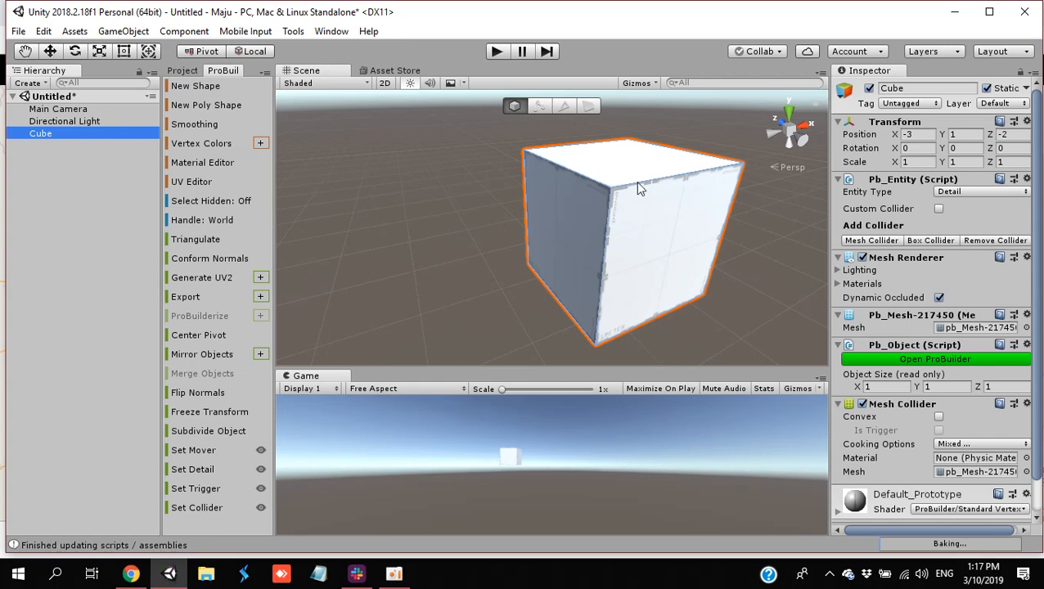
Step: With face selection, move the new cube's side and top faces outward to form a block about 3.85 × 2.0 × 4.15
key(l)
click(664, 221)
scroll(665, 223, down, 10)
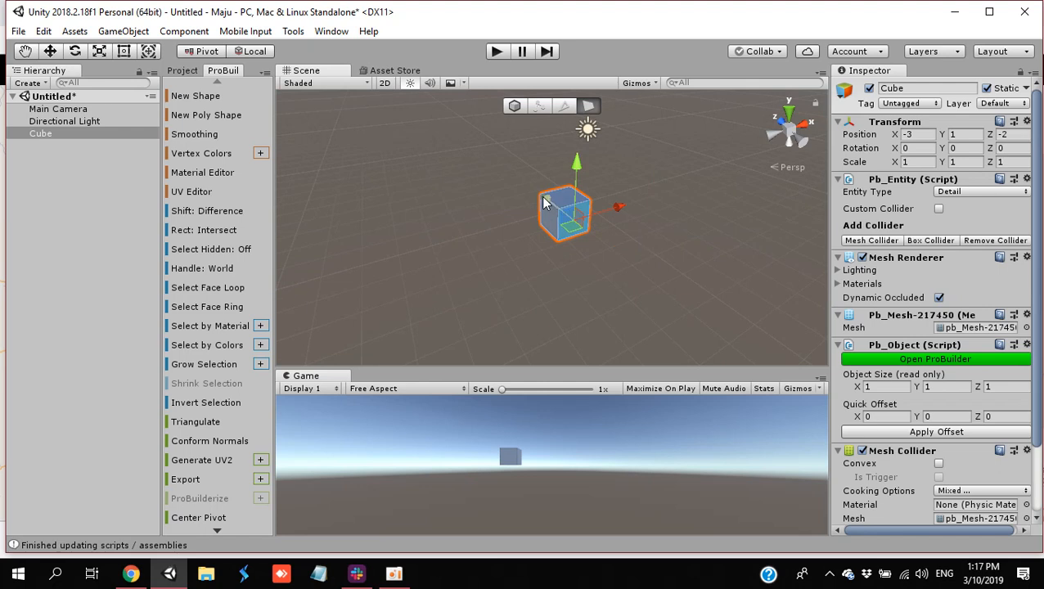
drag(546, 204, 540, 282)
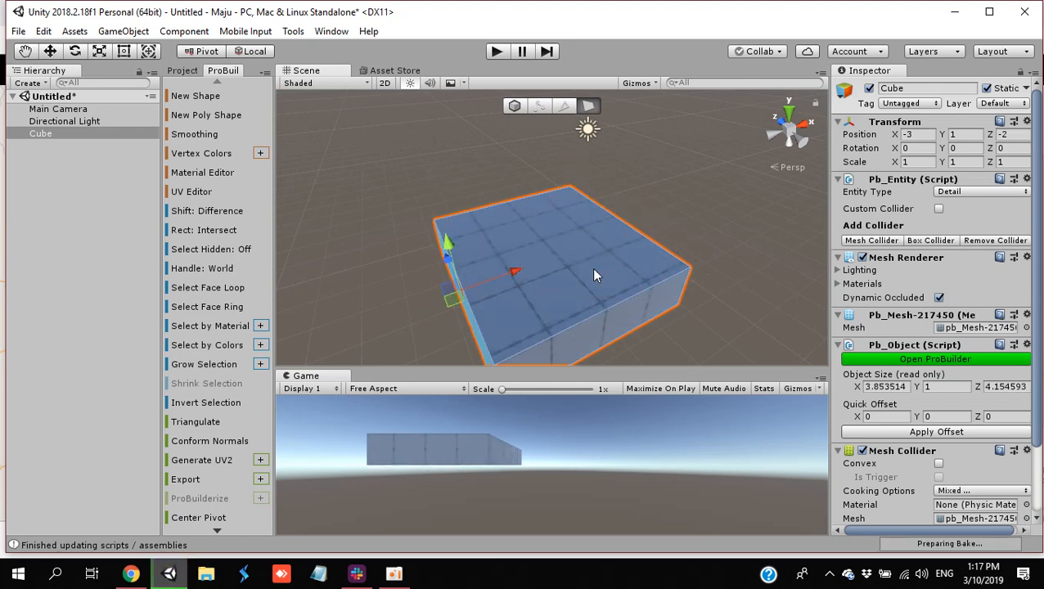
drag(547, 233, 543, 151)
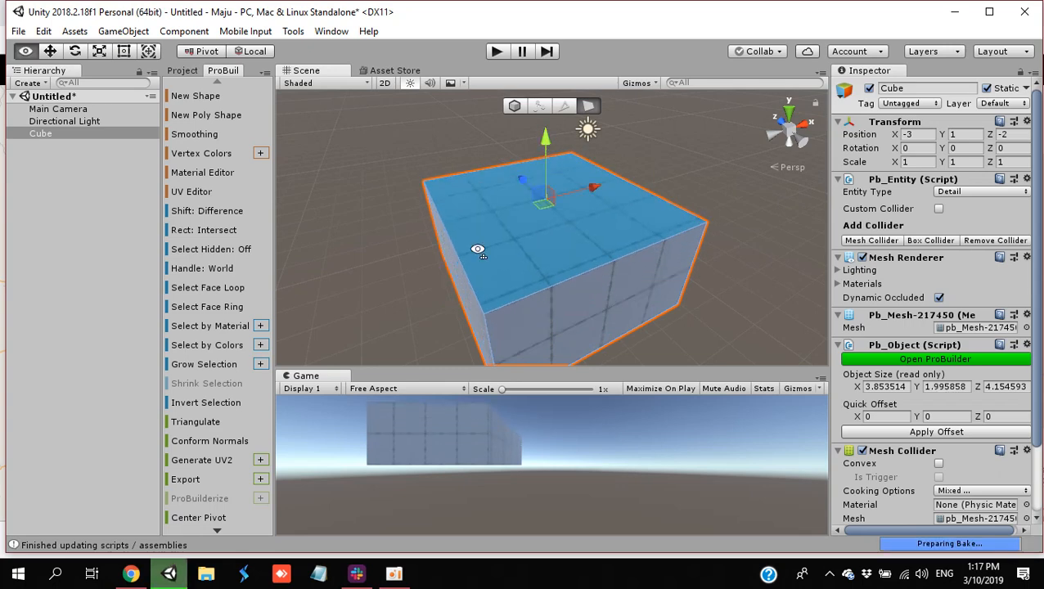
Step: Extrude the block's side face that faces the Main Camera once with Extrude Faces
alt+drag(478, 254, 543, 260)
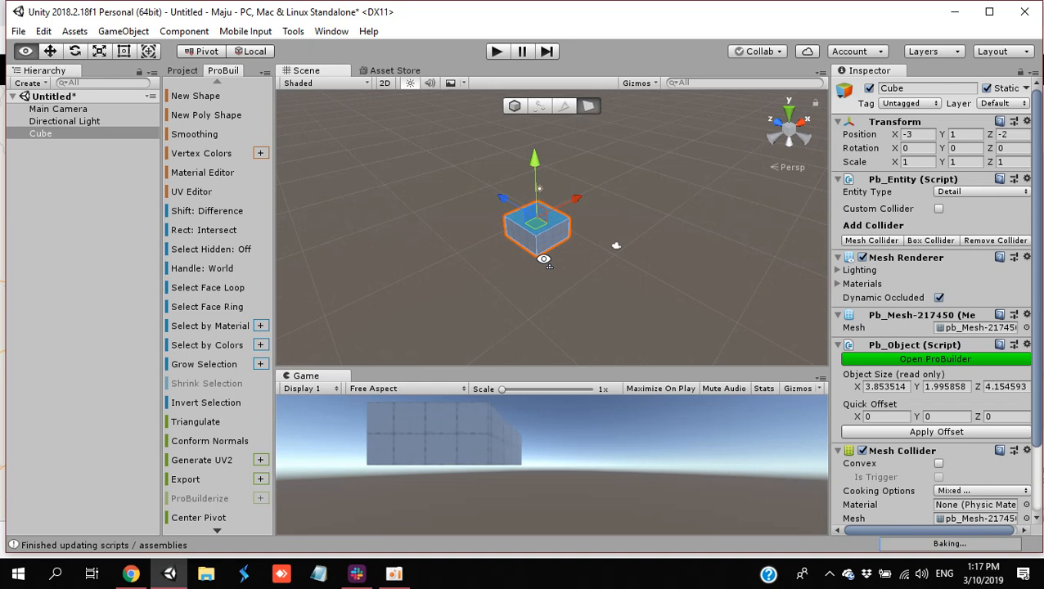
scroll(552, 250, up, 2)
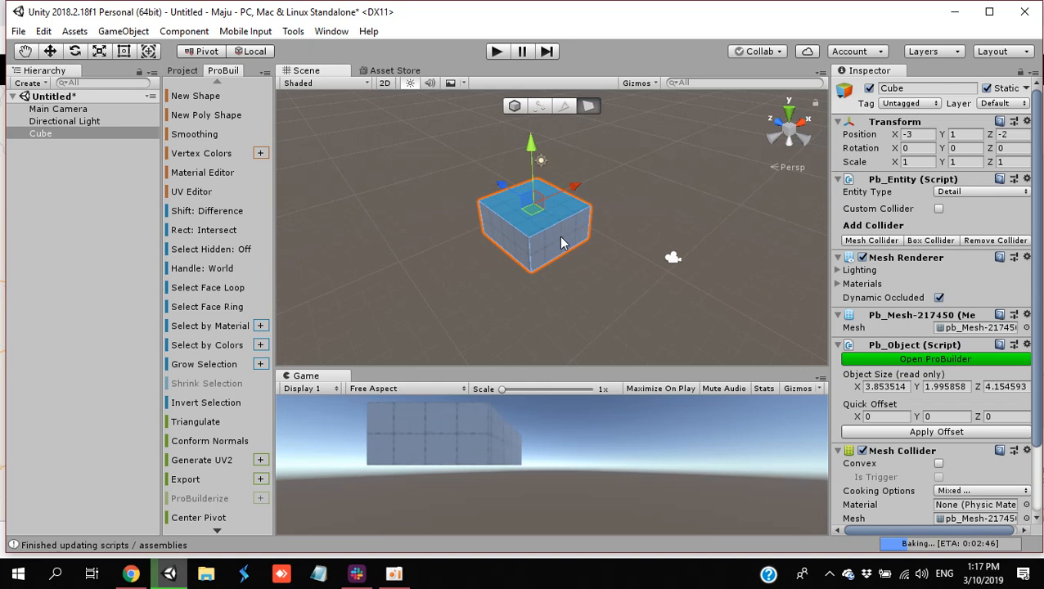
click(560, 242)
click(217, 530)
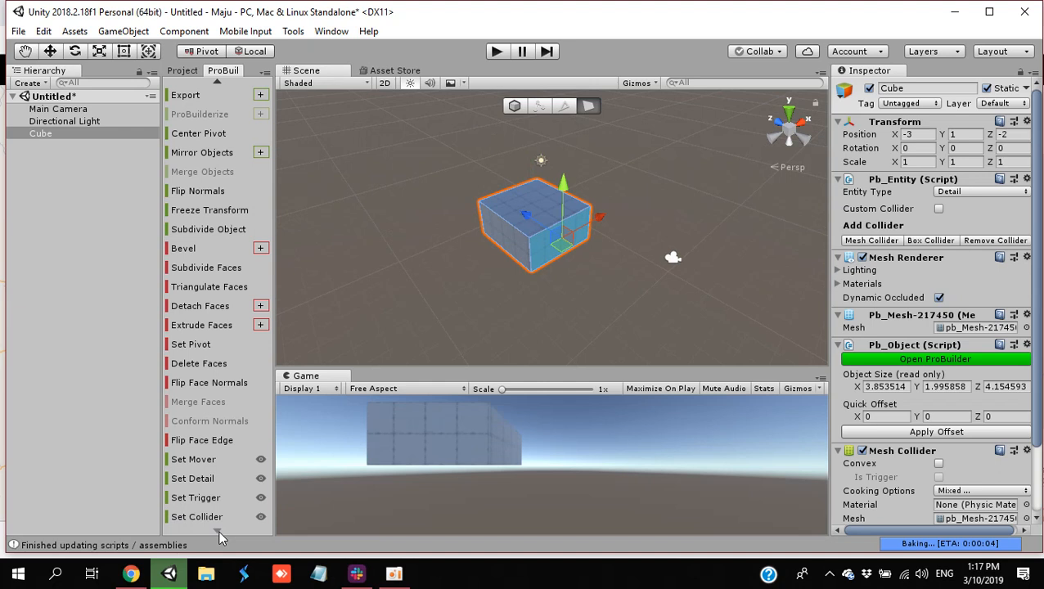
click(229, 327)
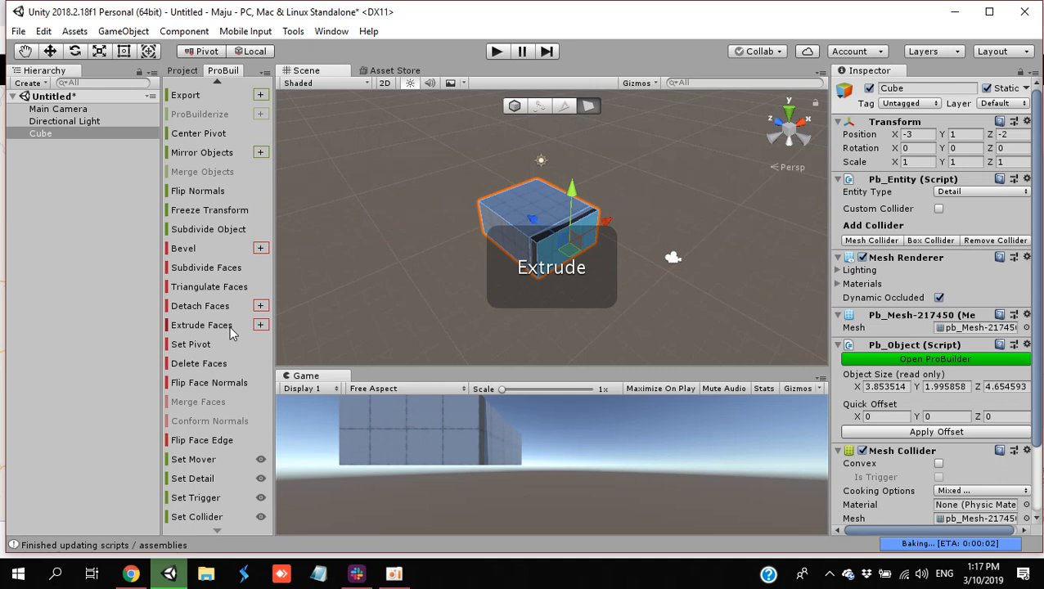
Step: Scale the block's extruded end face down to a doorway shape and move it inward until the object's Z size is about 4.32
key(r)
drag(606, 225, 580, 243)
click(570, 199)
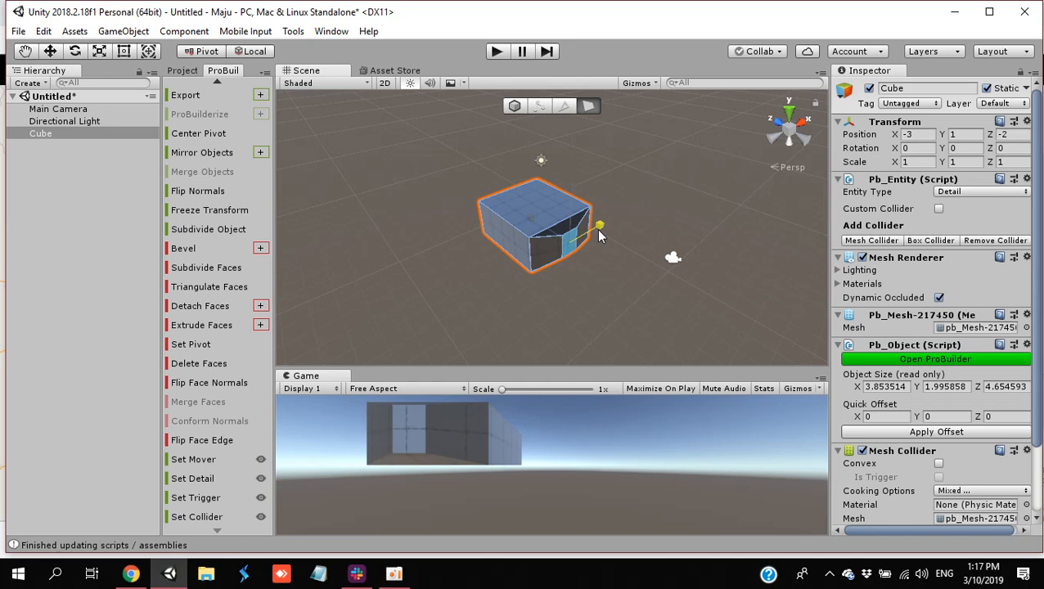
click(50, 52)
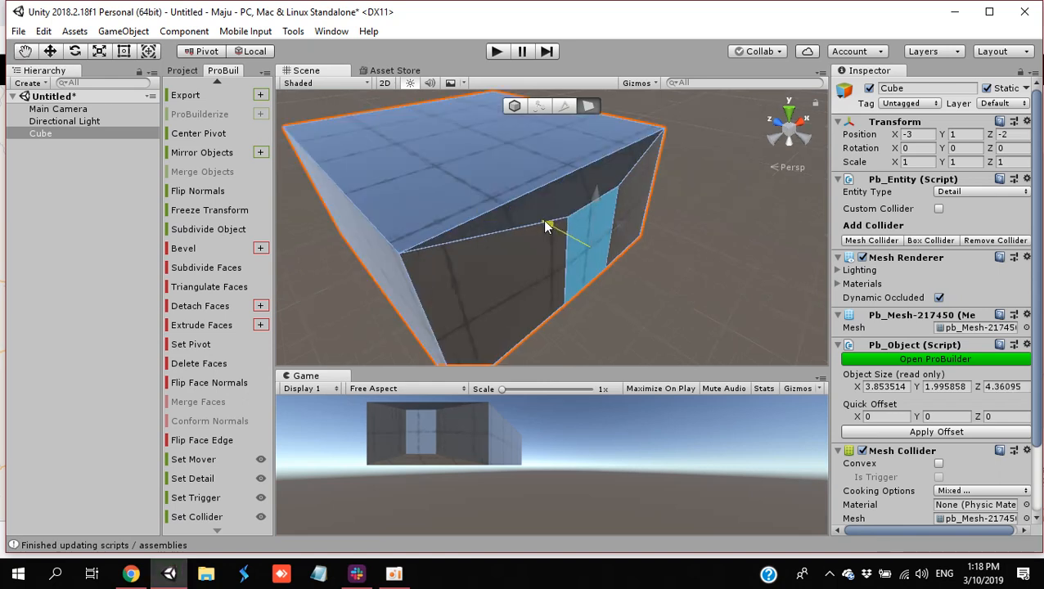
drag(546, 221, 540, 219)
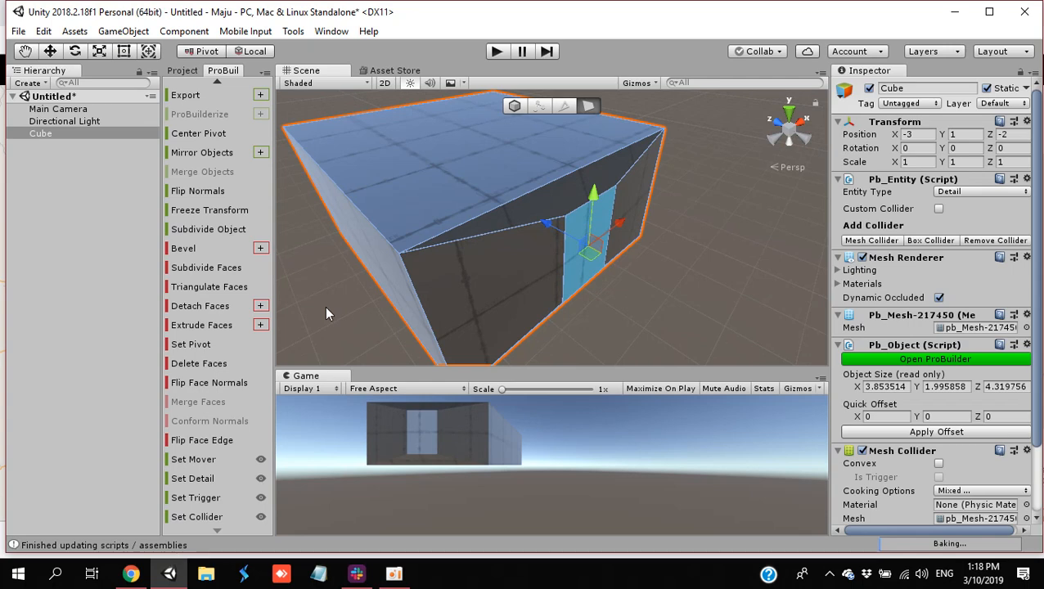
Step: Extrude the doorway face twice and pull it outward into a two-segment corridor, bringing the object's Z size to about 10.33
key(ctrl+e)
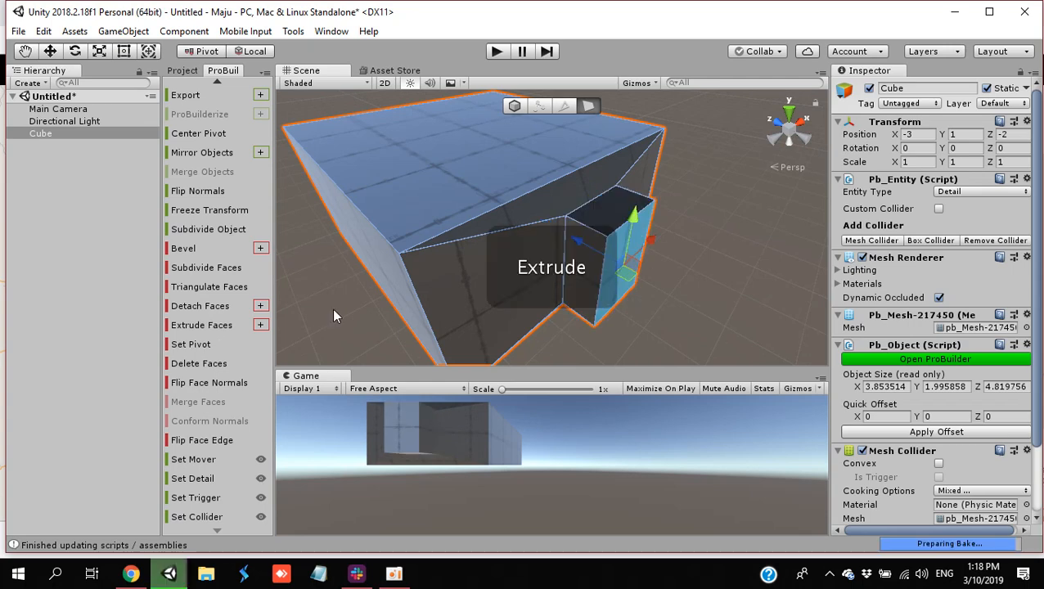
drag(577, 239, 552, 225)
drag(599, 262, 647, 293)
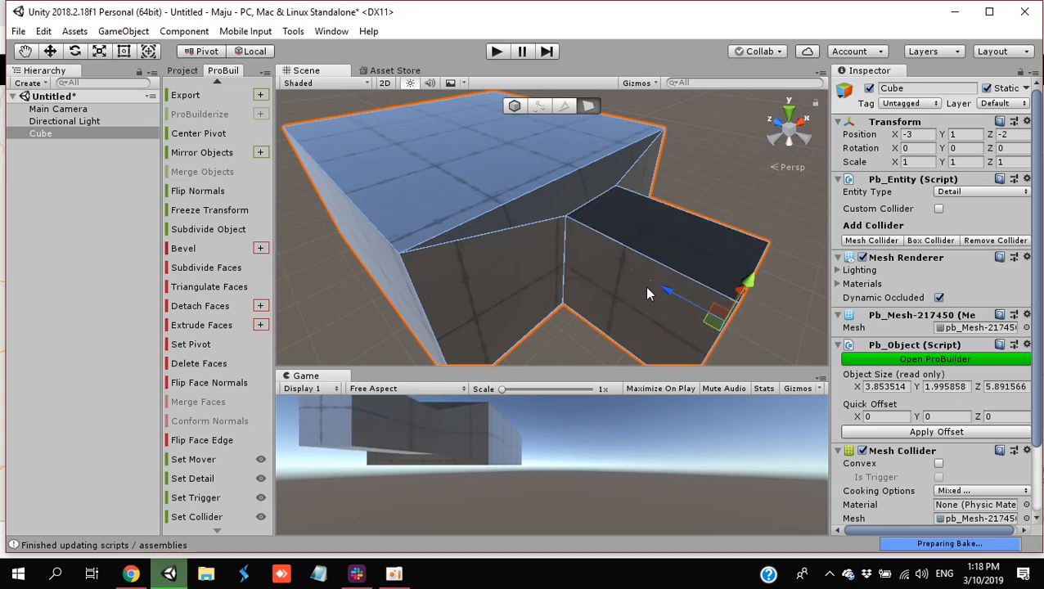
click(202, 325)
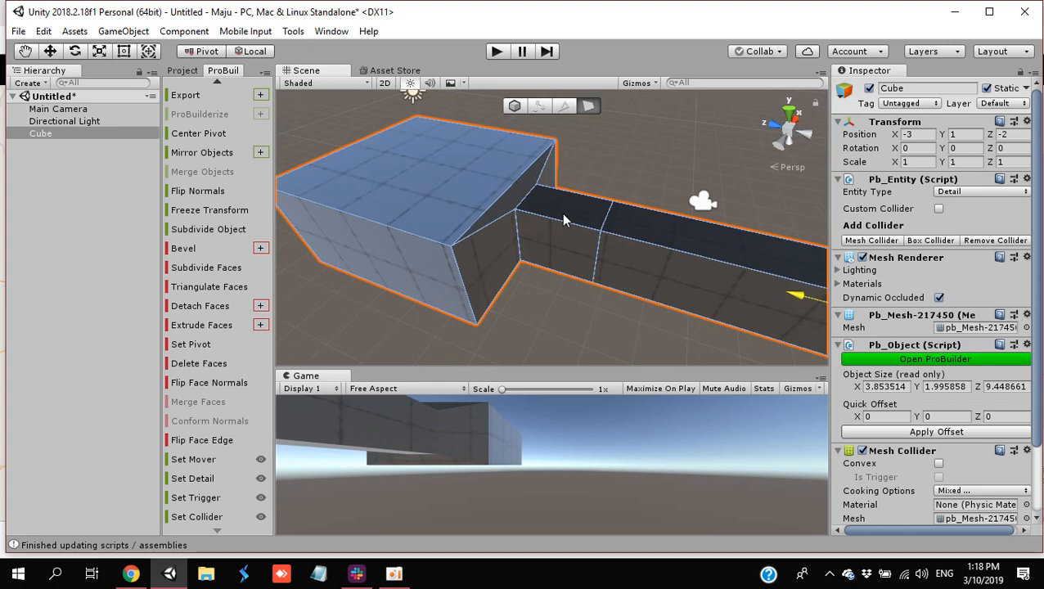
Step: Extrude the longer corridor segment's side face outward to widen it, bringing the object's X size to about 6.06
click(711, 274)
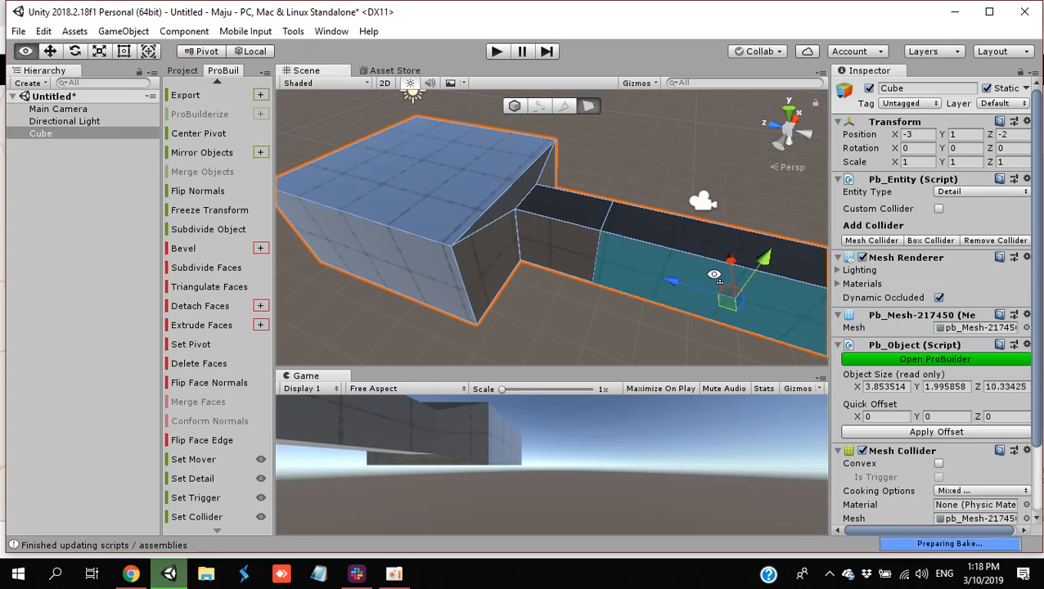
right_drag(714, 274, 705, 299)
scroll(704, 299, down, 10)
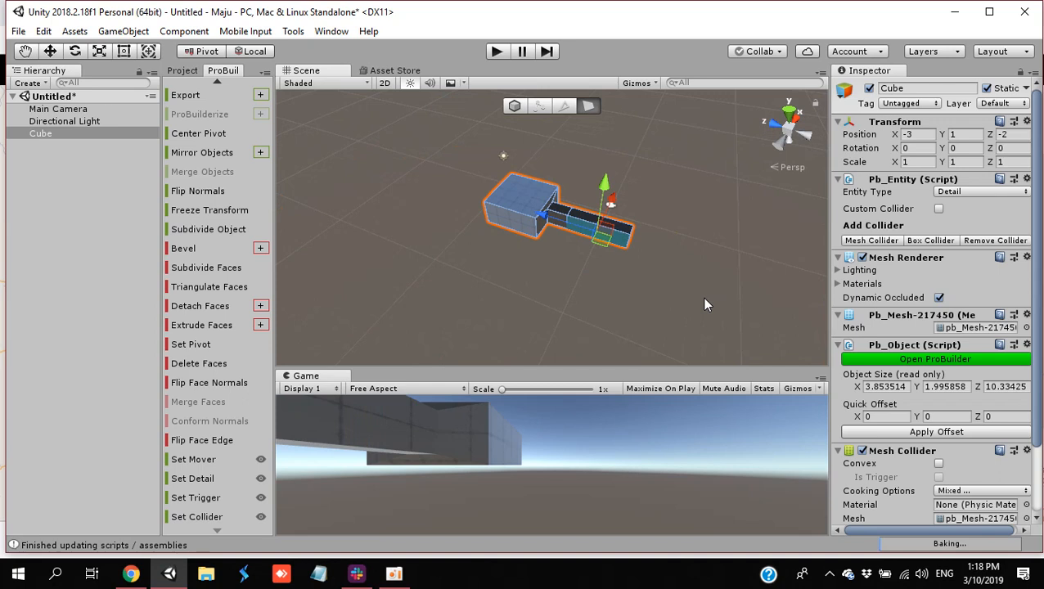
shift+drag(604, 192, 664, 218)
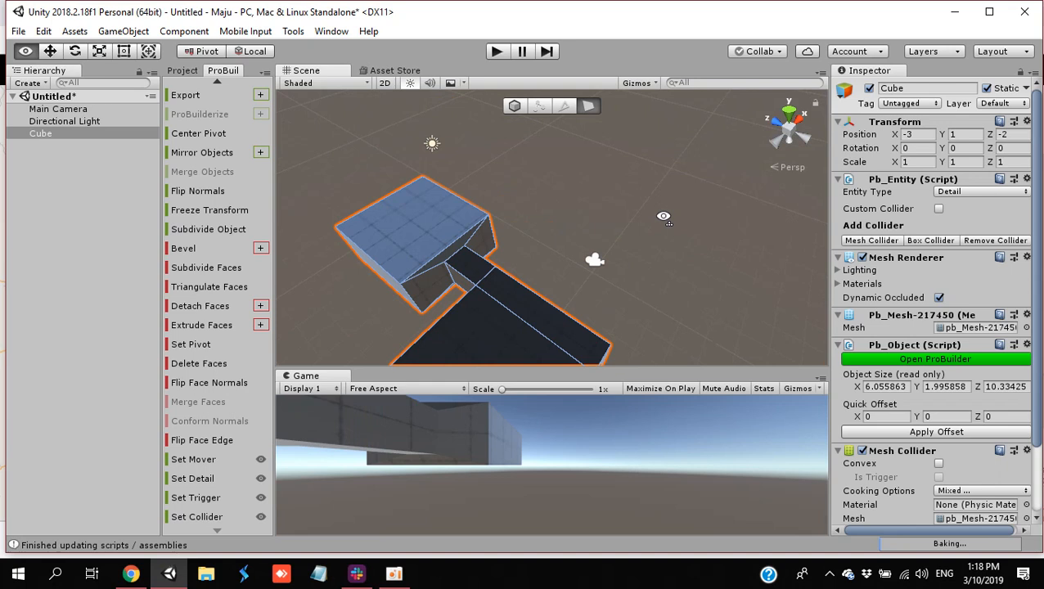
Step: Extrude the opposite side face of the widened corridor segment outward, bringing the object's X size to about 8.03
alt+drag(664, 217, 491, 253)
click(484, 256)
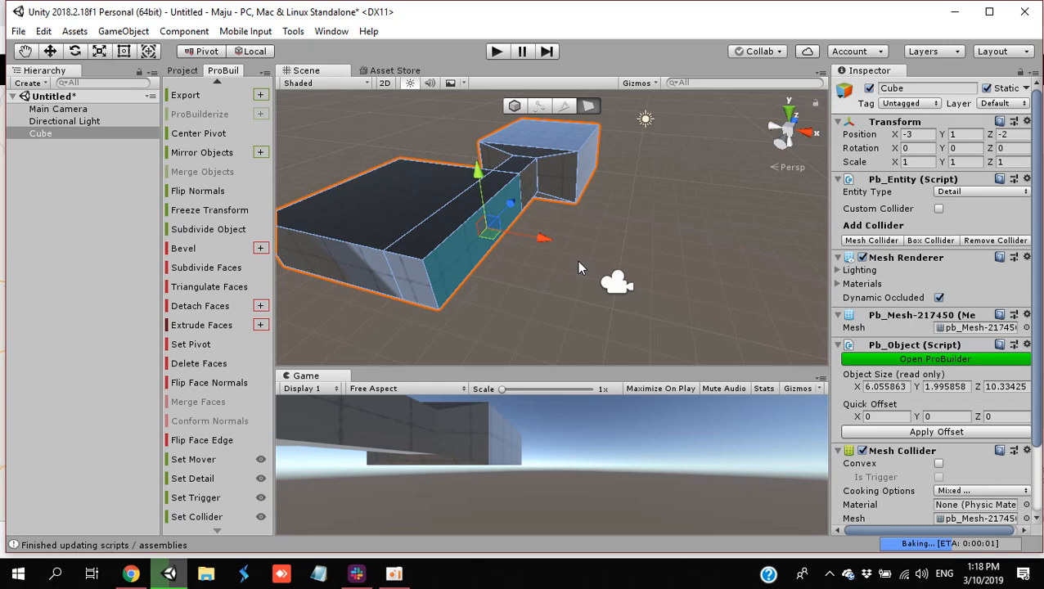
shift+drag(542, 238, 647, 297)
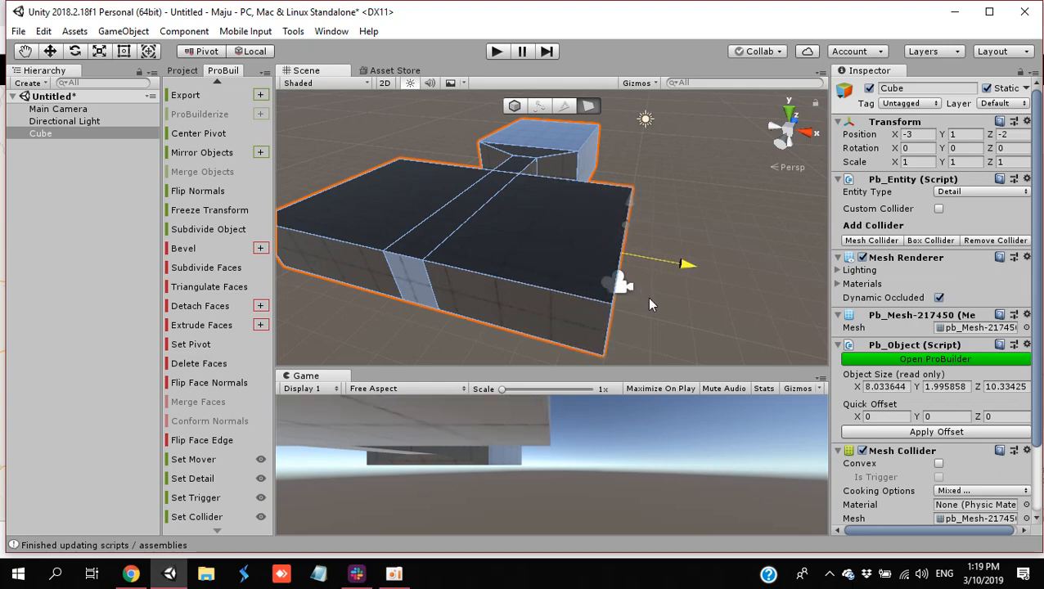
Step: Examine the extruded mesh from several angles and inspect the original block's top face and the faces around its doorway
scroll(574, 275, down, 5)
right_drag(574, 275, 518, 292)
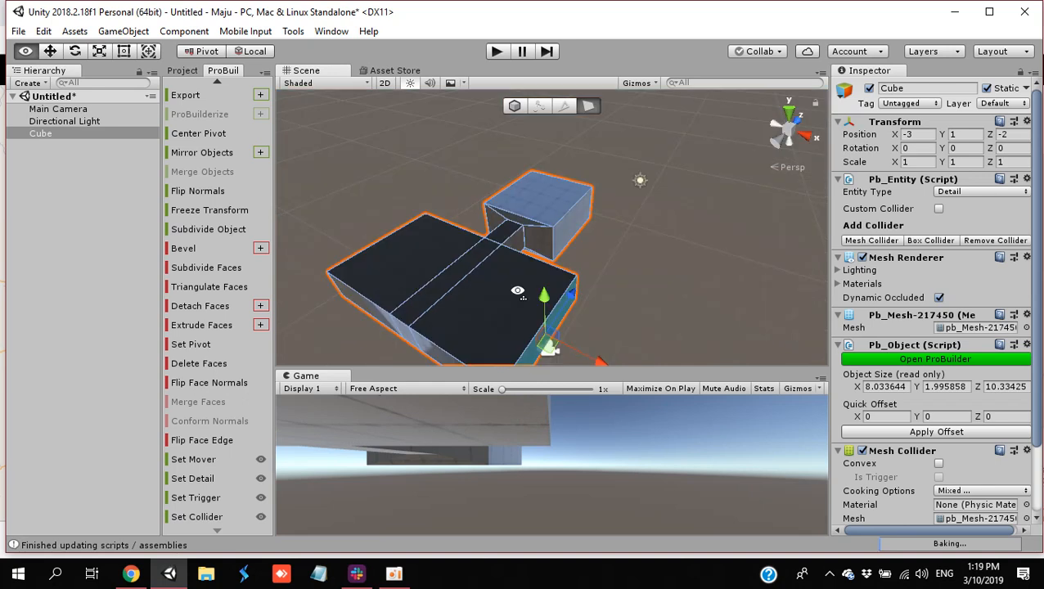
right_drag(518, 292, 409, 285)
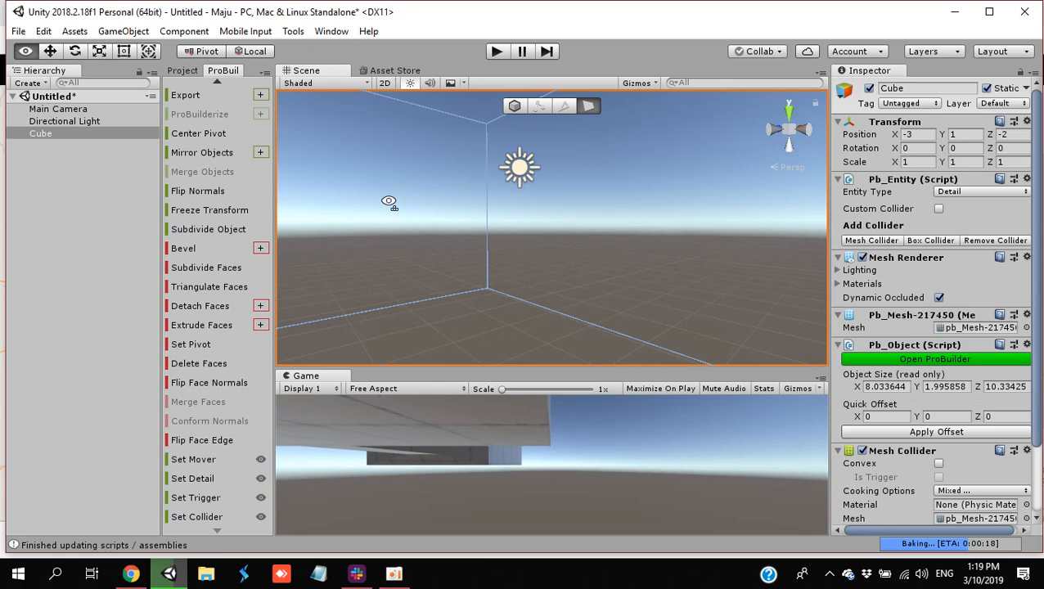
alt+drag(388, 201, 635, 254)
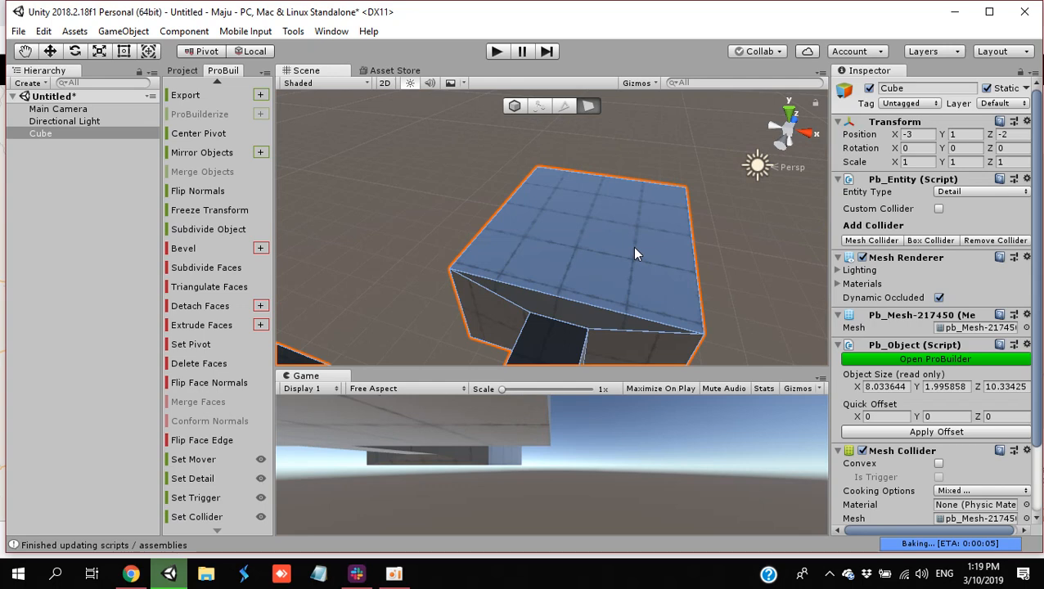
click(635, 253)
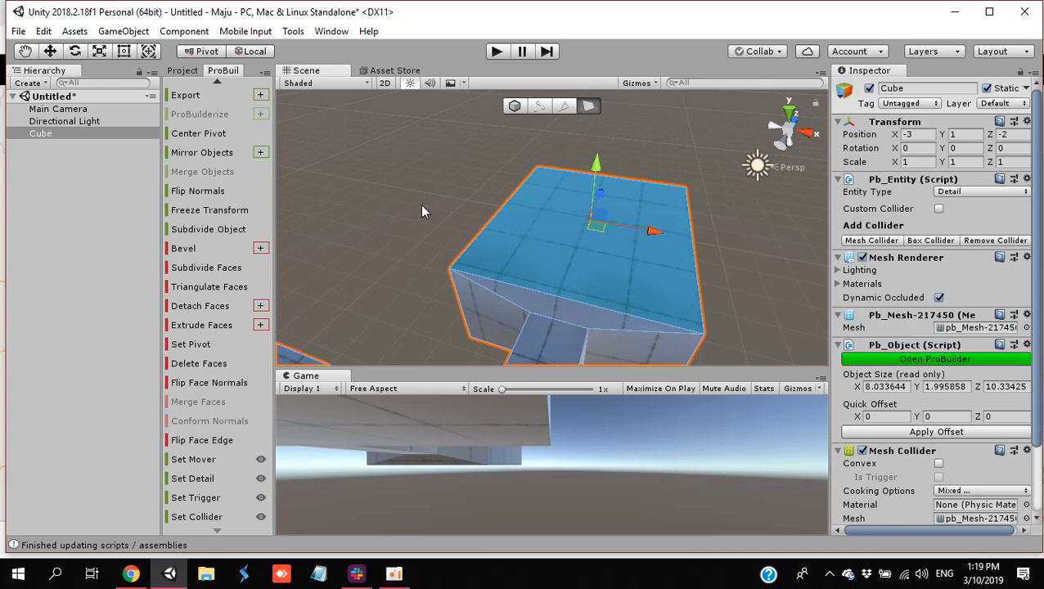
click(546, 297)
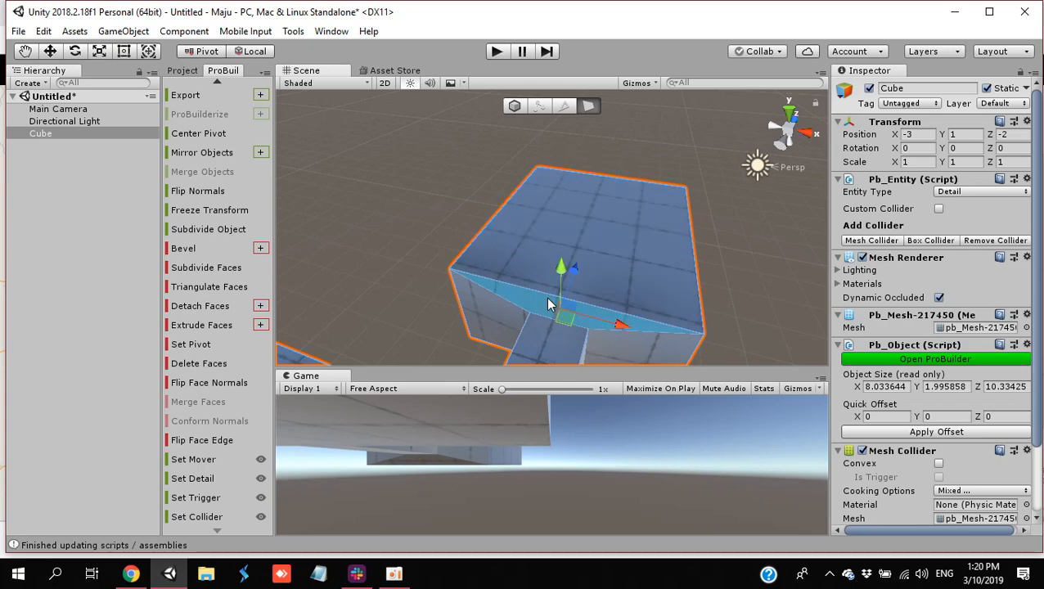
click(507, 316)
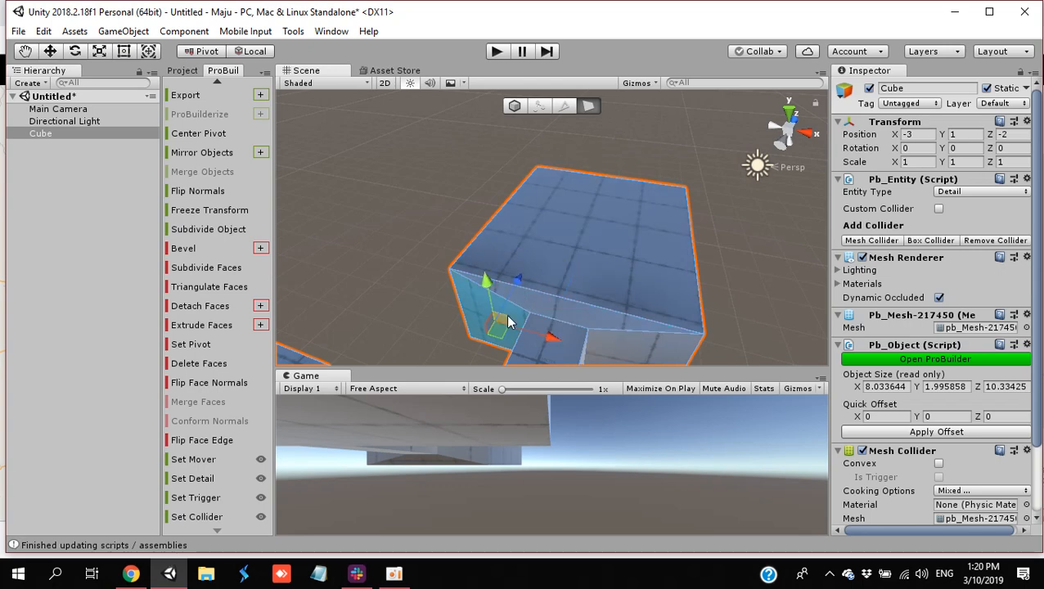
click(631, 351)
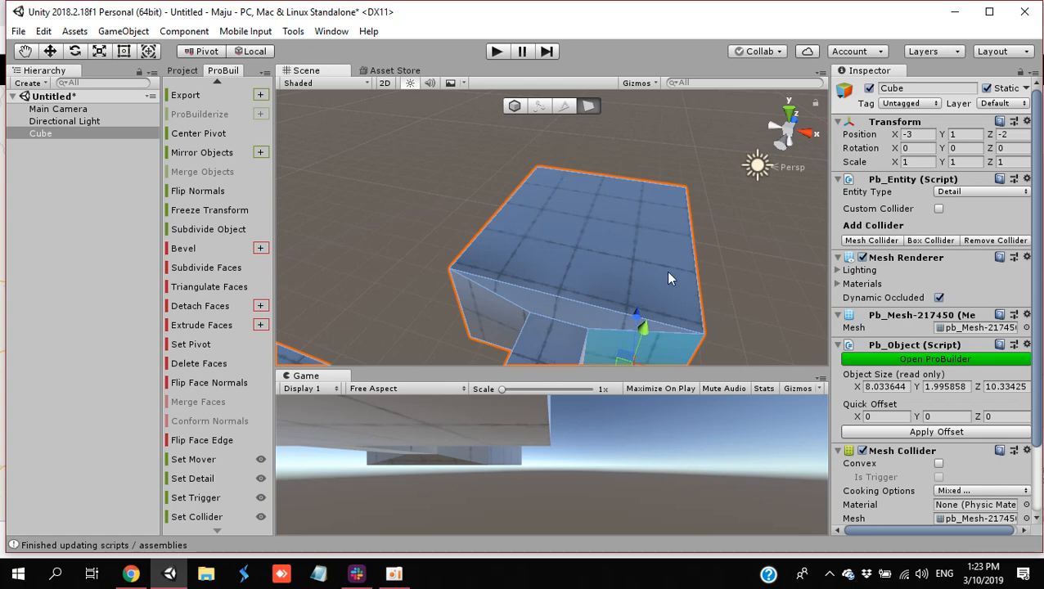
Step: Extrude the original block's side face adjacent to the doorway side once with Extrude Faces
right_drag(665, 270, 479, 303)
scroll(628, 295, down, 5)
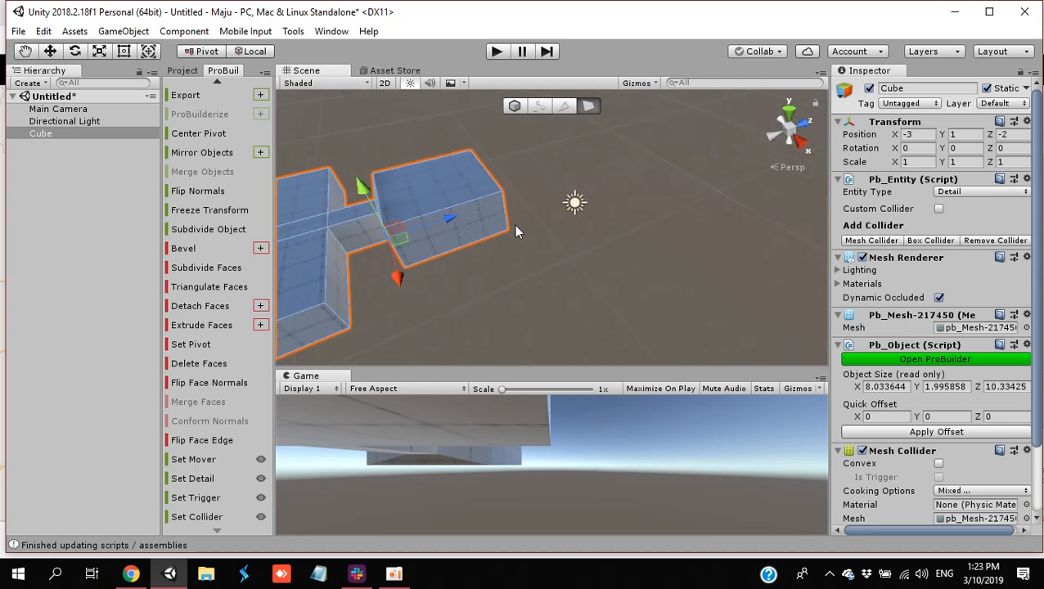
click(522, 224)
click(471, 221)
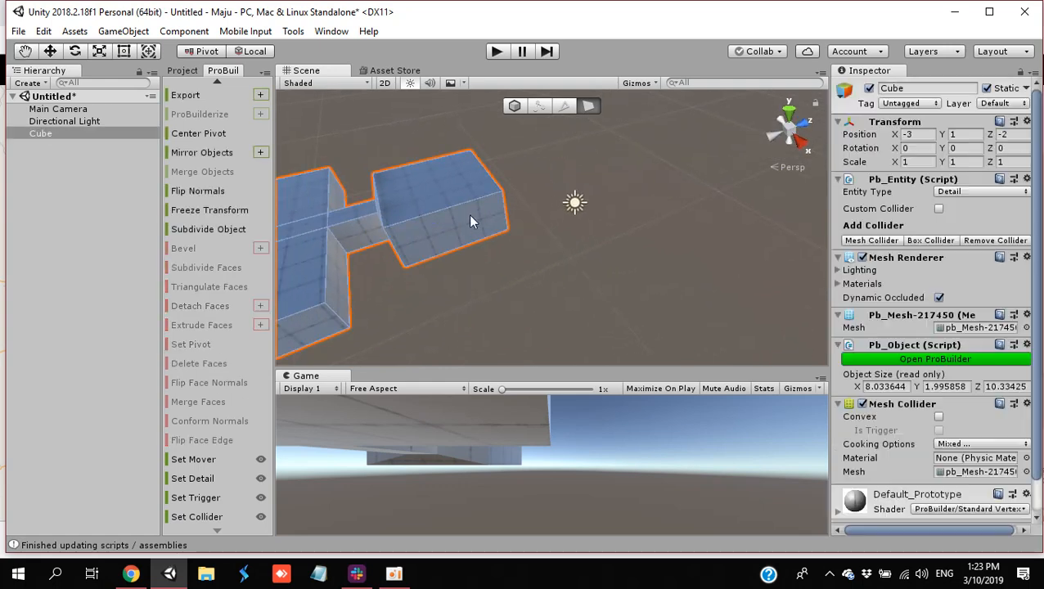
click(453, 220)
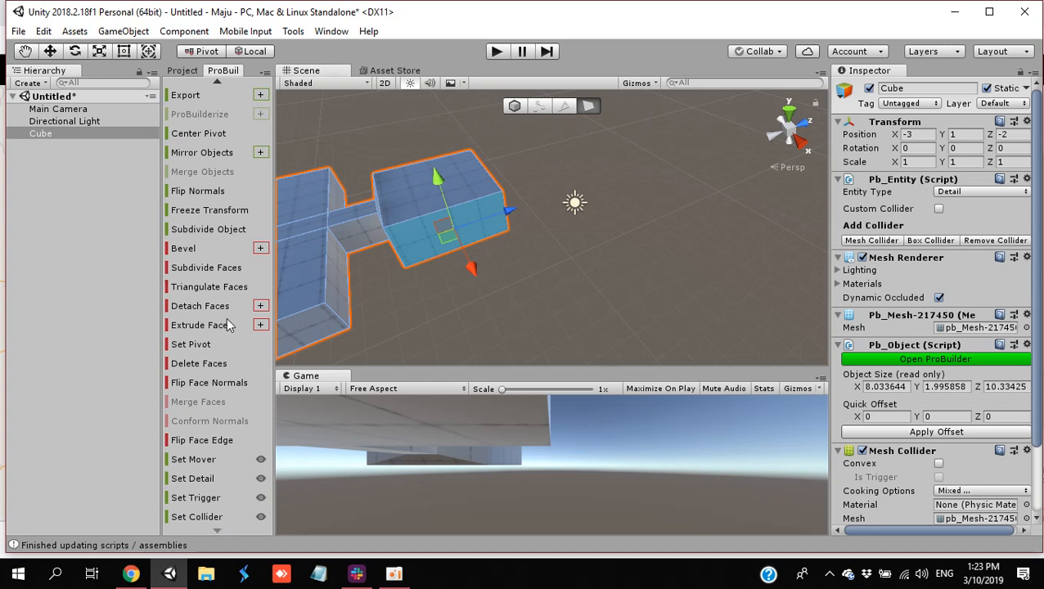
click(202, 324)
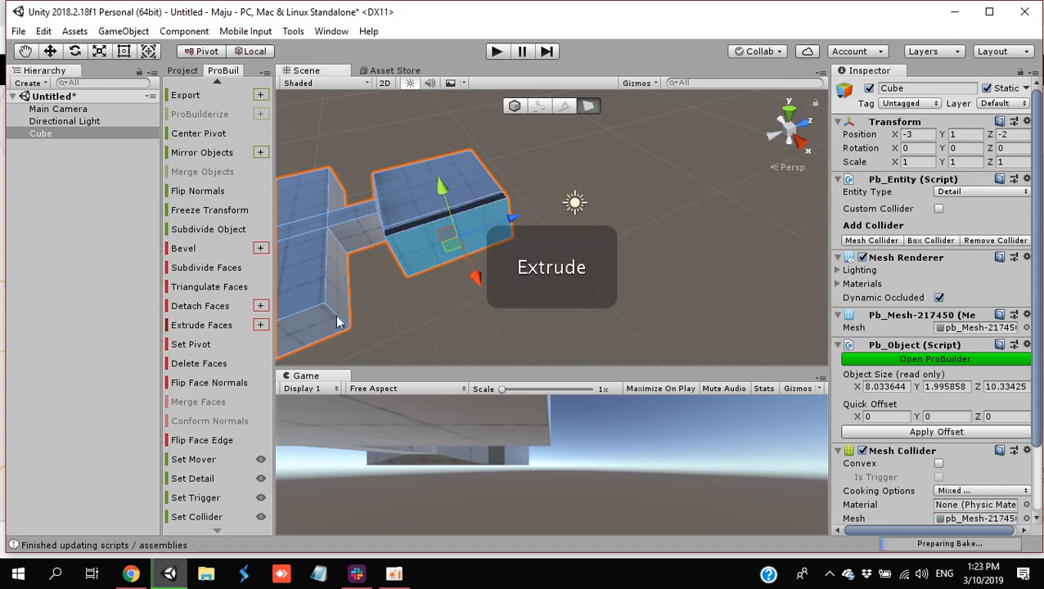
Step: Scale the newly extruded side face down in width and height to form a small doorway
click(100, 52)
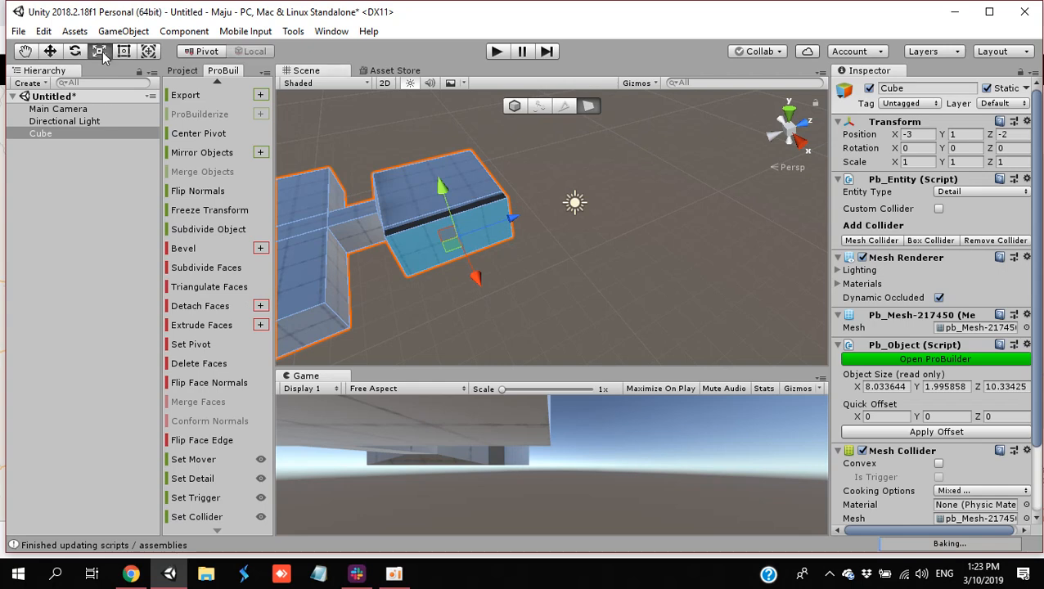
click(473, 236)
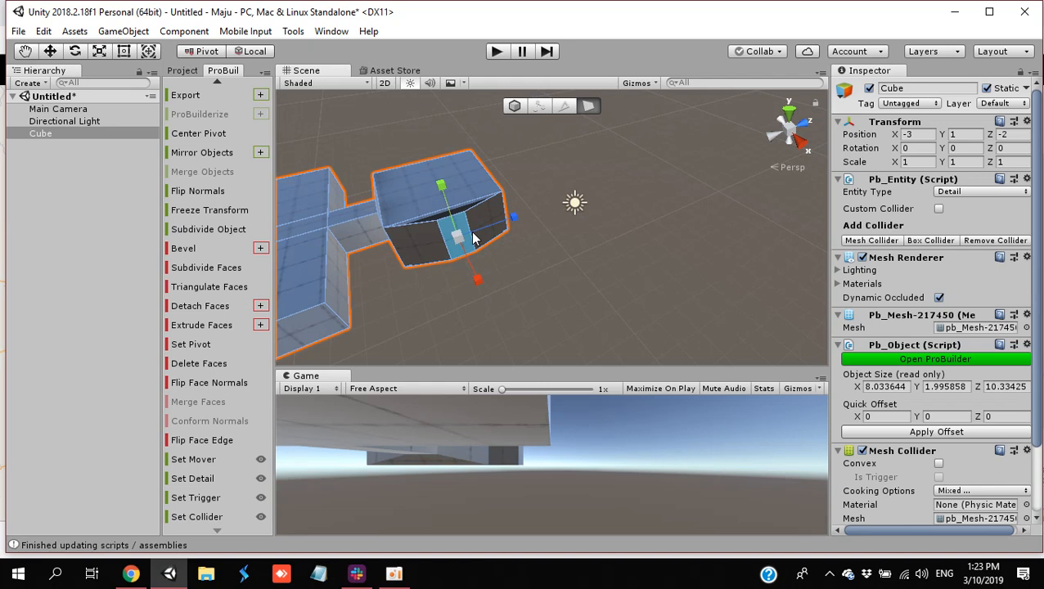
drag(473, 236, 449, 223)
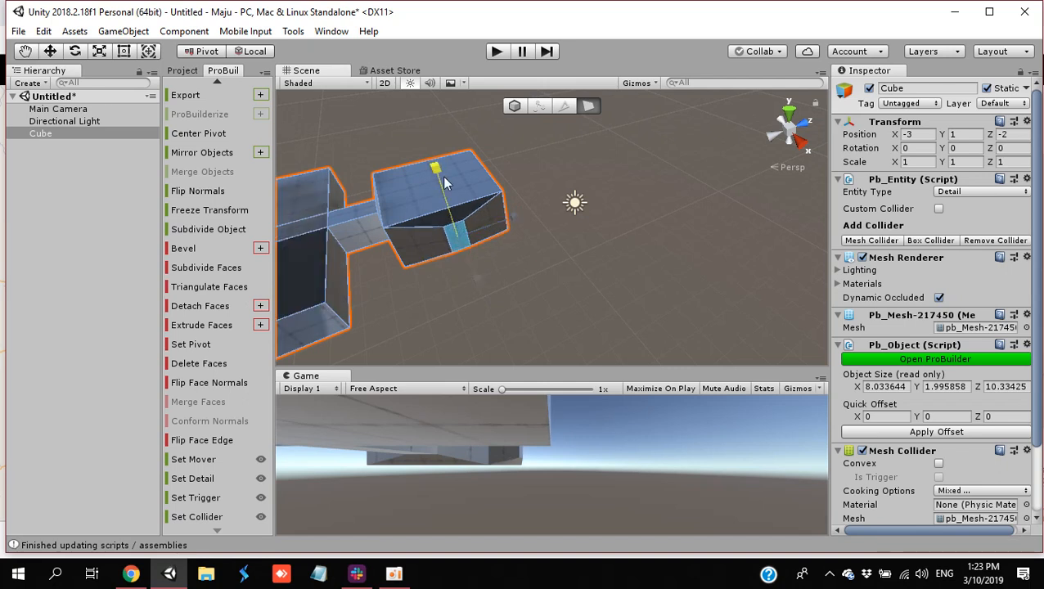
drag(444, 177, 444, 178)
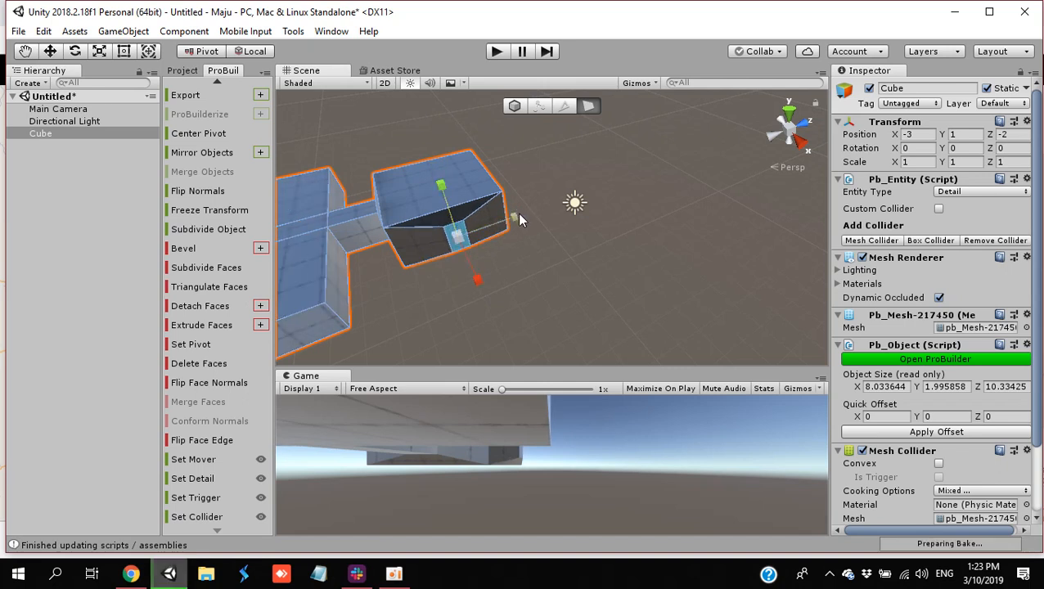
click(30, 83)
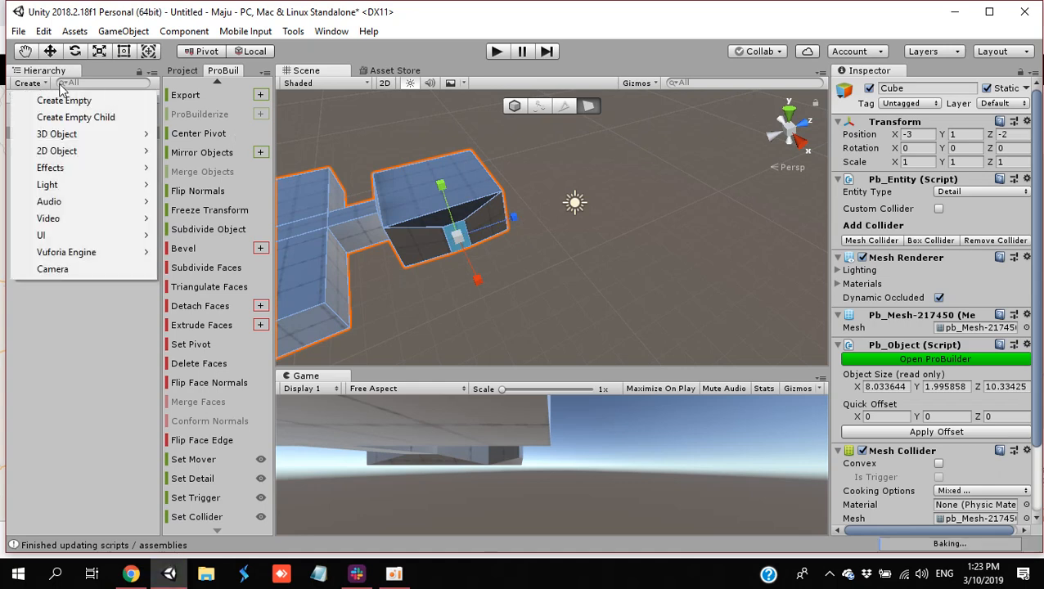
click(517, 106)
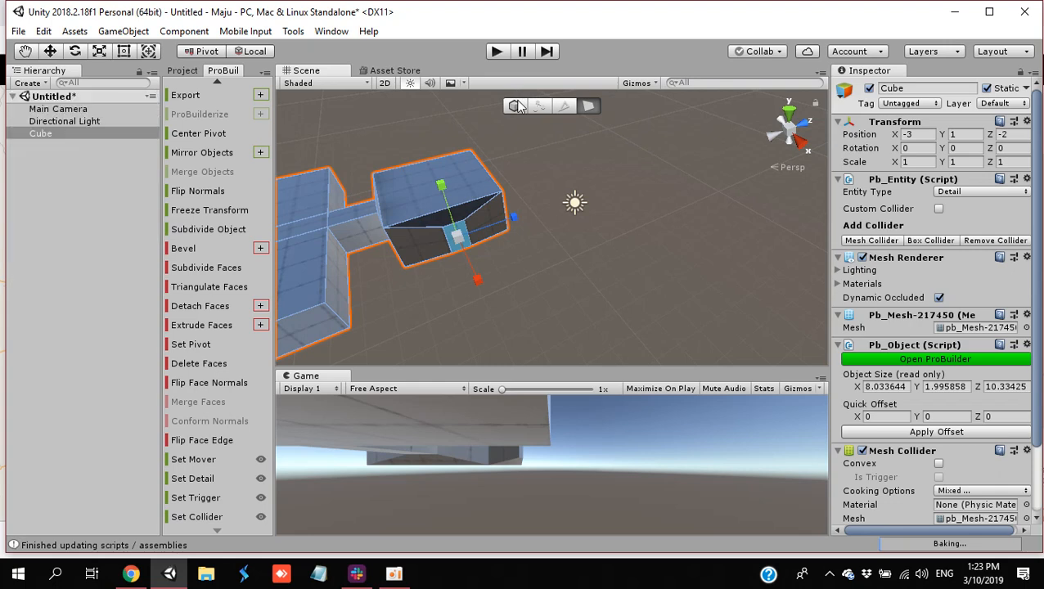
click(446, 247)
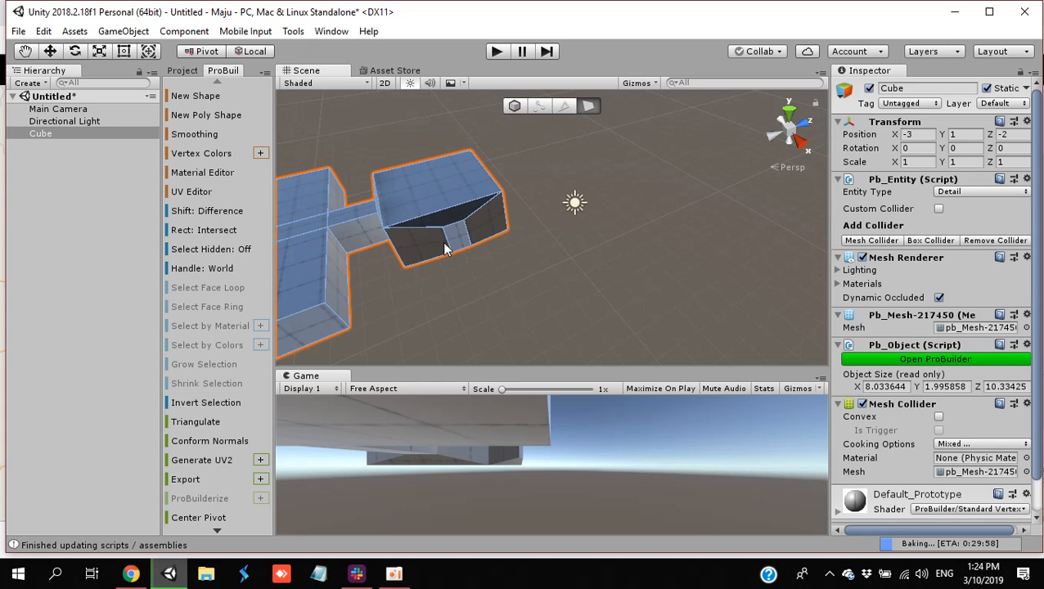
Step: Extrude the small side doorway face and pull it out into a corridor, bringing the object's X size to about 11.09
click(446, 246)
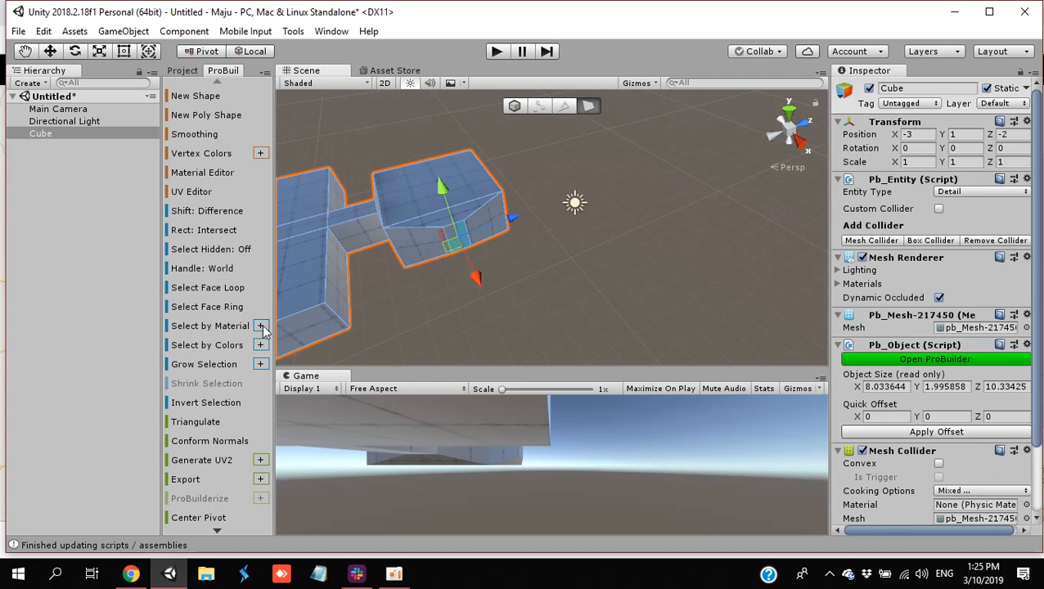
click(216, 532)
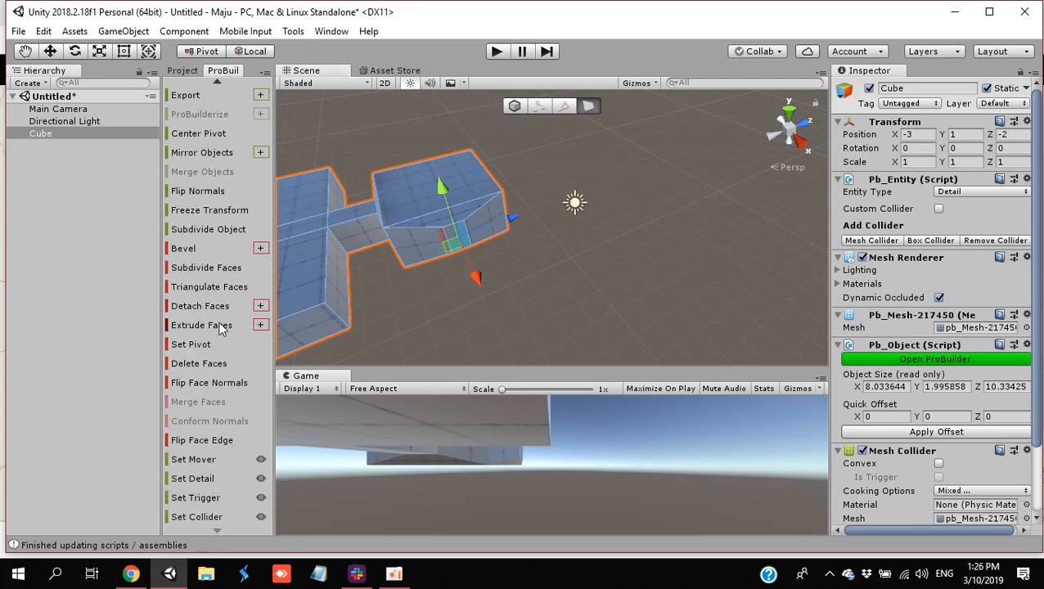
click(220, 326)
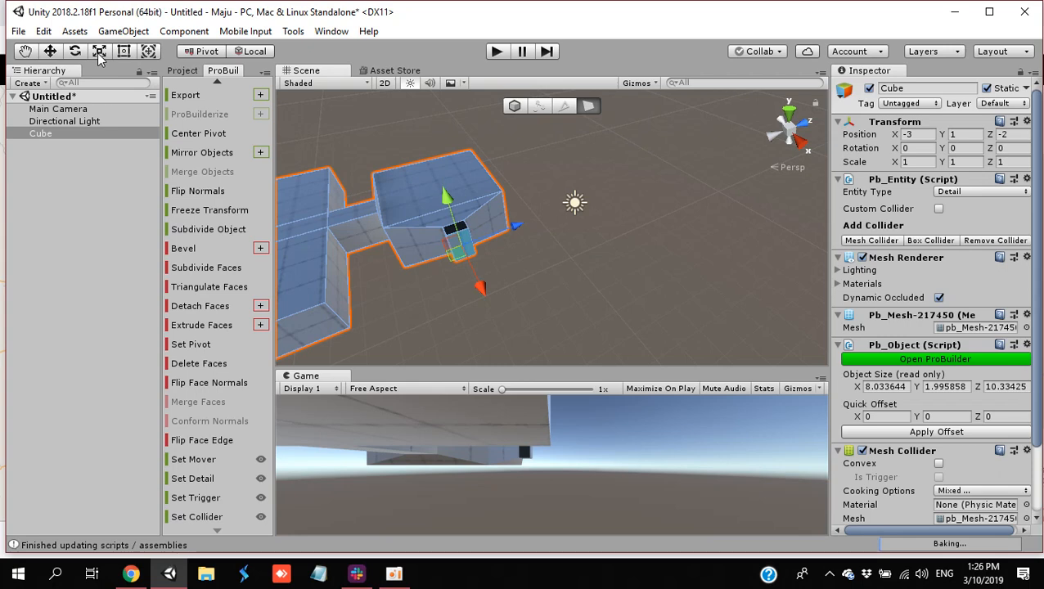
drag(481, 287, 524, 364)
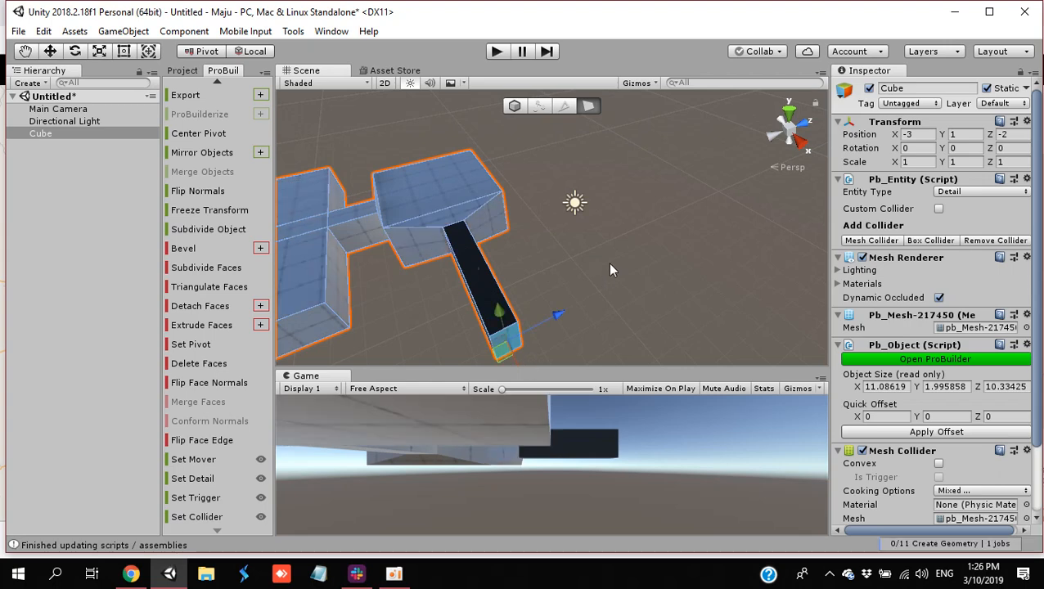
Step: Extrude the dark corridor's long side face outward into a wide room, bringing the object's Z size to about 12.78
alt+drag(610, 263, 474, 255)
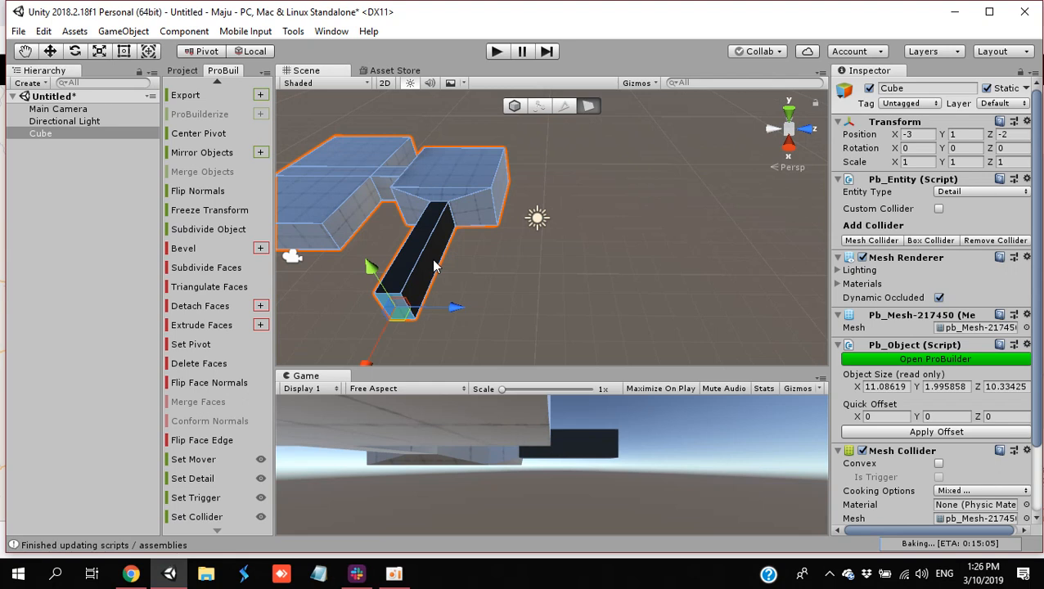
key(ctrl+e)
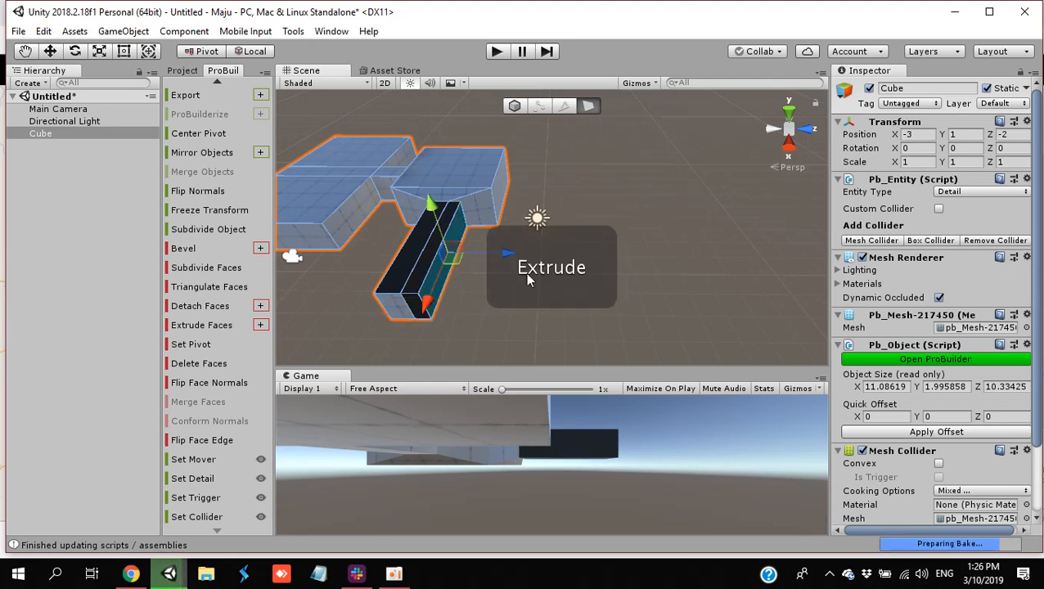
drag(540, 278, 600, 293)
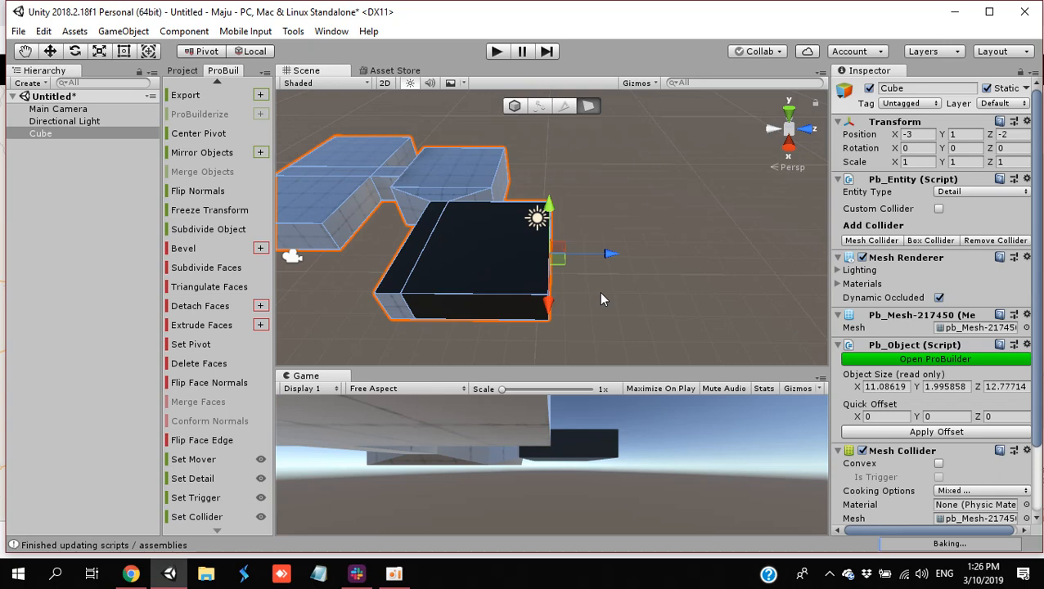
Step: Leave face editing and flip the normals of the whole Cube so the rooms can be seen from inside
key(g)
key(alt+n)
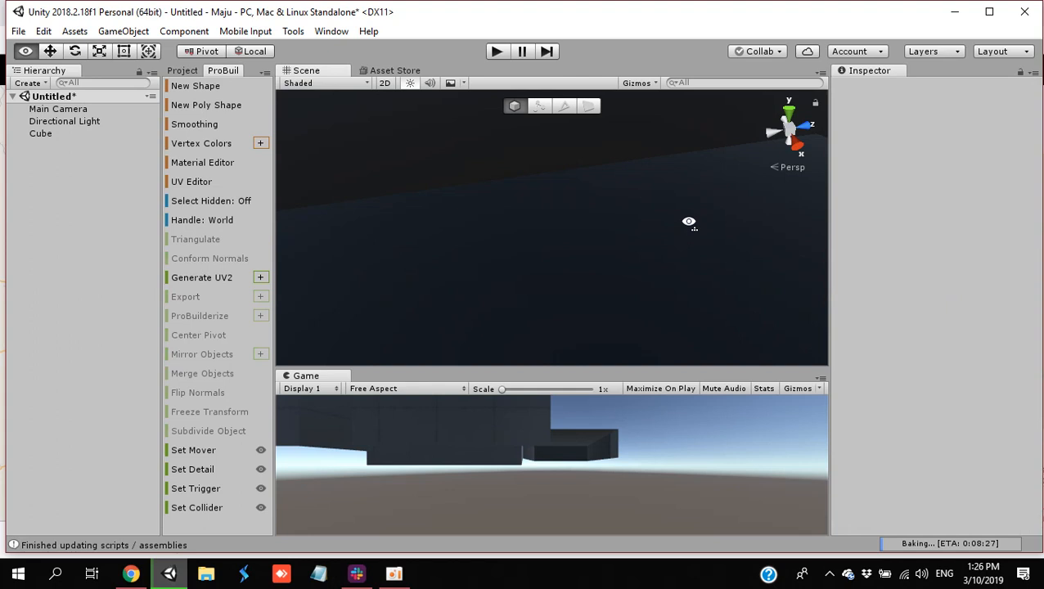
right_drag(688, 221, 624, 210)
key(s)
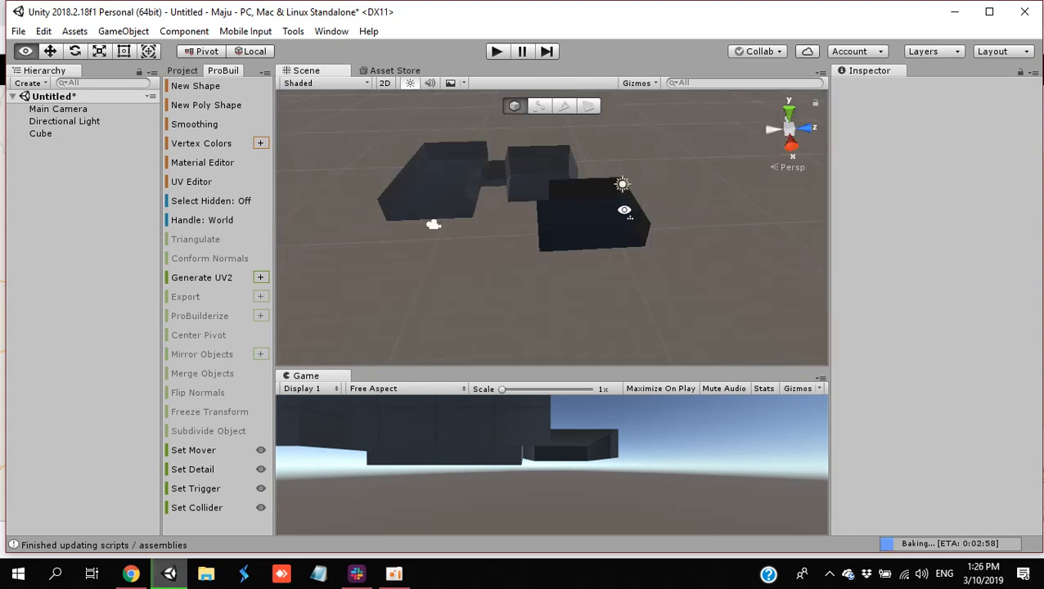
Step: Search the project assets for "fp", place the FPSController prefab in the new room, and scale it down to about 0.31
click(182, 71)
click(237, 83)
text(fp)
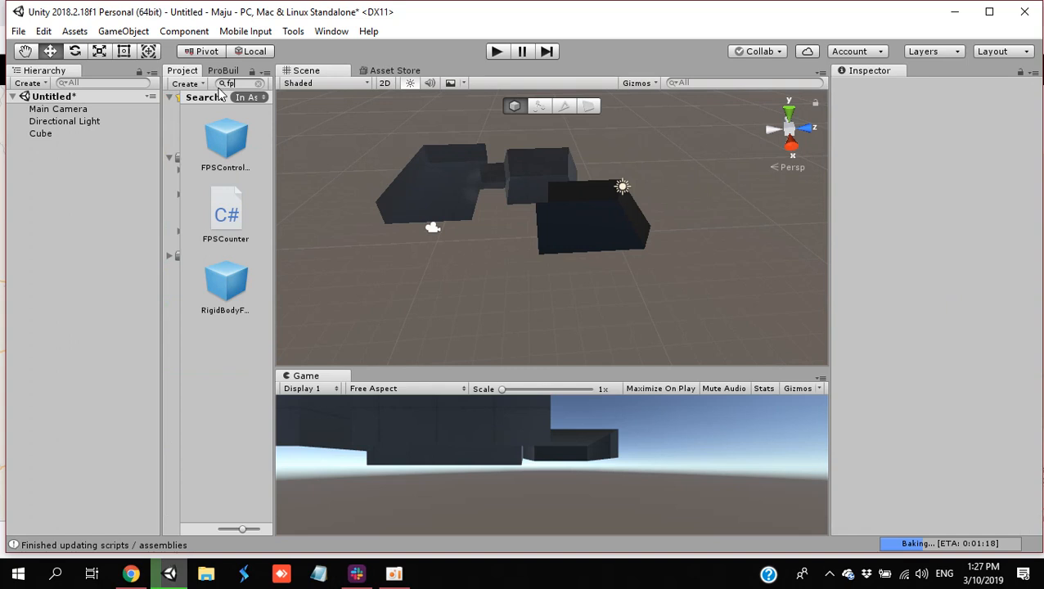
drag(230, 139, 580, 221)
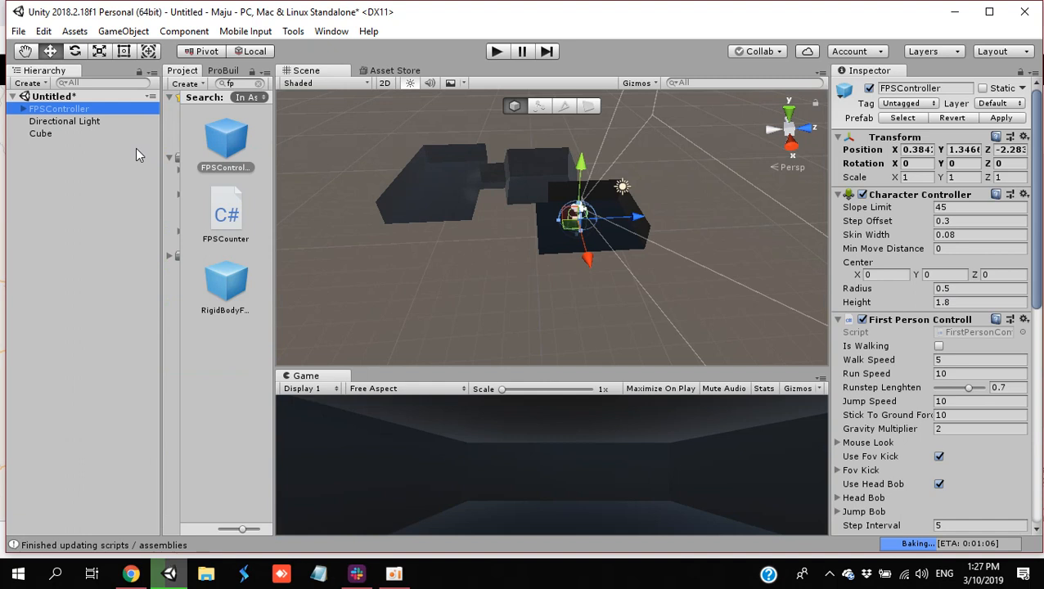
double_click(46, 111)
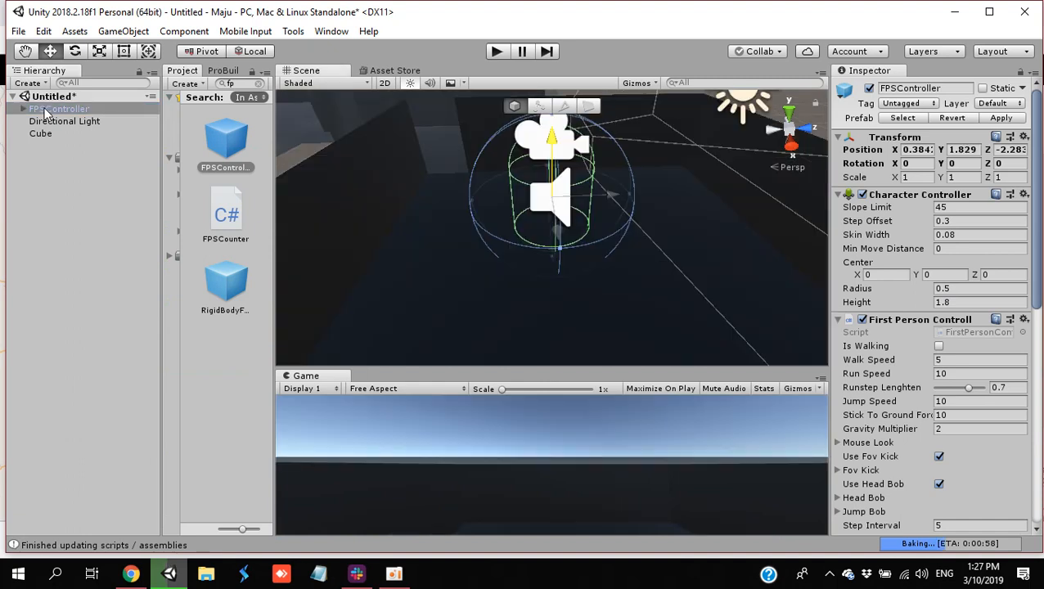
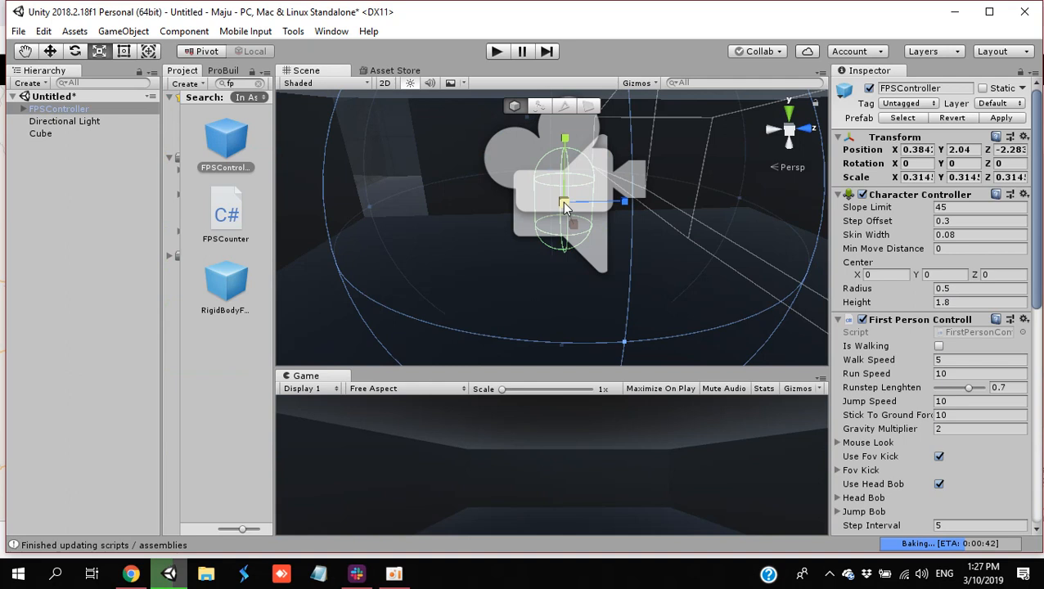
Step: Add a point light inside the room that holds the FPSController
click(28, 82)
mouse_move(110, 184)
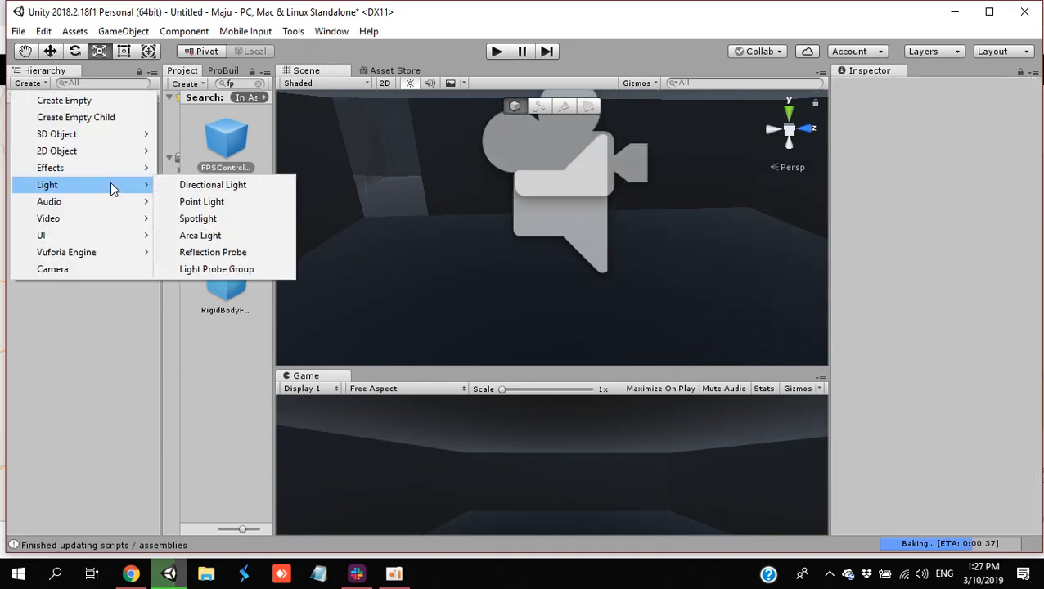
click(202, 201)
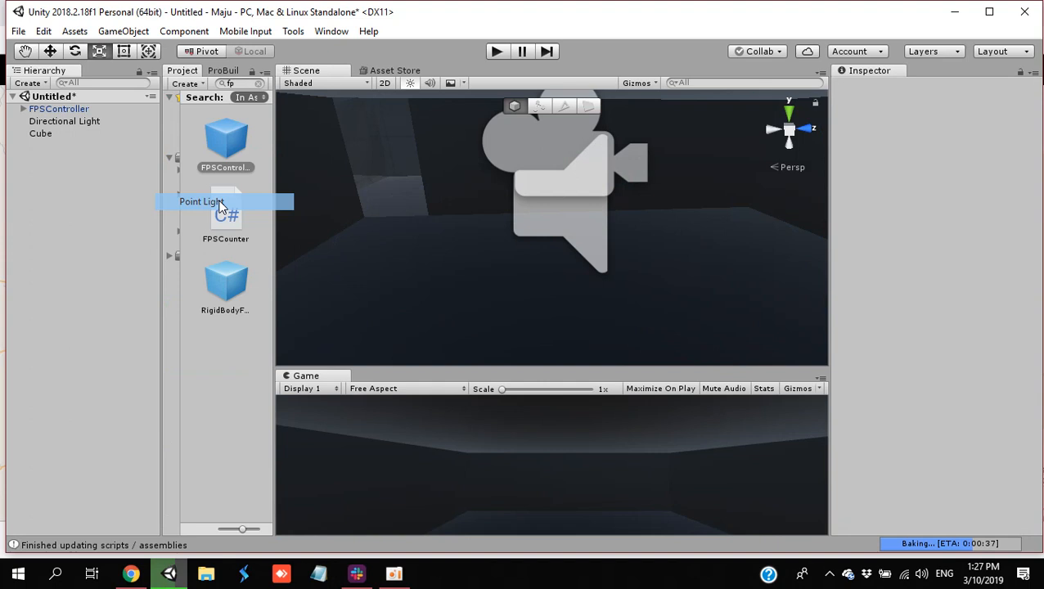
right_drag(573, 215, 751, 206)
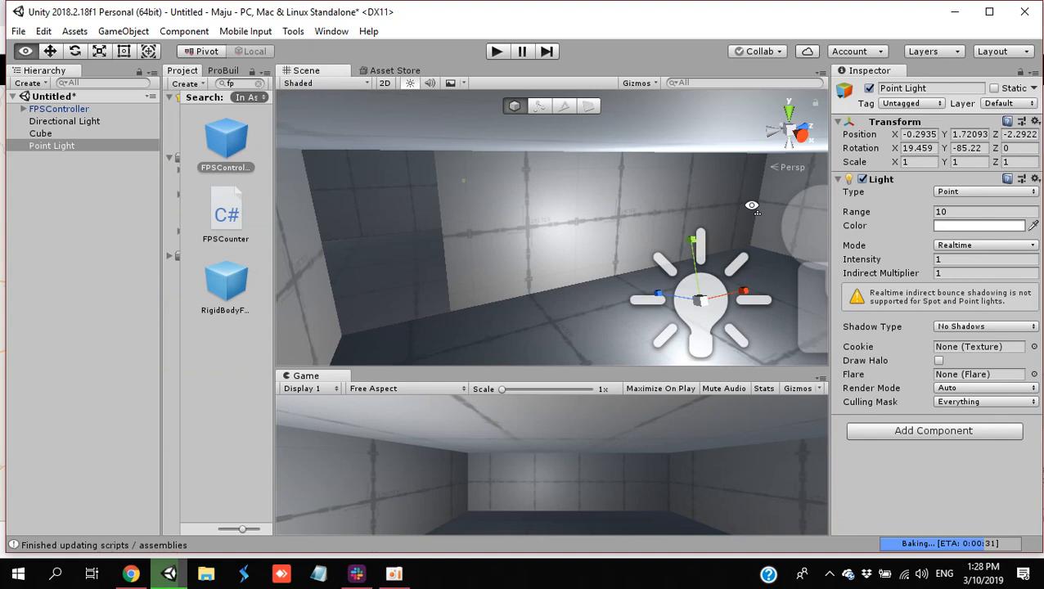
Step: Duplicate the point light twice and place the copies in the other two rooms, at about Z -4.21 and Z -10.03
key(w)
drag(642, 244, 531, 271)
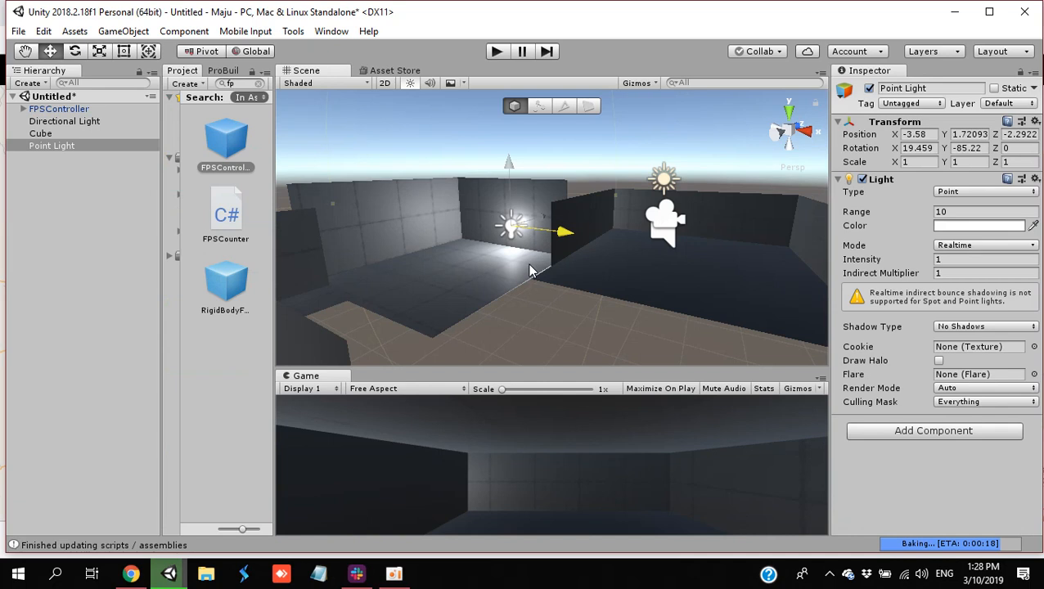
key(ctrl+d)
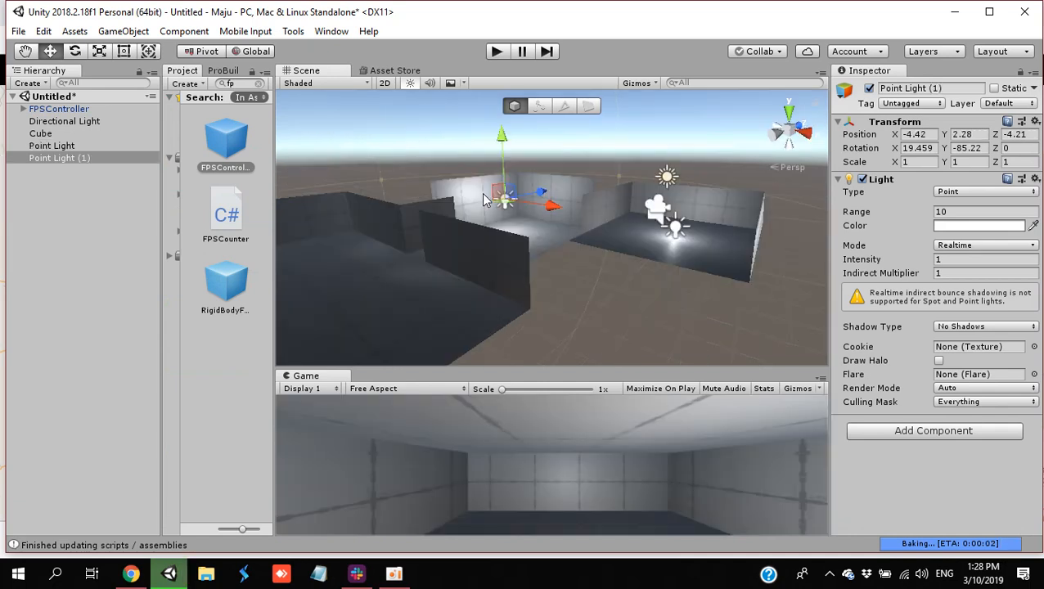
key(ctrl+d)
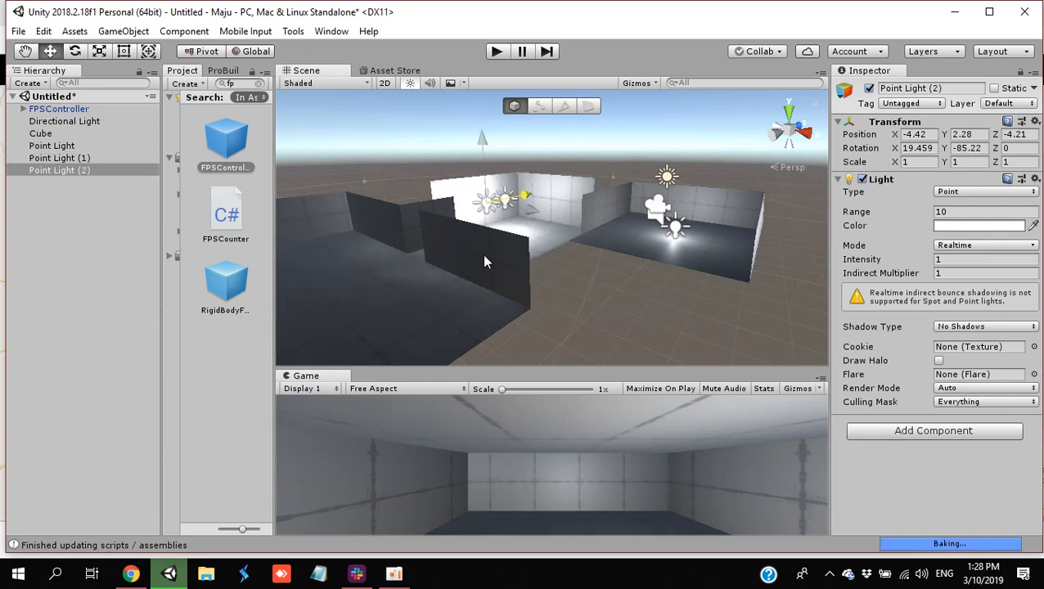
drag(484, 255, 358, 228)
Step: Play the scene with the Game view maximized, walk through the connected rooms in first person, and stop playback
click(497, 51)
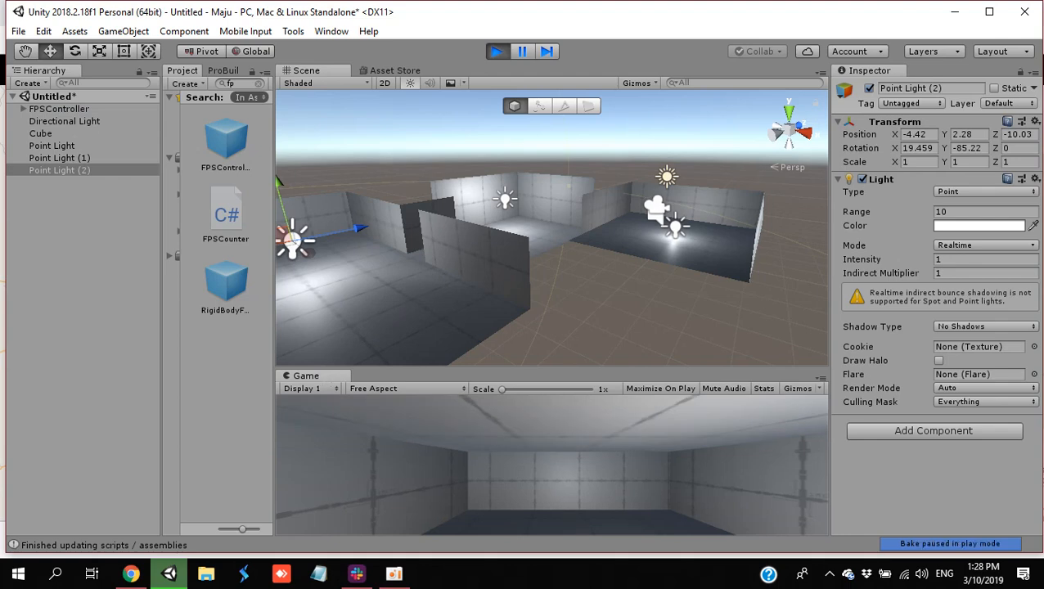
key(Escape)
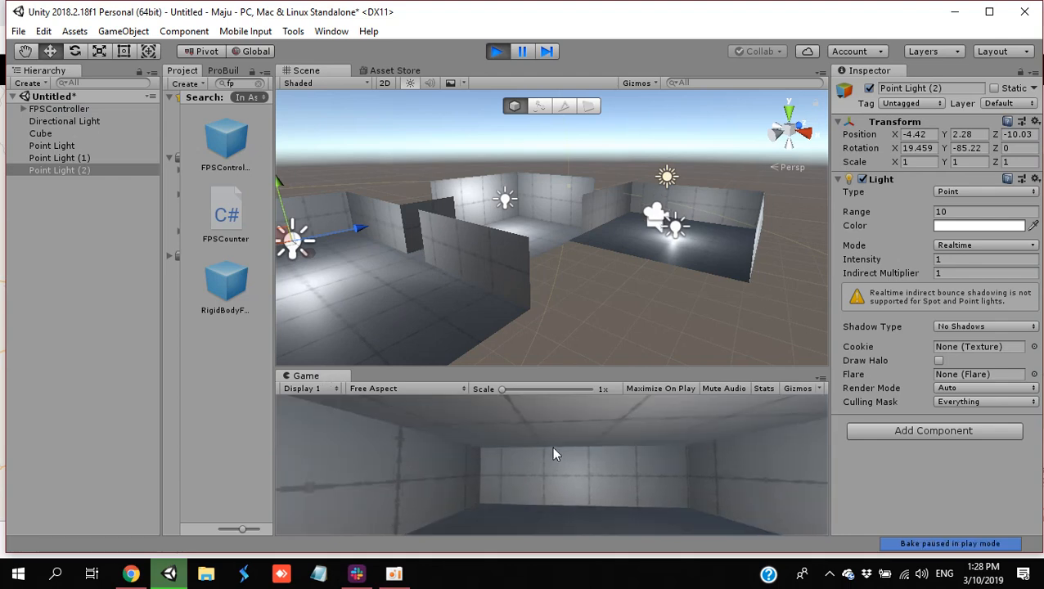
right_click(311, 376)
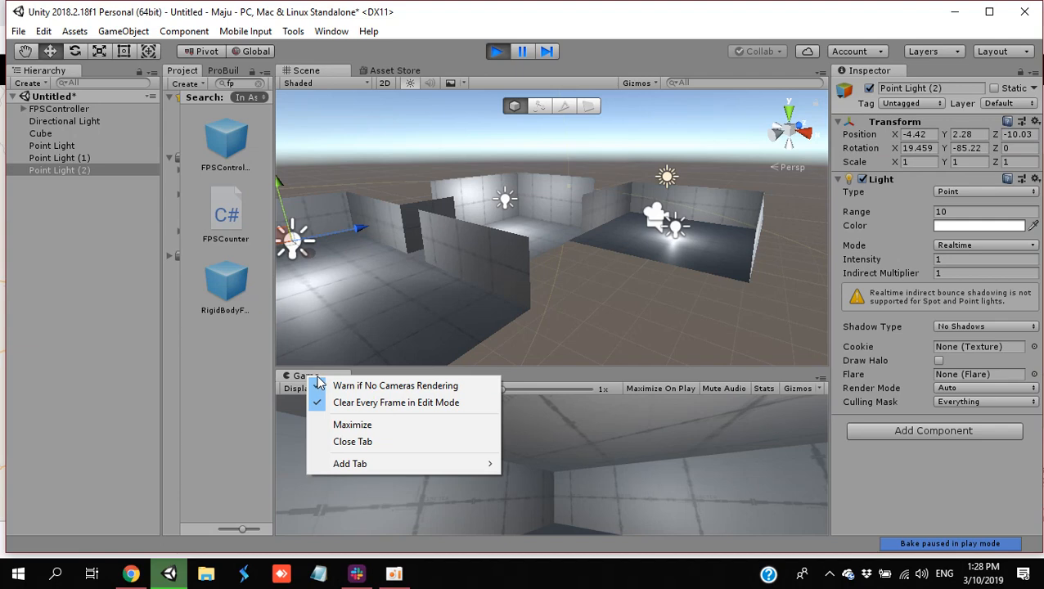
click(349, 425)
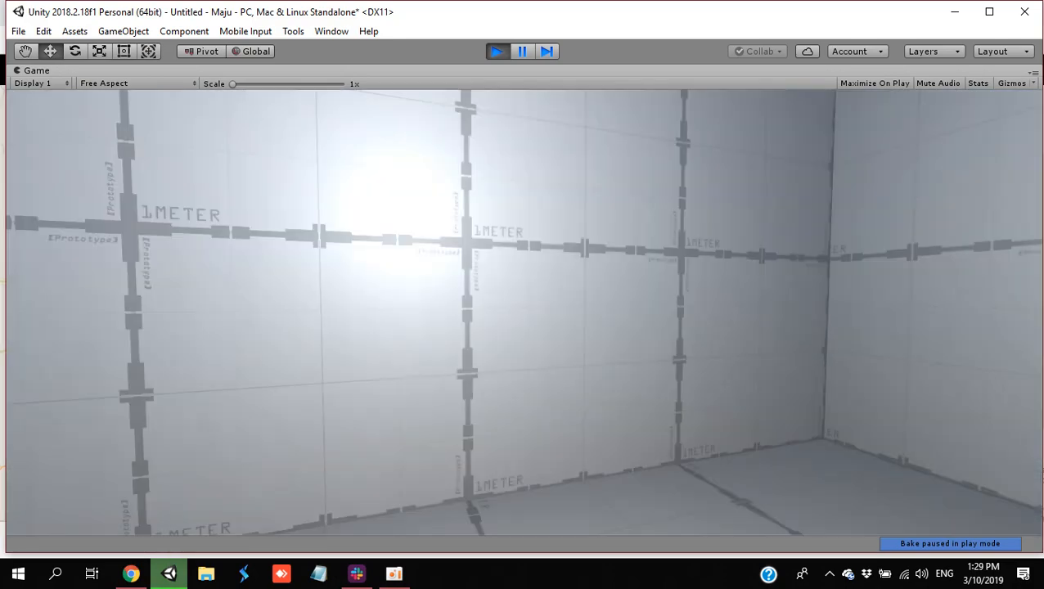
key(w)
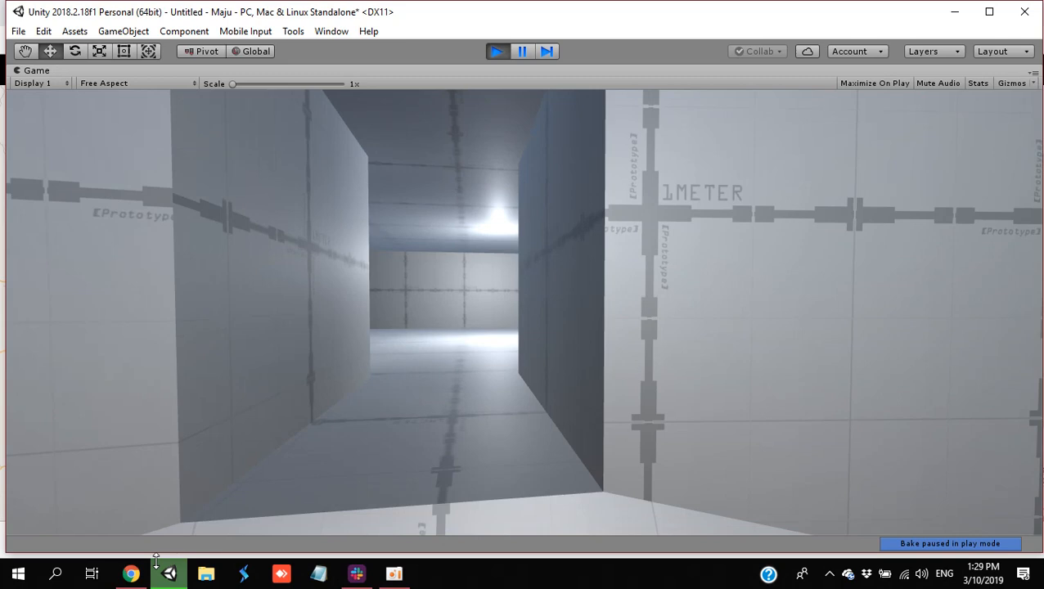
key(w)
key(w)
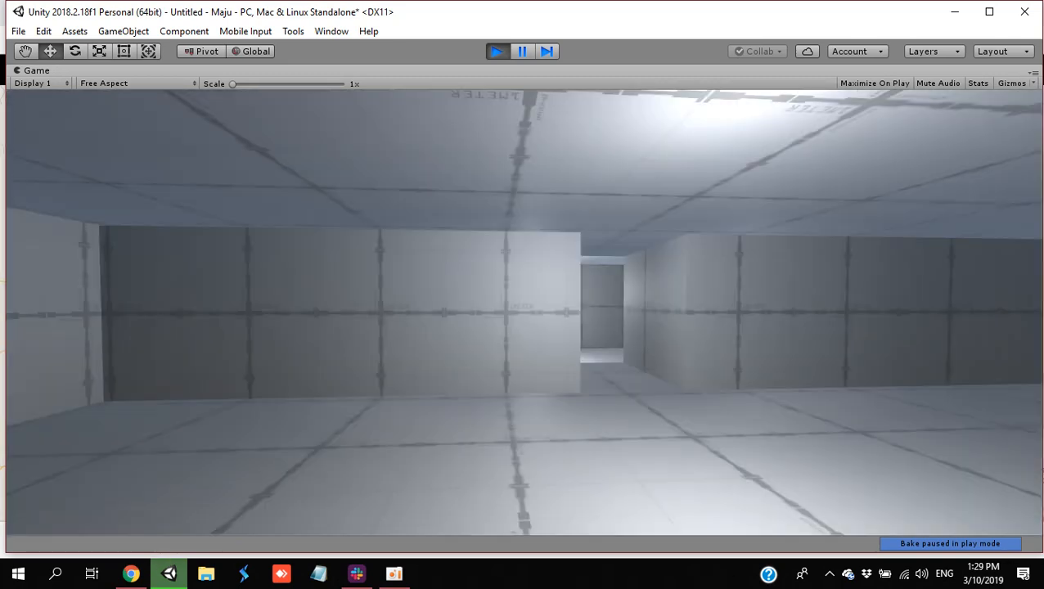
key(Escape)
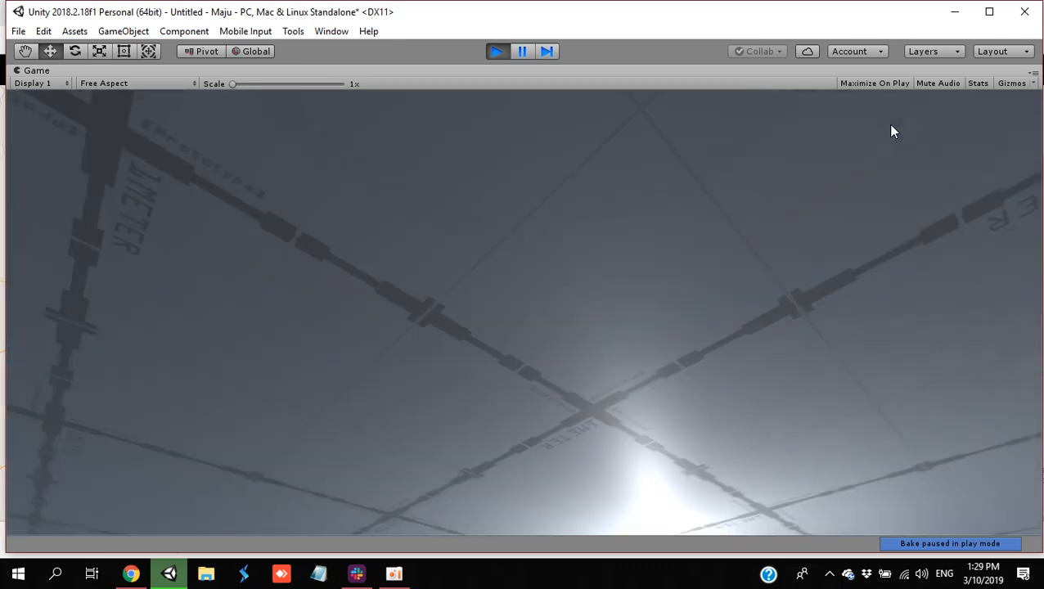
click(498, 51)
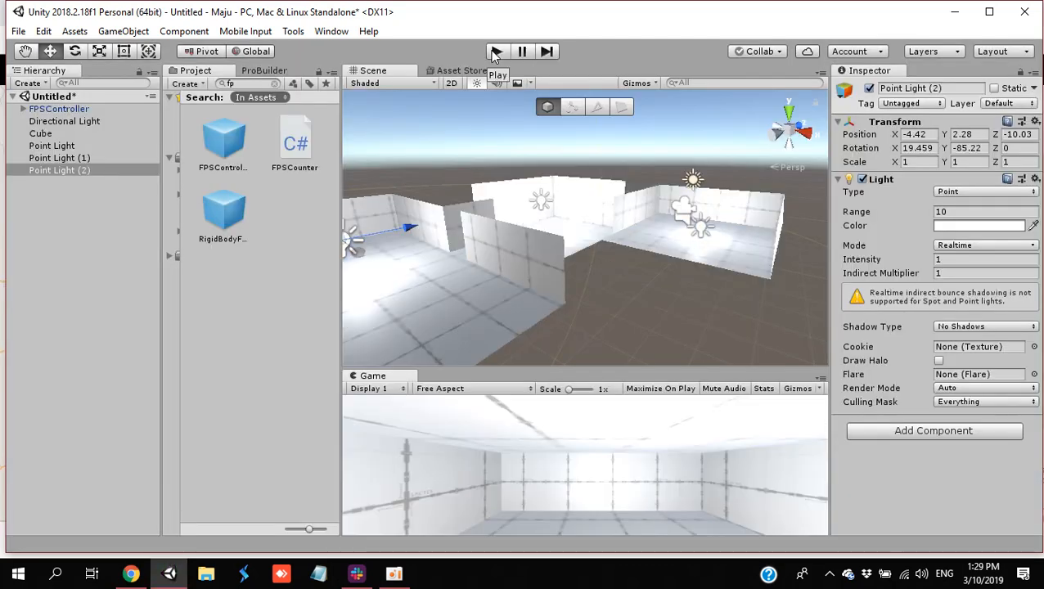
Step: Clear the "fp" search and filter the project assets by the Material type
click(482, 255)
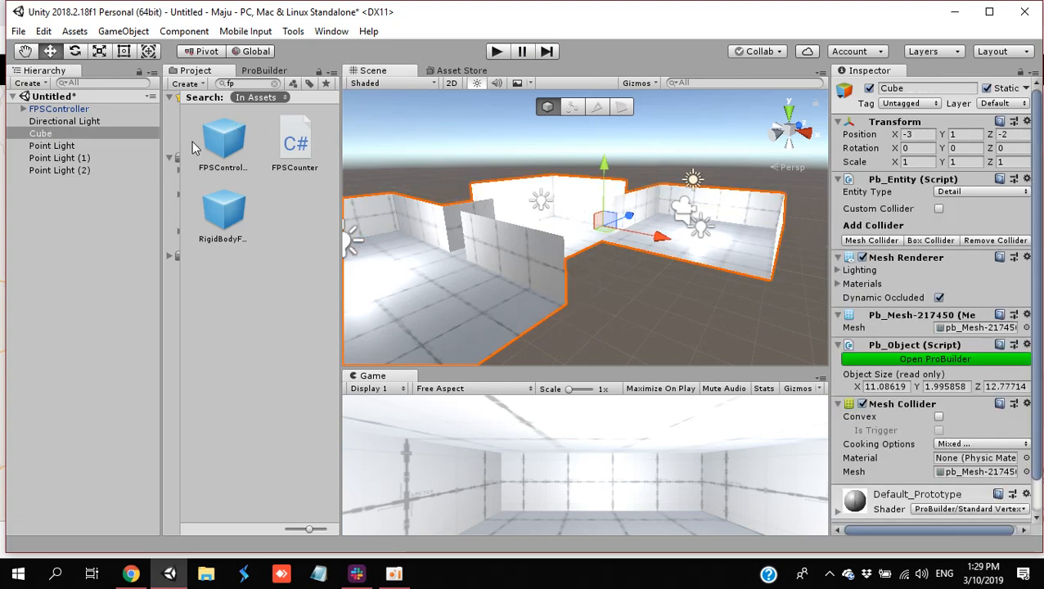
click(293, 84)
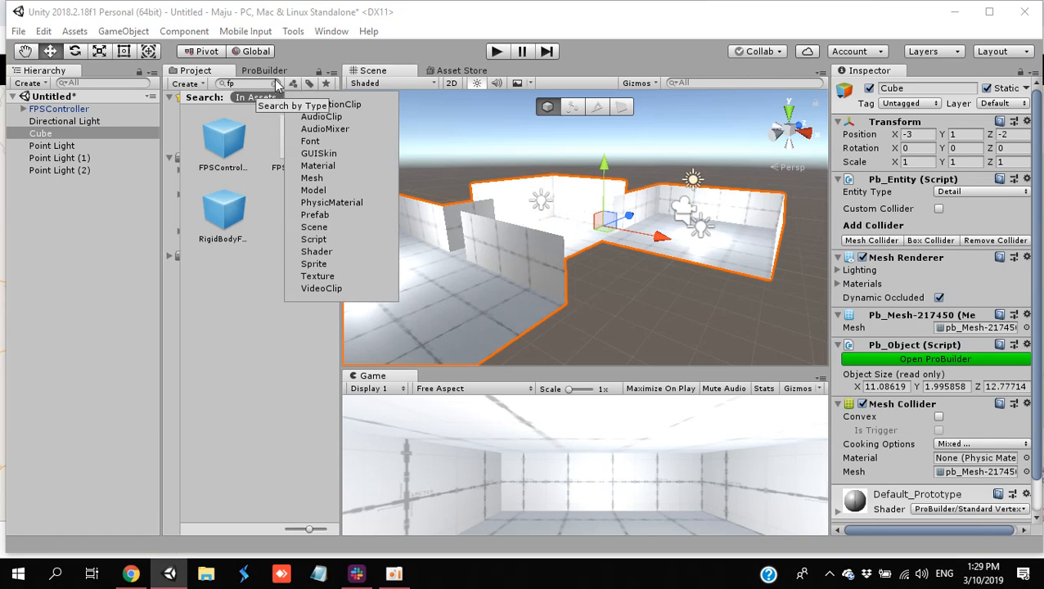
click(277, 85)
click(276, 83)
click(293, 84)
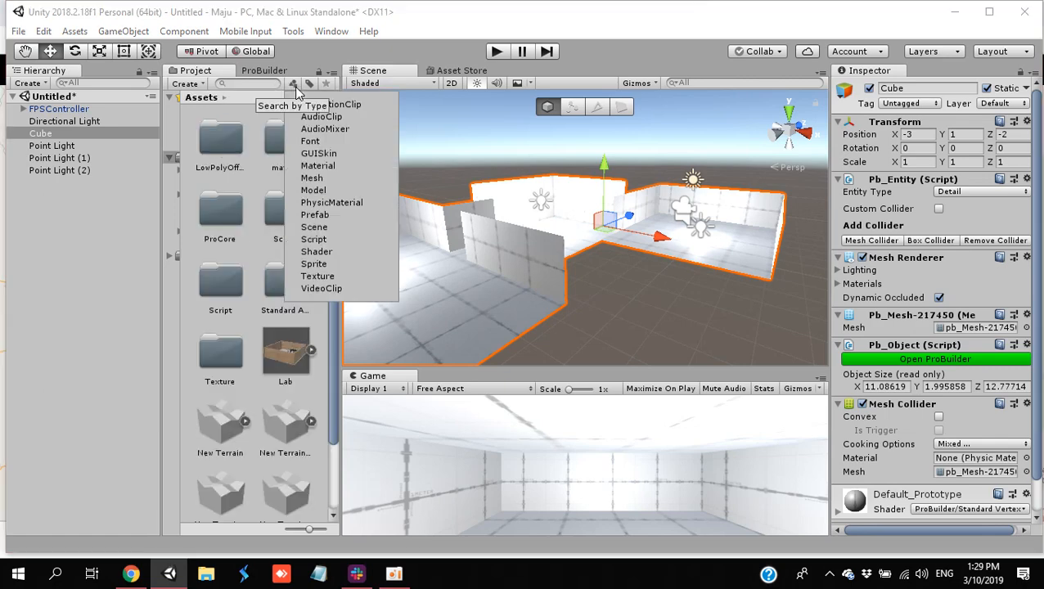
click(332, 166)
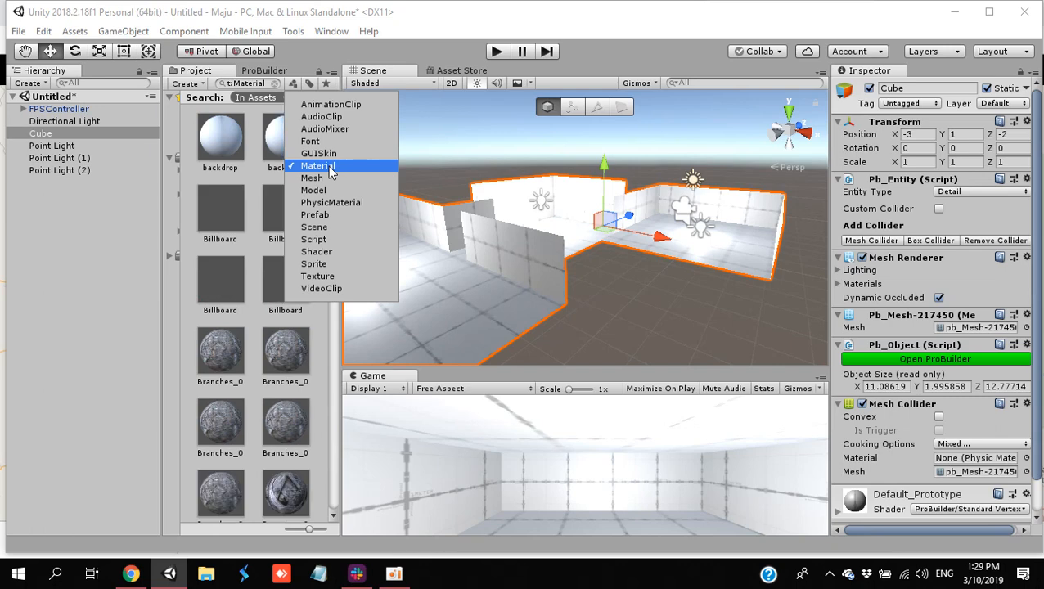
Step: Browse the materials for the brick material named wall and preview it on the whole Cube without applying it
click(248, 365)
click(220, 352)
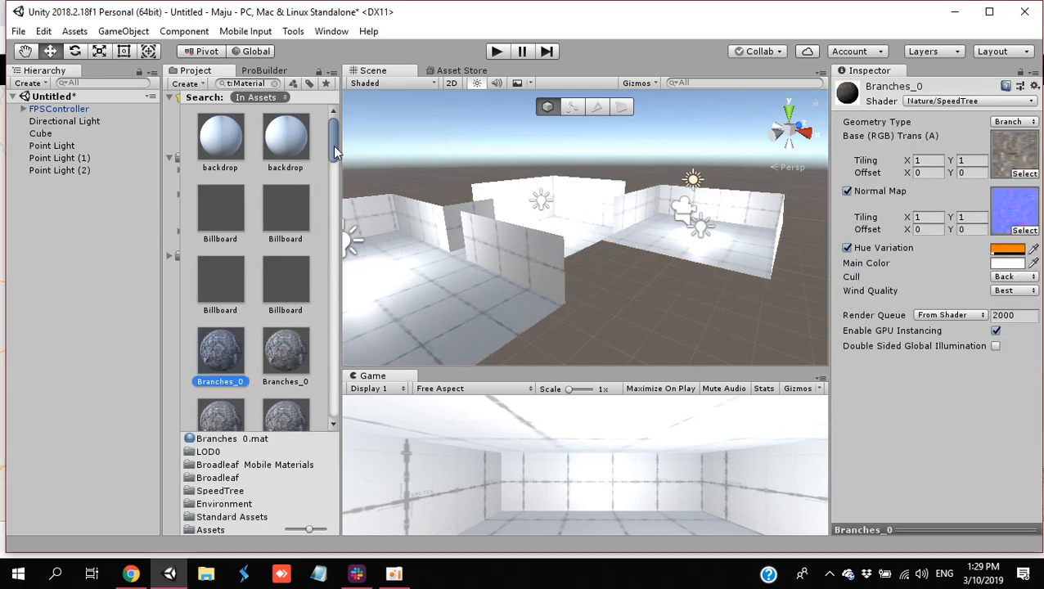
drag(333, 140, 302, 421)
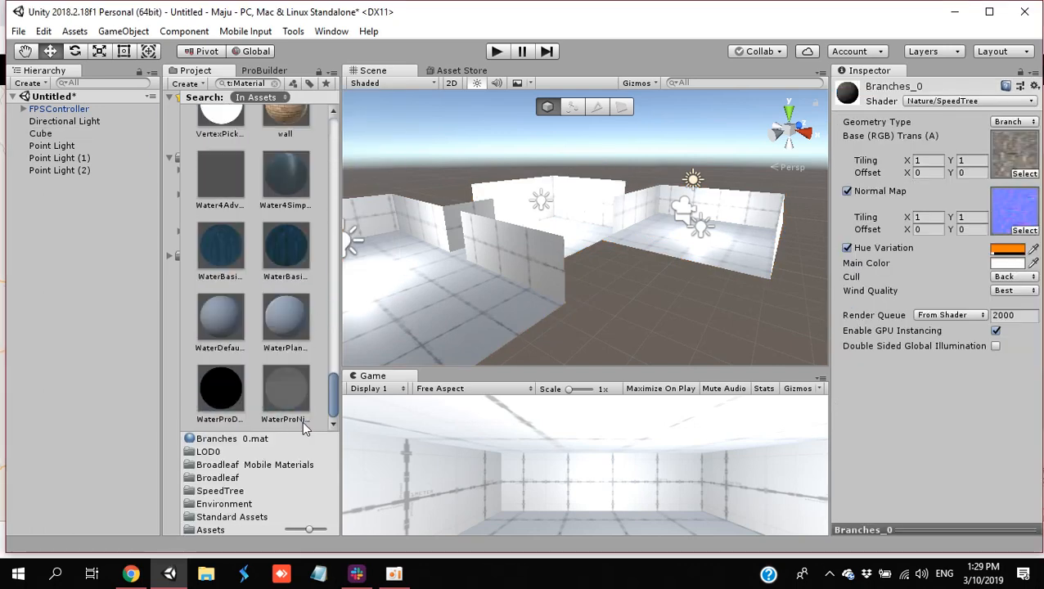
scroll(296, 343, up, 1)
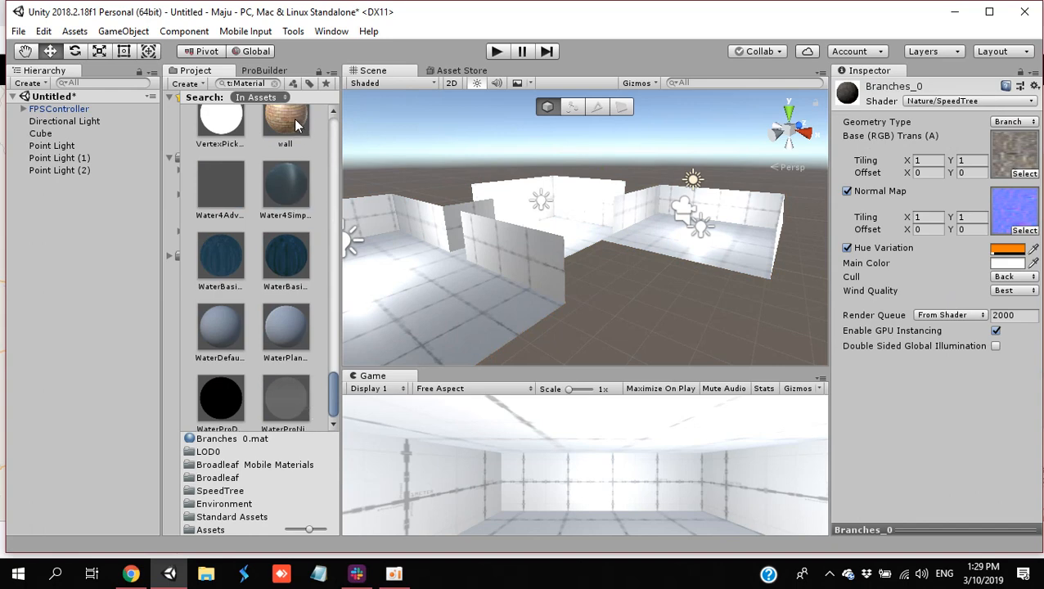
drag(294, 119, 537, 257)
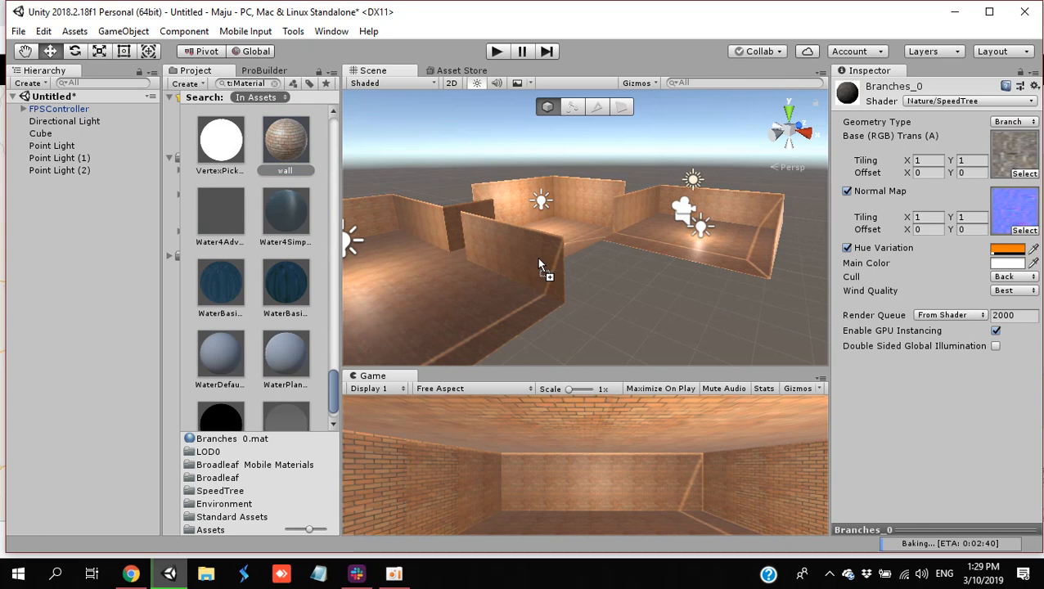
drag(539, 261, 702, 324)
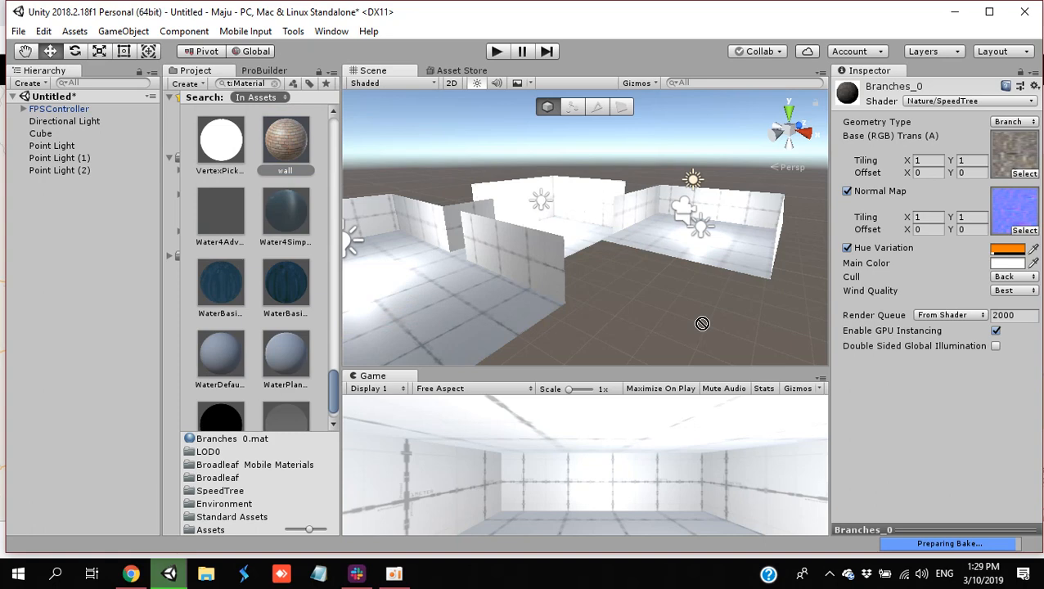
Step: Apply the wall material to only the partition wall face of the nearest room using ProBuilder's Material Editor
click(518, 252)
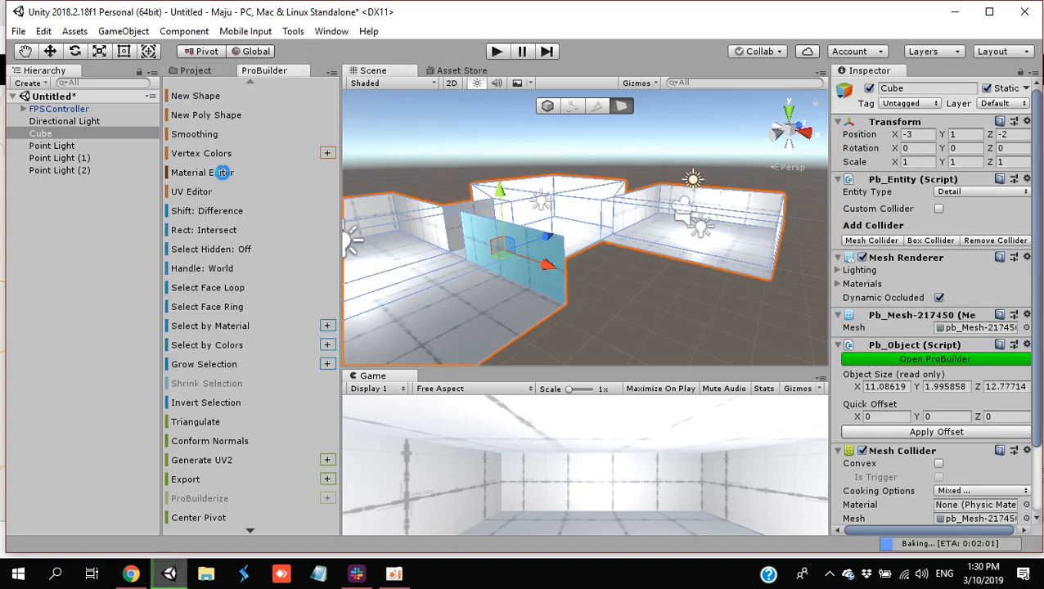
click(223, 172)
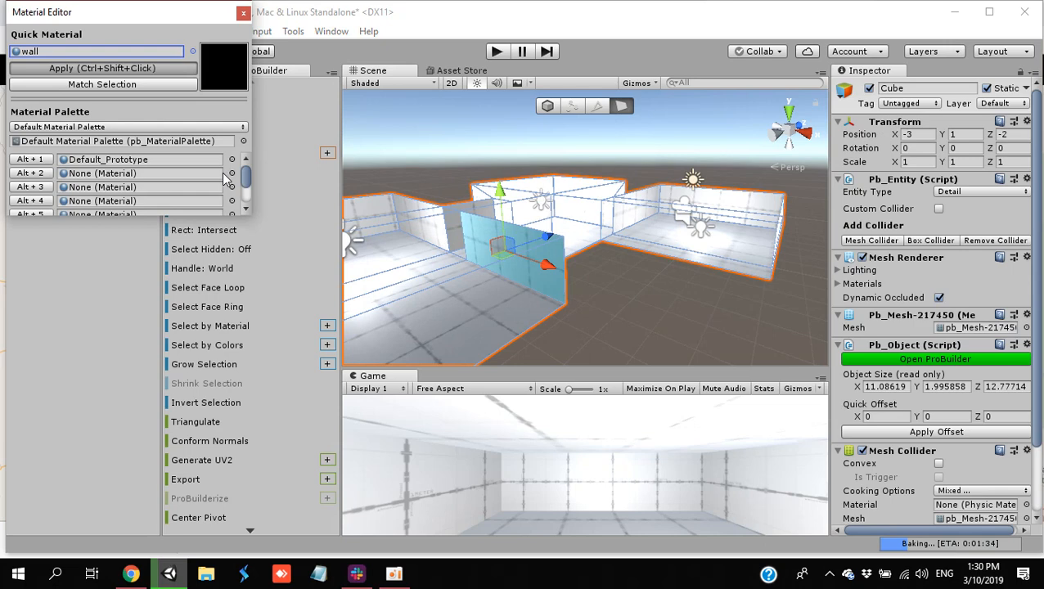
click(188, 69)
Step: Apply the wall material to the side wall face beyond the partition and to the far wall of the nearest room
click(409, 215)
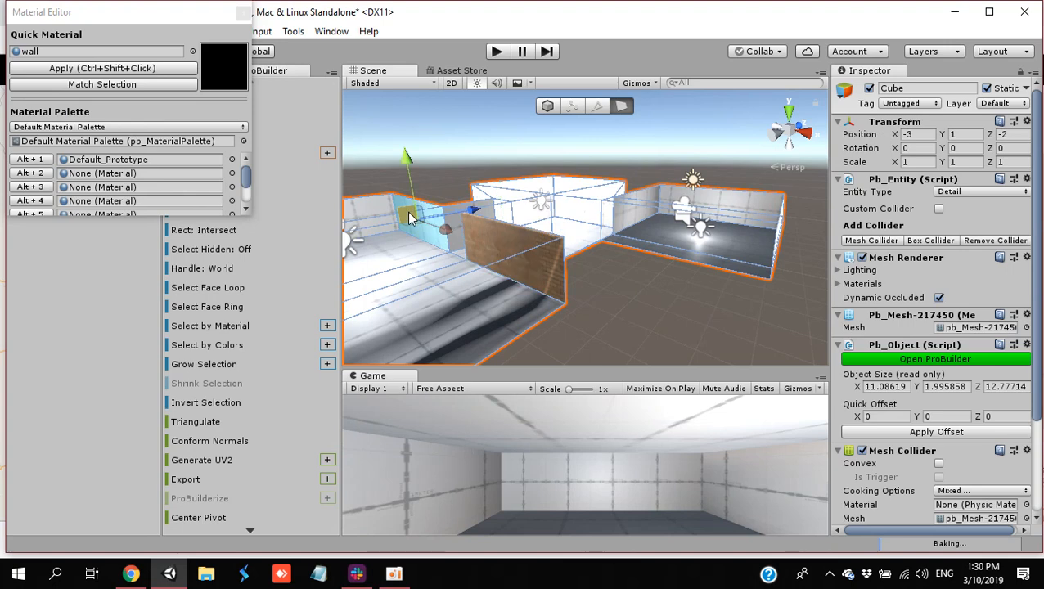
click(188, 69)
right_drag(555, 182, 435, 162)
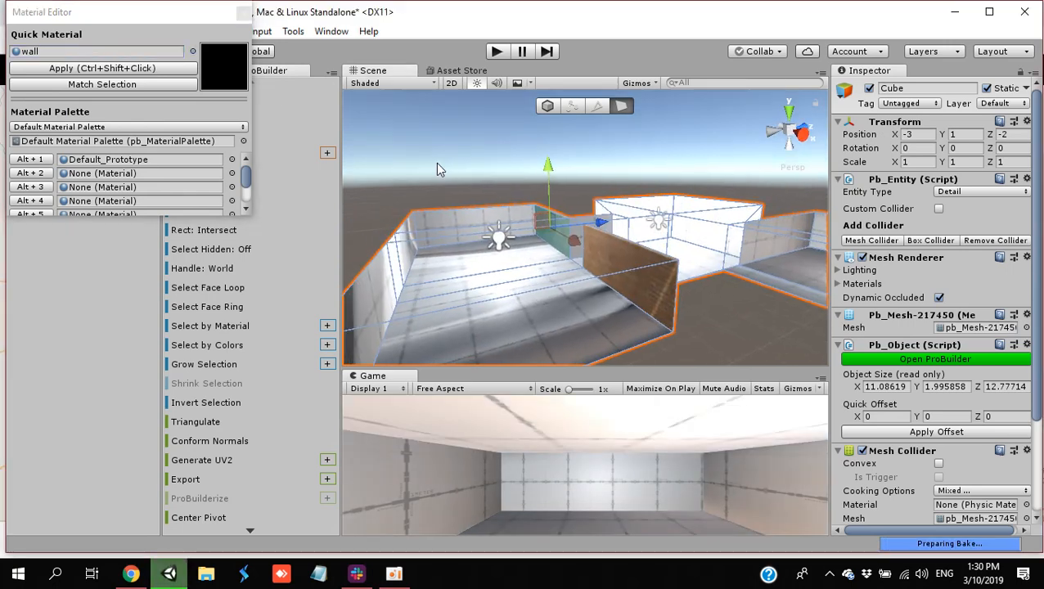
click(454, 216)
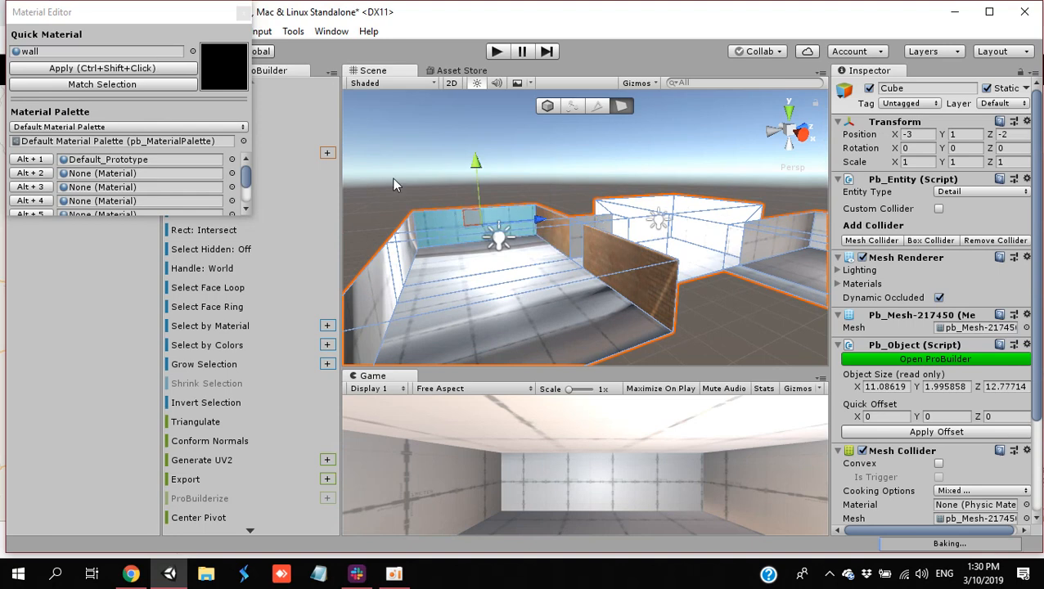
click(188, 69)
Step: Apply the wall material to the remaining plain side wall faces of the nearest room
click(398, 257)
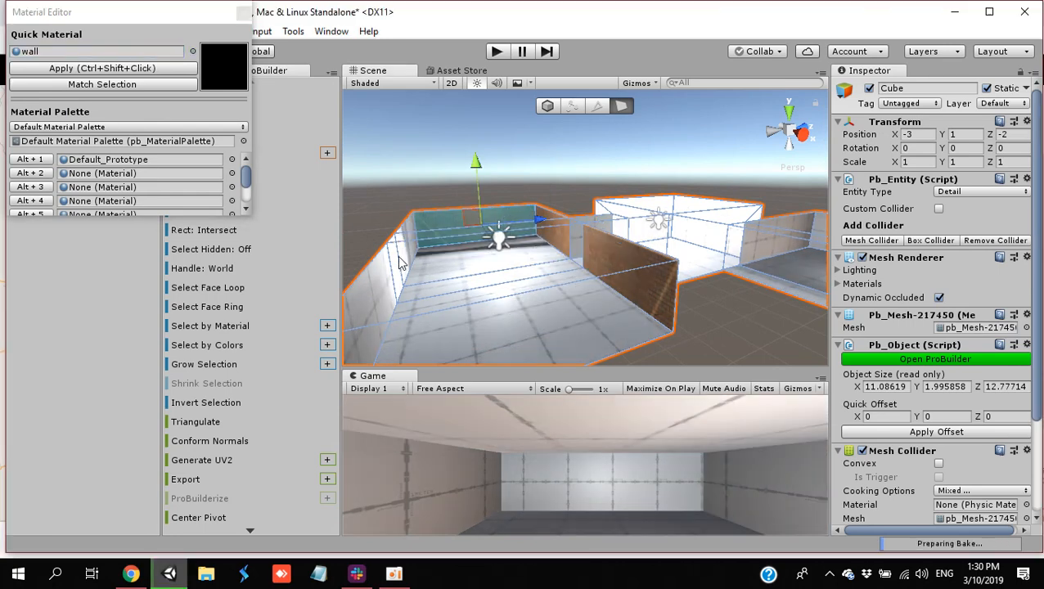
click(398, 257)
click(188, 68)
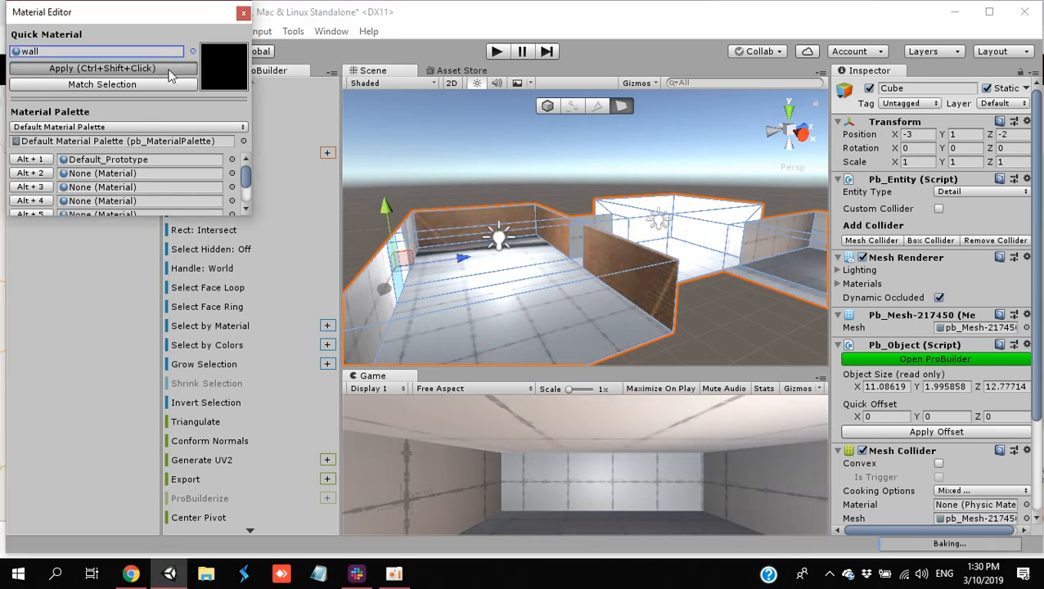
alt+drag(521, 236, 546, 150)
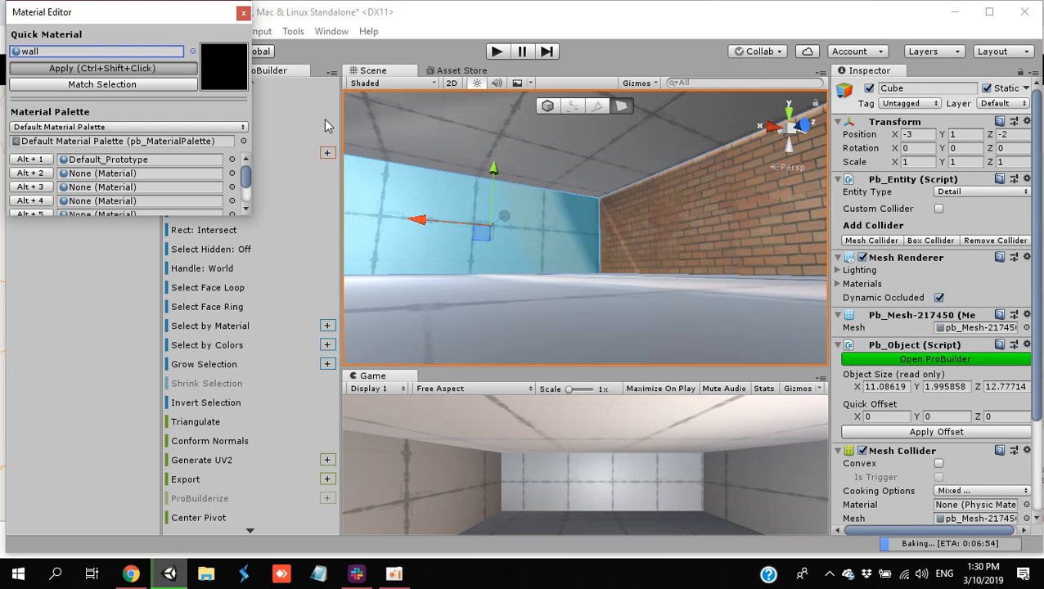
ctrl+shift+click(557, 194)
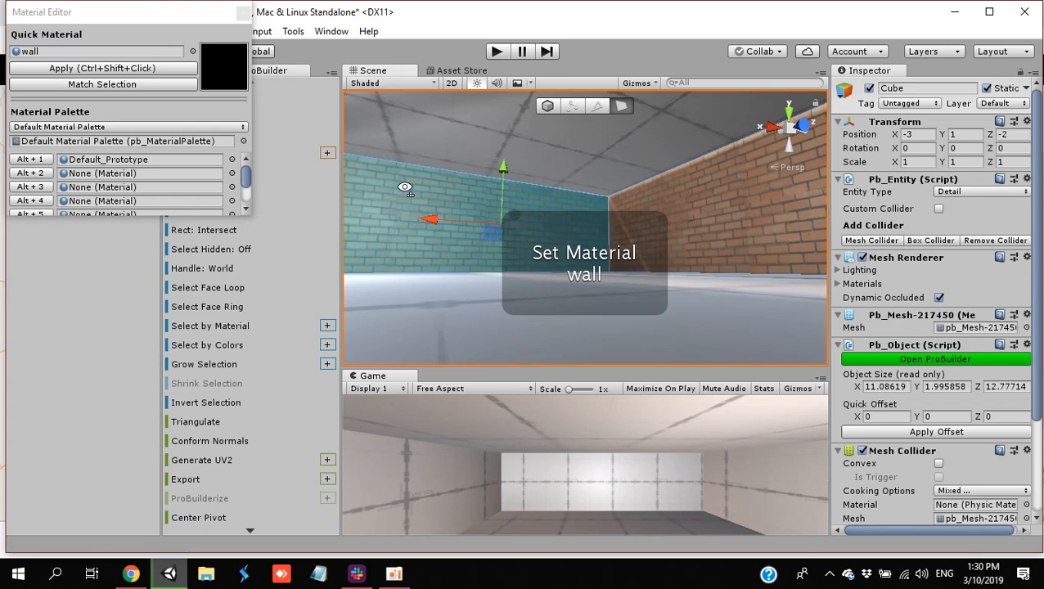
Step: Apply the wall material to the long wall and the adjoining narrow wall face in the room containing the camera
alt+drag(404, 187, 437, 274)
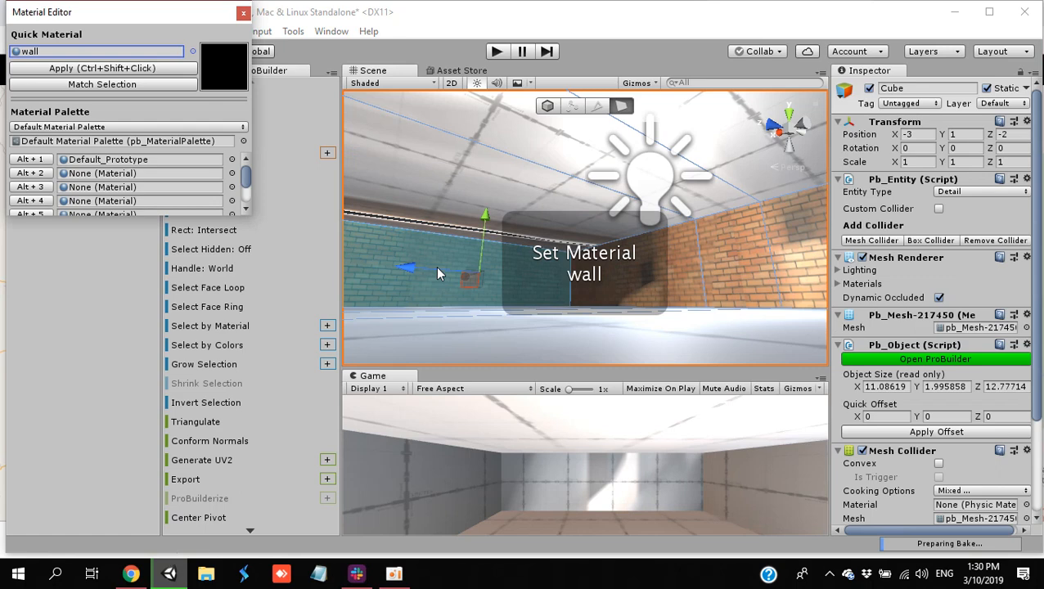
alt+drag(438, 274, 410, 214)
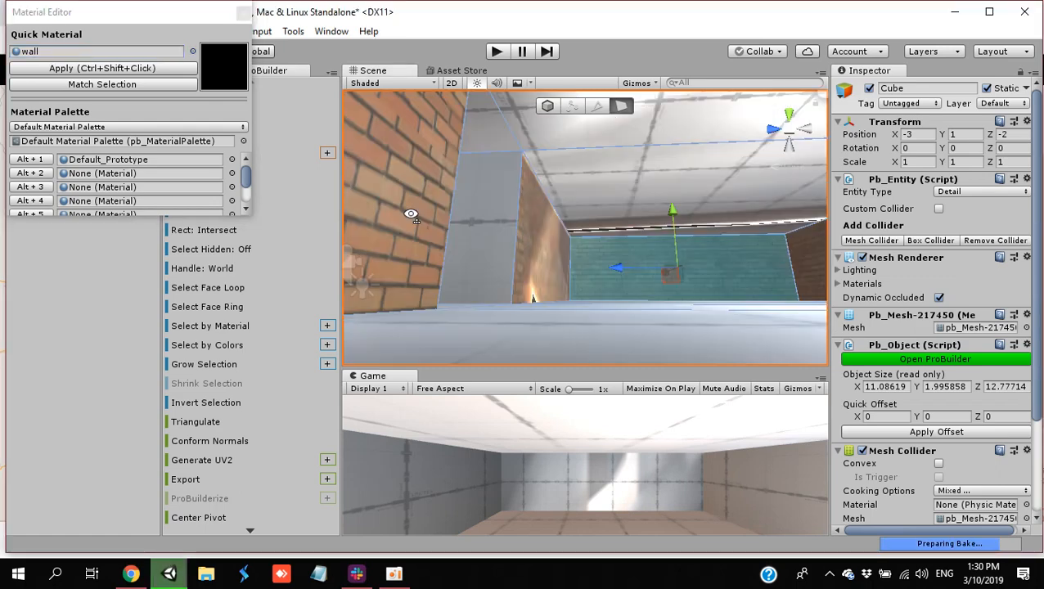
right_drag(410, 214, 125, 211)
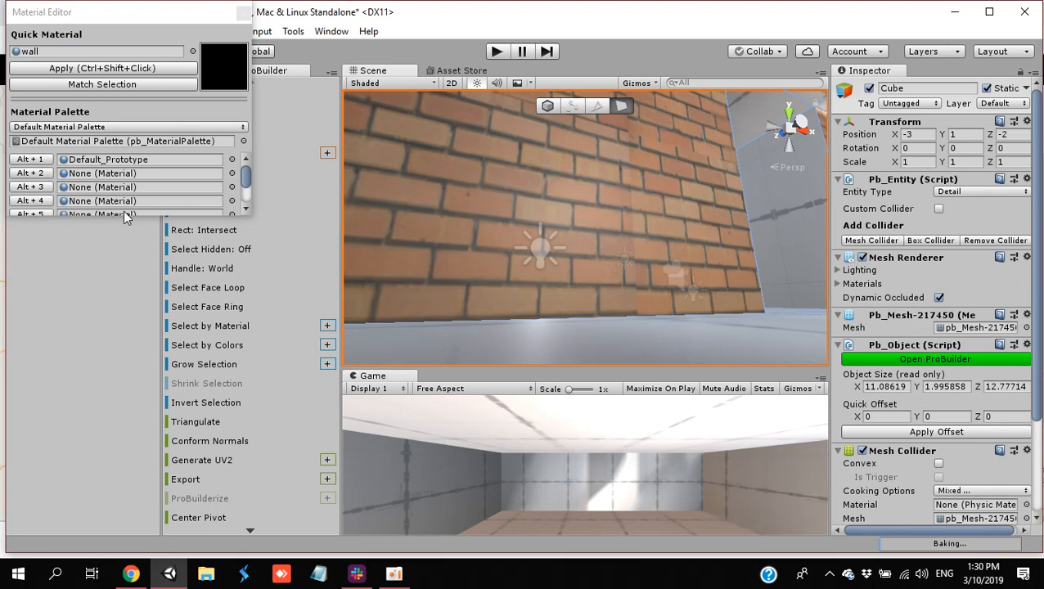
click(102, 69)
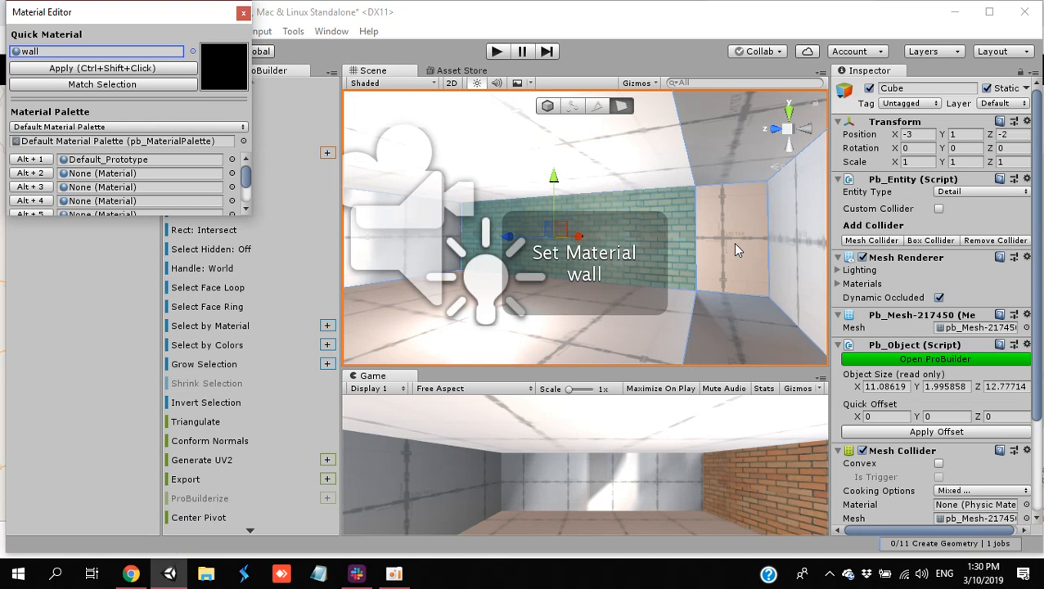
click(726, 239)
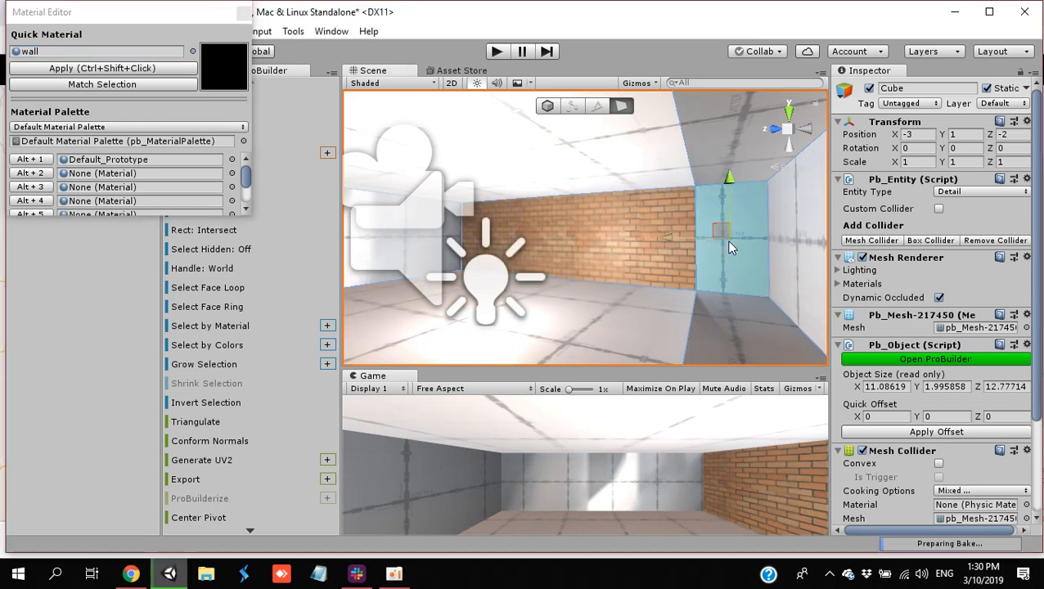
click(102, 67)
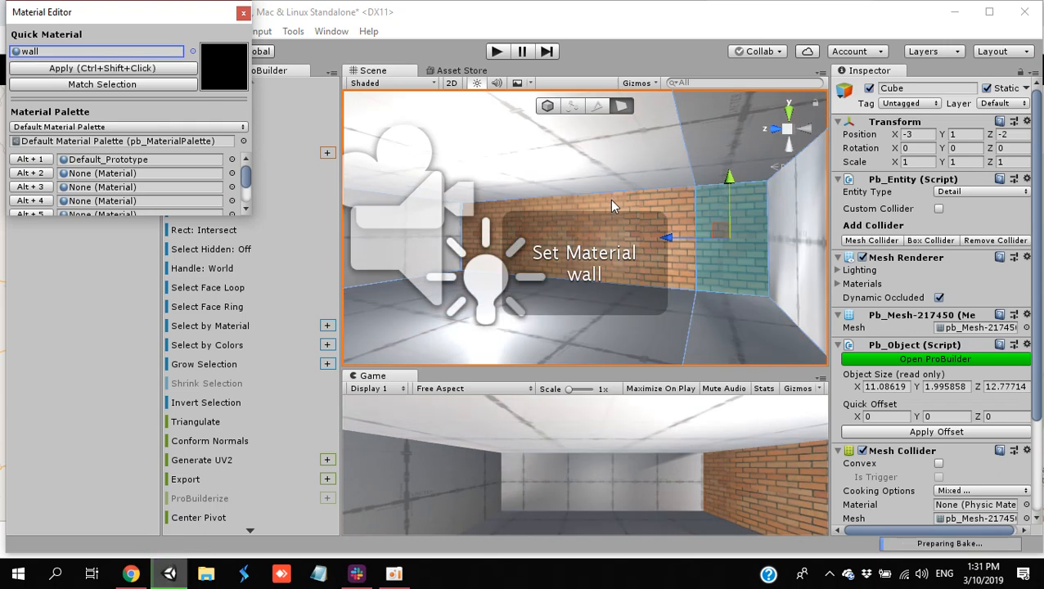
Step: Apply the wall material to the two remaining plain walls of the camera's room
right_drag(612, 200, 521, 199)
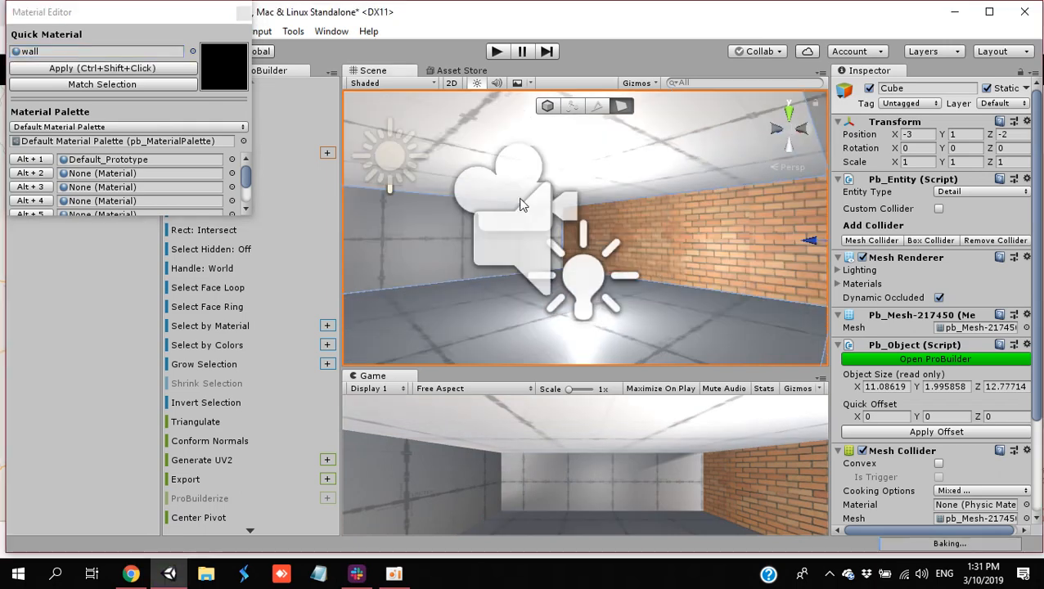
click(449, 231)
click(102, 68)
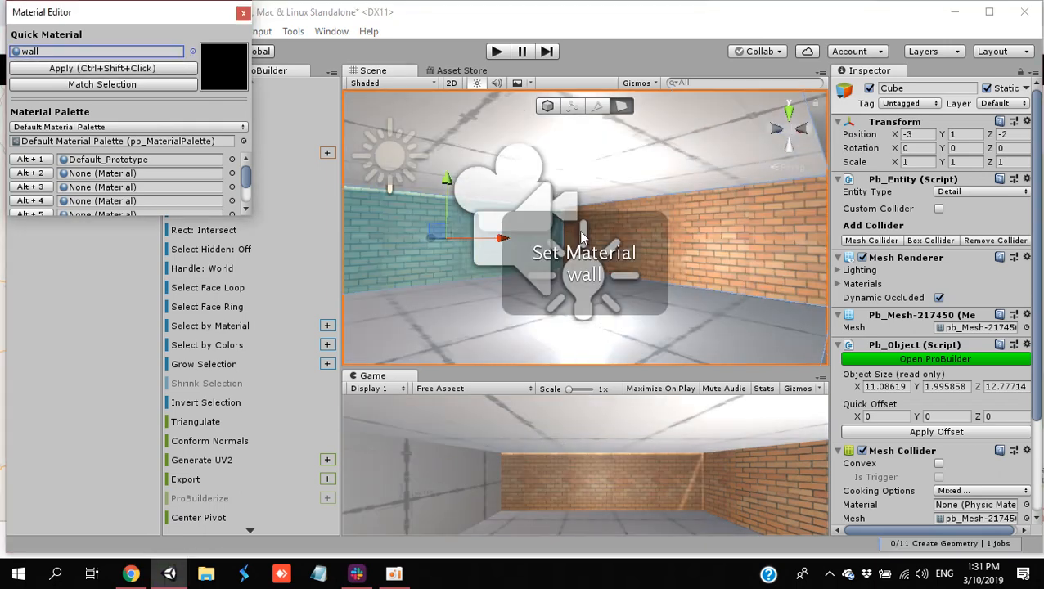
key(w)
right_drag(579, 234, 990, 258)
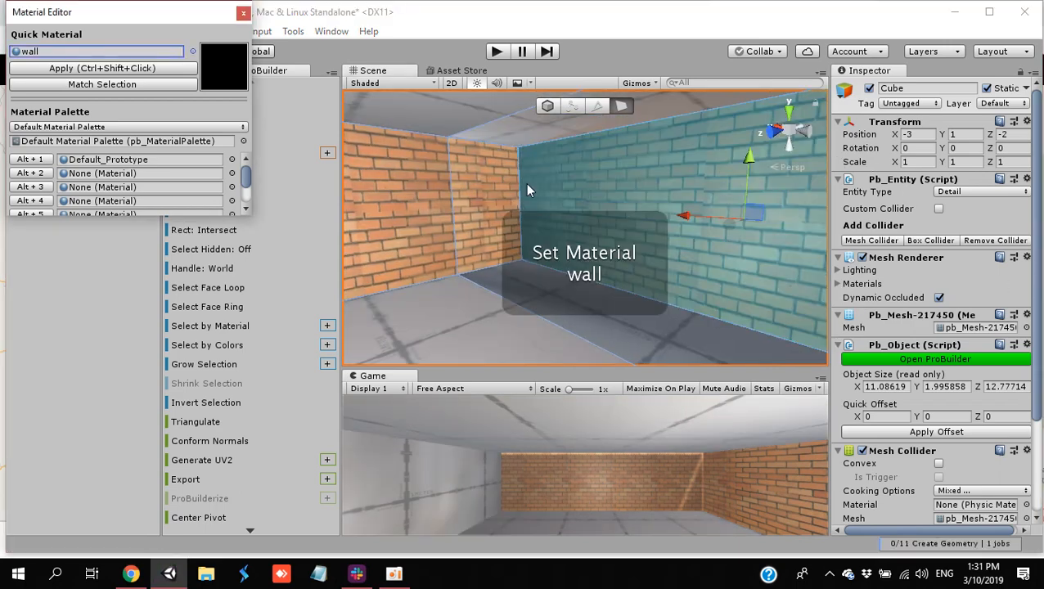
right_drag(595, 185, 4, 187)
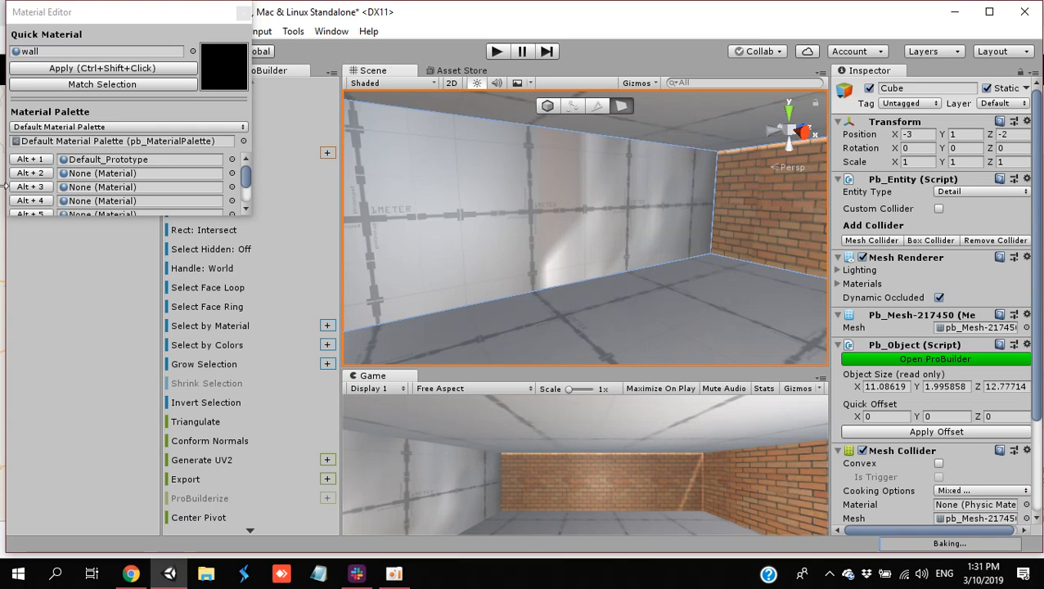
click(565, 214)
click(155, 69)
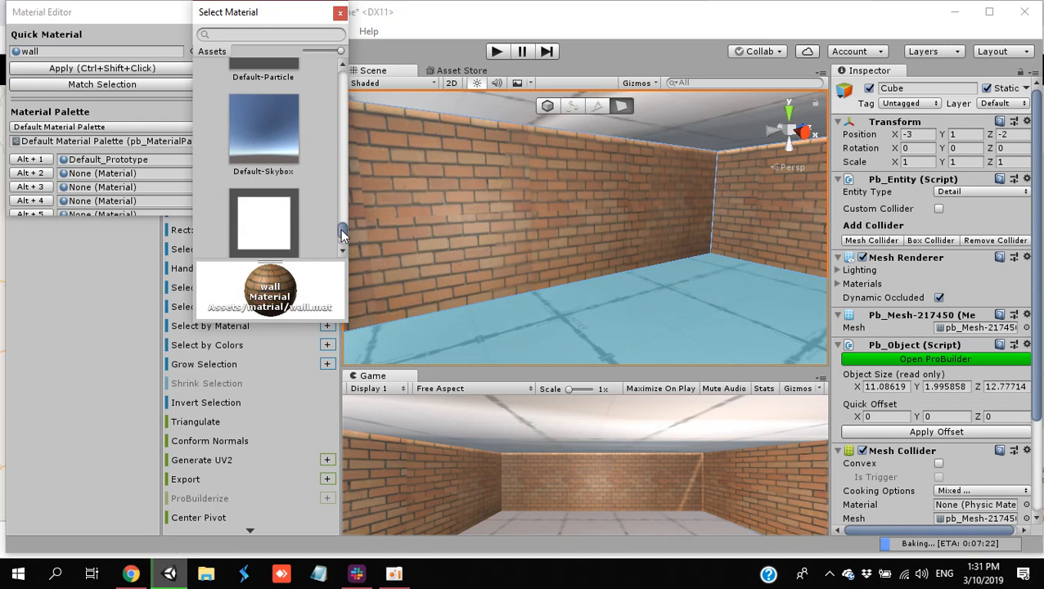
Step: Choose UnlitVertexColor as the quick material and apply it to the floor and ceiling faces of the camera's room
scroll(337, 232, up, 3)
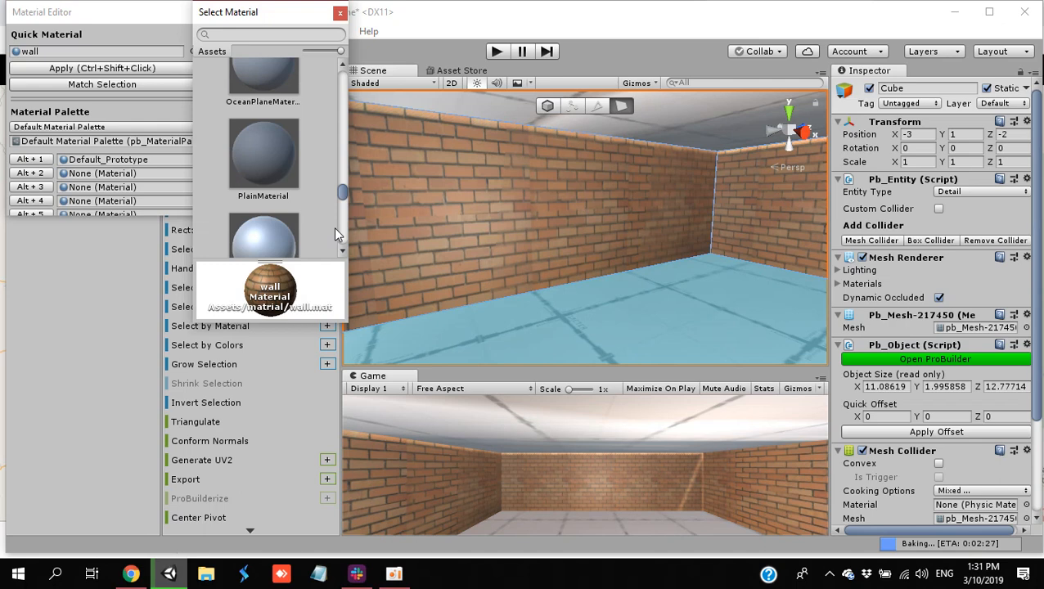
scroll(332, 209, up, 5)
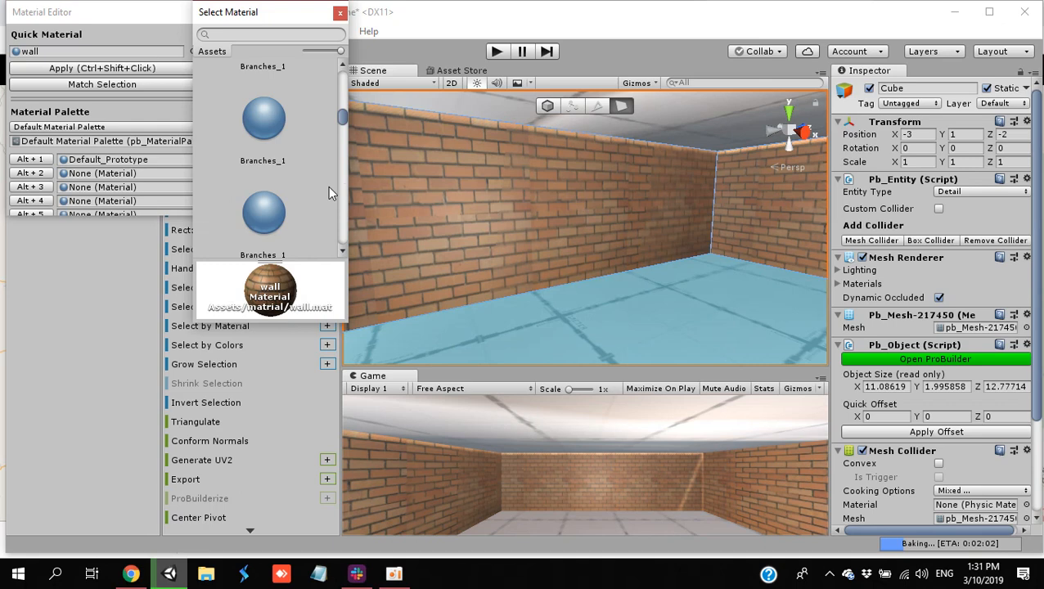
scroll(322, 117, down, 3)
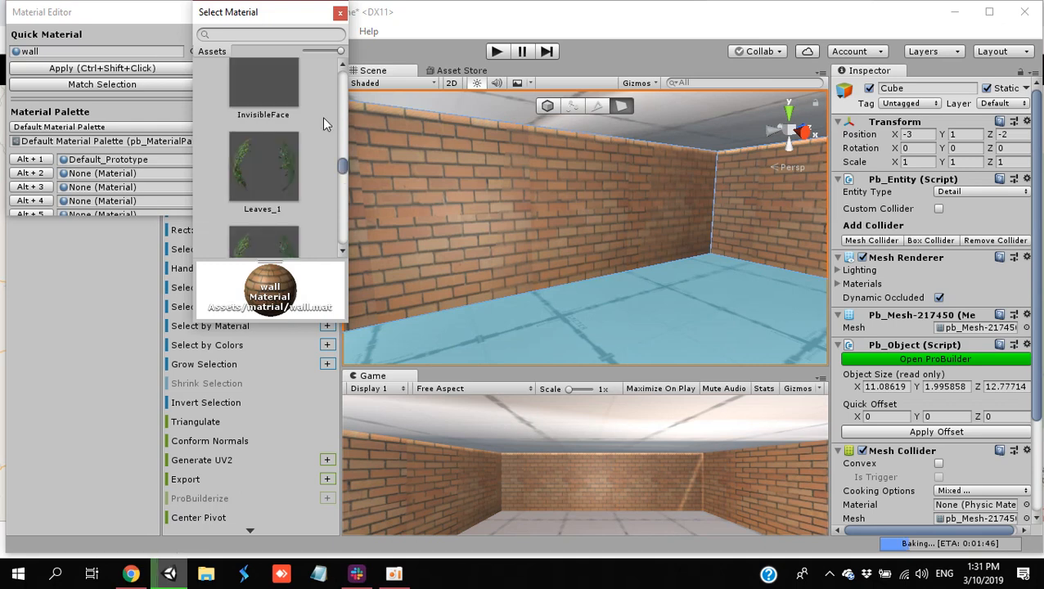
scroll(344, 166, down, 3)
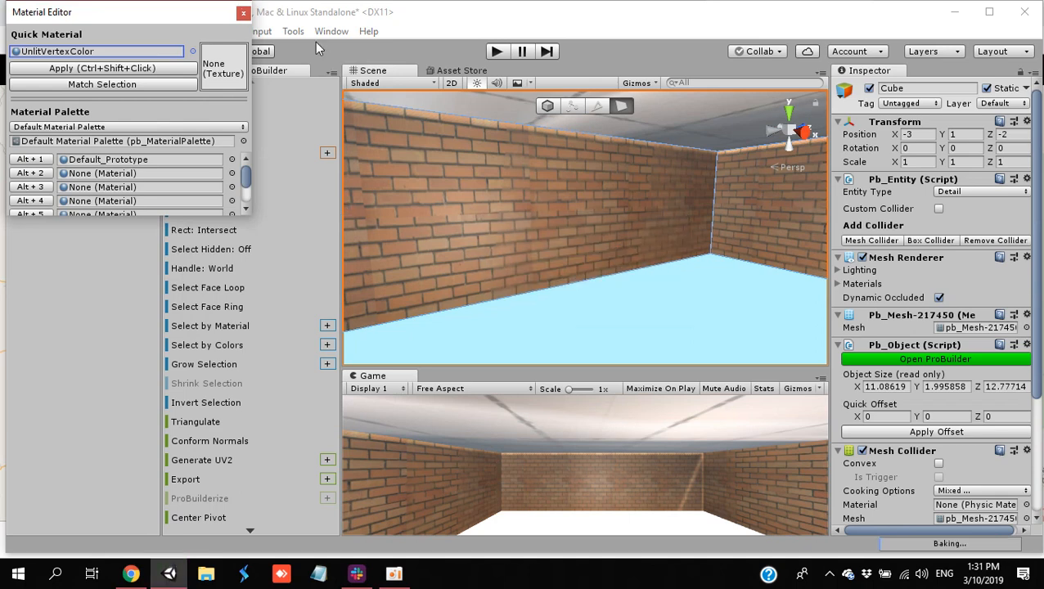
click(476, 104)
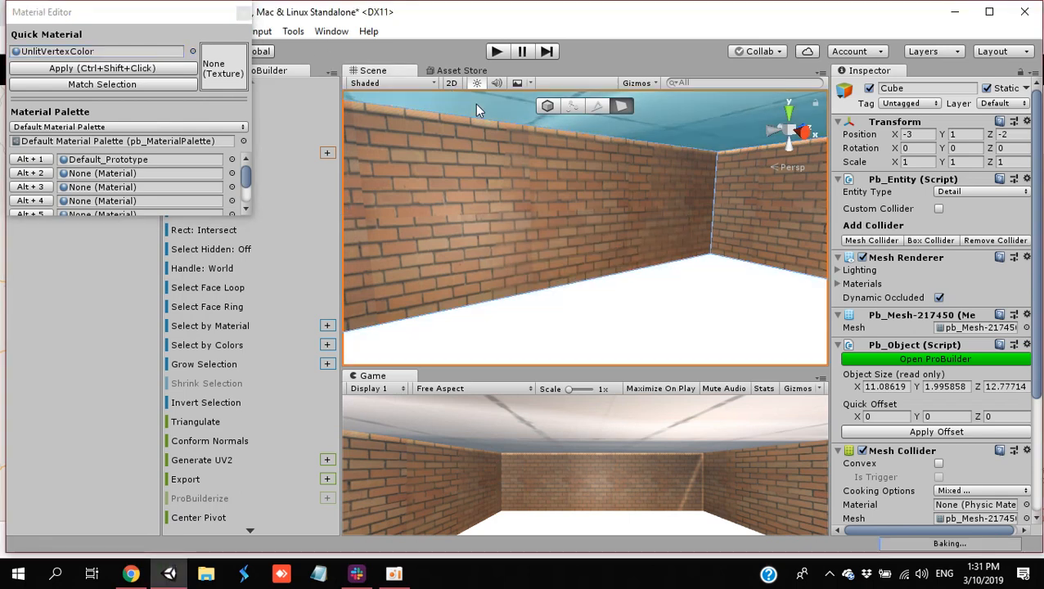
ctrl+shift+click(475, 104)
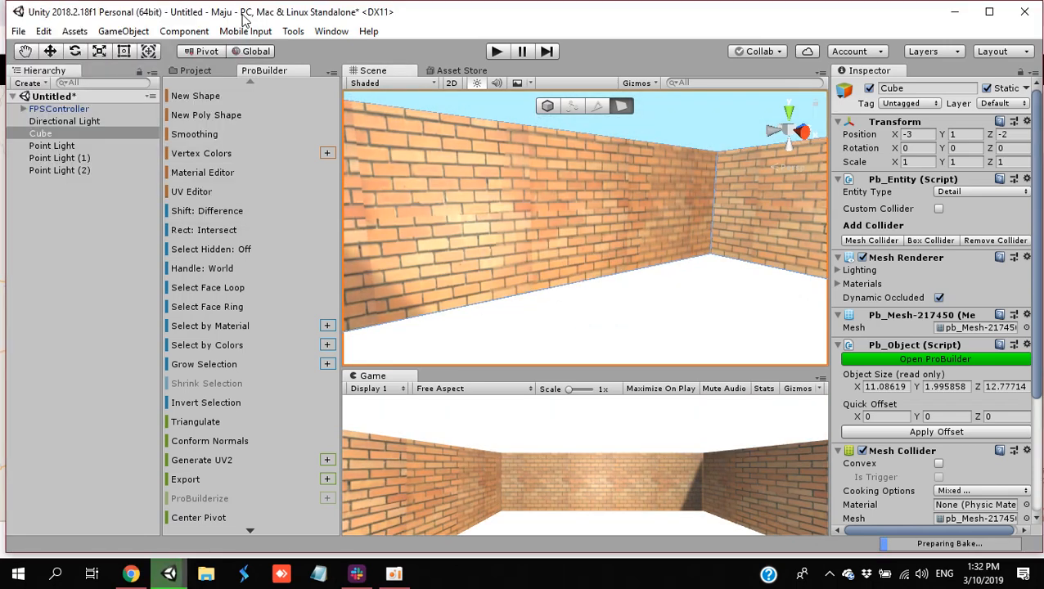
Step: Play the scene with the Game view maximized, look around the textured room, and stop playback
click(496, 51)
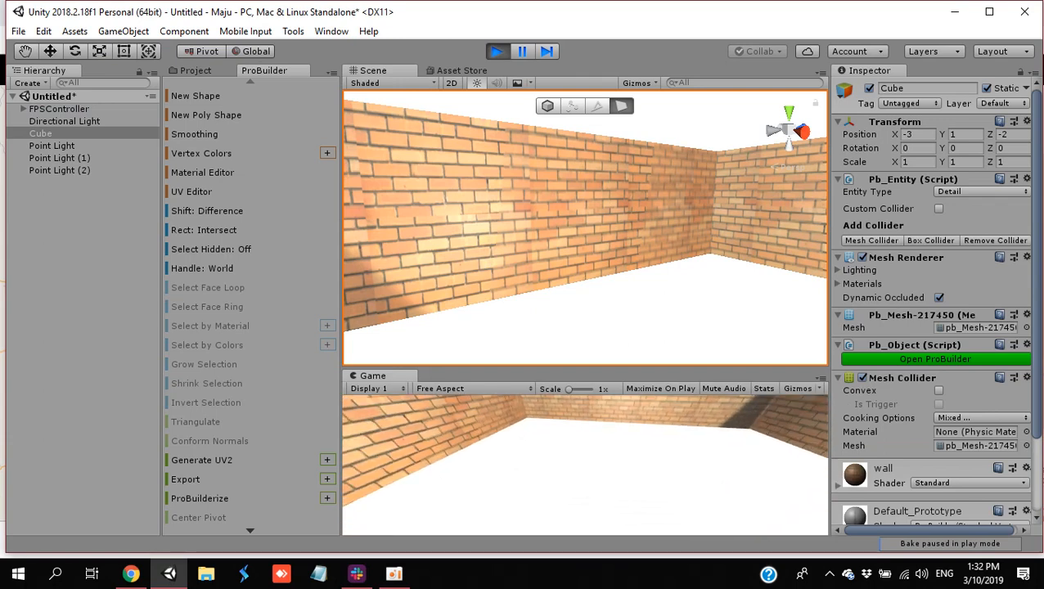
right_click(386, 376)
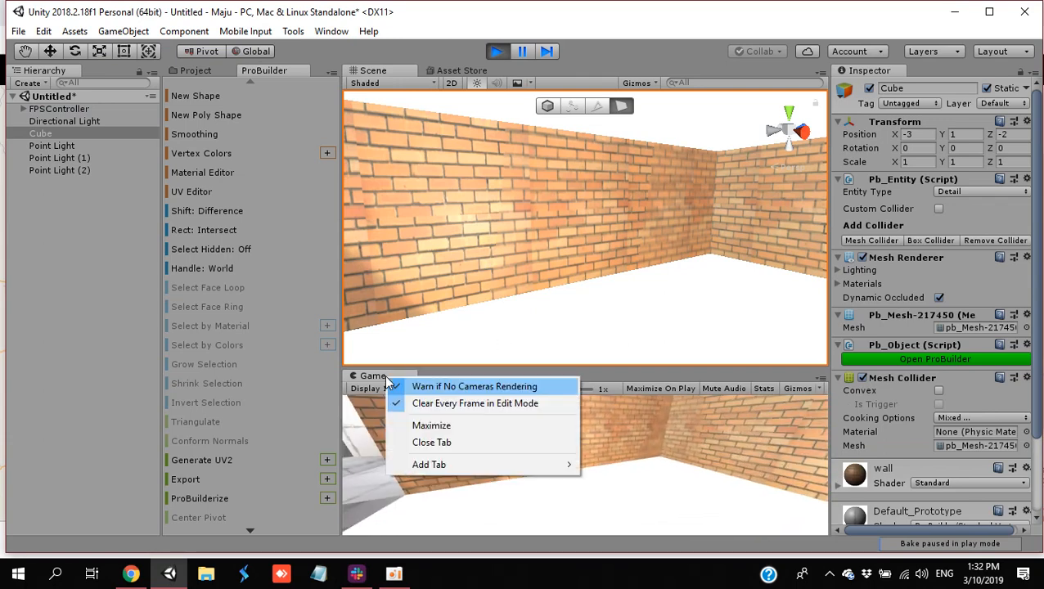
click(434, 424)
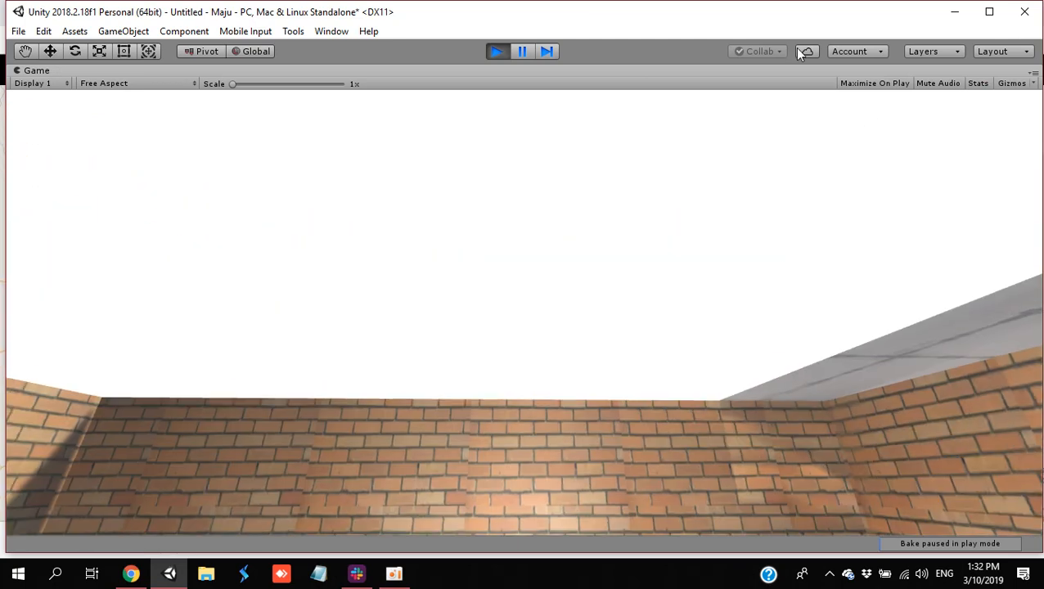
click(500, 49)
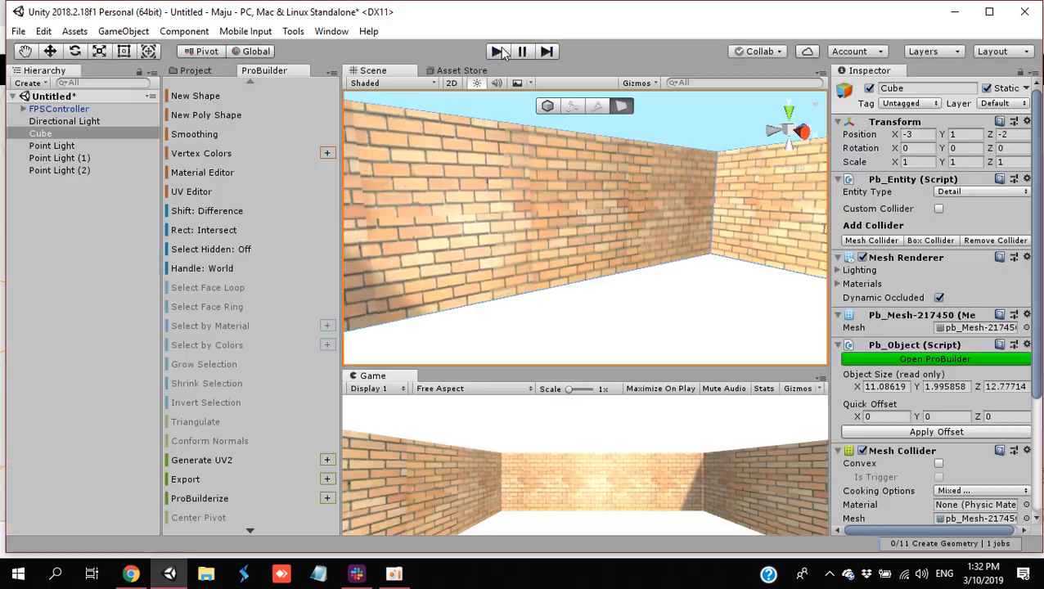
Step: Switch to Chrome and search the web for "probuilder level design" in a new tab
key(alt+Tab)
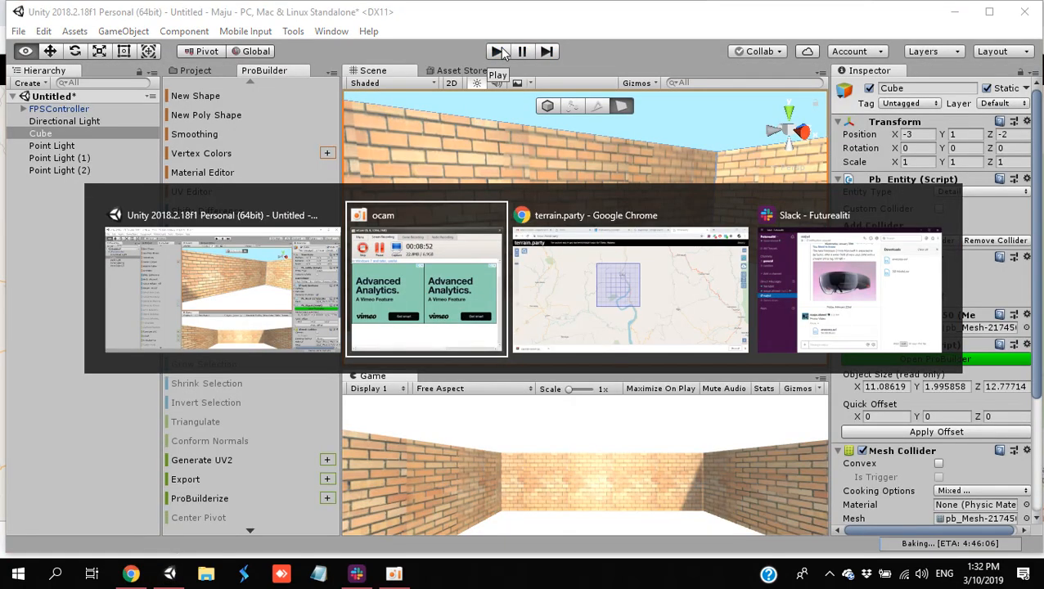
key(alt+Tab)
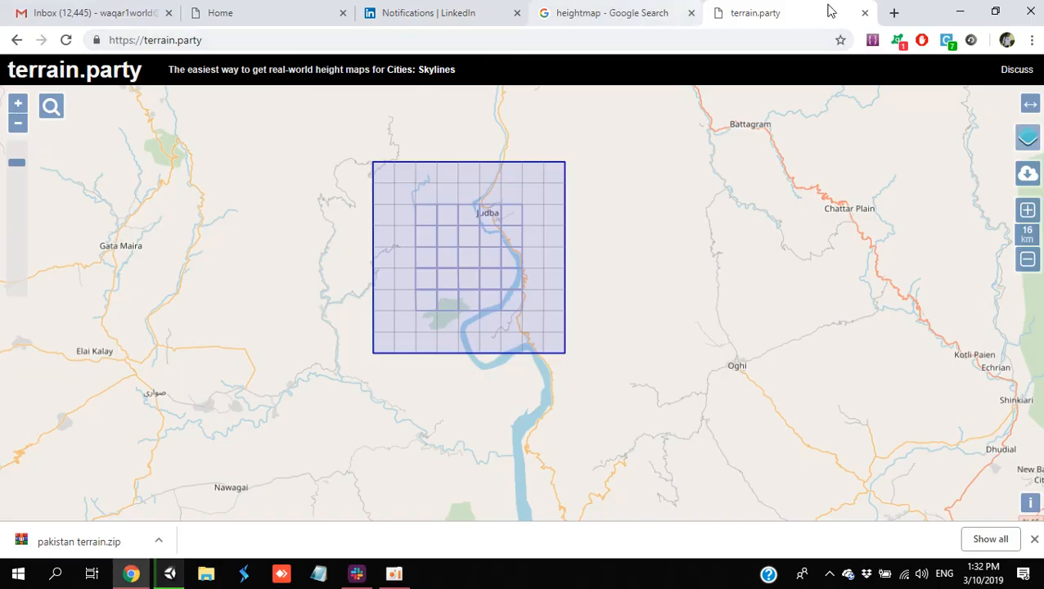
click(893, 13)
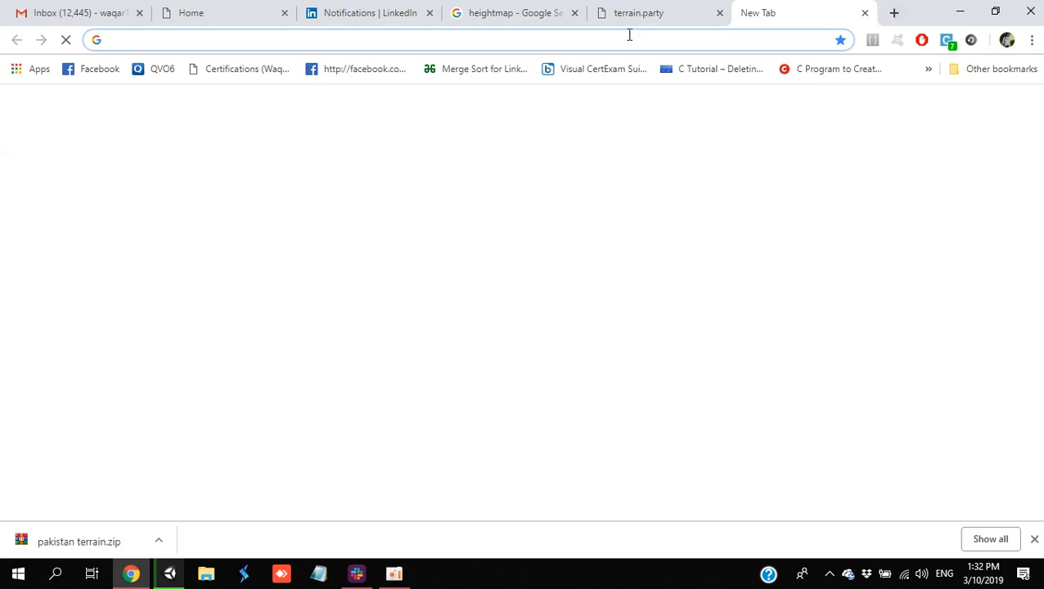
text(probui)
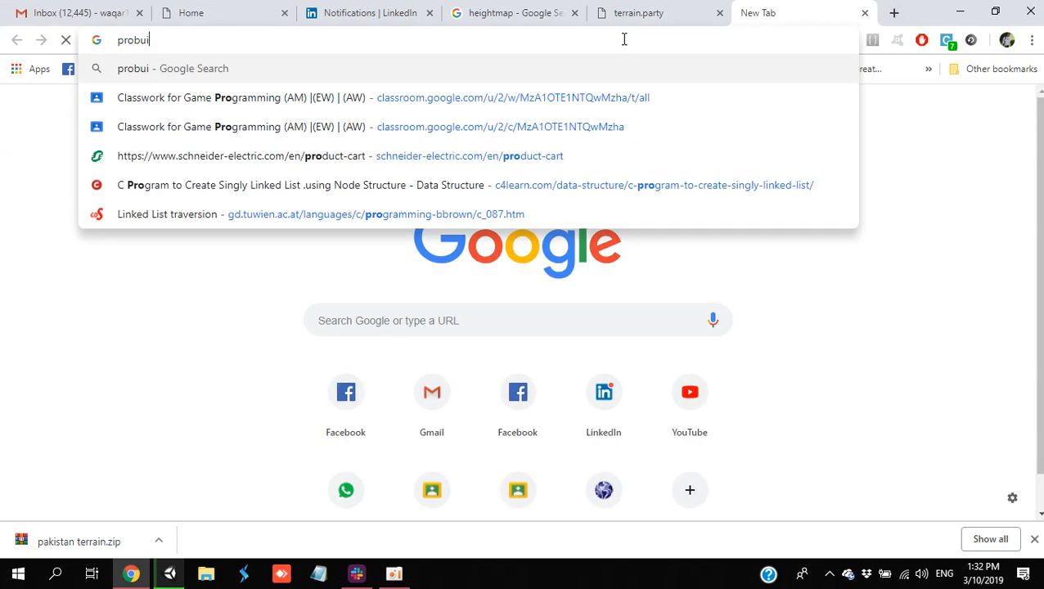
text(lder)
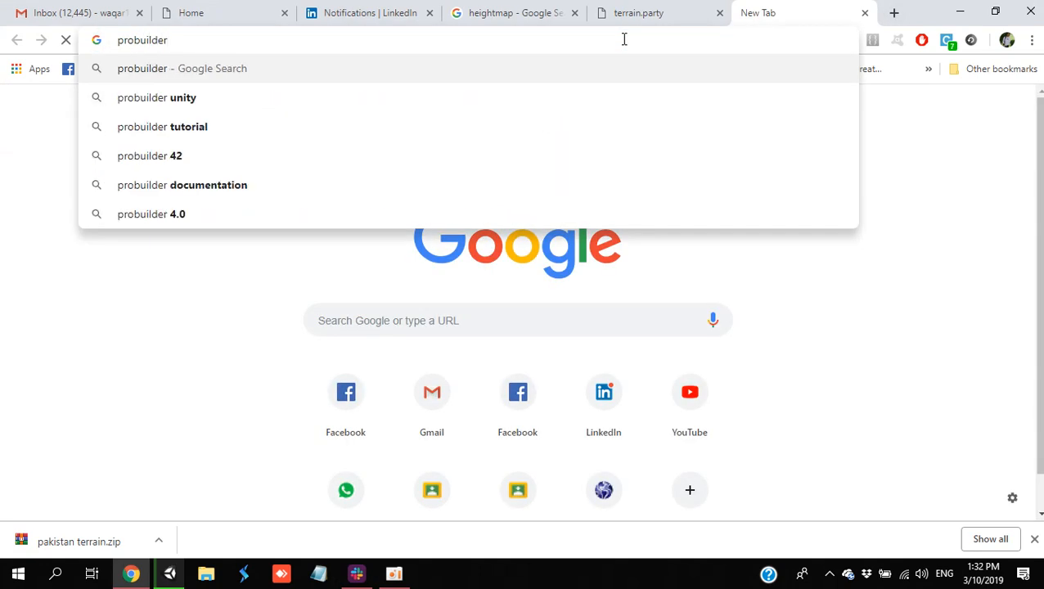
text( level)
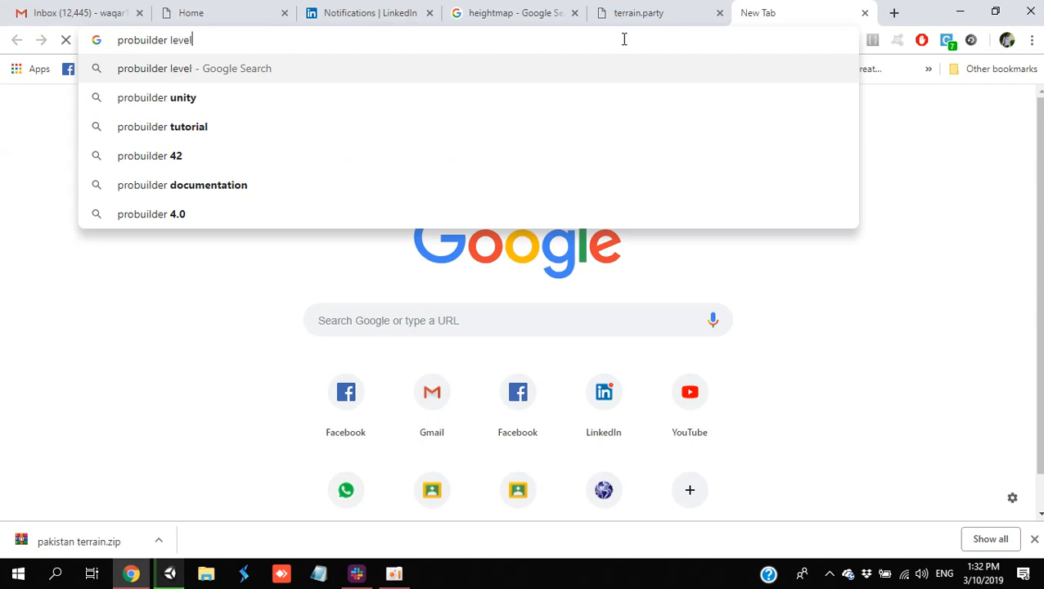
text( design)
key(Return)
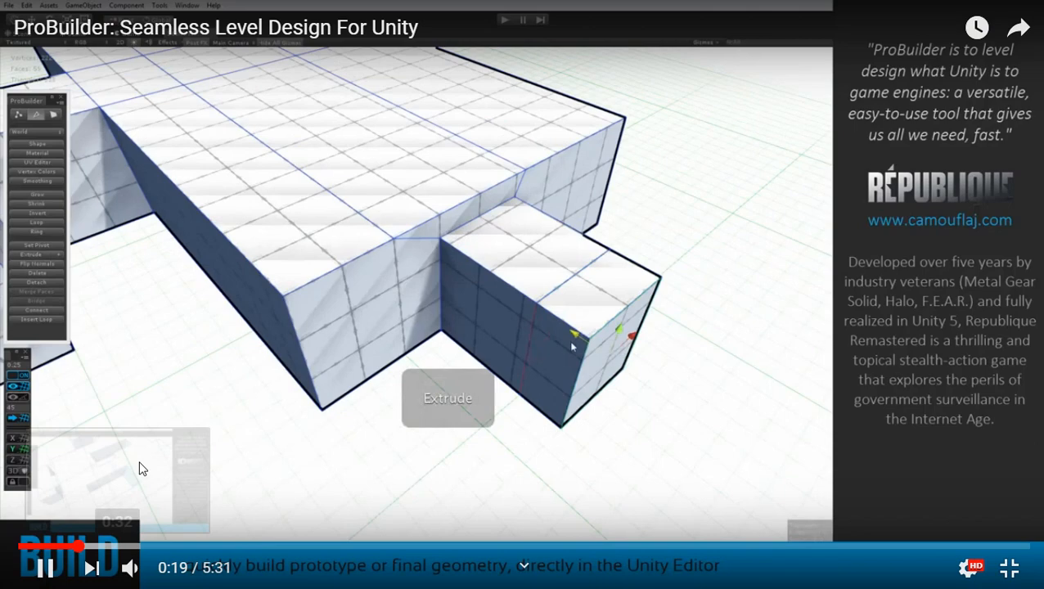
Step: Skim the "ProBuilder: Seamless Level Design For Unity" video through its detail modelling, UV unwrapping and closing sections, and leave full screen
click(426, 545)
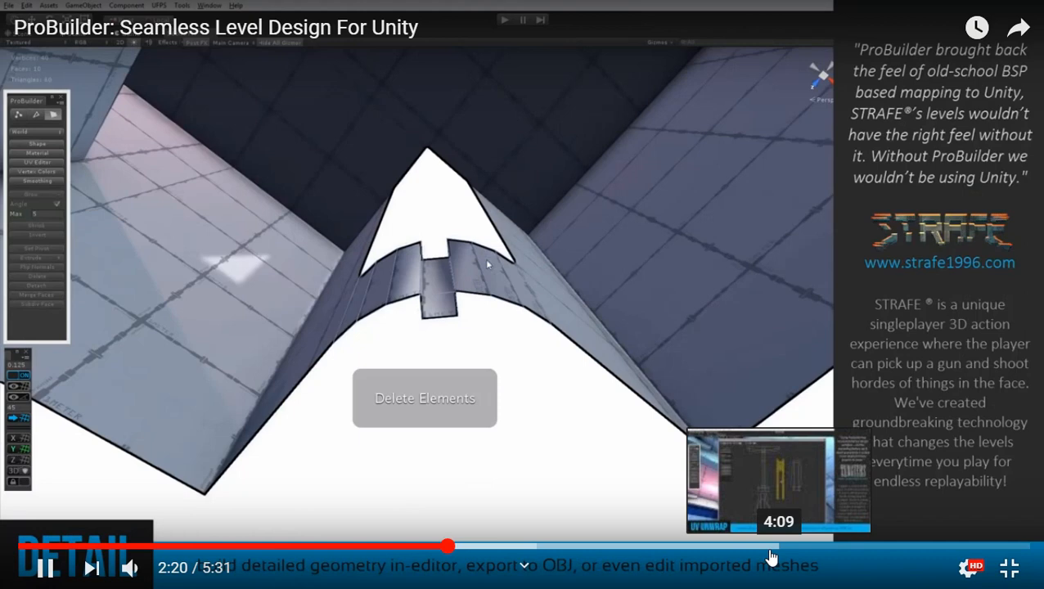
click(746, 546)
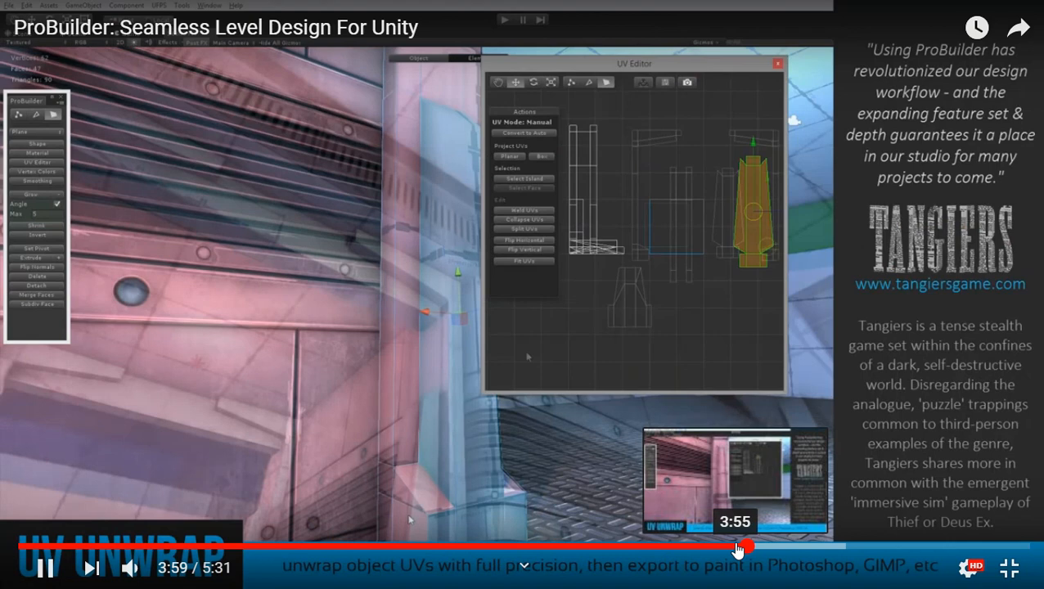
drag(739, 550, 946, 544)
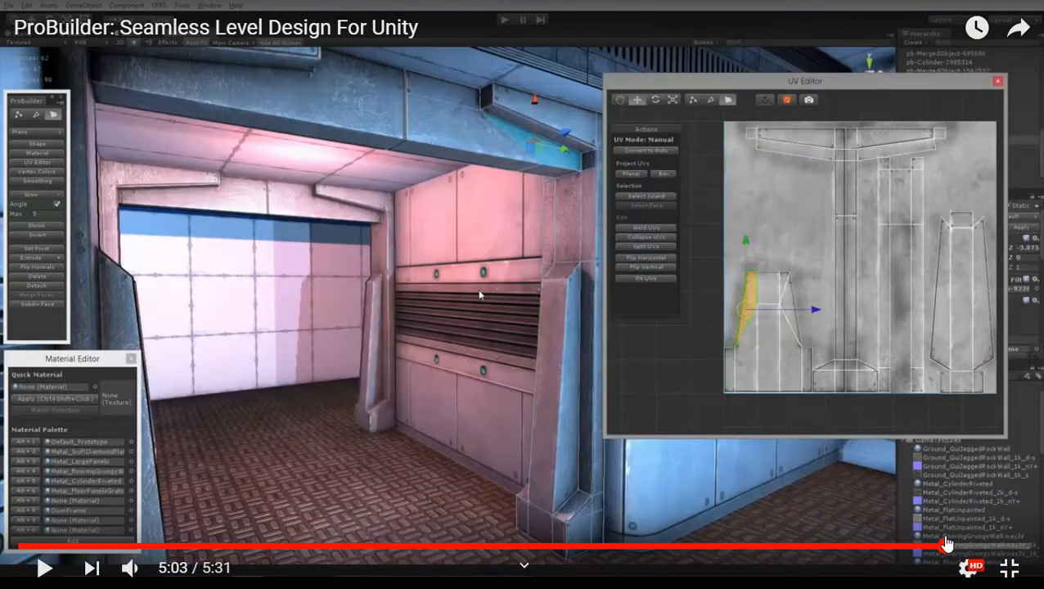
key(Escape)
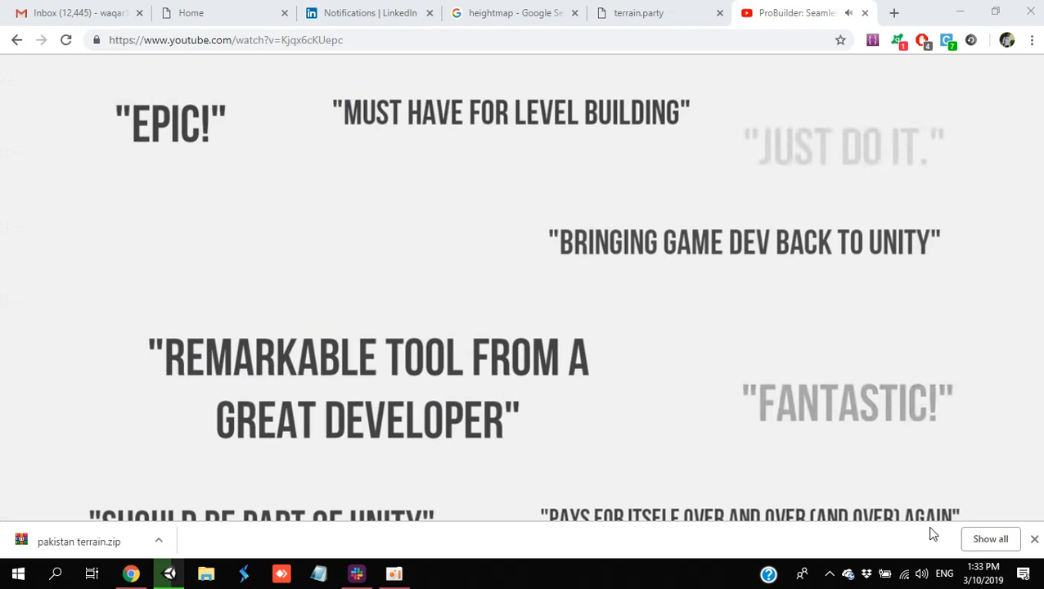
Step: Switch from Chrome back to the Unity editor with the brick-walled room scene
key(alt+Tab)
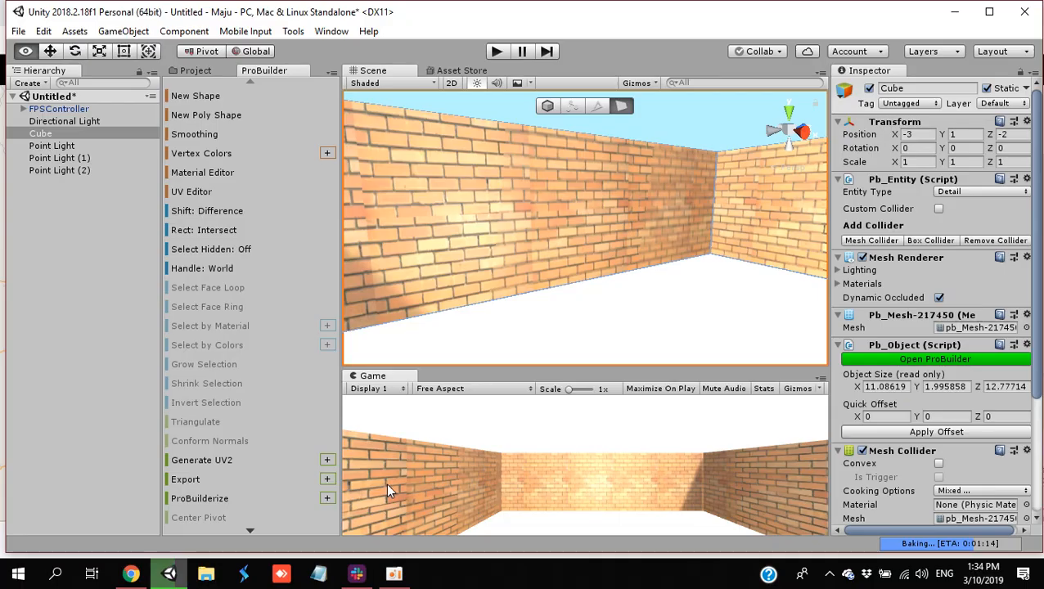
click(394, 573)
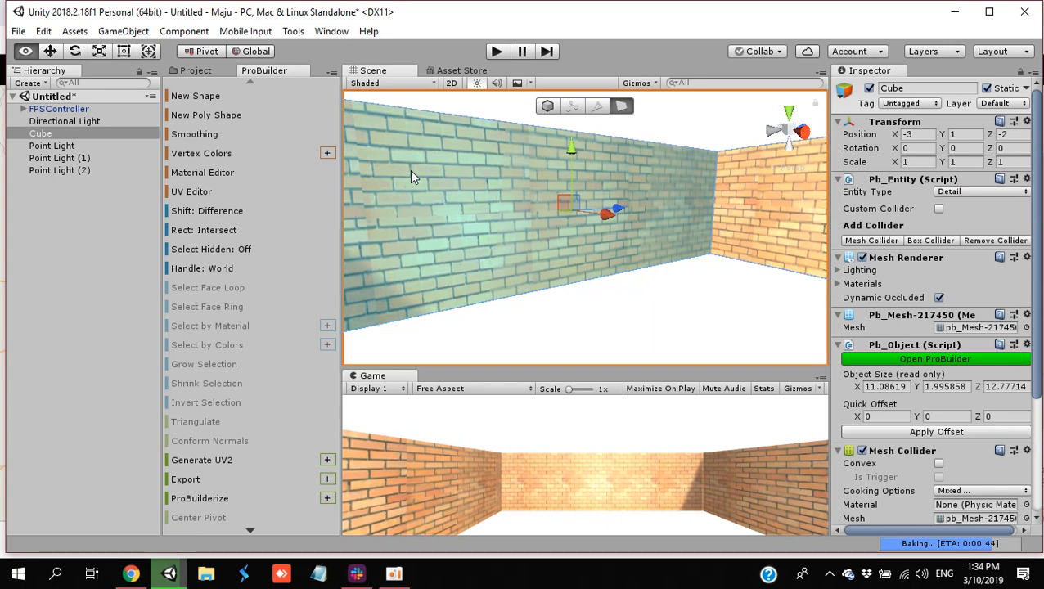
Step: Return to the Unity project and create a new empty scene, discarding the unsaved changes to the brick-wall scene
click(395, 574)
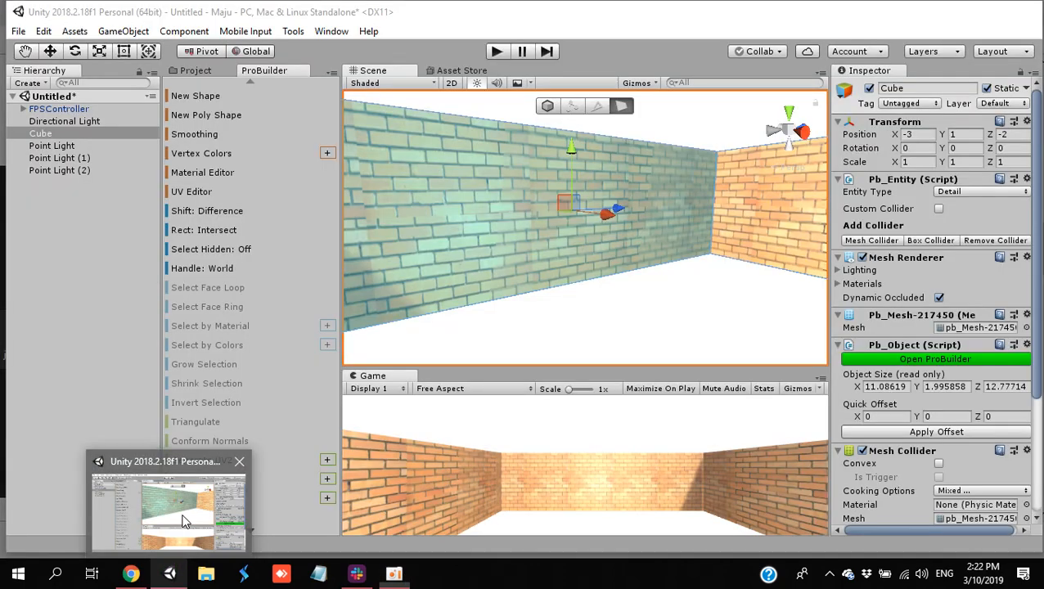
click(182, 520)
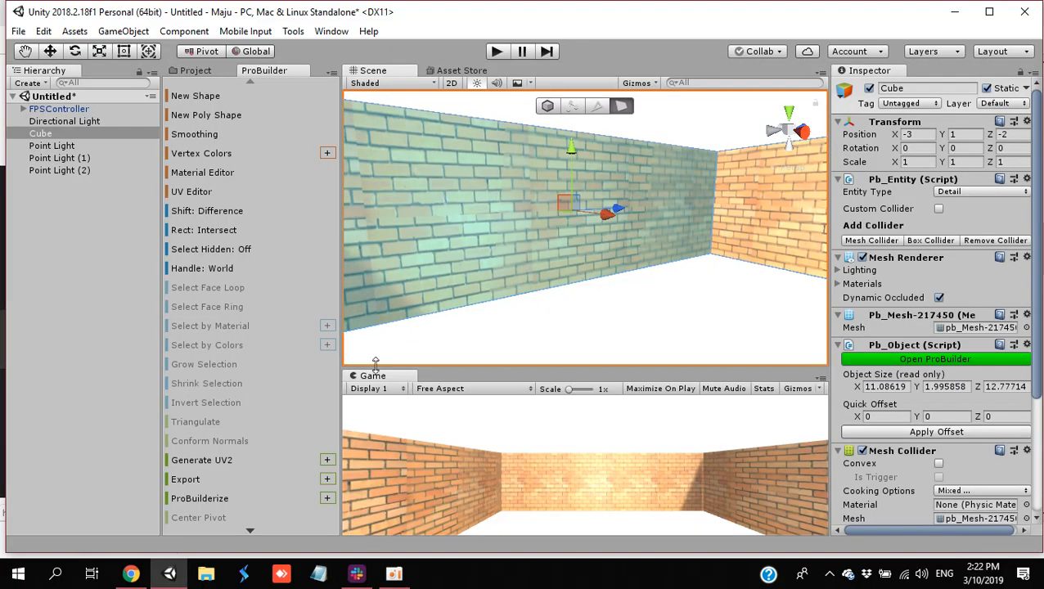
alt+drag(517, 280, 498, 330)
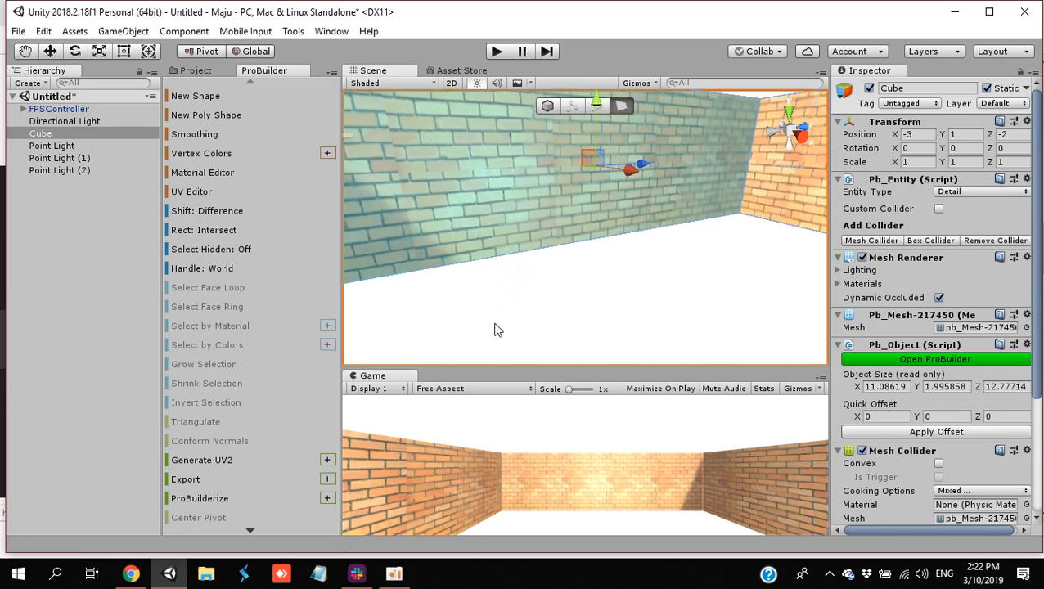
key(ctrl+n)
key(Tab)
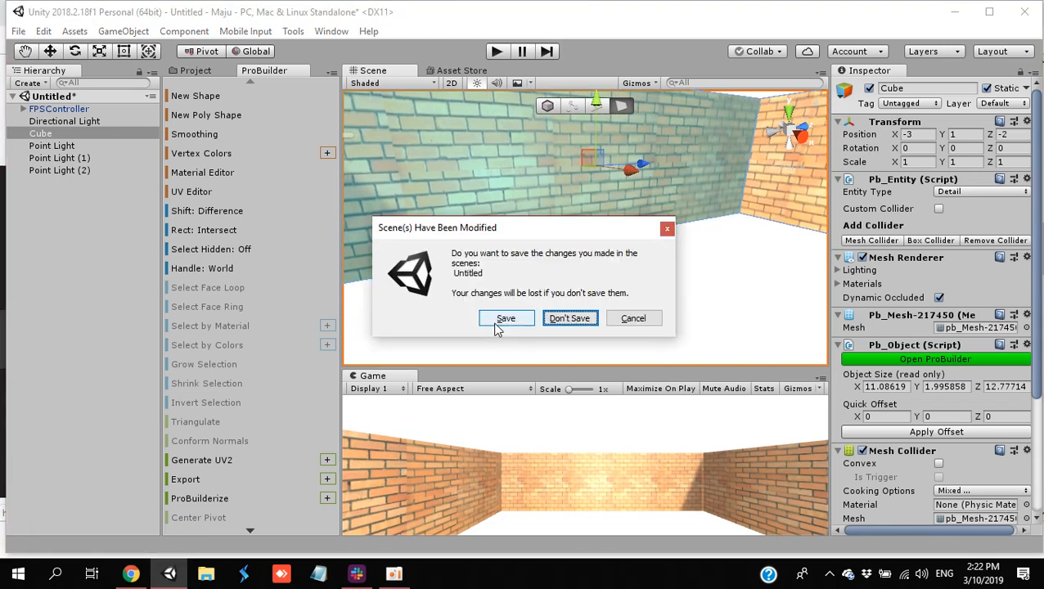
key(Return)
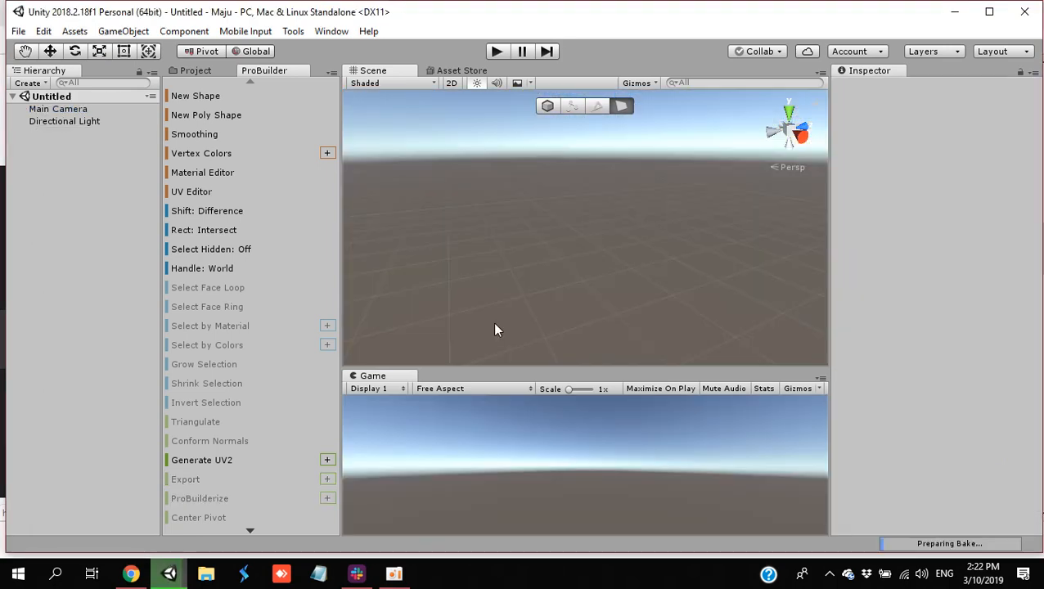
alt+drag(480, 237, 465, 275)
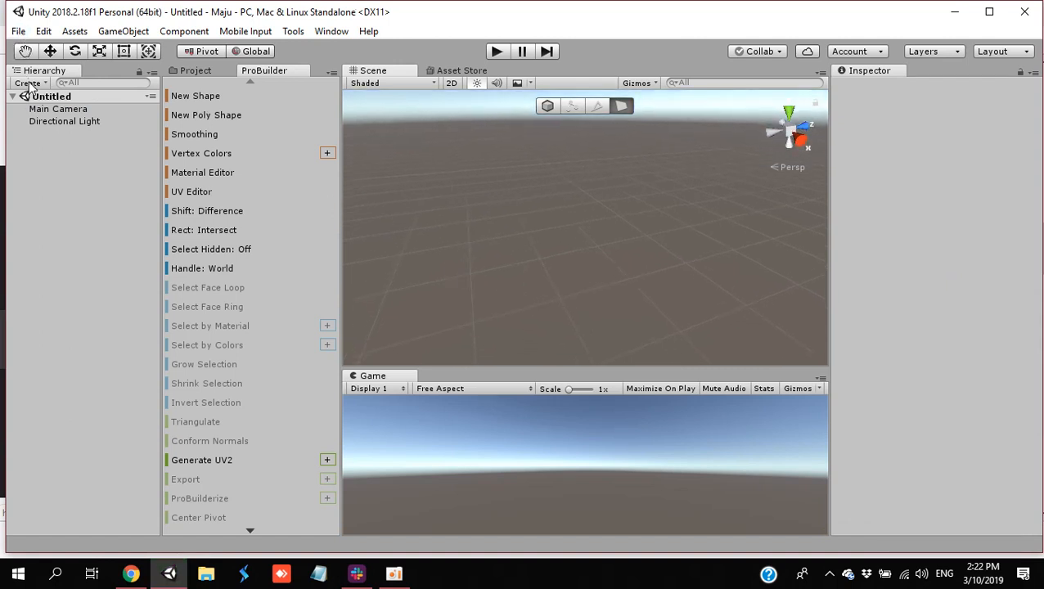
click(200, 112)
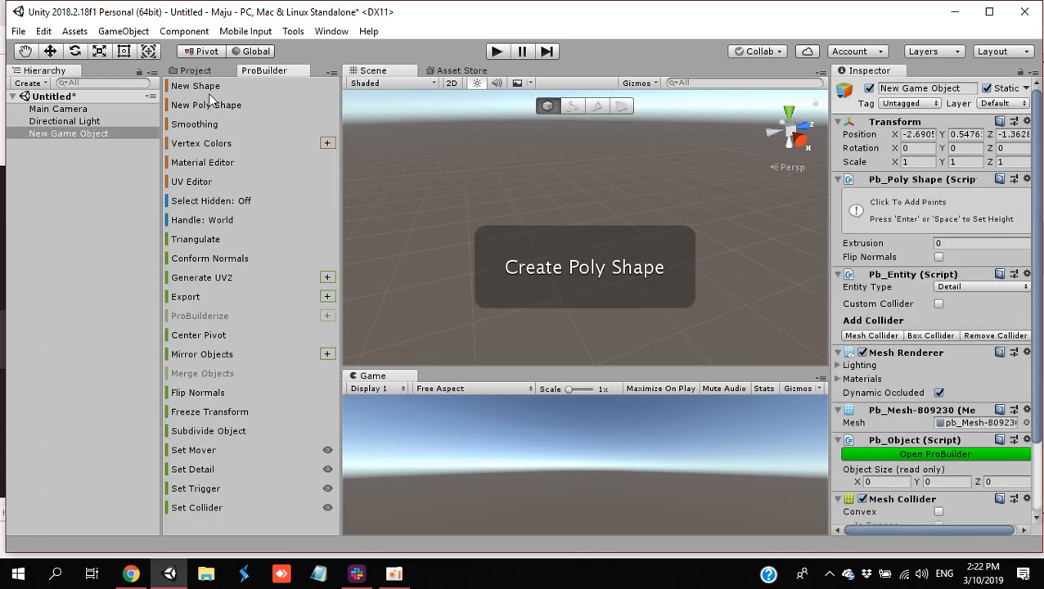
click(95, 132)
key(Delete)
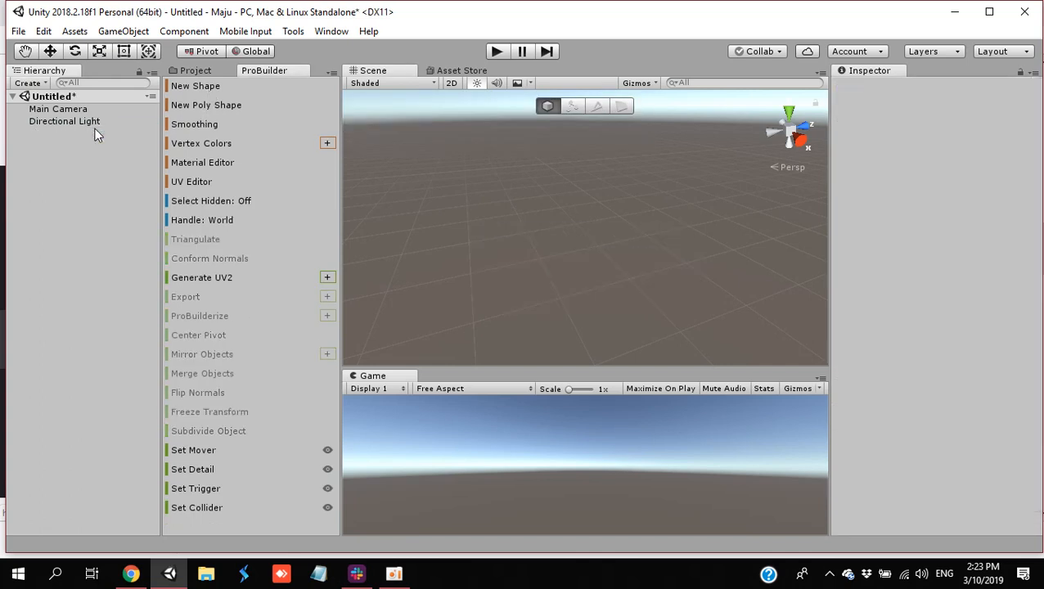
Step: Build a 1 × 1 × 1 ProBuilder cube at position 0, 0, 0 and close the Shape Tool
click(202, 86)
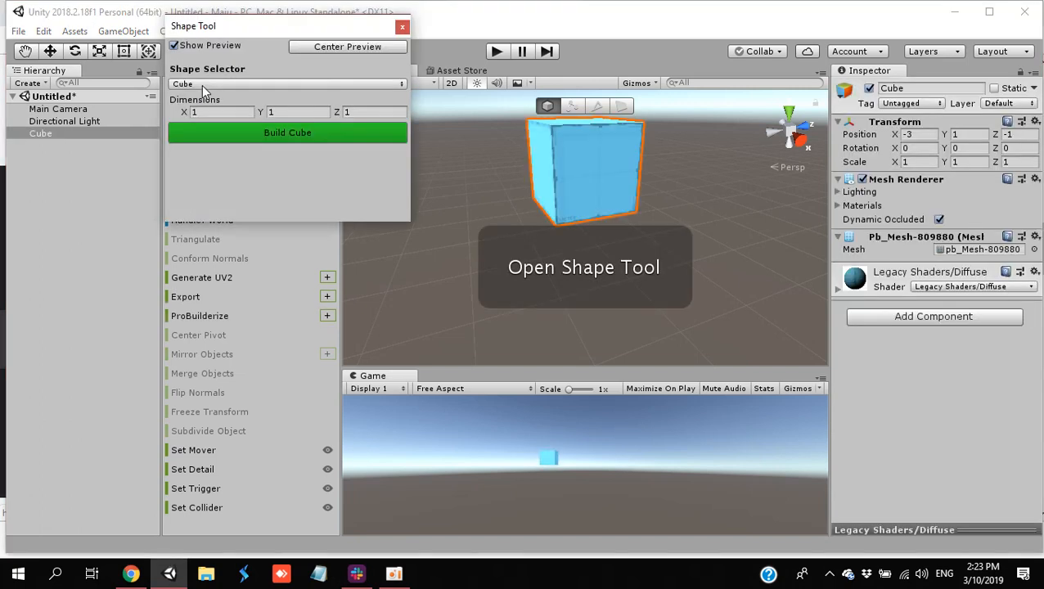
click(922, 135)
text(0)
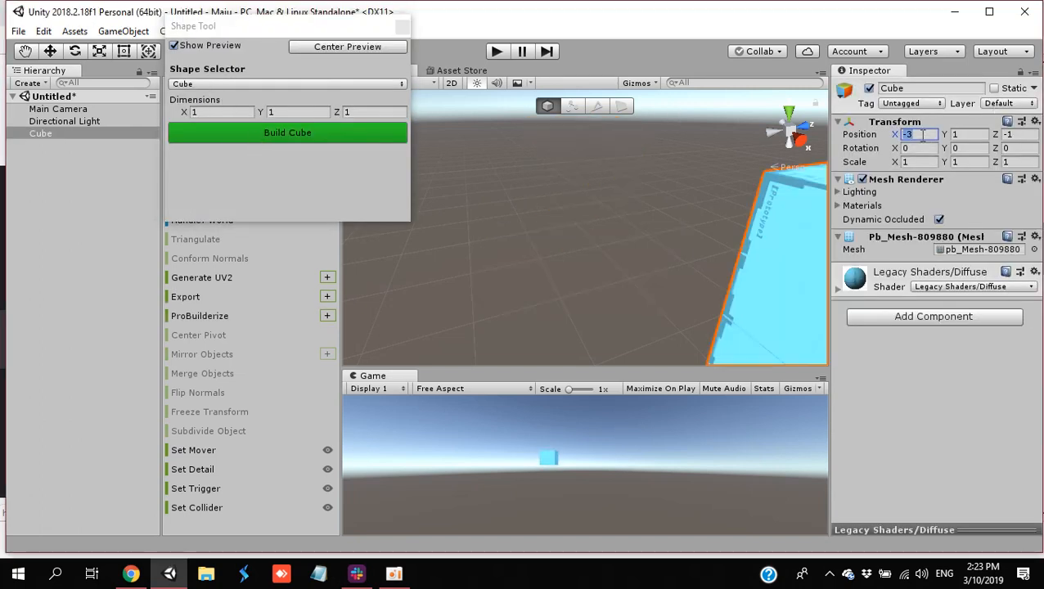
key(Tab)
text(0)
key(Tab)
text(0)
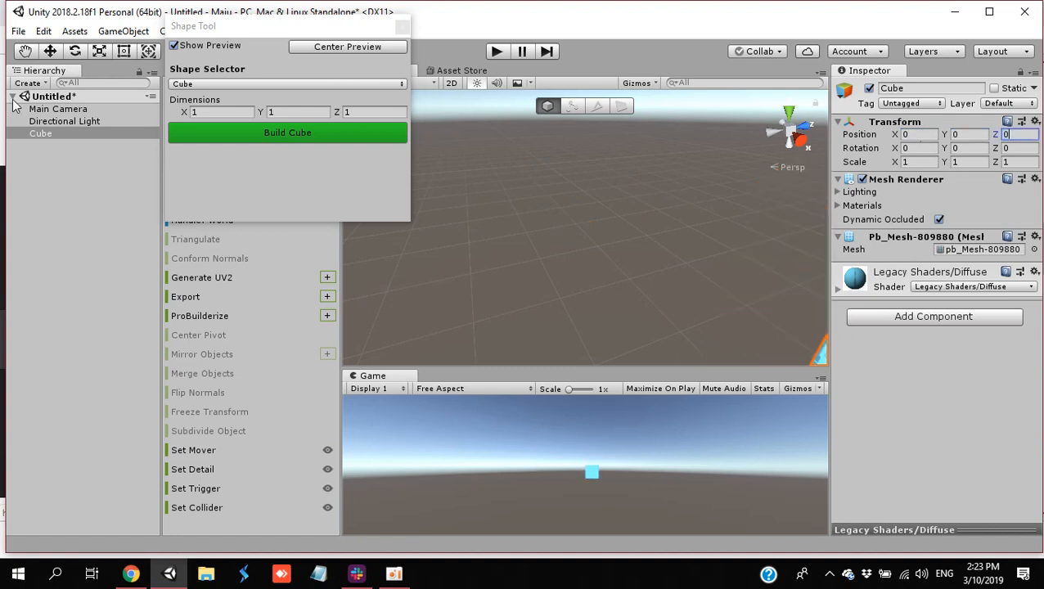
click(43, 134)
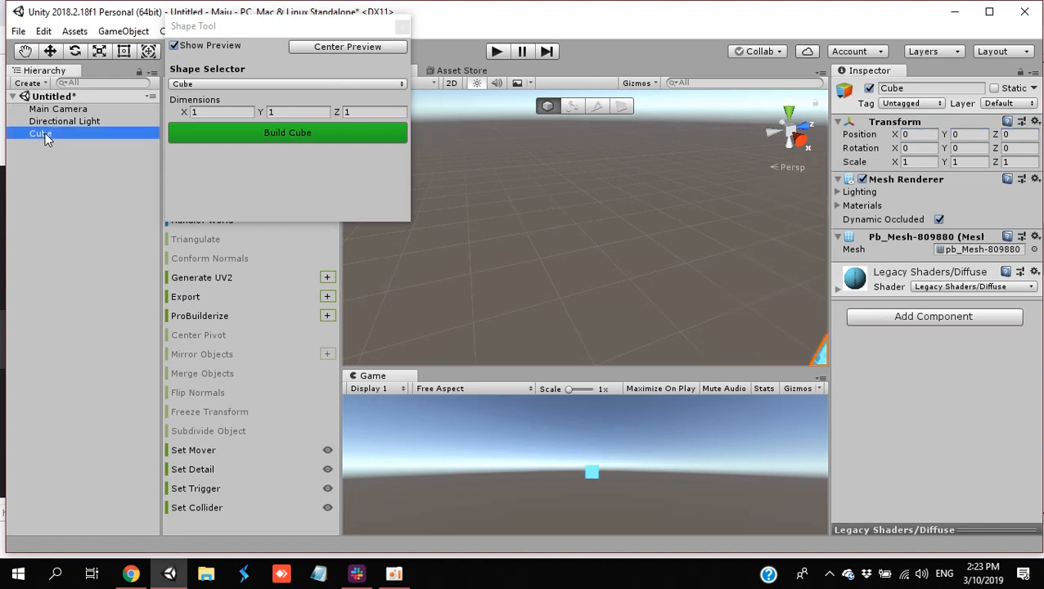
click(233, 139)
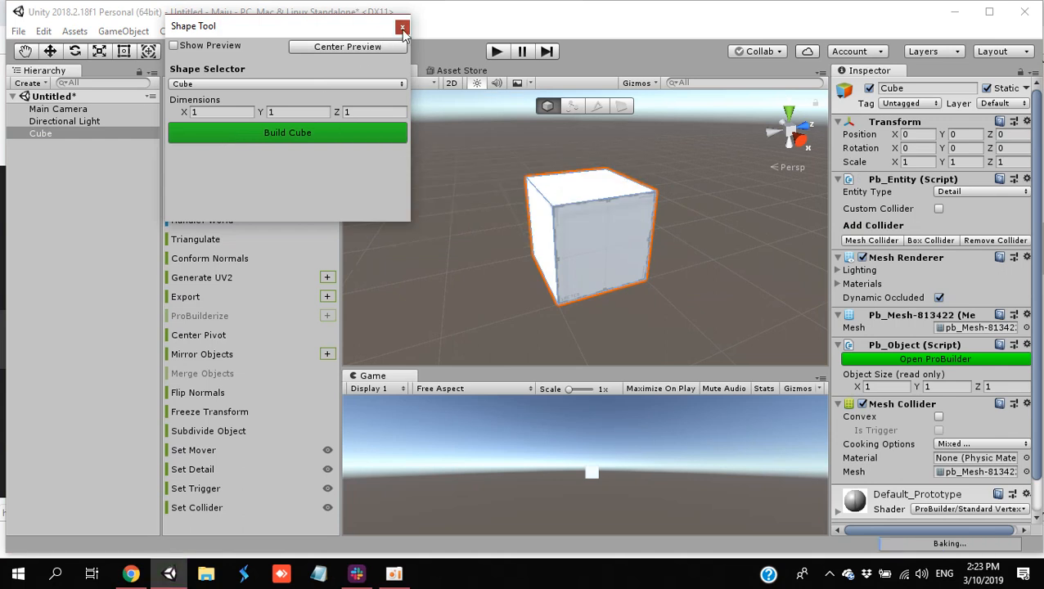
click(403, 30)
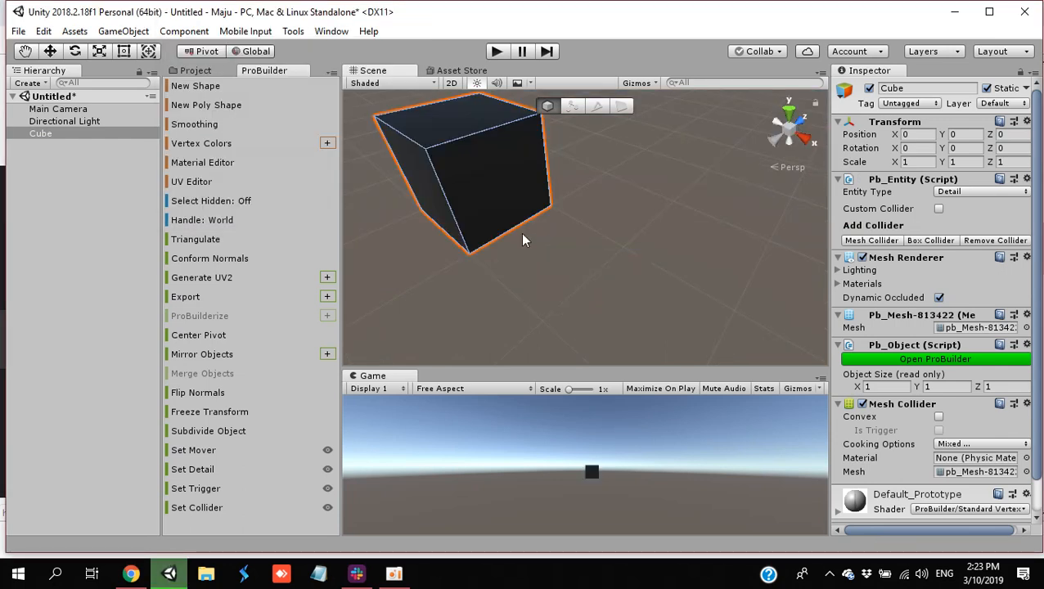
Step: In face selection mode, pull the cube's side and top faces outward into a block about 5.39 × 2.79 × 2.55
click(621, 105)
click(493, 173)
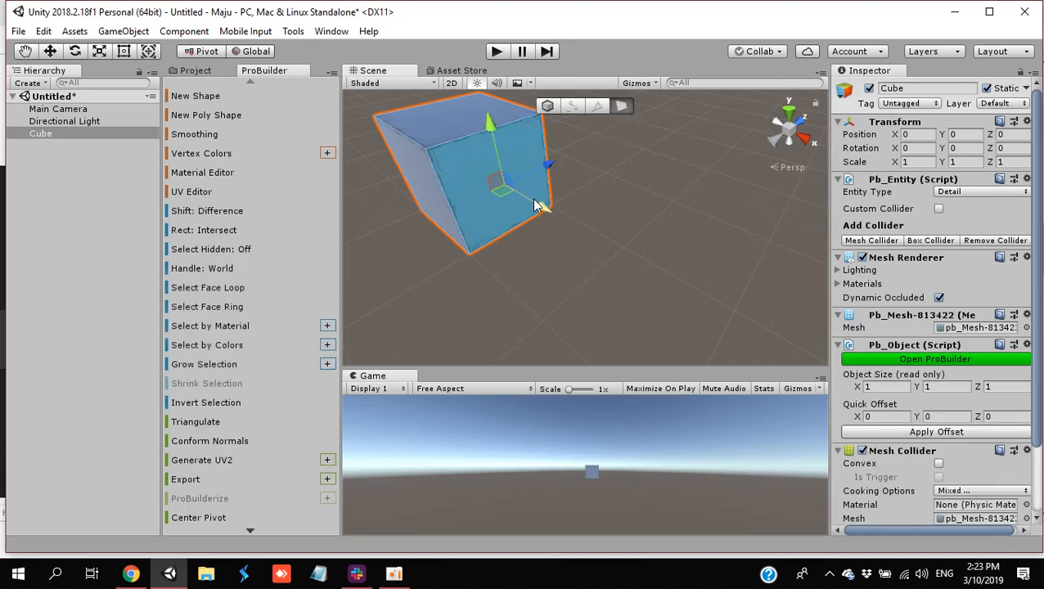
drag(542, 205, 615, 296)
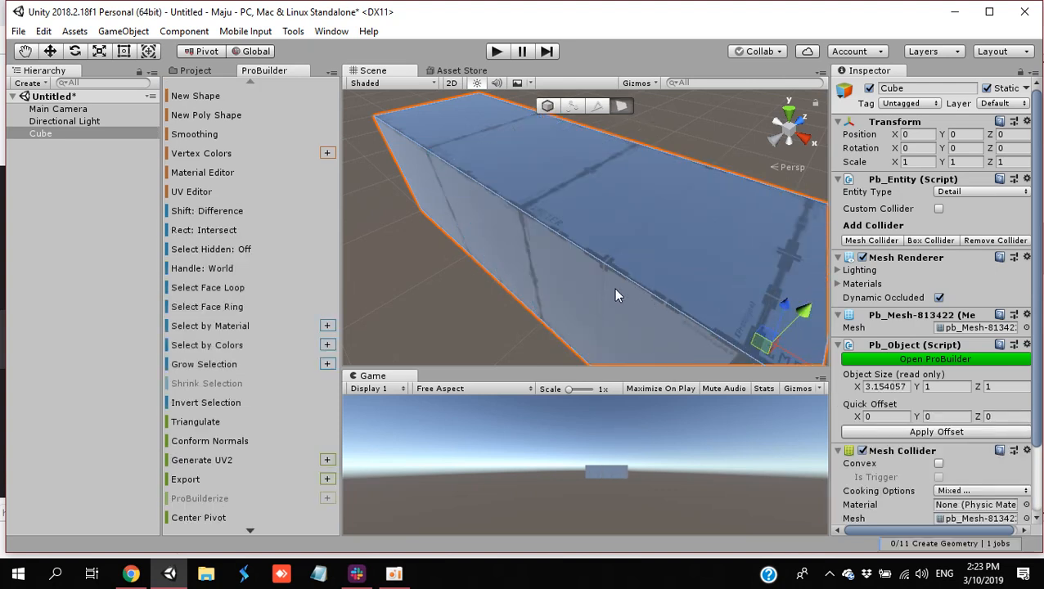
click(555, 271)
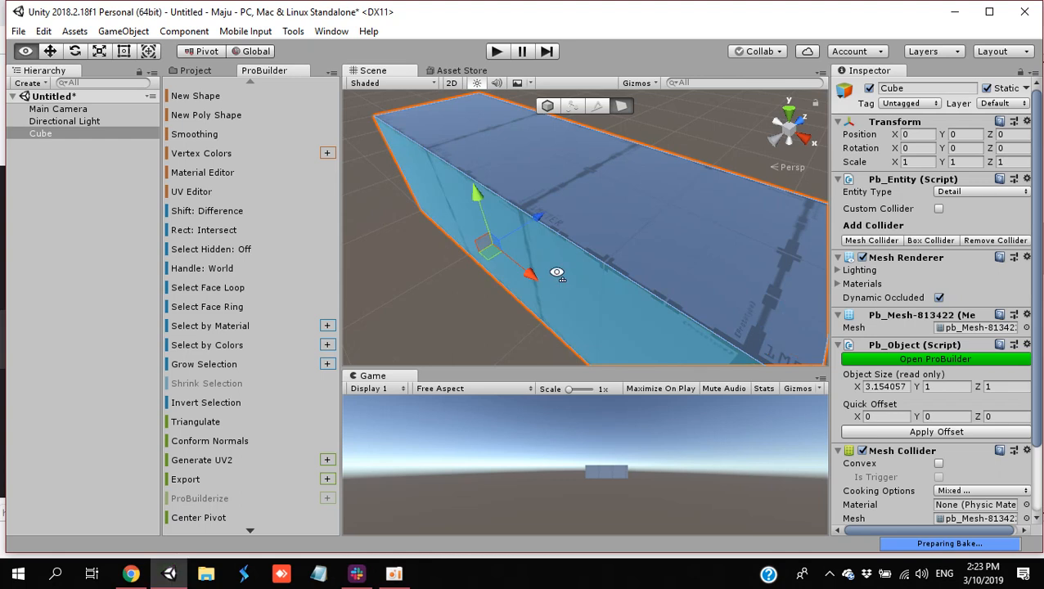
scroll(556, 273, down, 10)
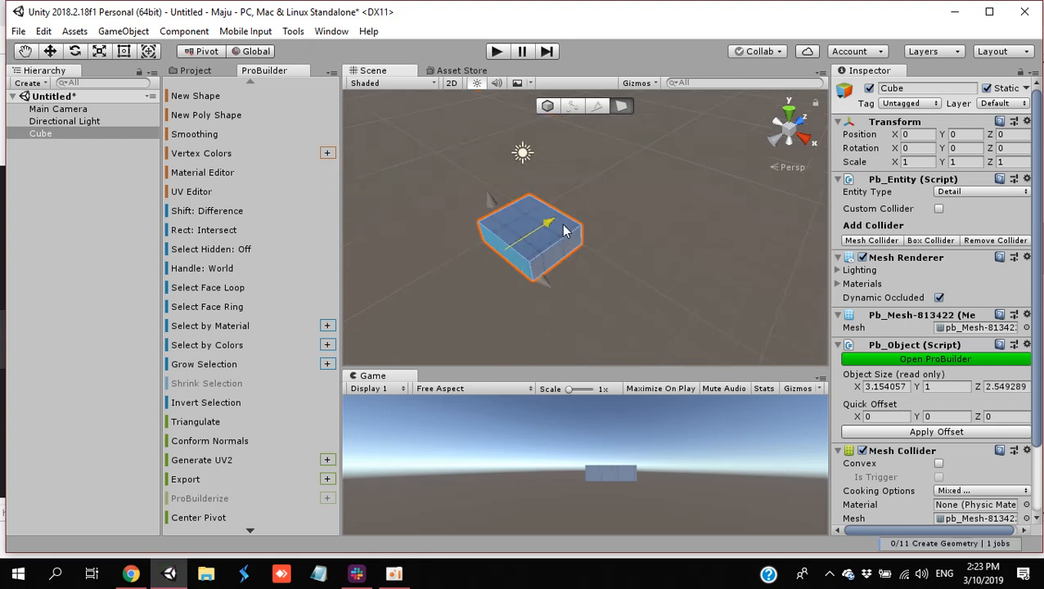
click(603, 238)
click(537, 229)
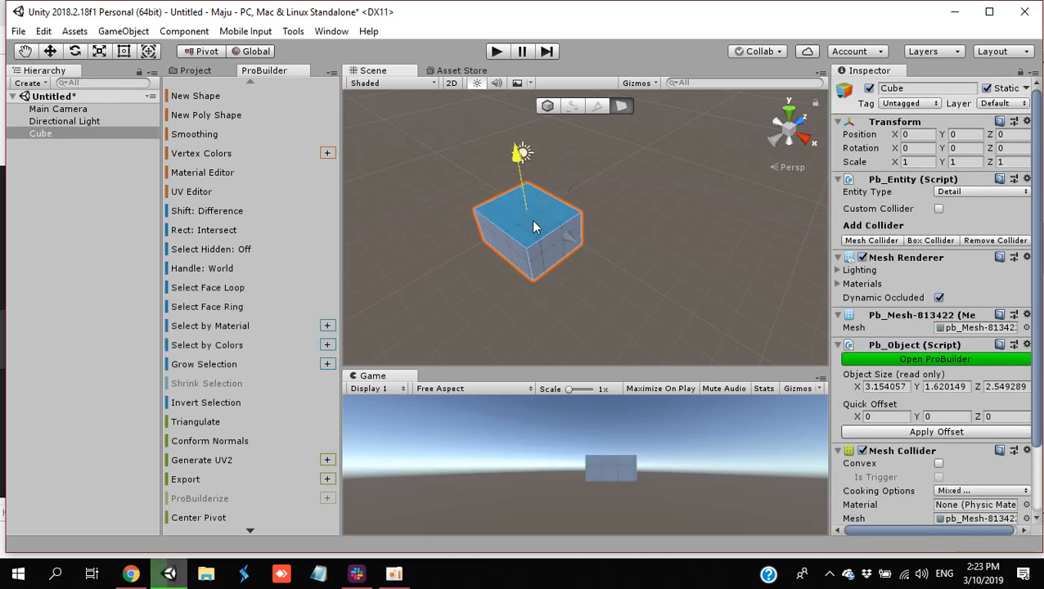
drag(532, 220, 623, 300)
alt+drag(674, 274, 714, 250)
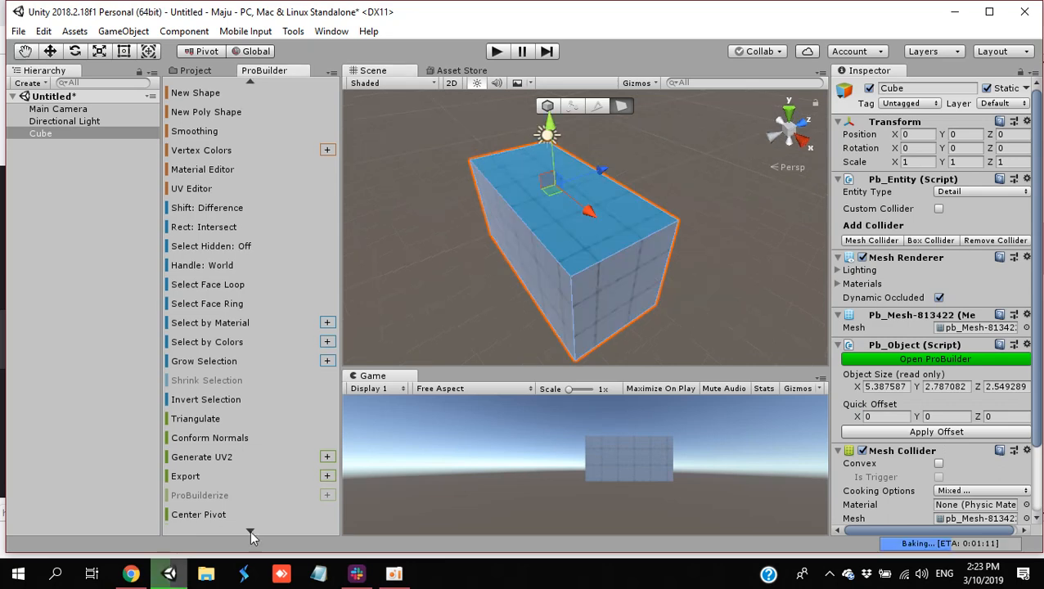
Step: Extrude the block's top face by 0.5 and lower the whole object to about Y position -0.29
click(251, 531)
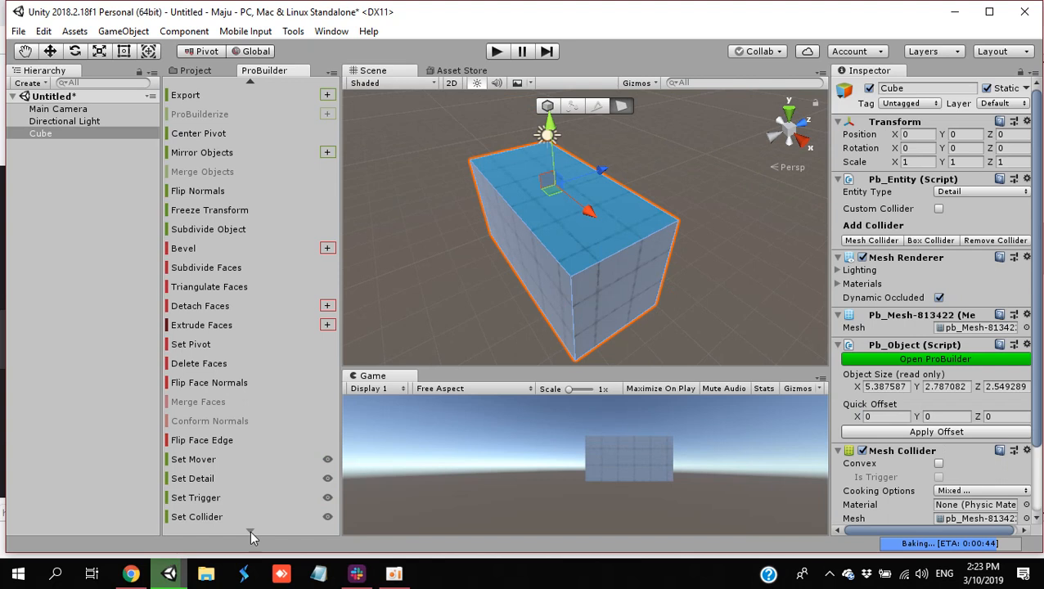
click(202, 324)
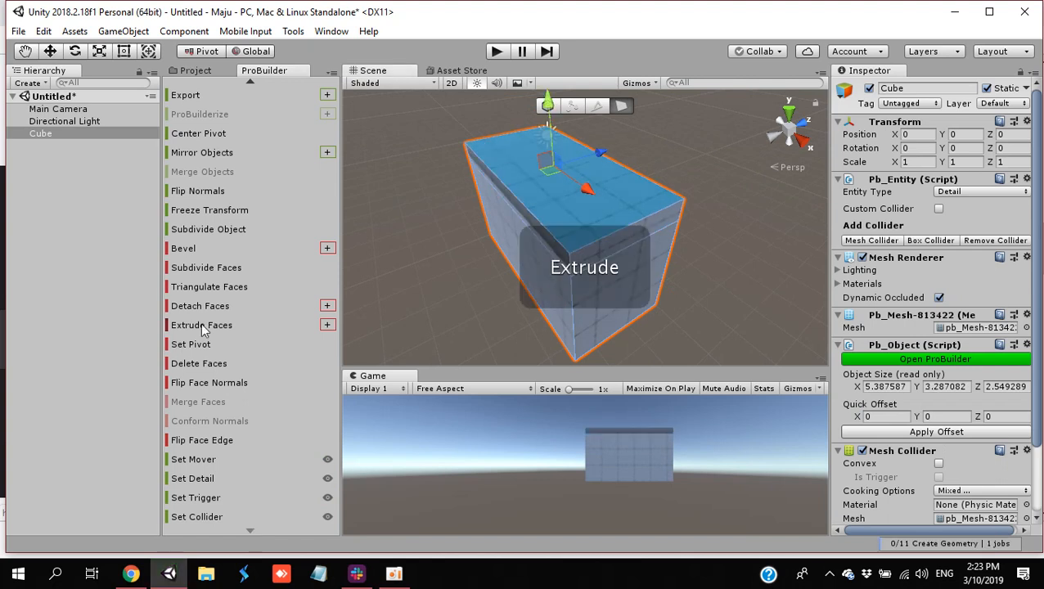
click(548, 106)
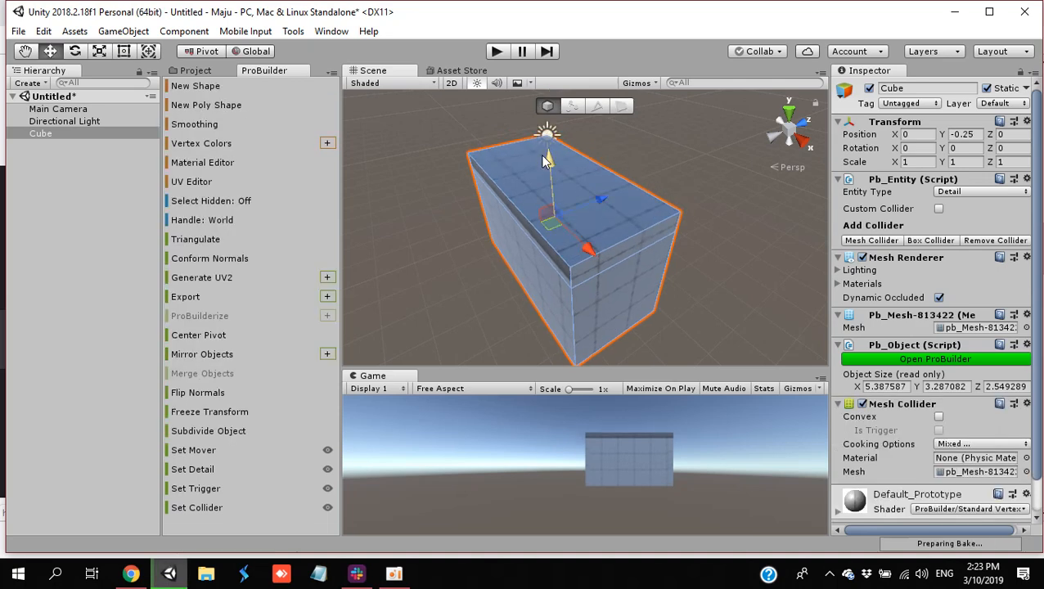
Step: Lower the extruded top face to leave a thin layer, making the object's overall height about 2.89
click(626, 107)
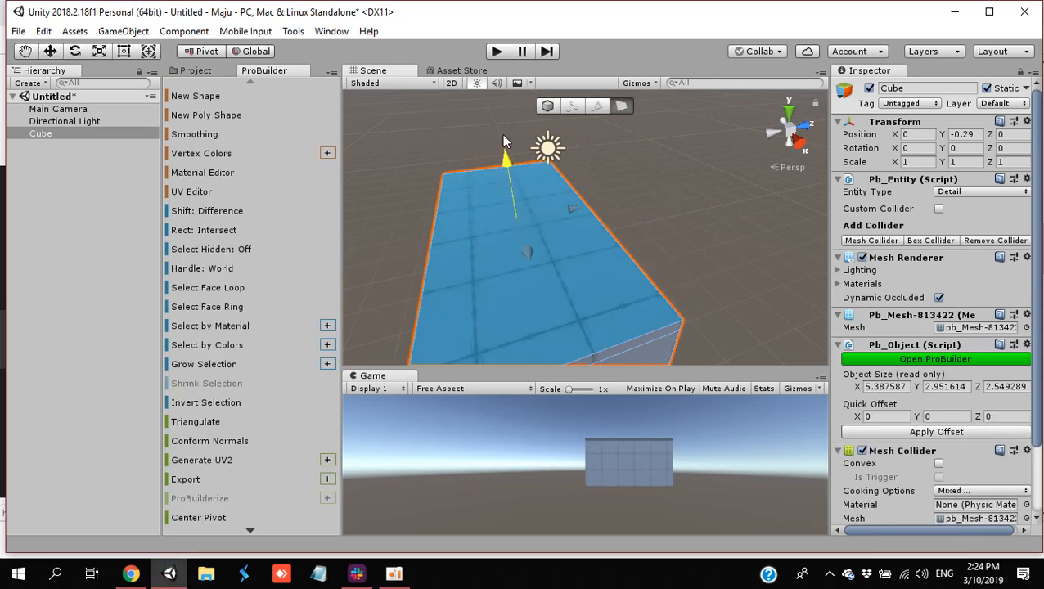
drag(504, 136, 505, 152)
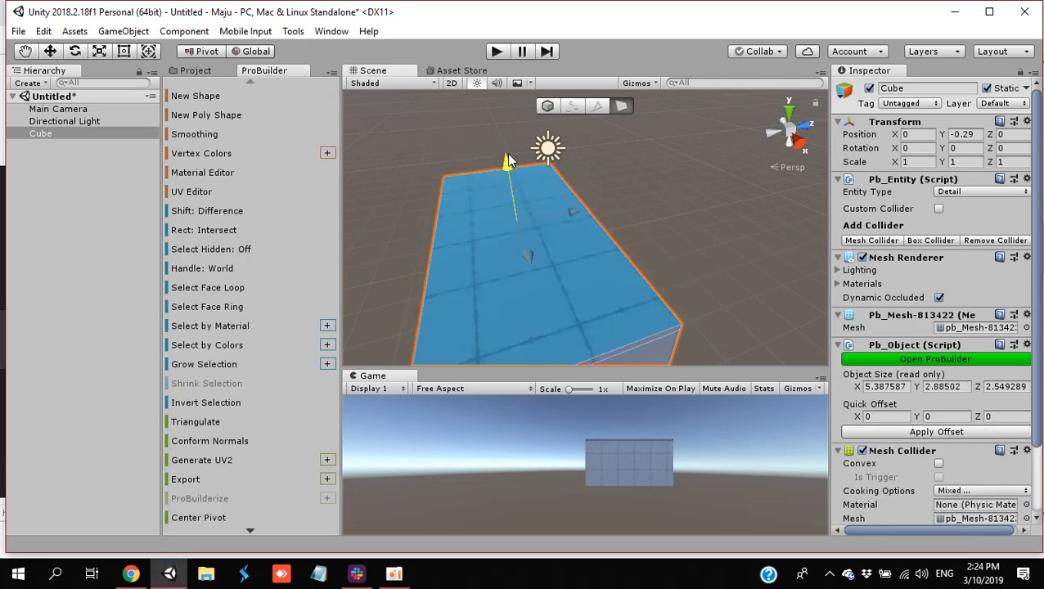
right_drag(519, 144, 646, 238)
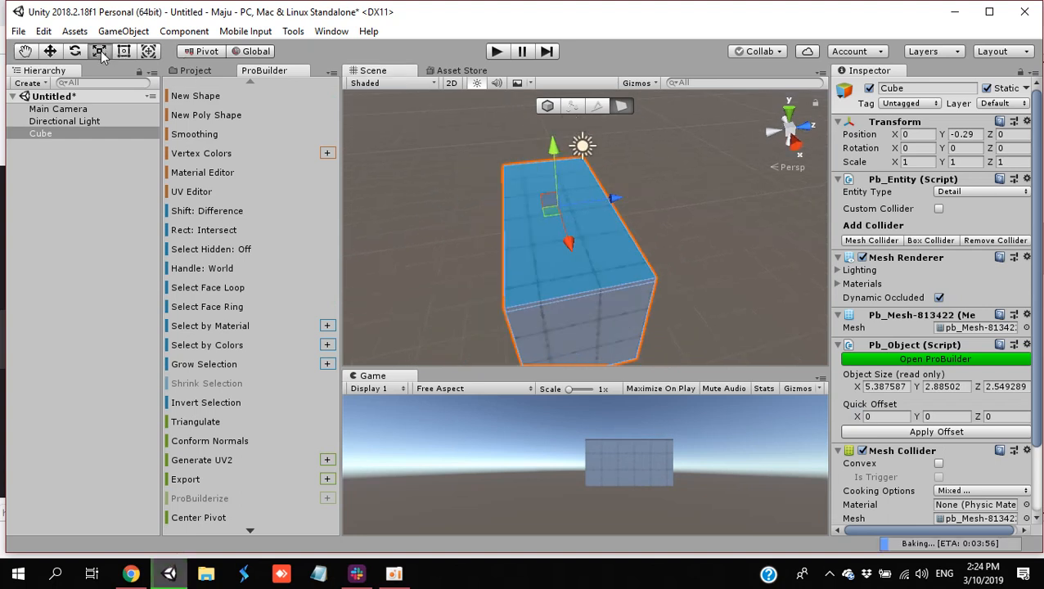
Step: Scale the top face up slightly to about 5.50 × 2.60 as an overhang and extrude it upward
click(102, 56)
mouse_move(557, 209)
mouse_down()
mouse_move(558, 197)
mouse_move(558, 207)
mouse_up()
key(ctrl+e)
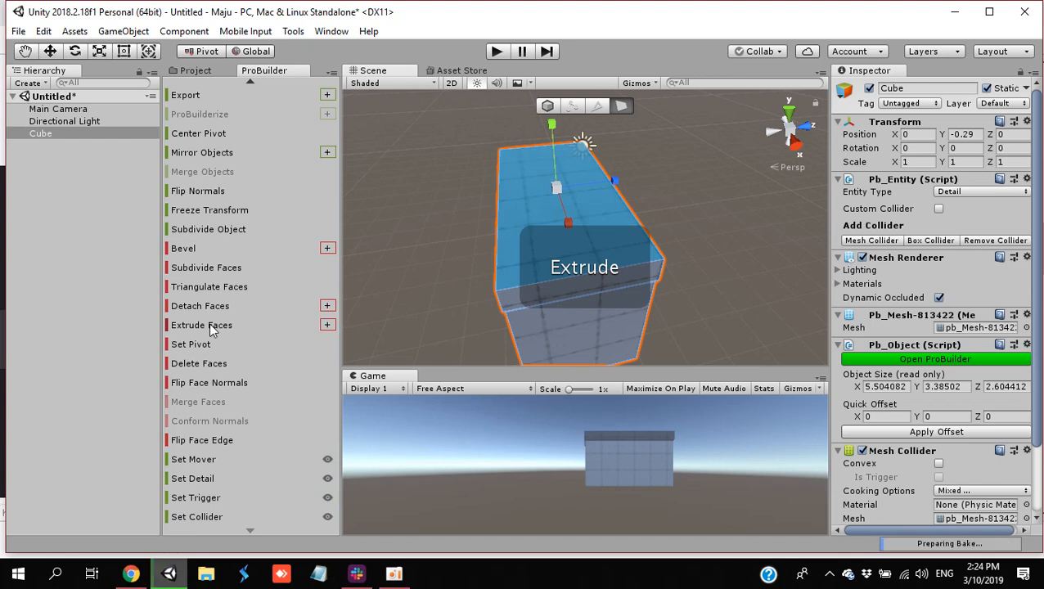
Step: Reselect the top face and raise it to an overall object height of about 4.25
click(416, 257)
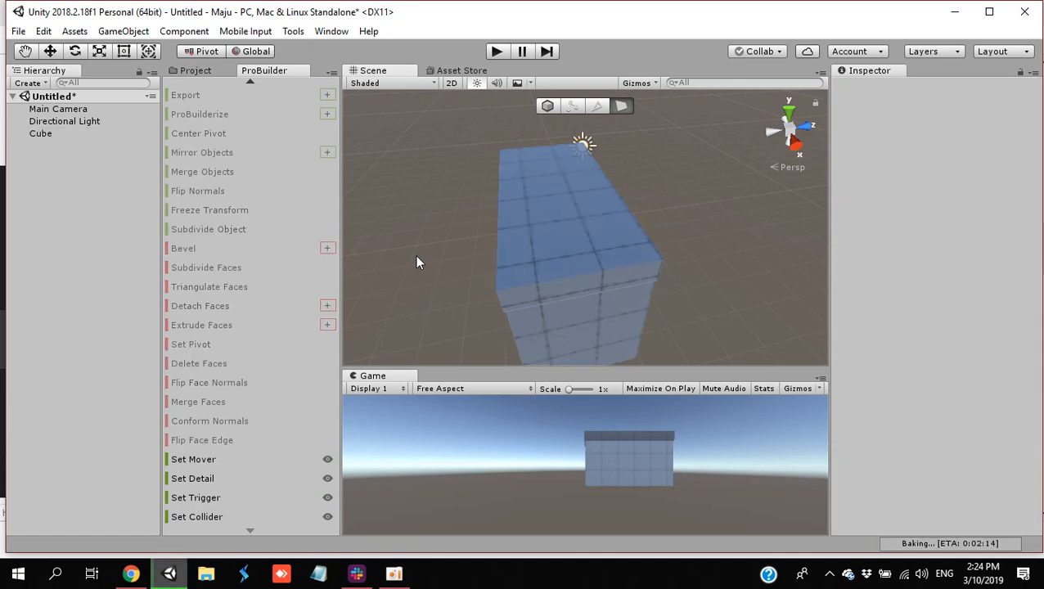
click(562, 231)
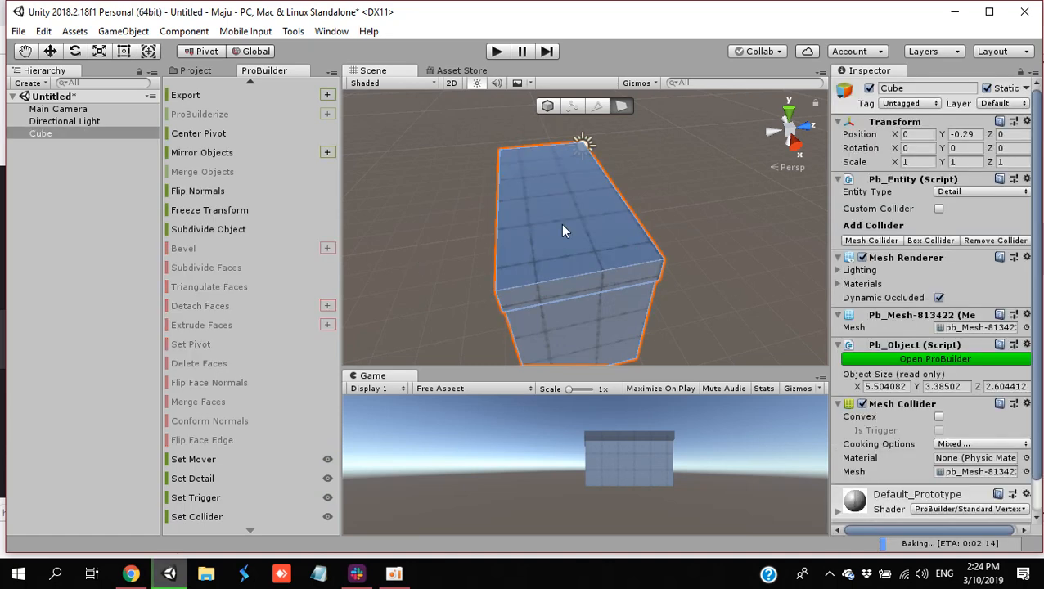
click(562, 229)
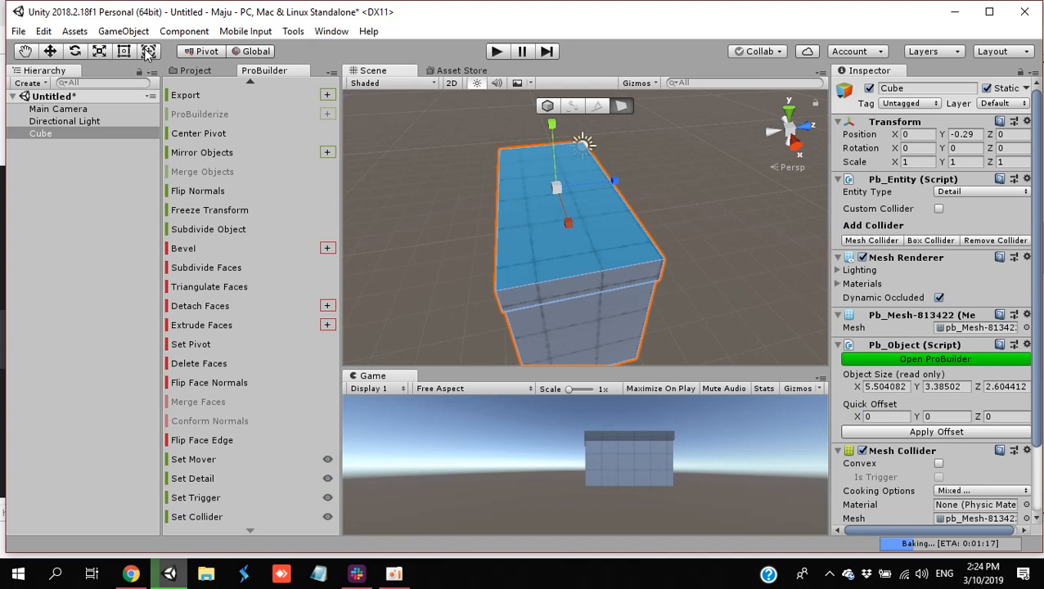
mouse_move(552, 124)
mouse_down()
mouse_move(552, 82)
mouse_move(556, 117)
mouse_up()
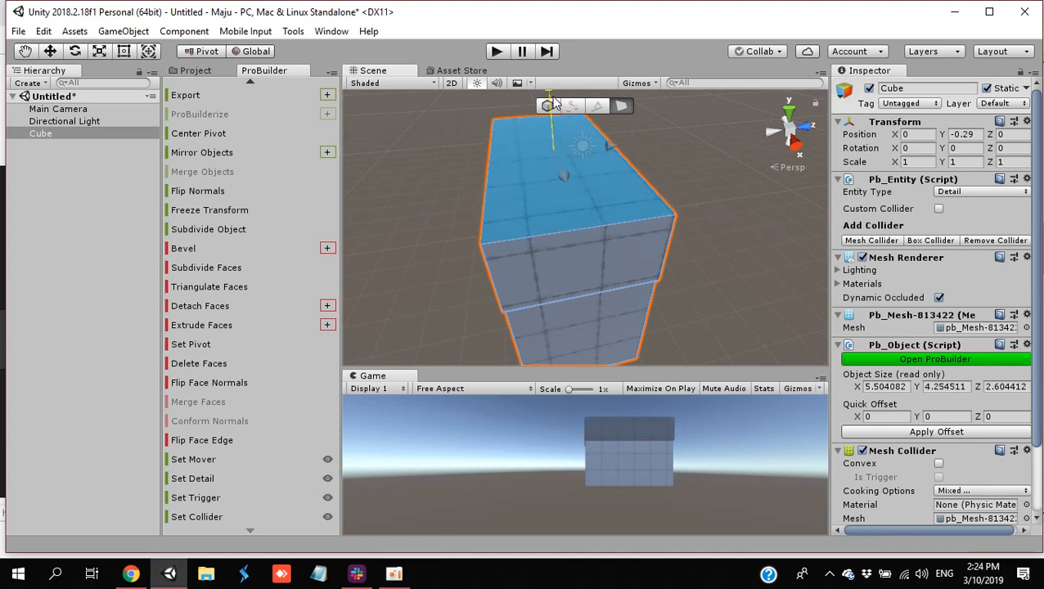
Step: Move the two long top edges of the roof block inward toward each other to form a narrow gable ridge
click(598, 108)
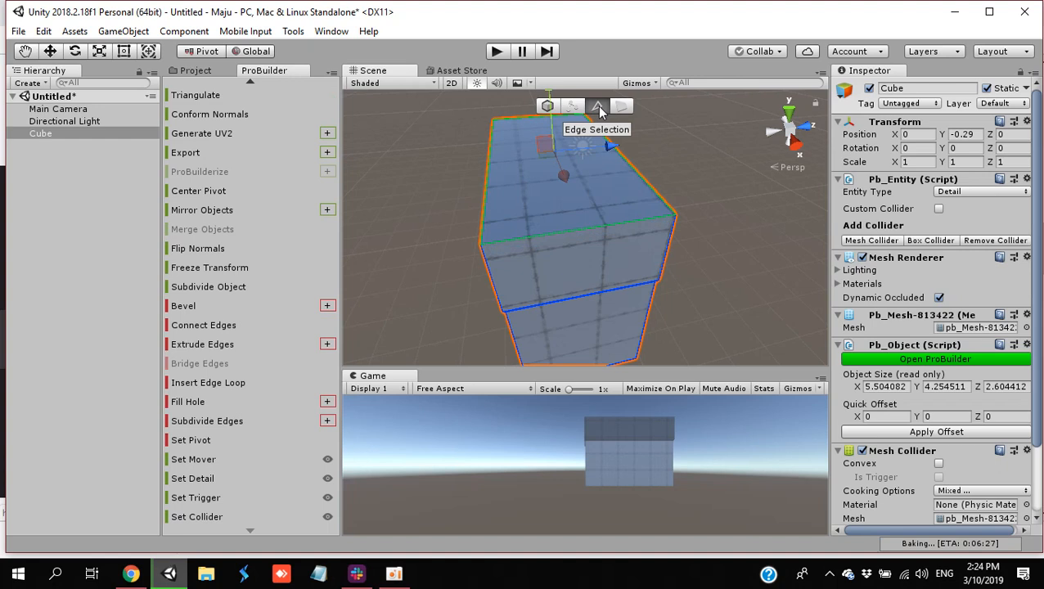
mouse_move(609, 146)
mouse_down()
mouse_move(596, 152)
mouse_move(635, 172)
mouse_move(631, 159)
mouse_move(619, 162)
mouse_up()
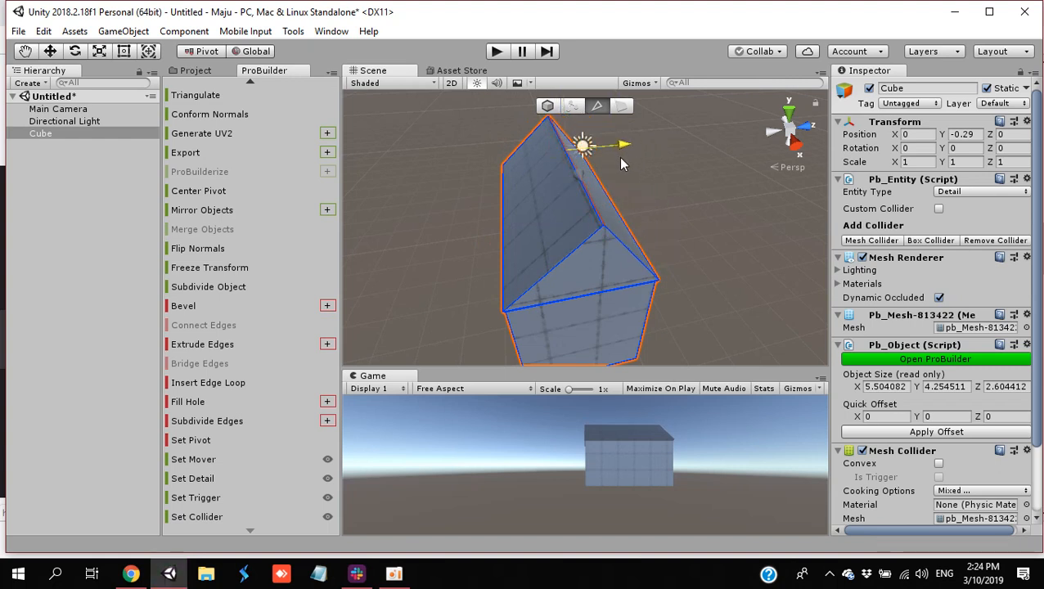
alt+drag(689, 231, 673, 251)
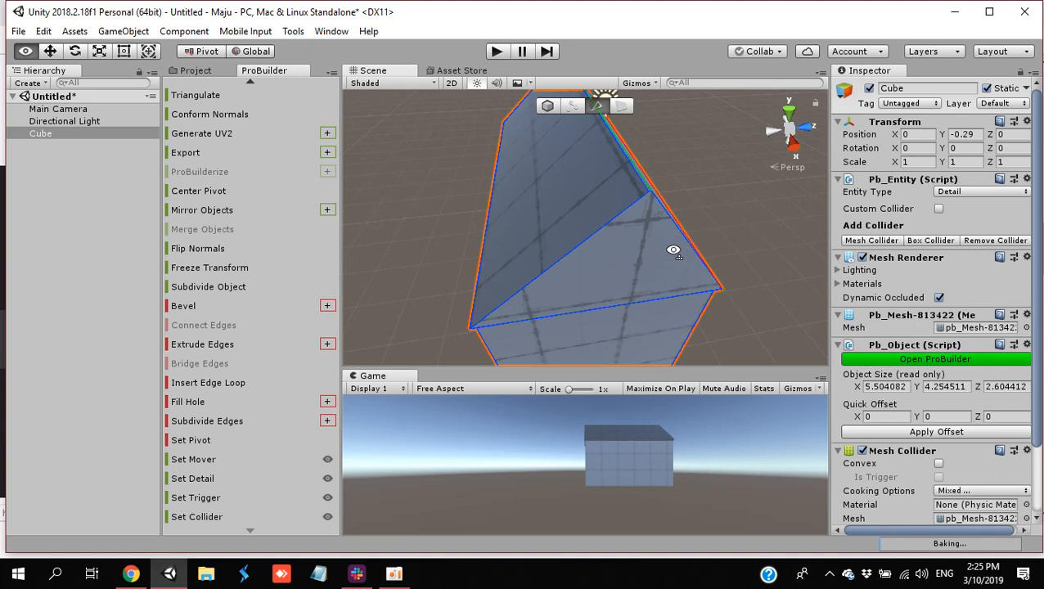
alt+drag(672, 251, 667, 218)
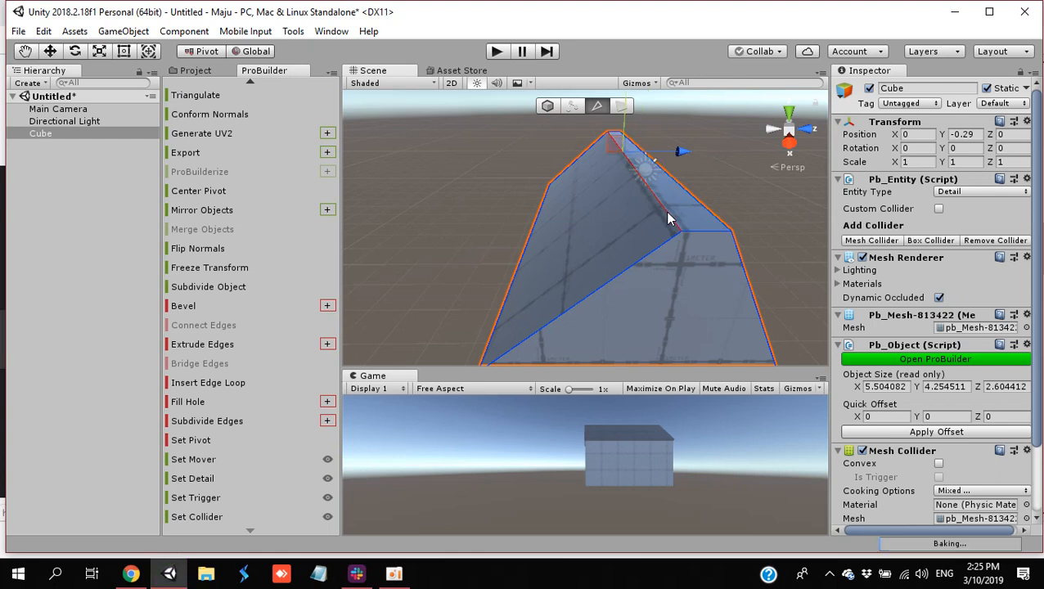
click(667, 218)
drag(678, 154, 662, 159)
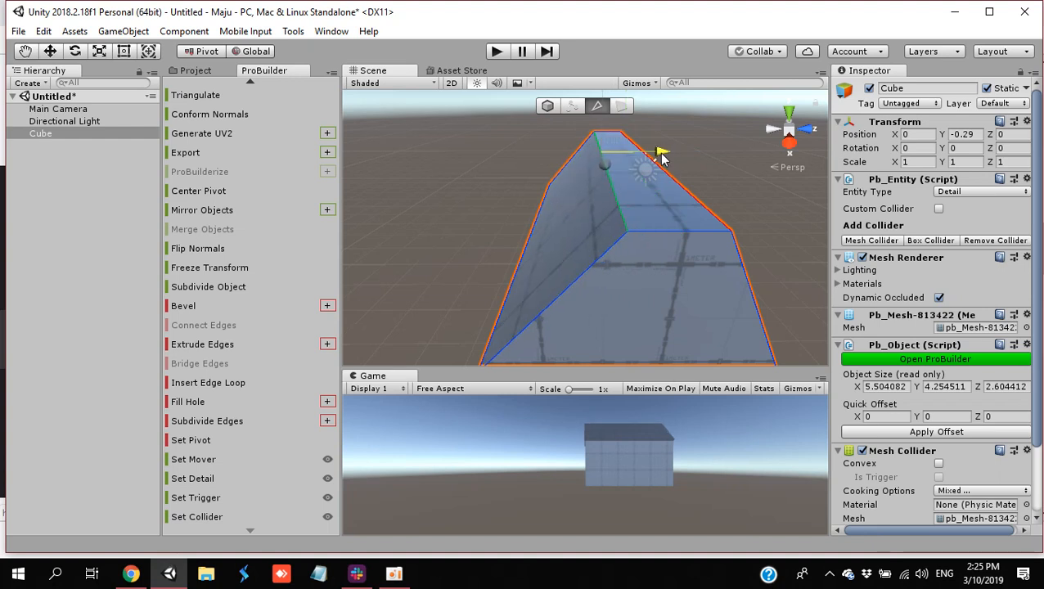
click(707, 213)
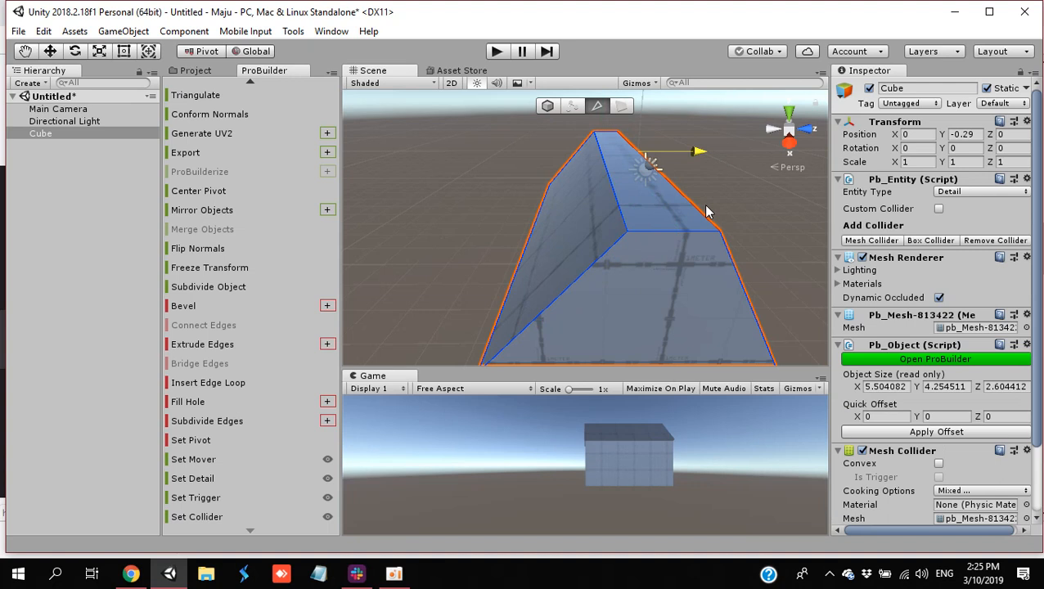
drag(692, 154, 674, 160)
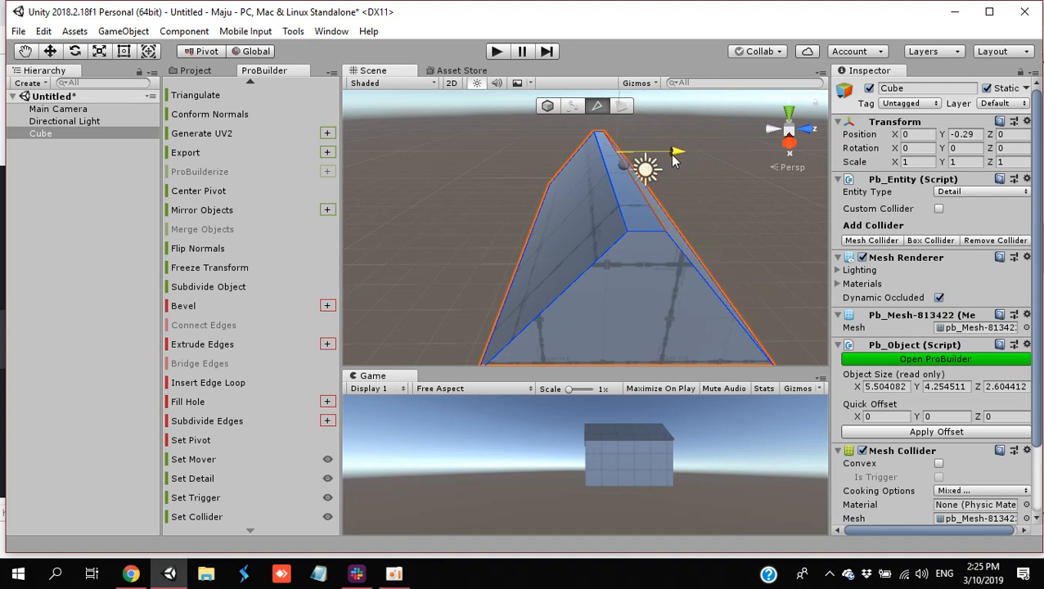
Step: Extrude the gable-end wall face and scale the new face narrower and shorter into a door shape
right_drag(746, 233, 705, 208)
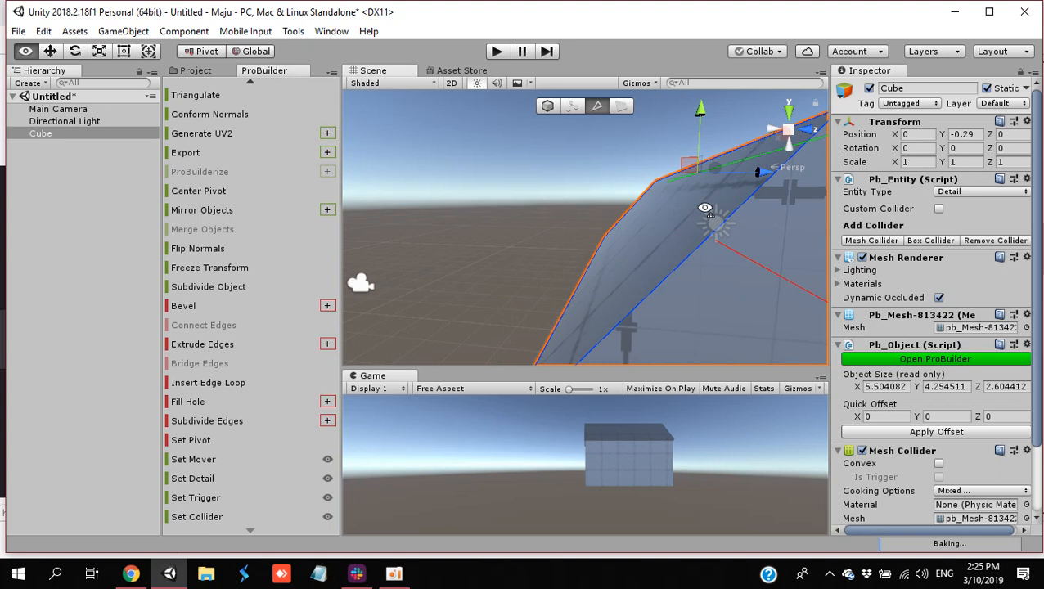
key(f)
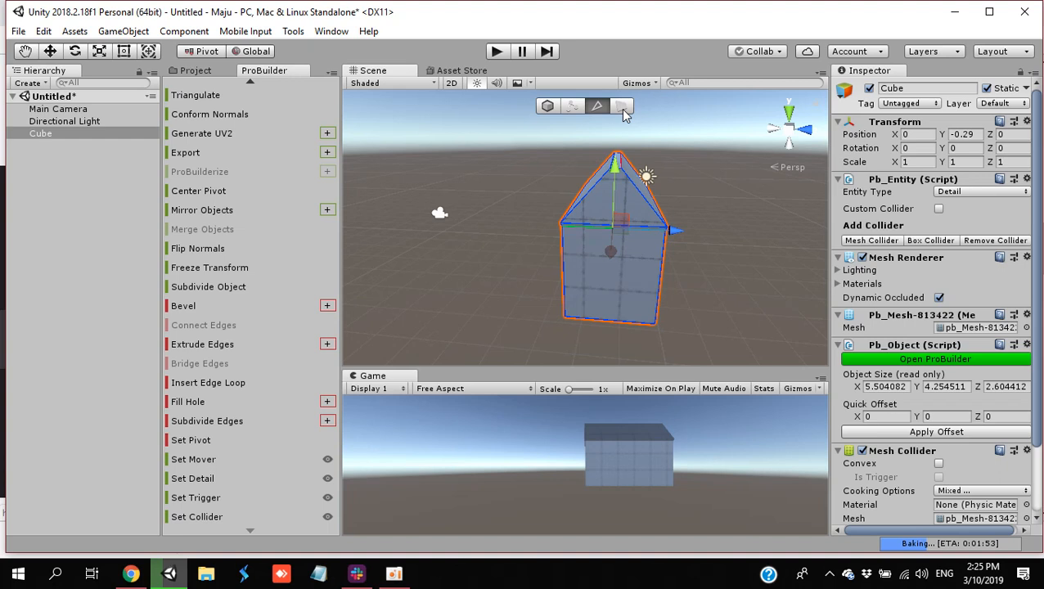
click(624, 110)
click(610, 274)
click(196, 384)
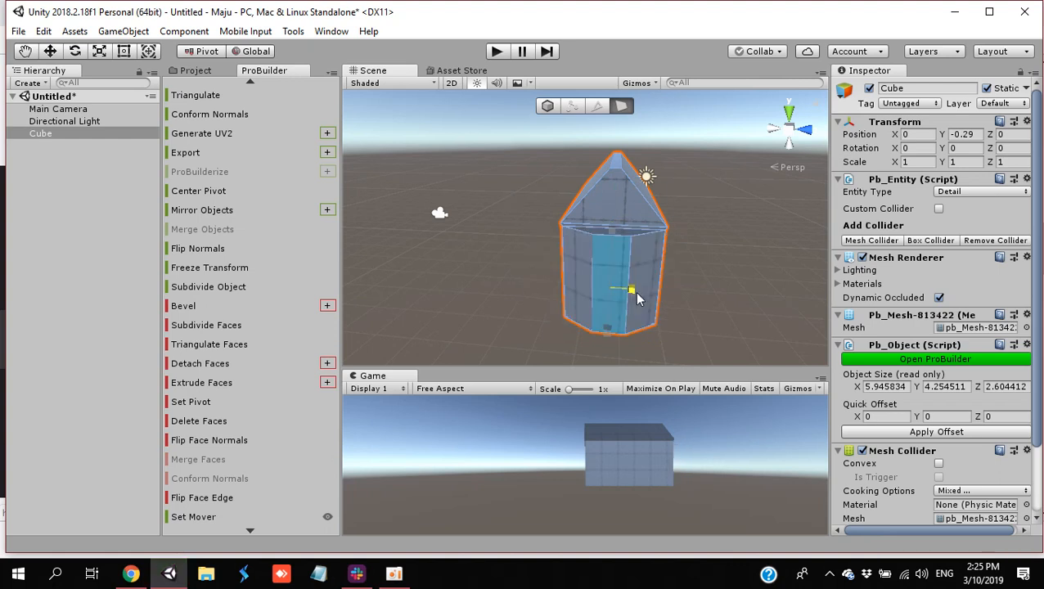
drag(632, 292, 637, 291)
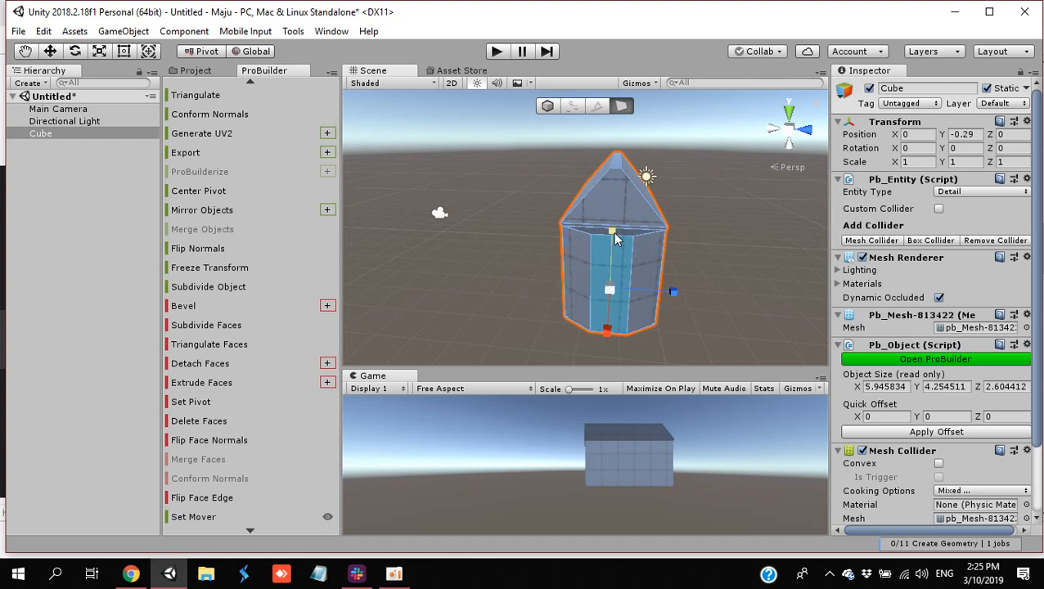
drag(618, 234, 614, 253)
Step: Lower the door face and push it back to the wall, then extrude it again and reduce its depth to a thin door panel
key(e)
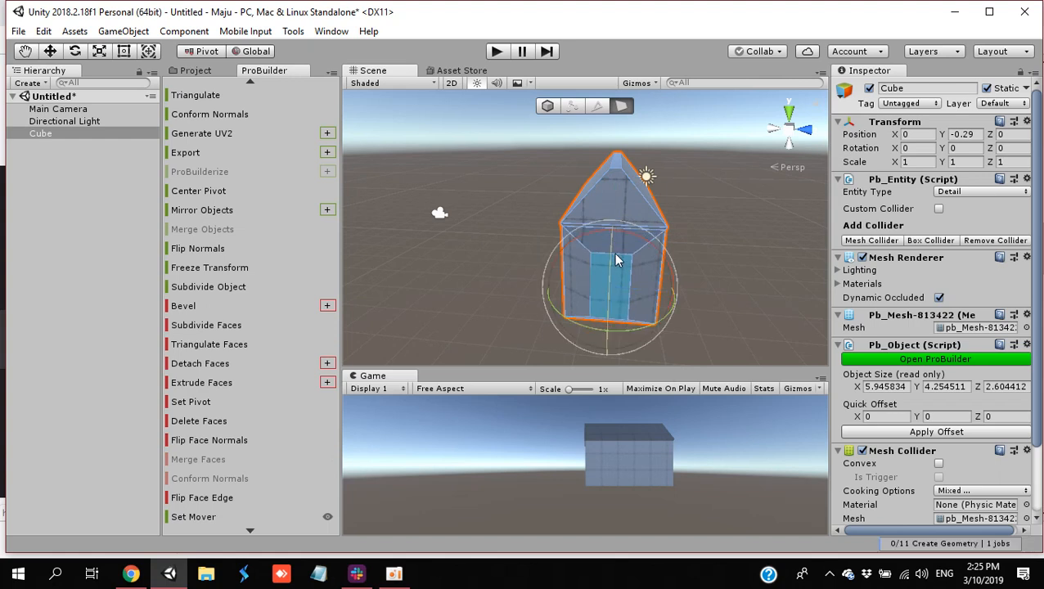
key(w)
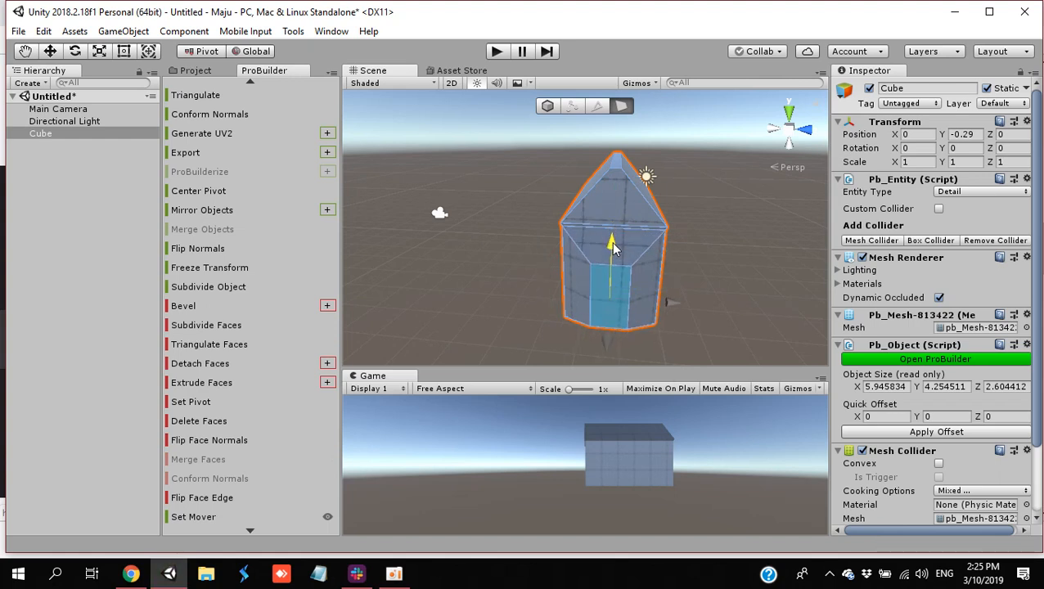
alt+drag(614, 245, 657, 290)
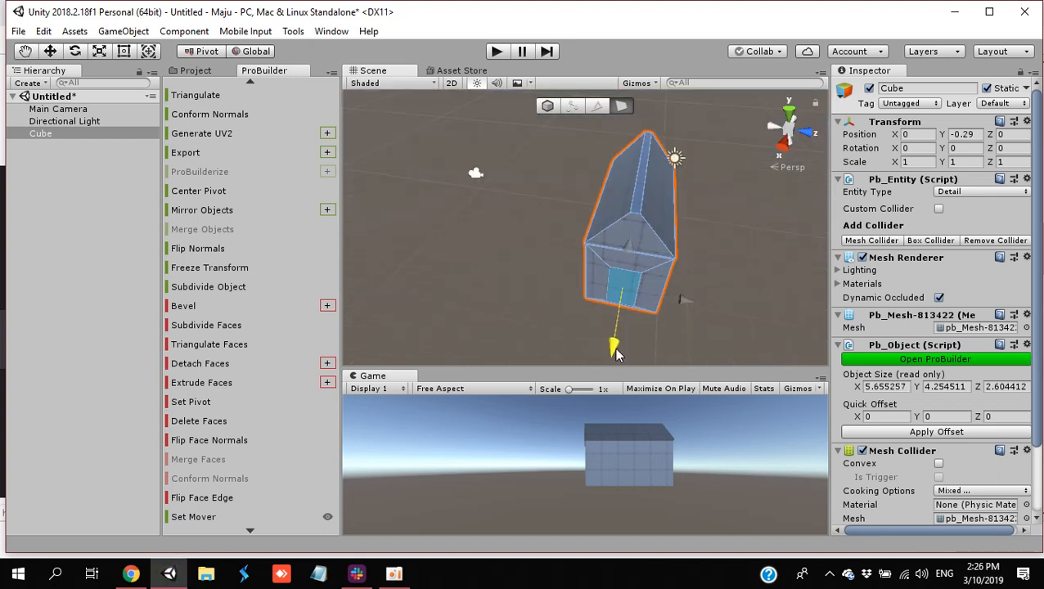
drag(619, 360, 618, 352)
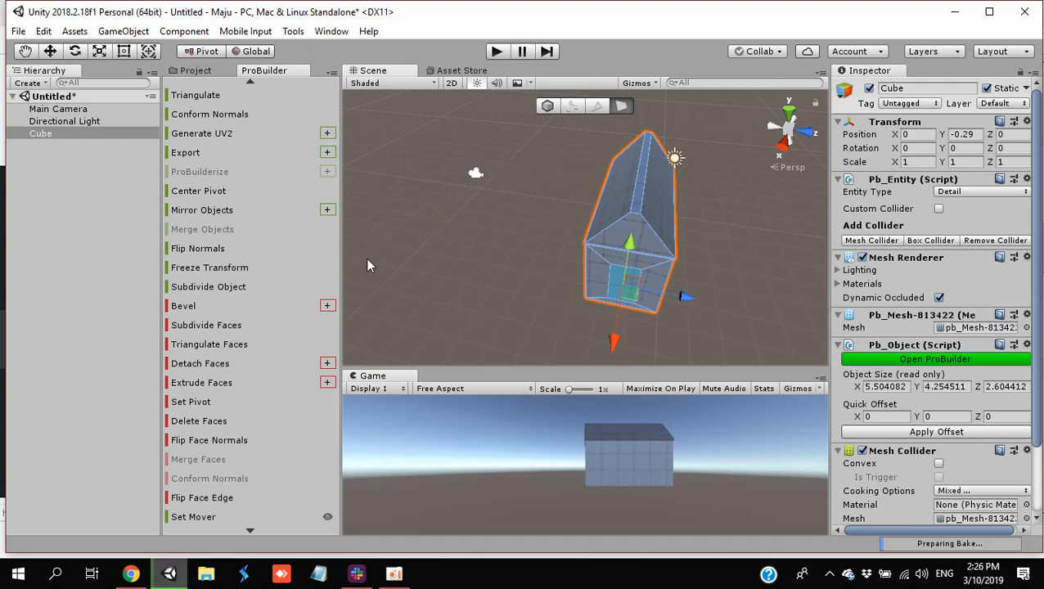
click(211, 383)
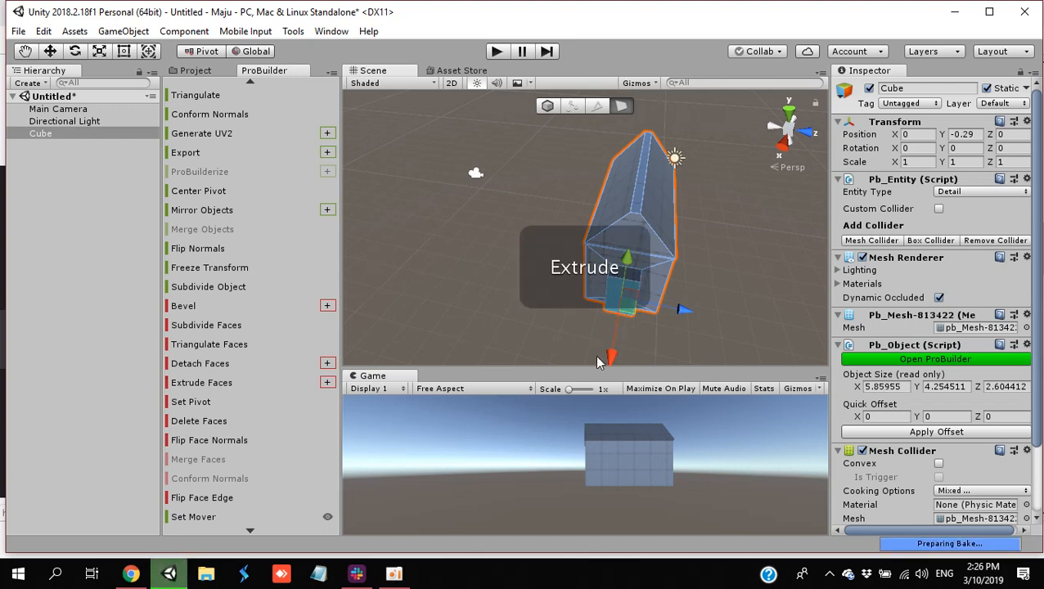
drag(615, 368, 613, 353)
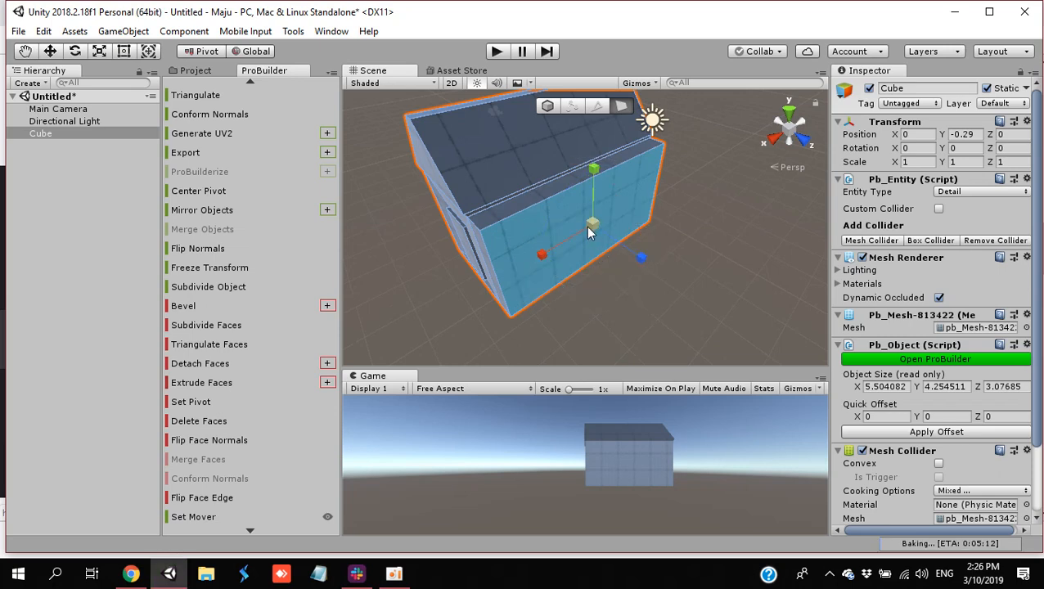
Step: Shrink the extruded long side-wall face to a window, push it back, and extrude it as a thin panel to about 2.78 overall Z size
drag(593, 226, 622, 248)
key(w)
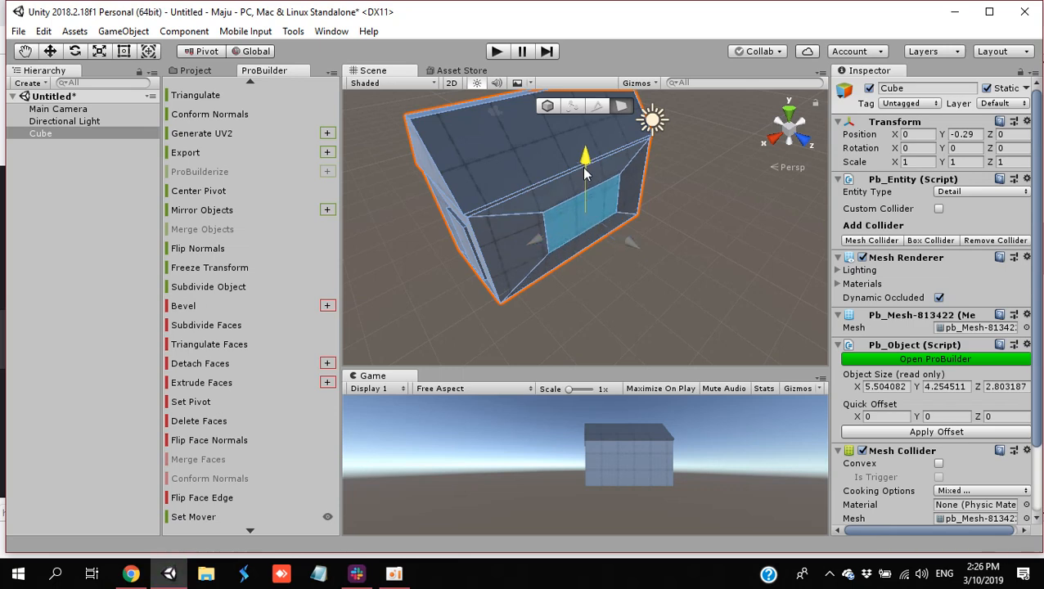
drag(619, 251, 624, 241)
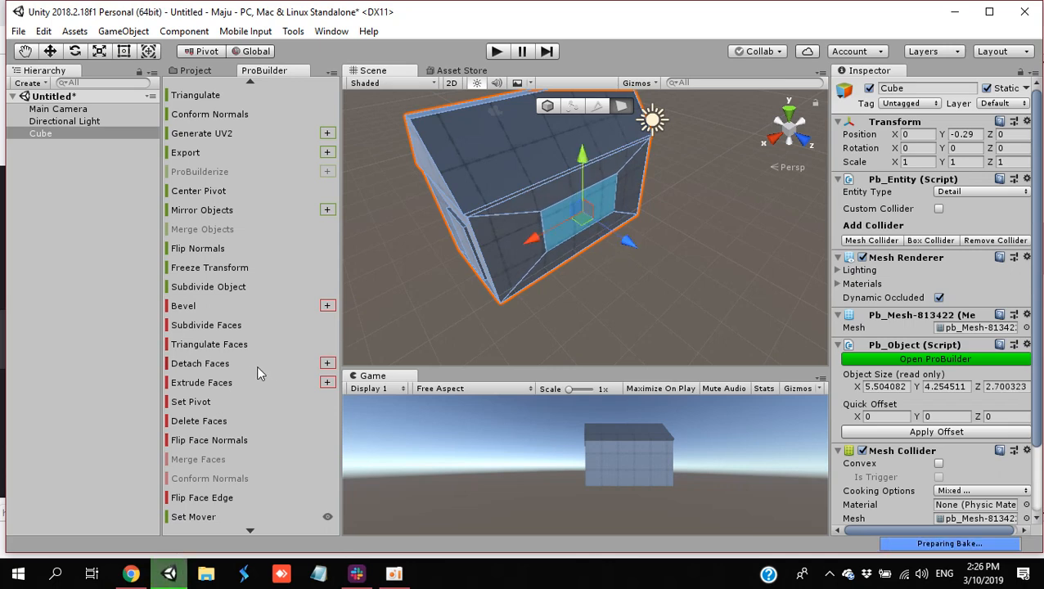
click(215, 383)
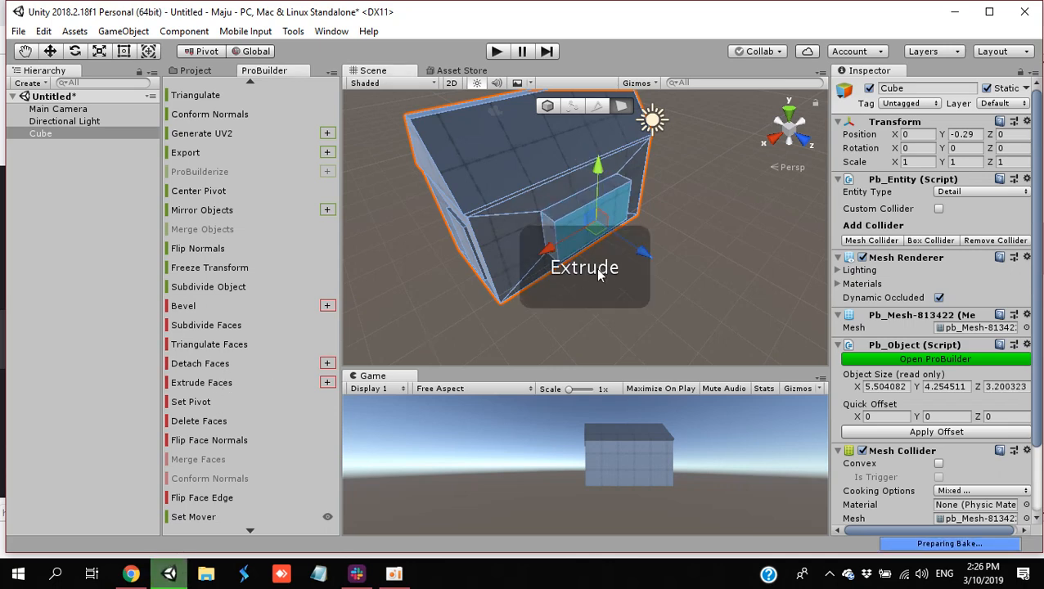
drag(648, 255, 618, 292)
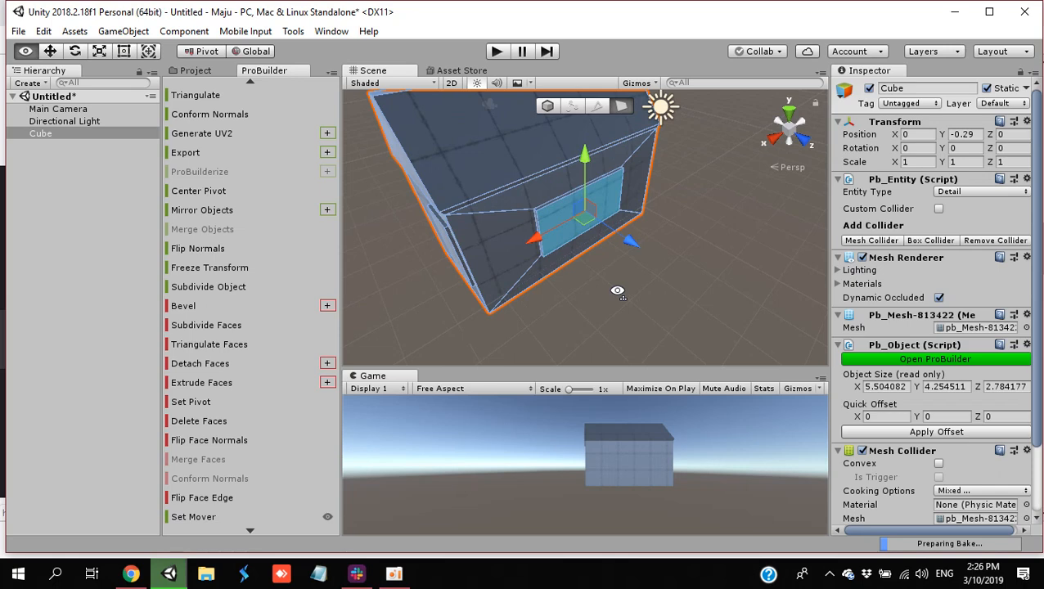
Step: Build a matching window on the opposite long wall by shrinking, setting back and thinly extruding its face to about 2.87 overall Z size
alt+drag(618, 292, 23, 311)
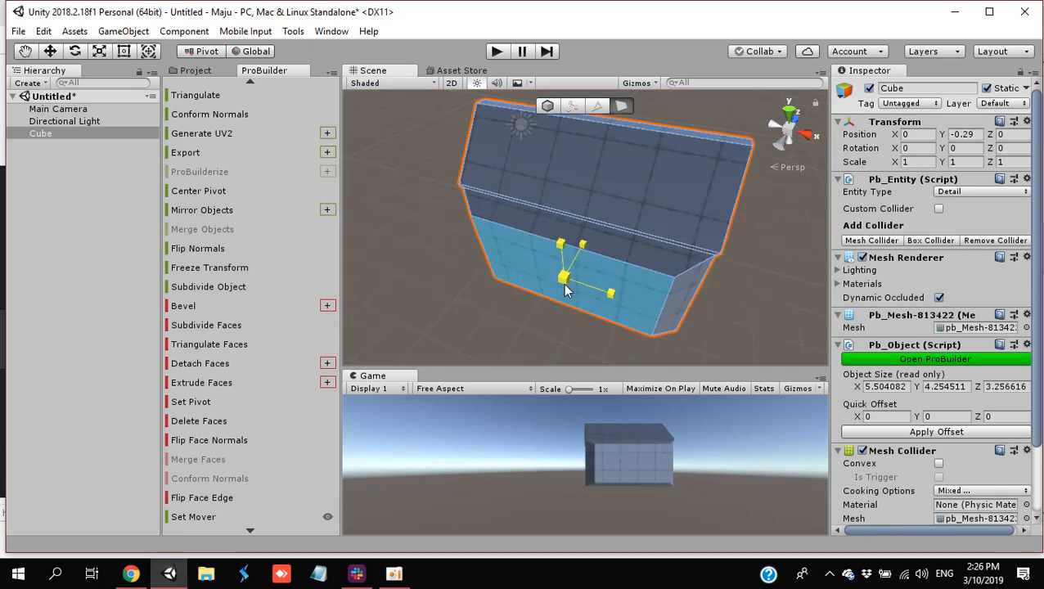
drag(563, 284, 564, 312)
key(w)
drag(585, 243, 594, 231)
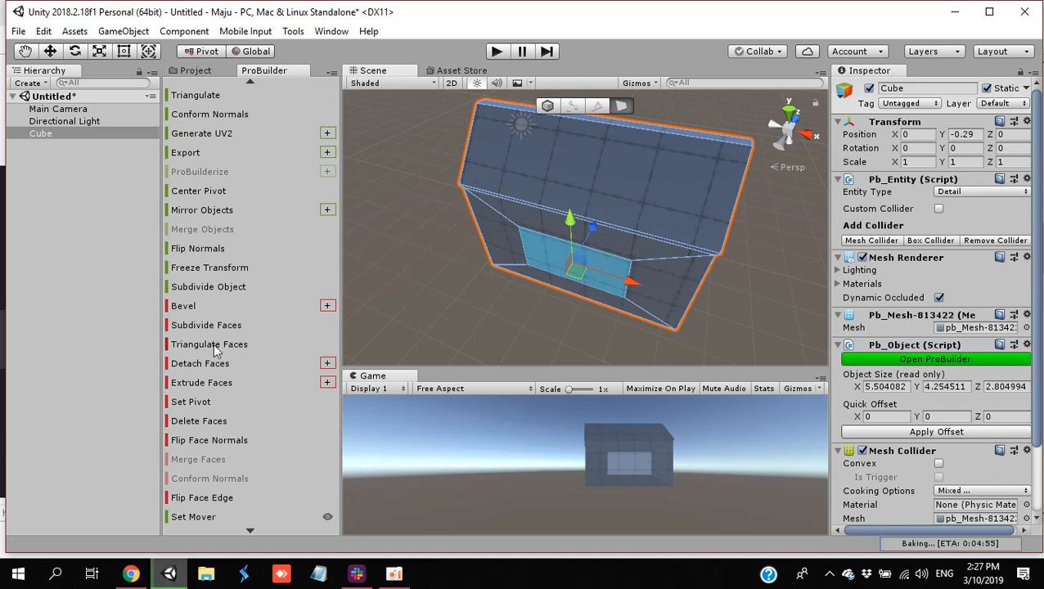
click(201, 383)
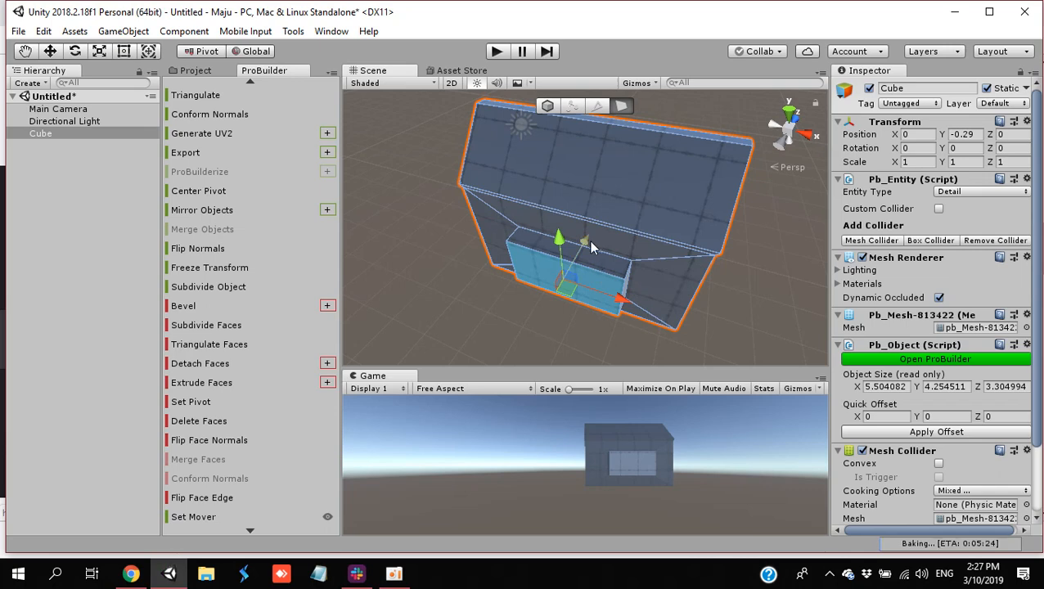
drag(585, 242, 598, 234)
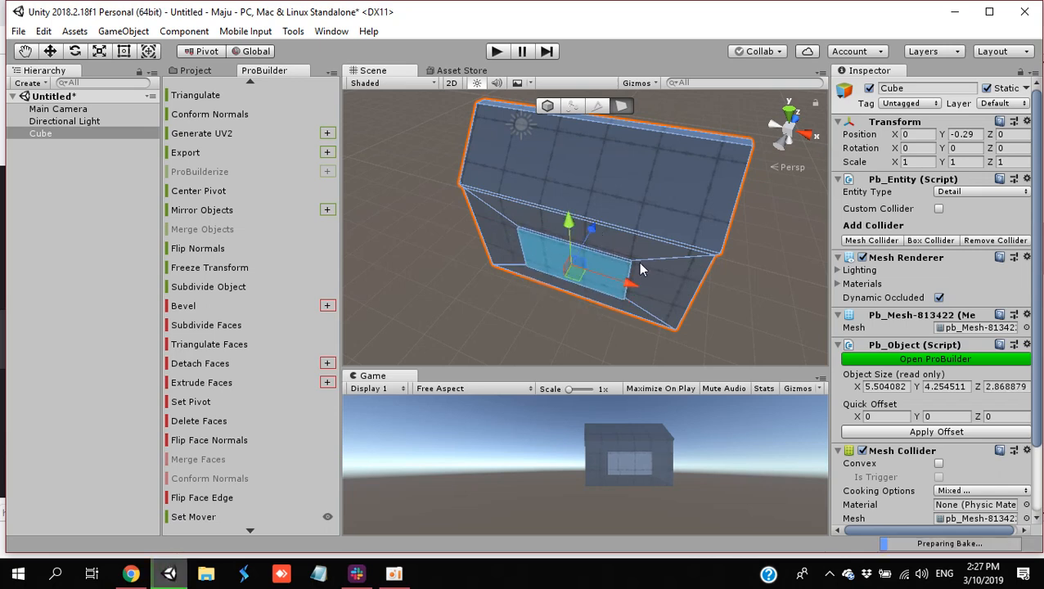
Step: Extrude the end wall opposite the door, narrow the new face, and extrude it outward as a chimney base to about 6.77 overall X size
alt+drag(640, 268, 632, 258)
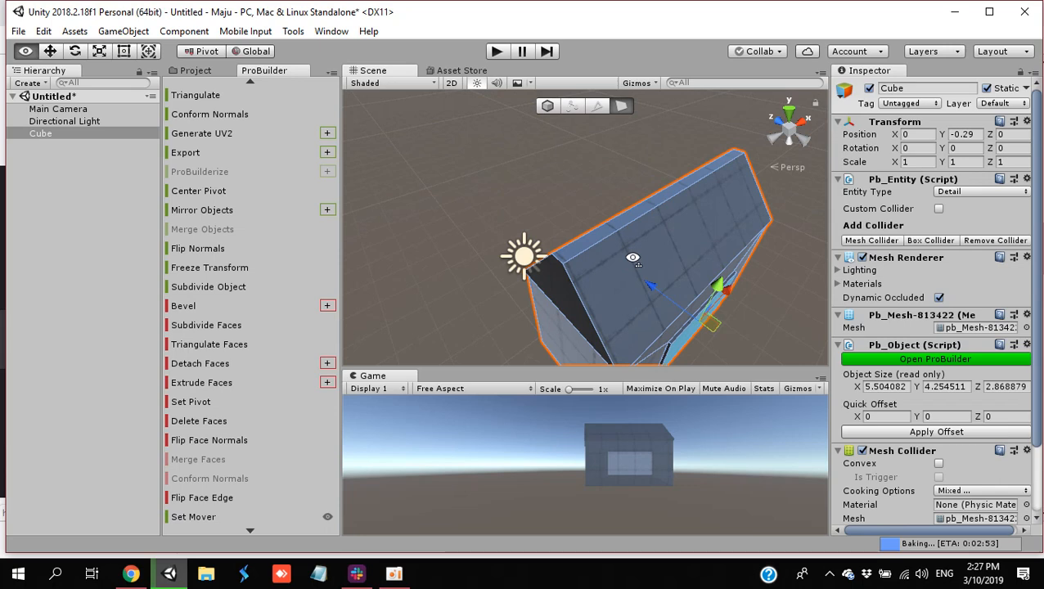
alt+drag(633, 257, 92, 246)
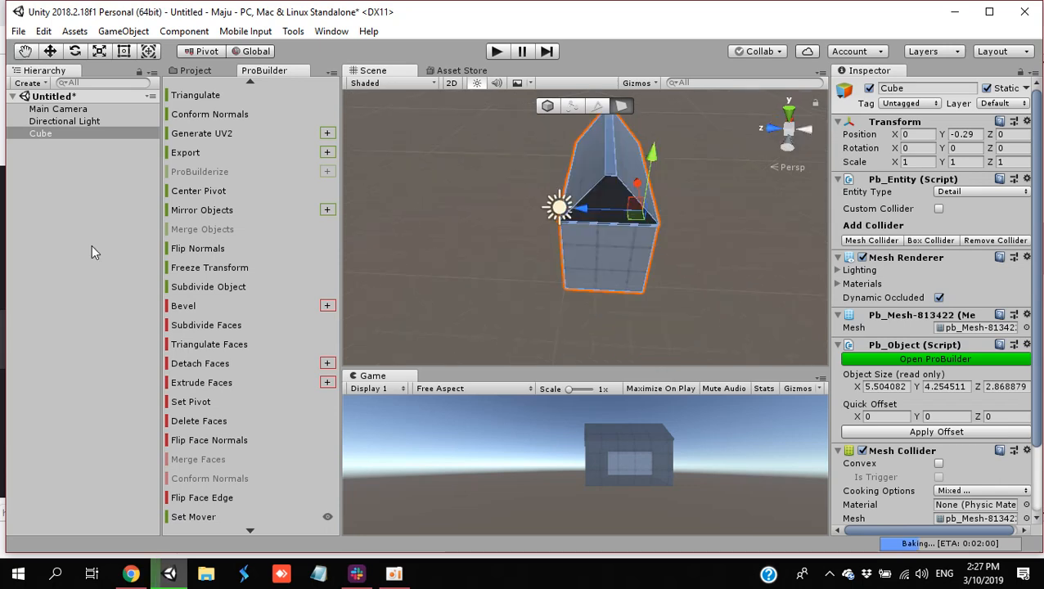
click(573, 282)
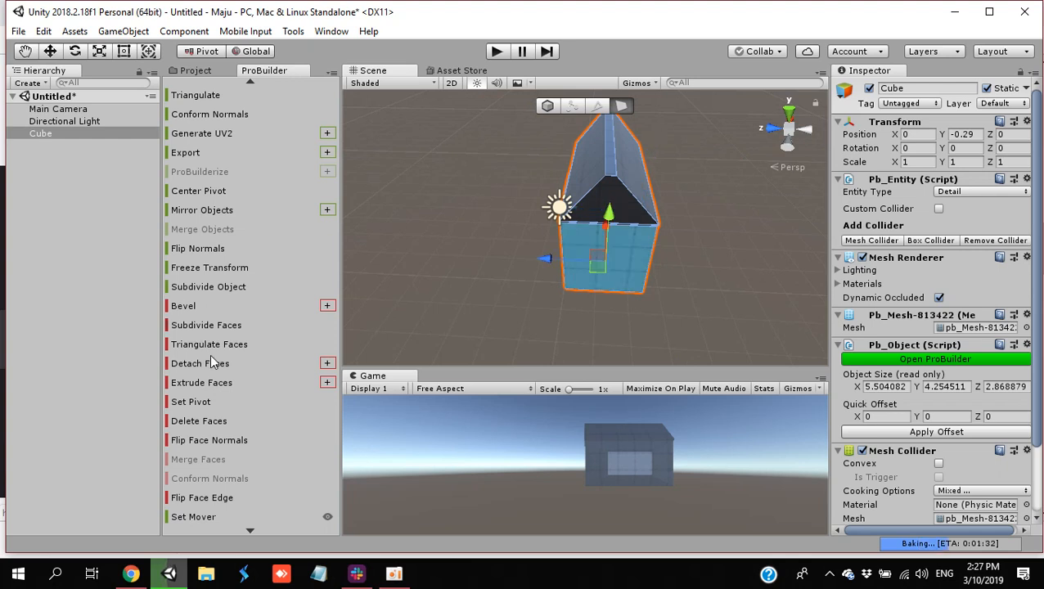
click(201, 382)
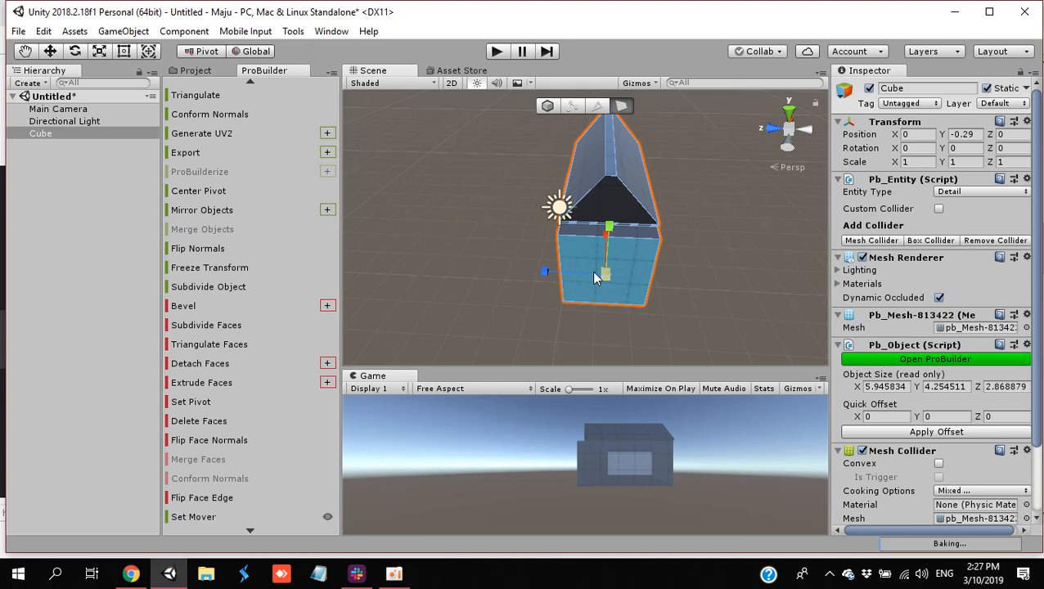
mouse_move(595, 278)
mouse_down()
mouse_move(566, 284)
mouse_move(586, 288)
mouse_move(578, 283)
mouse_up()
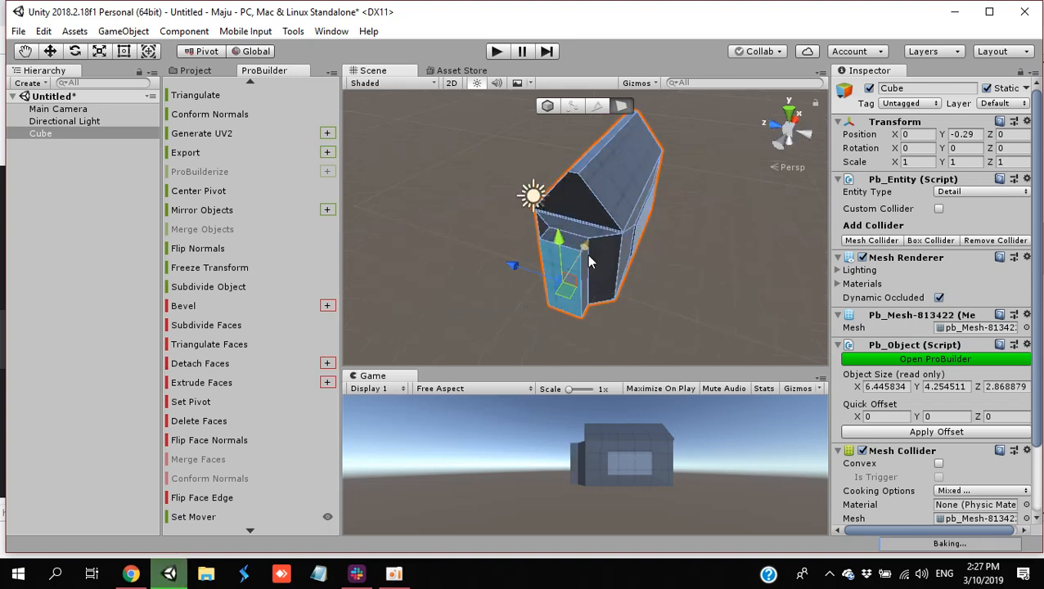
drag(599, 240, 582, 257)
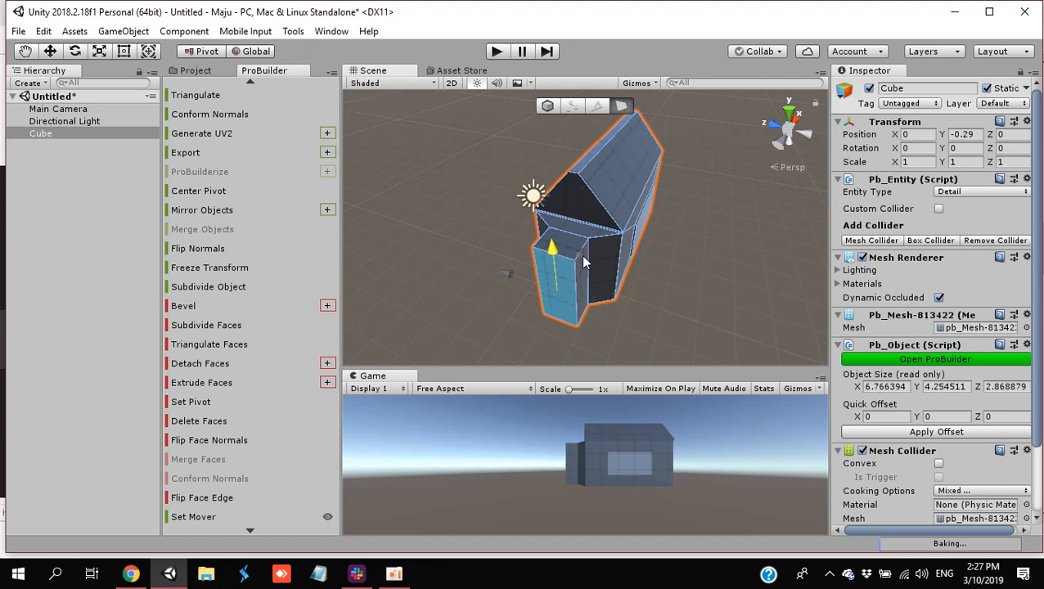
Step: Extrude the chimney base's top face up to an overall object height of about 5.03, then extrude it another 0.5
click(662, 347)
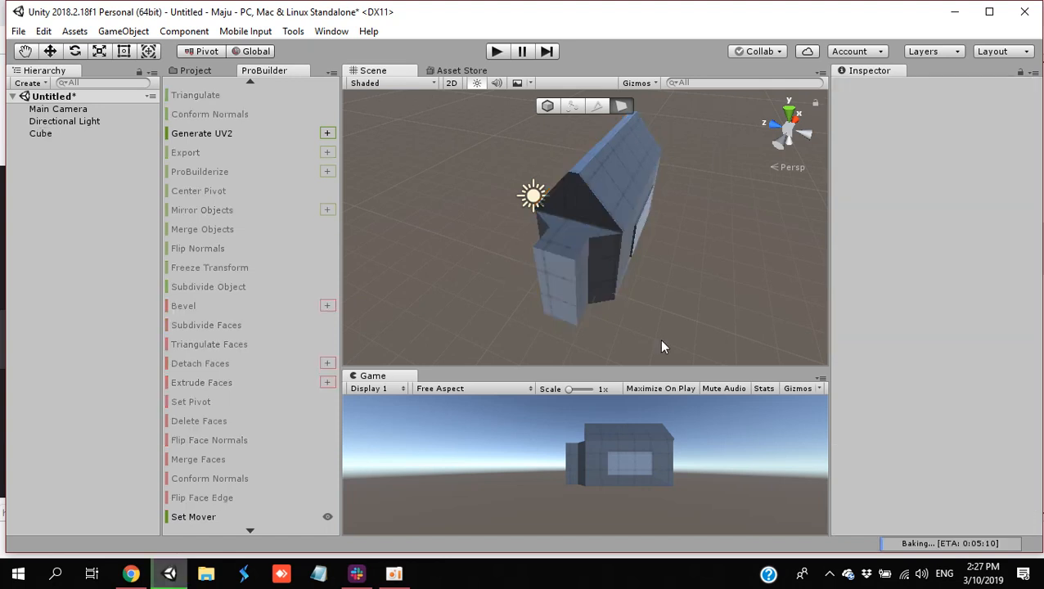
click(563, 244)
click(174, 388)
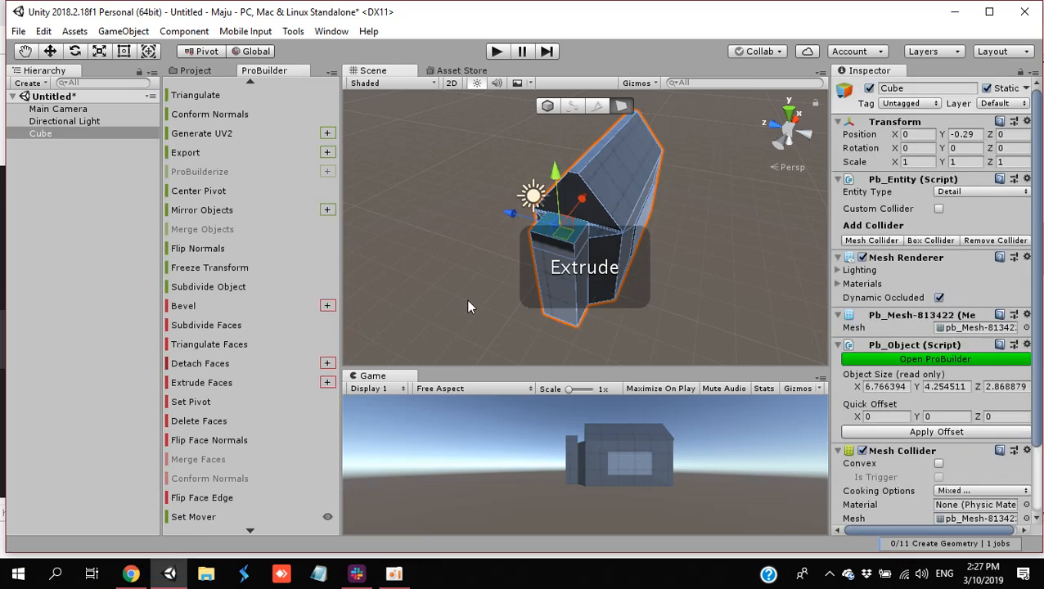
drag(560, 229, 557, 165)
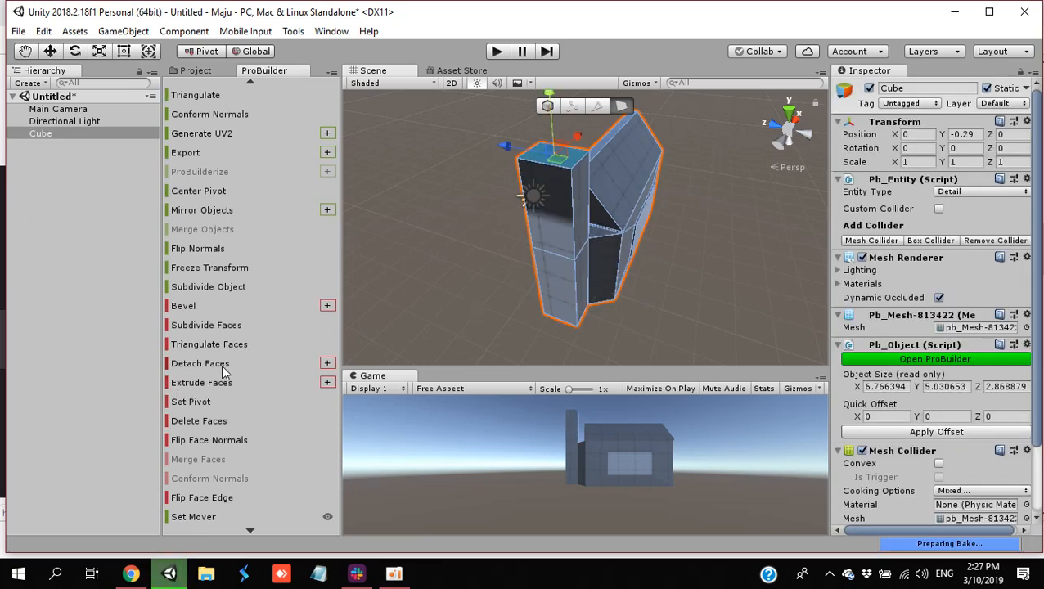
click(201, 382)
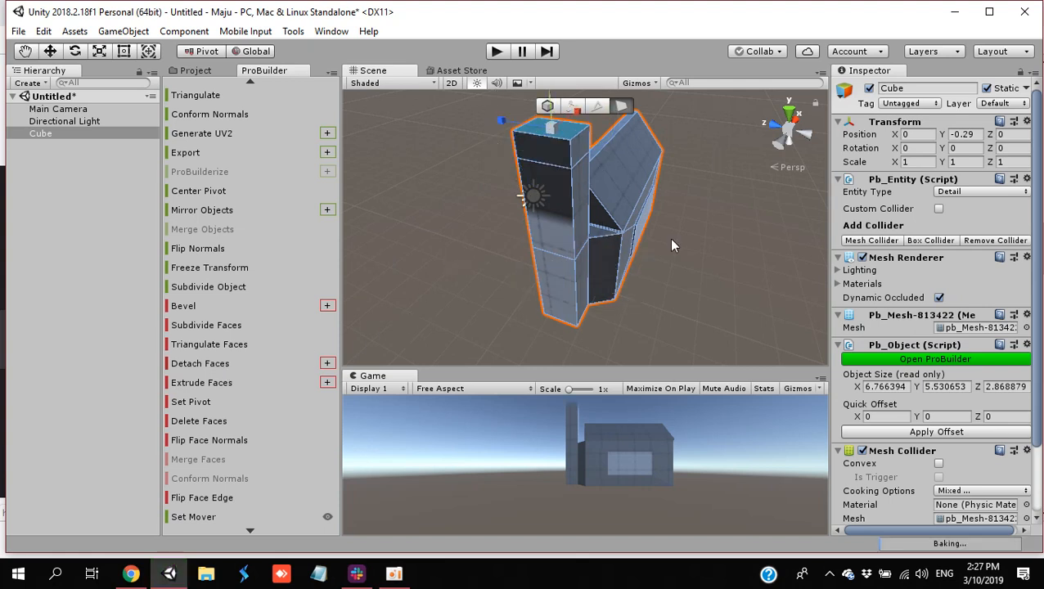
Step: Taper the chimney by shrinking its top face, and extrude the gable face above the door outward to about 8.25 overall X size
drag(575, 184, 584, 189)
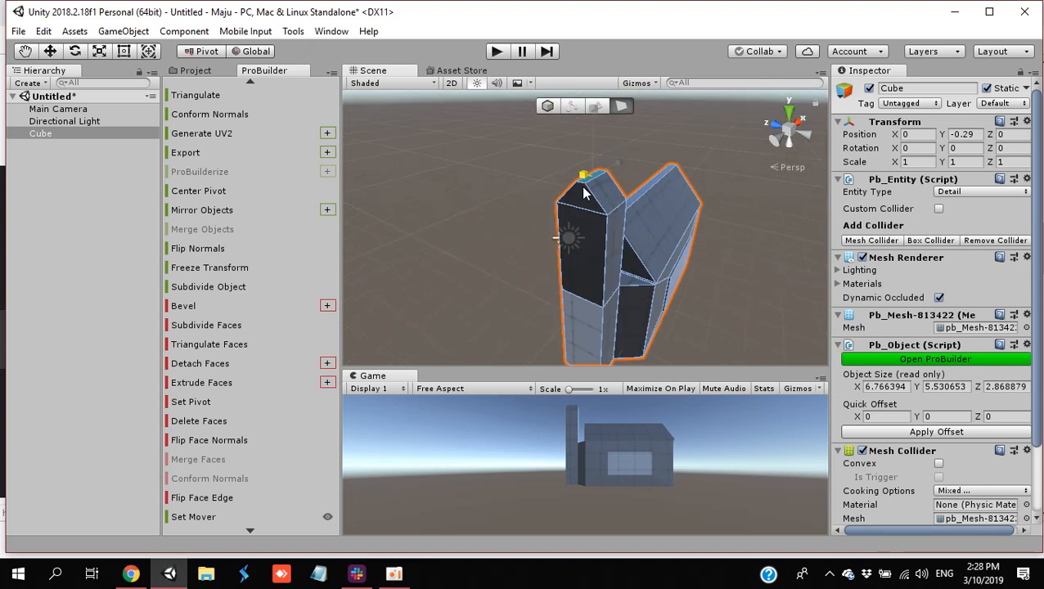
right_drag(695, 251, 696, 252)
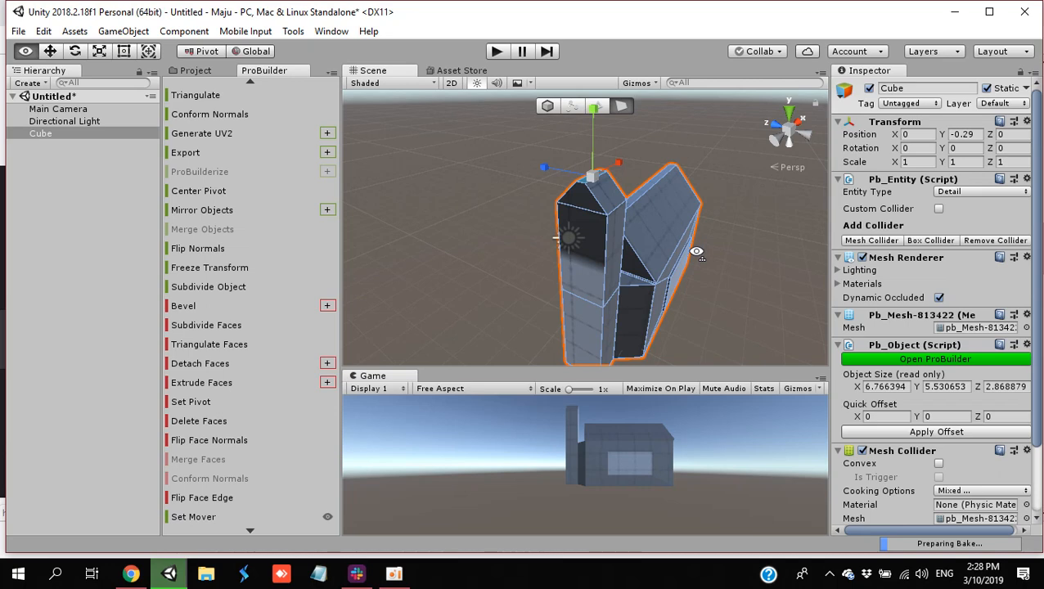
right_drag(696, 251, 459, 185)
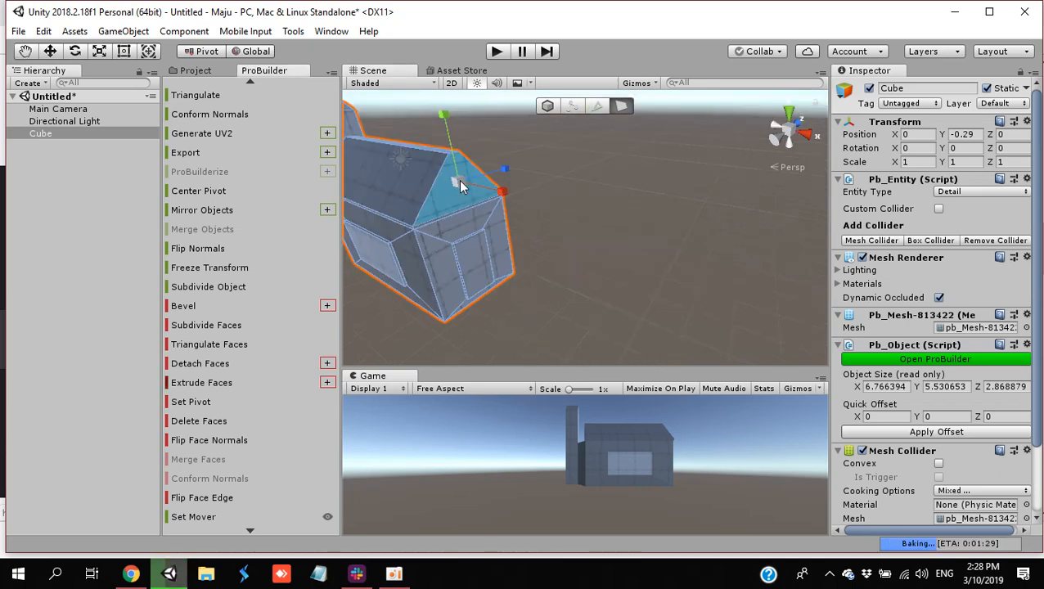
shift+drag(460, 185, 541, 214)
right_drag(539, 243, 435, 226)
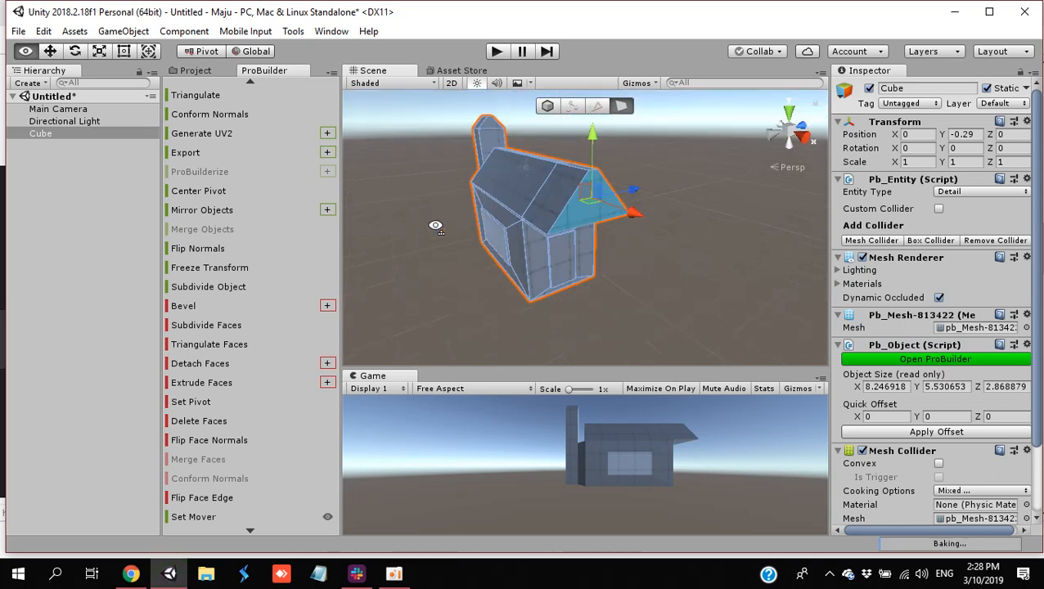
Step: Start a new ProBuilder pipe shape and reduce its radius to 0.1
click(248, 84)
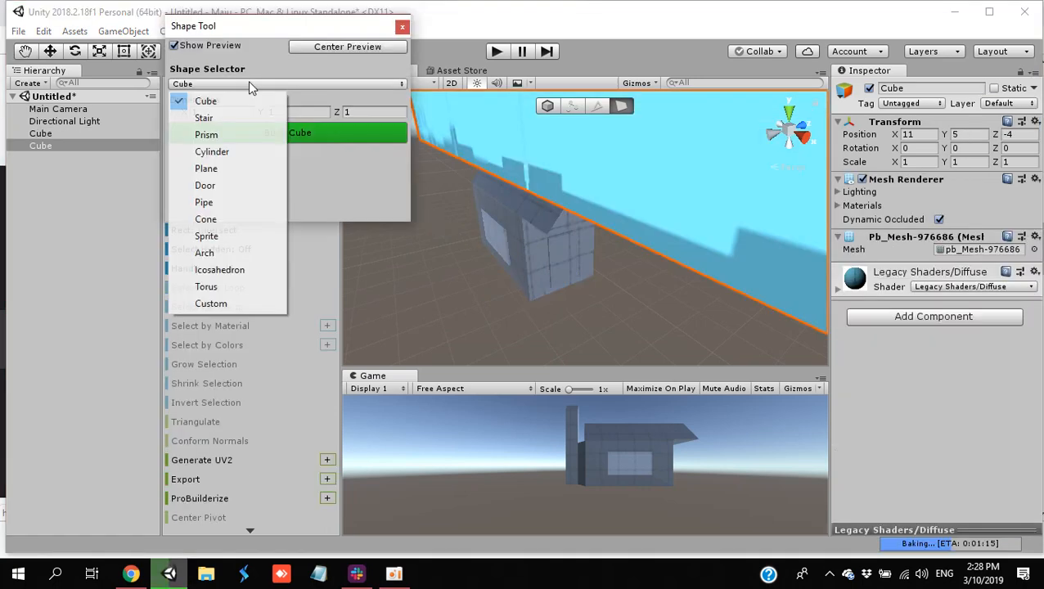
click(222, 203)
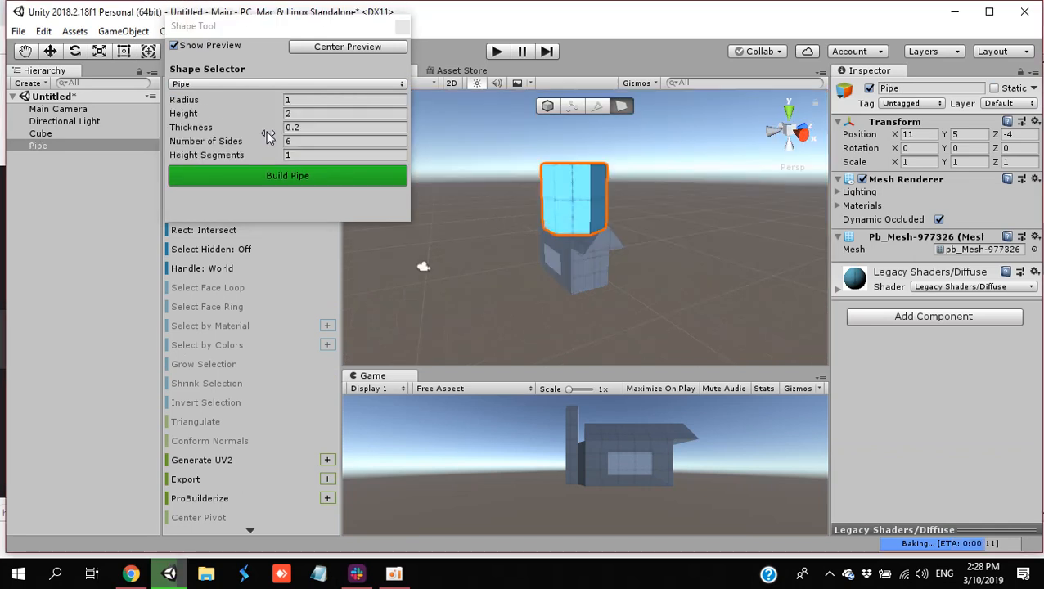
drag(266, 101, 241, 105)
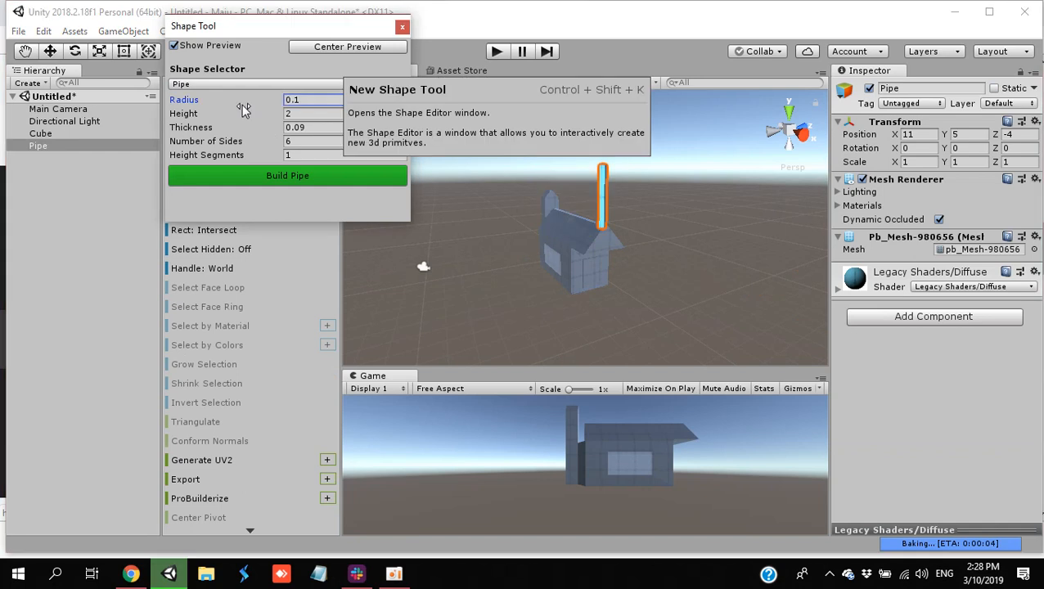
Step: Position the pipe preview at about X 9.76, Y 2.03 near the front of the house, and build the pipe
click(963, 136)
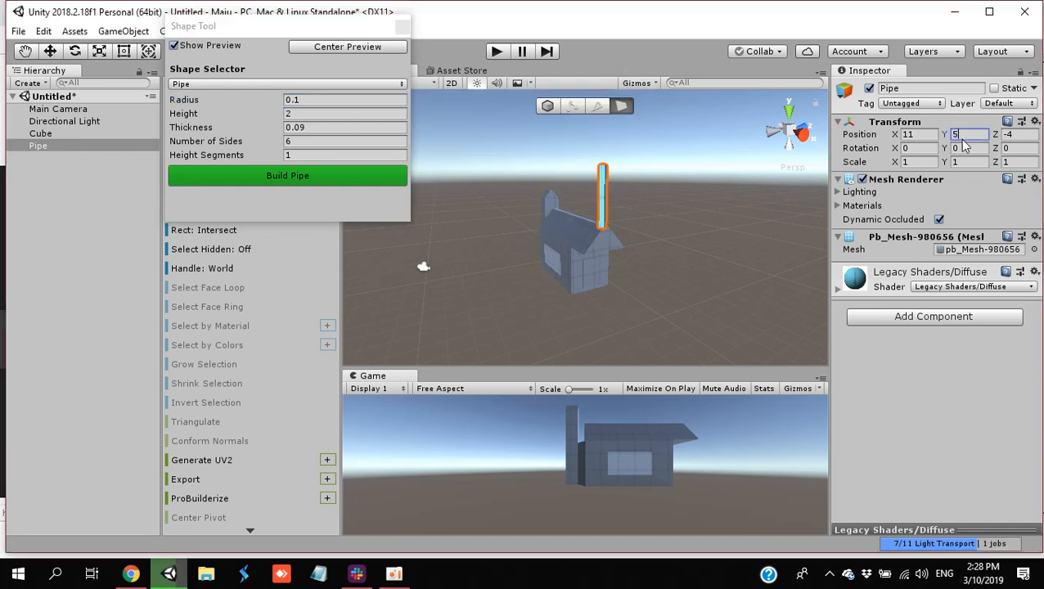
text(0)
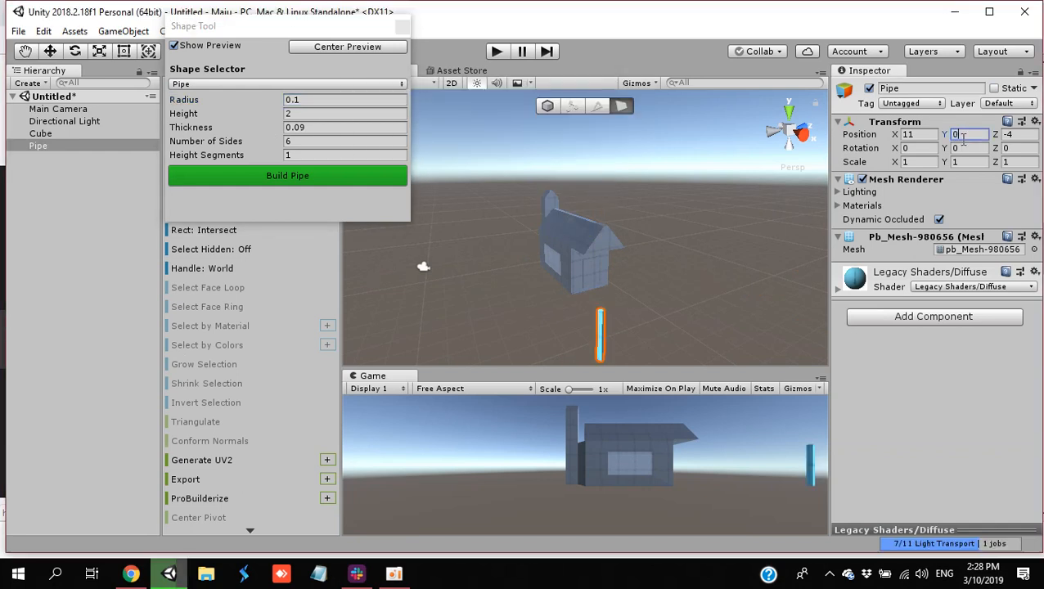
drag(941, 137, 991, 153)
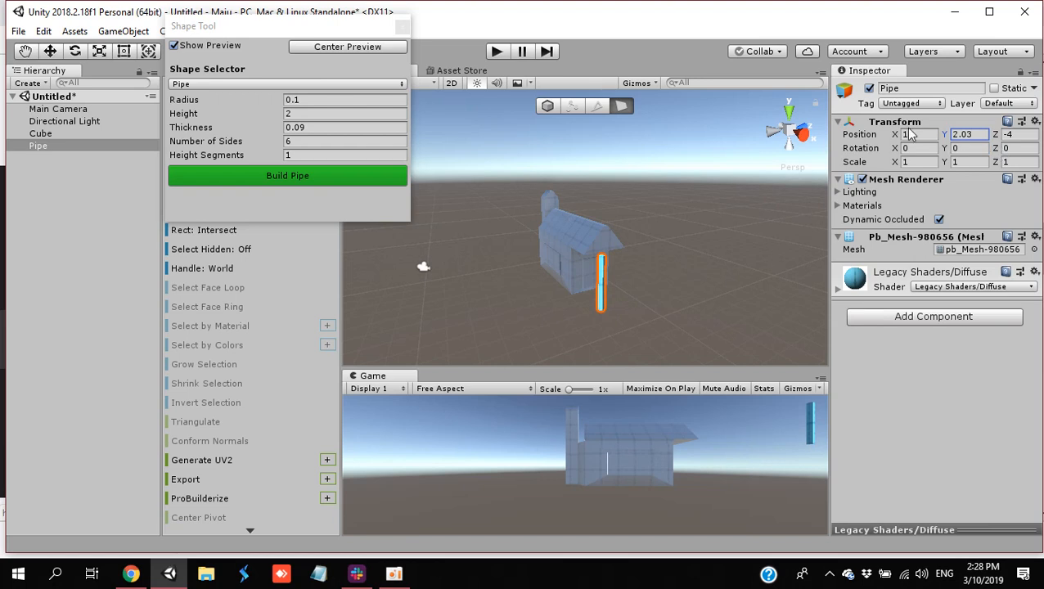
drag(896, 135, 861, 121)
right_drag(658, 165, 638, 212)
key(w)
key(s)
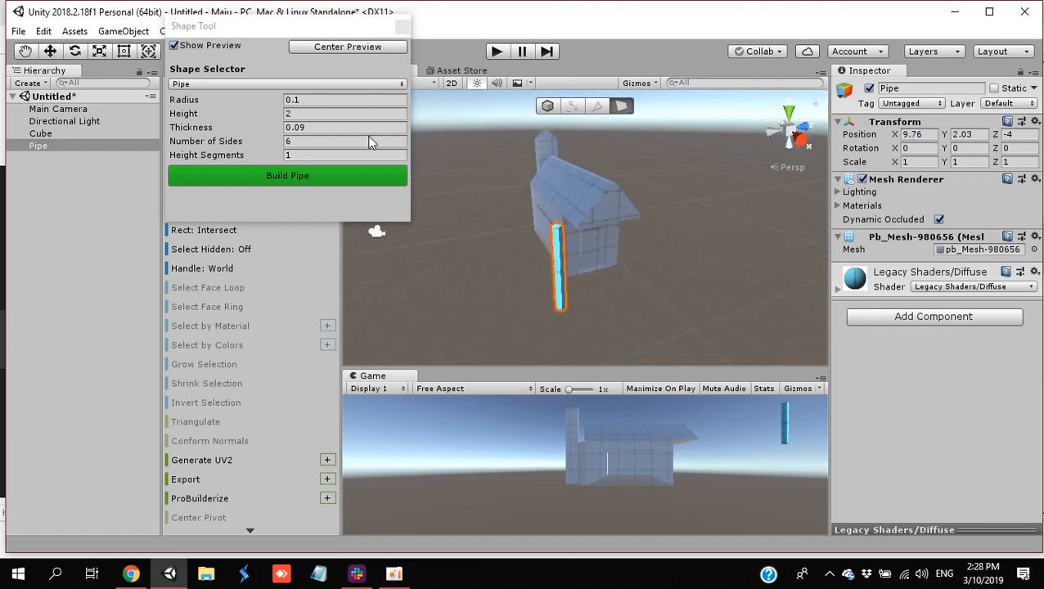
click(262, 180)
click(263, 185)
Step: Select the pipe in object selection mode and move it to about X 8.98, Z -2.71
click(77, 145)
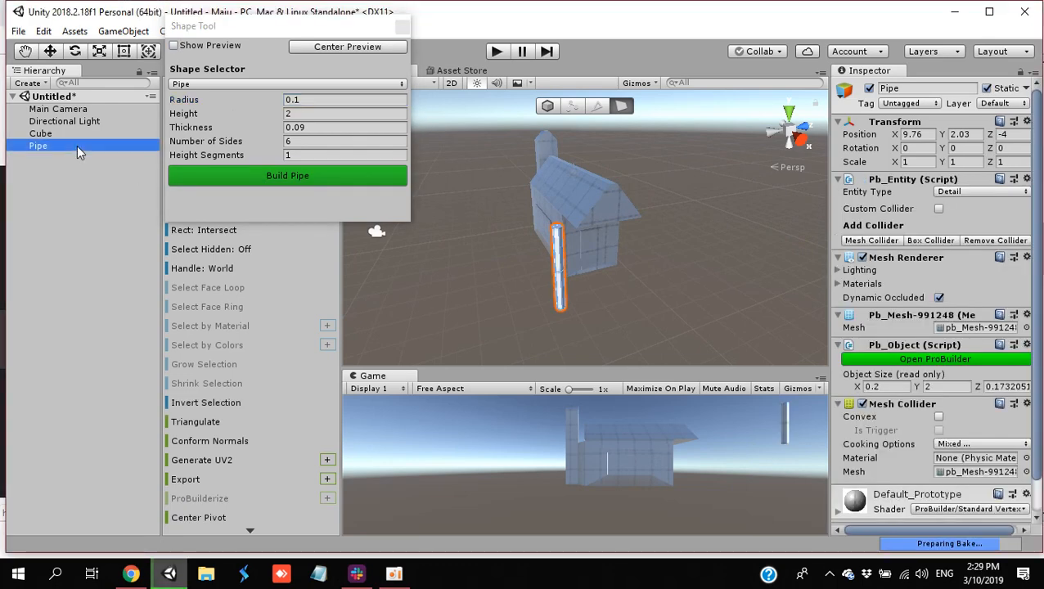
click(552, 111)
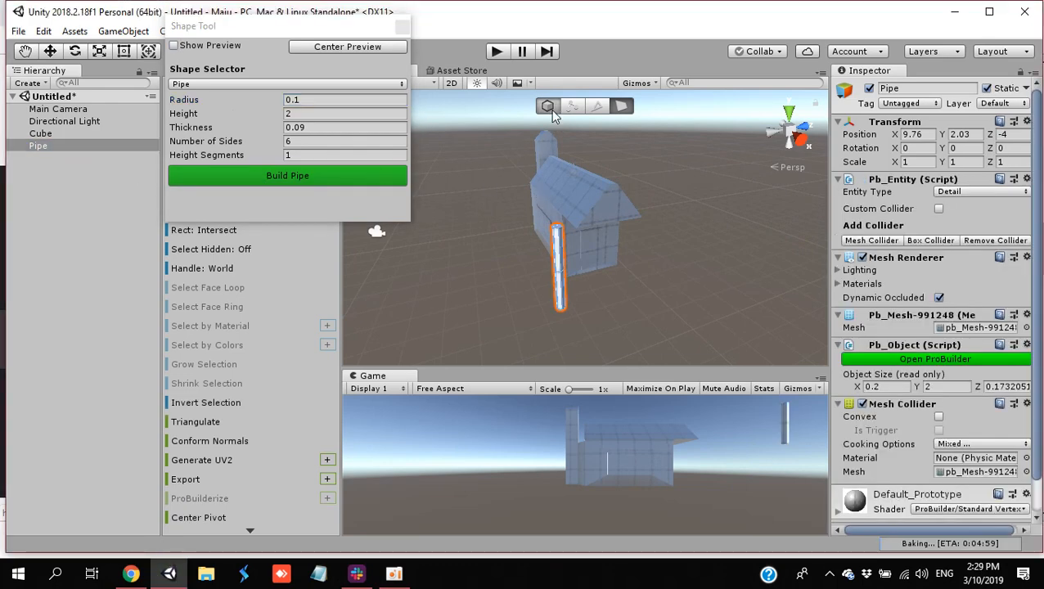
mouse_move(613, 259)
mouse_down()
mouse_move(588, 226)
mouse_move(608, 250)
mouse_up()
drag(625, 215, 659, 243)
scroll(655, 235, up, 4)
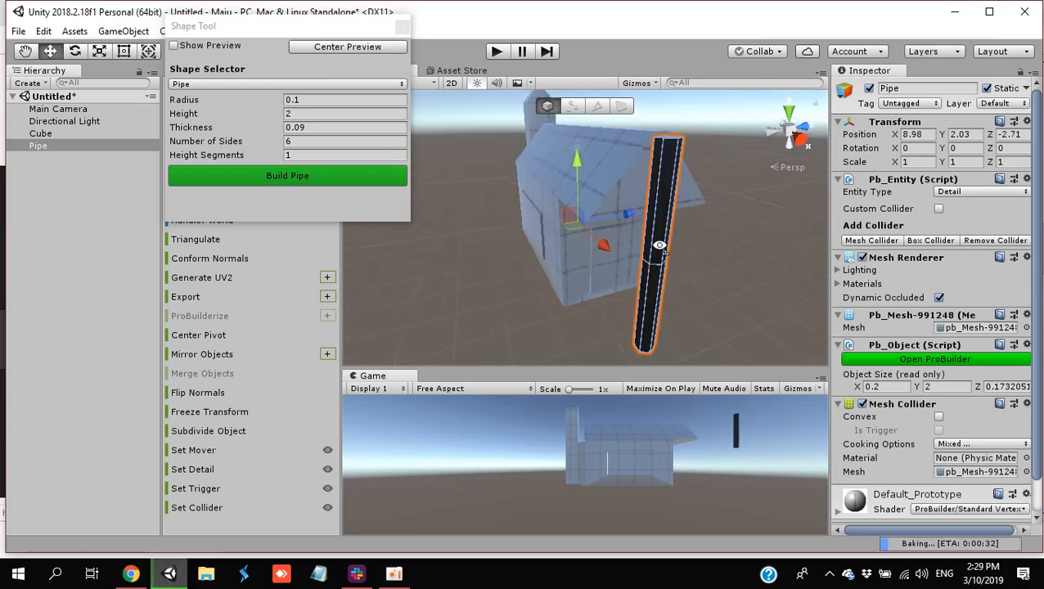
Step: Set the pipe's position to 0 on the X, Y and Z axes
click(916, 134)
text(0)
key(Tab)
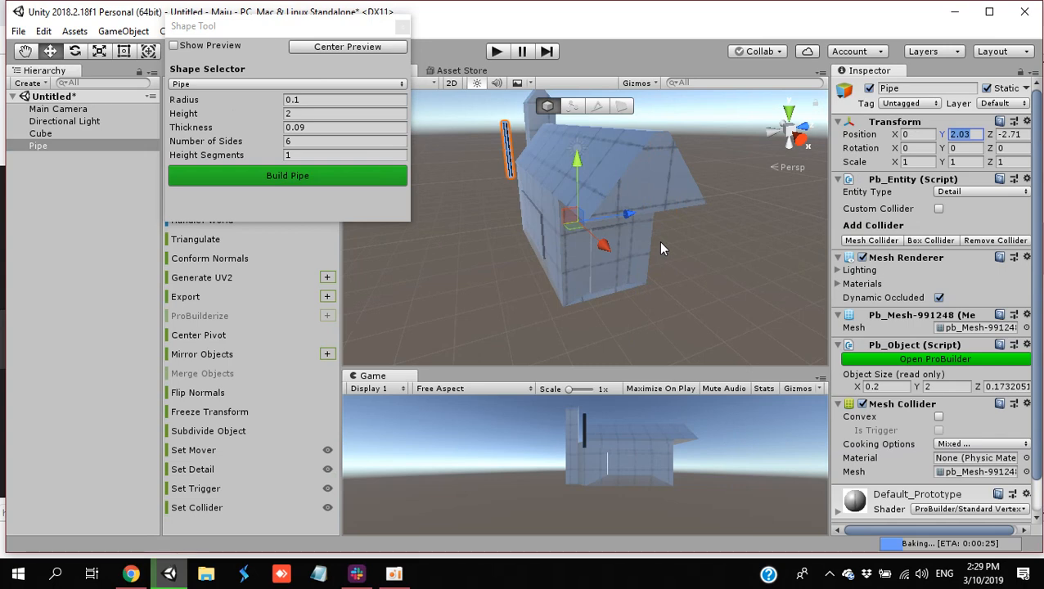
text(0)
key(Tab)
text(0)
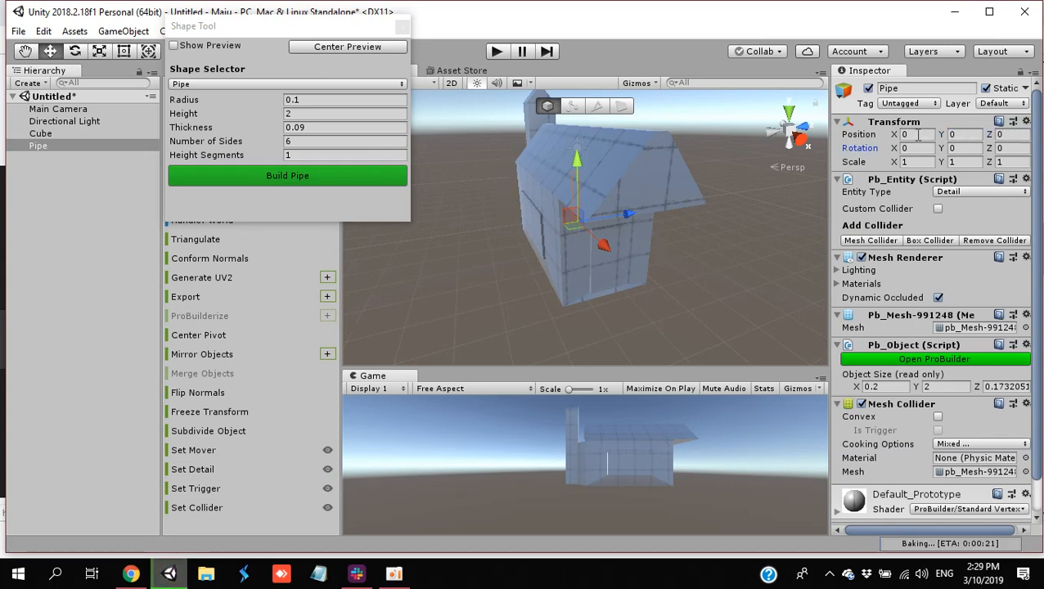
key(Tab)
Step: Move the pipe out in front of the door to about X 6.3 and stretch its Y scale to about 1.42
drag(603, 244, 645, 309)
key(r)
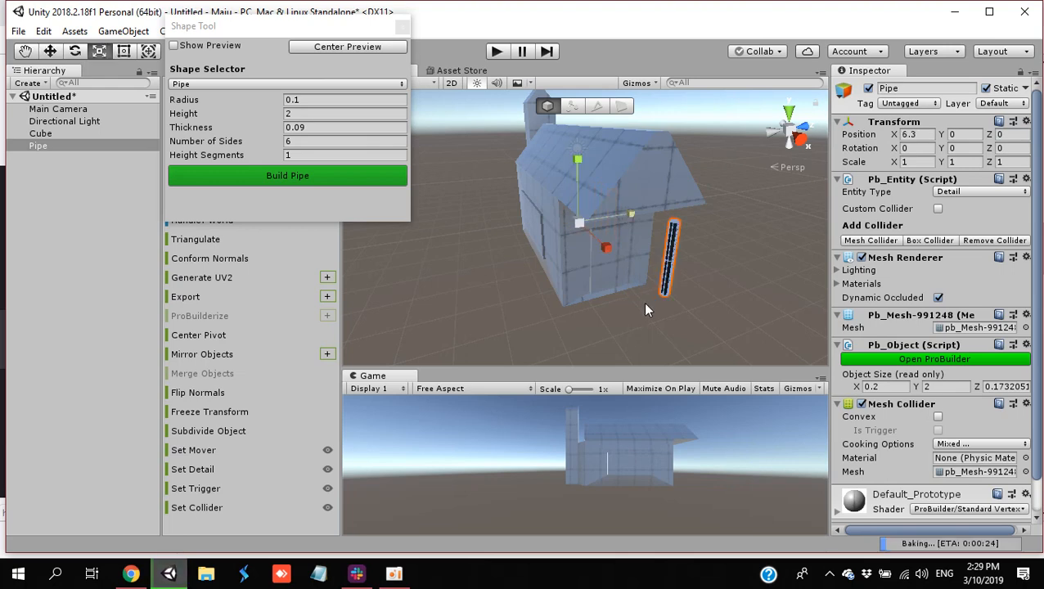
drag(578, 160, 579, 144)
Step: Place the pipe as a post under the porch roof's corner at about X 6.75, Z -0.23, and close the shape tool
right_drag(669, 238, 588, 238)
key(w)
drag(680, 284, 662, 286)
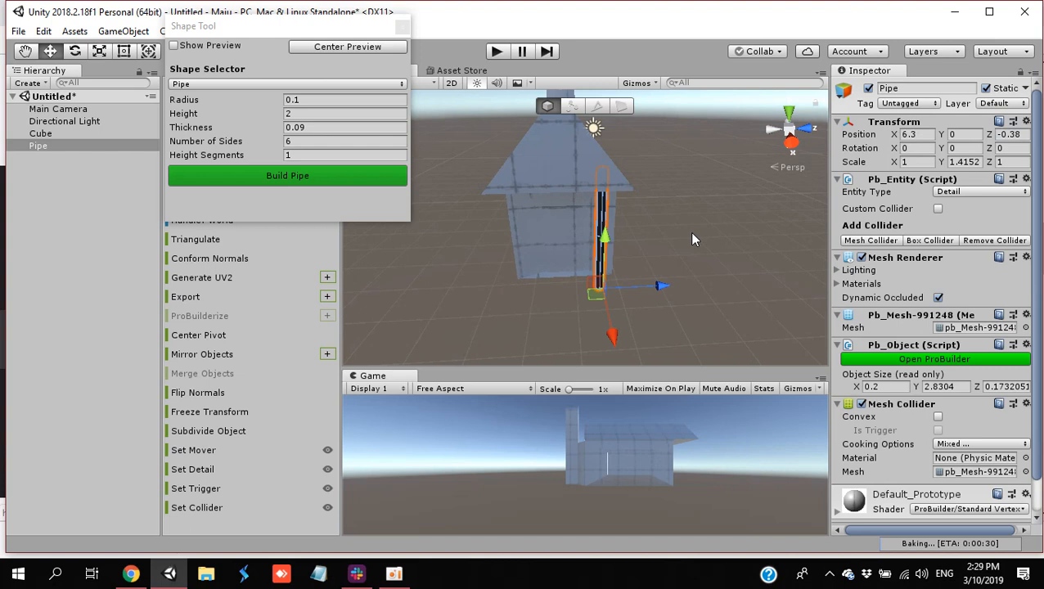
alt+drag(692, 234, 609, 233)
drag(527, 303, 514, 315)
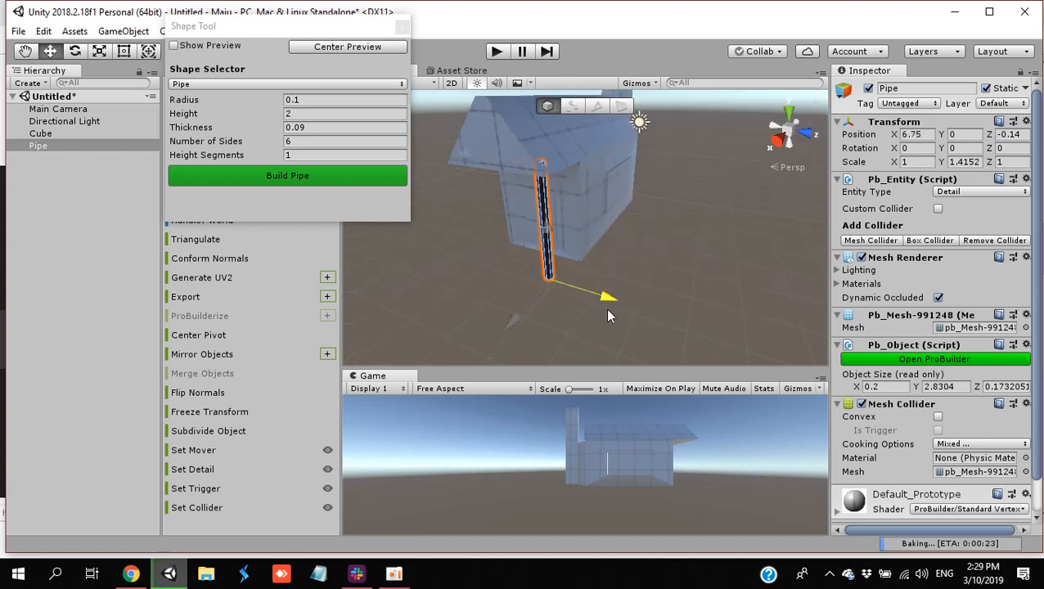
drag(605, 309, 606, 296)
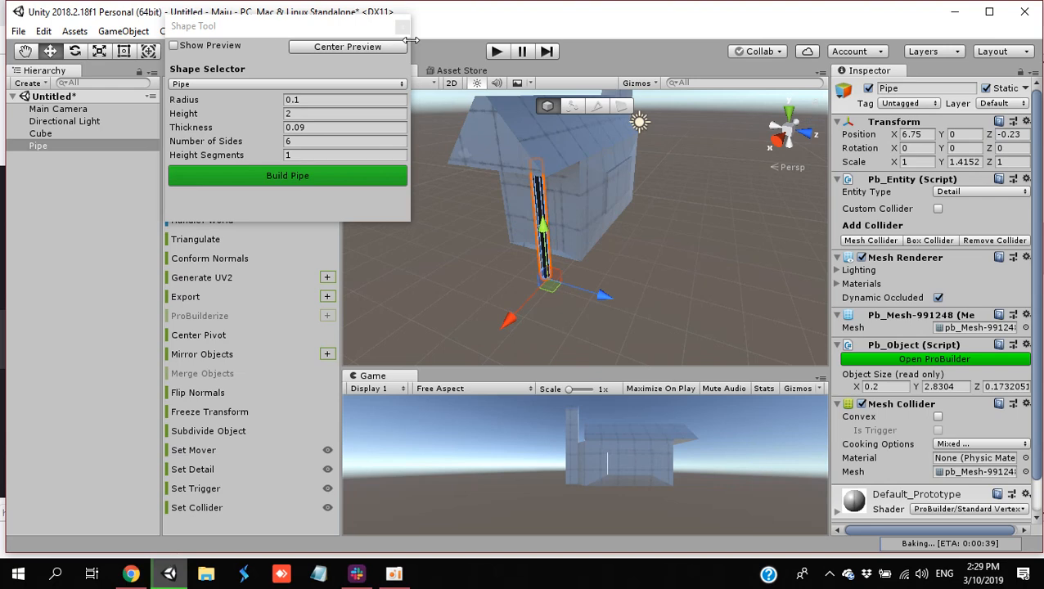
click(402, 27)
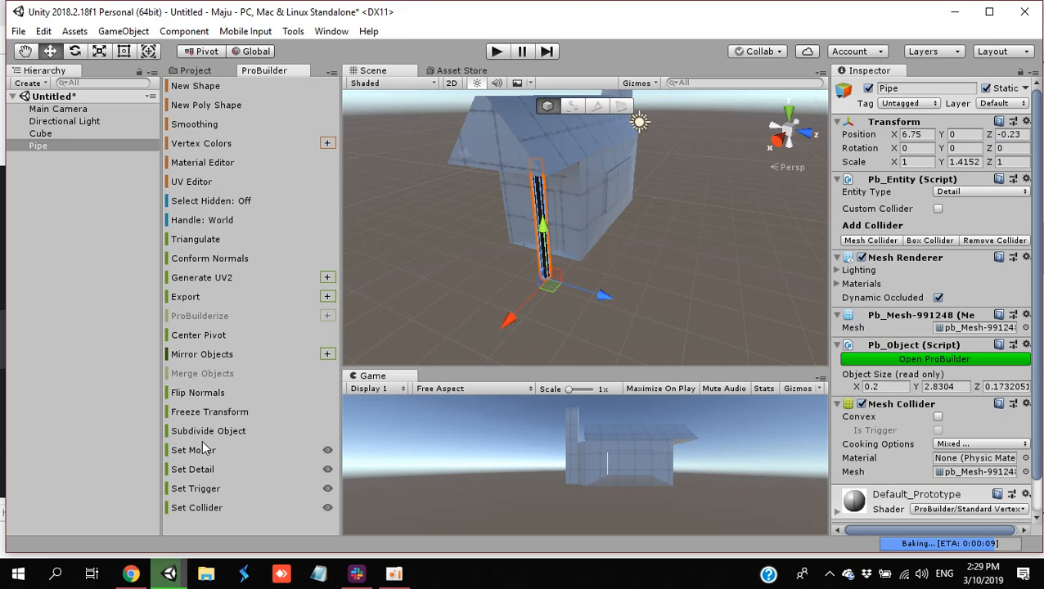
Step: Mirror the porch post and place it along Z under the opposite corner of the roof overhang
click(202, 353)
drag(603, 291, 552, 280)
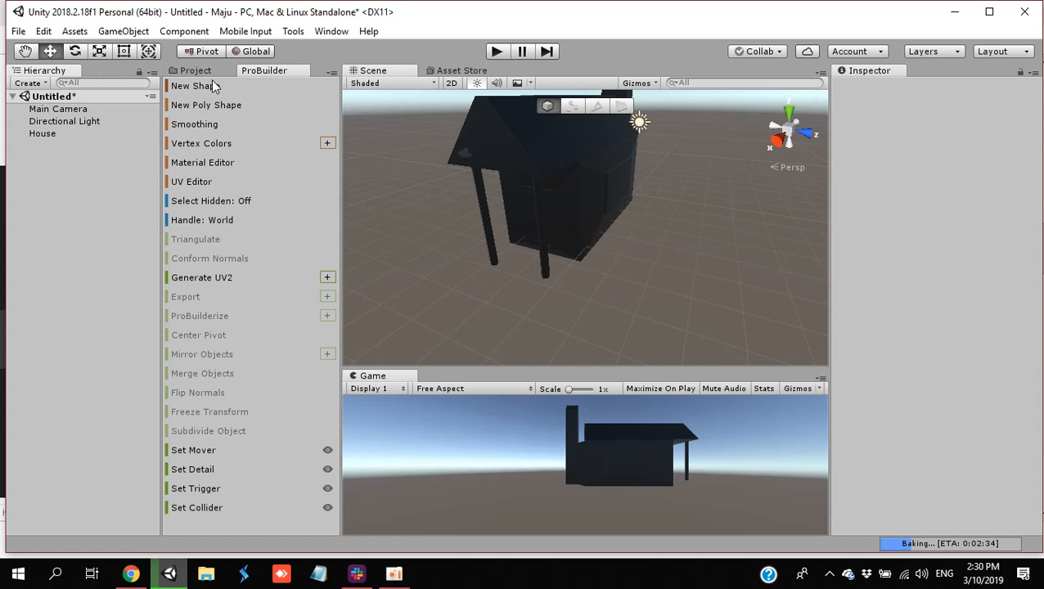
Step: Show the project assets in a one-column layout
click(195, 70)
click(331, 73)
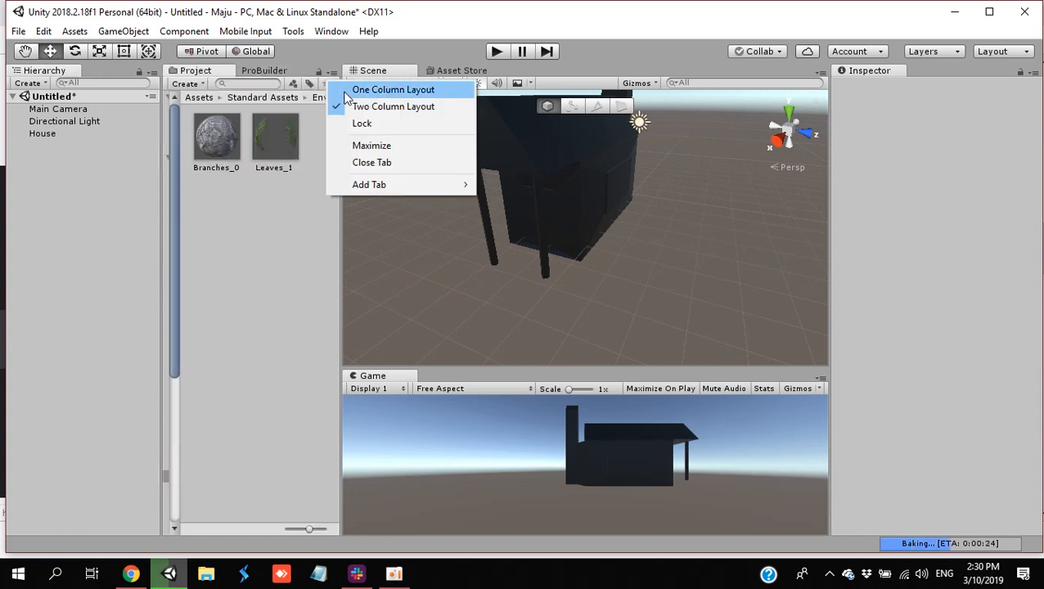
click(347, 92)
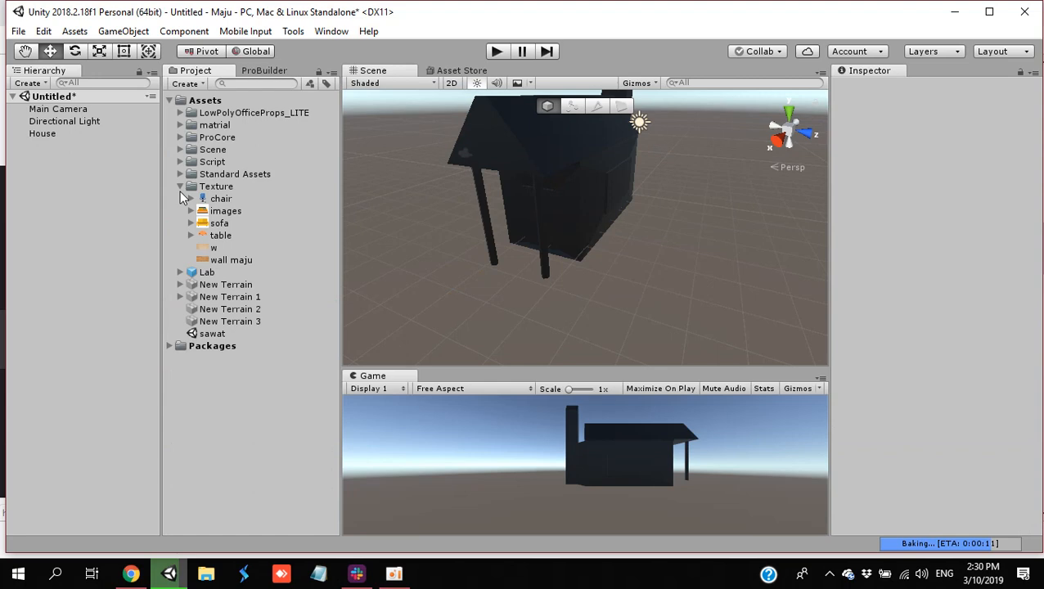
Step: Expand the matrial folder and examine the settings of its colr, floor and wall materials
click(219, 235)
click(180, 125)
click(216, 138)
click(216, 147)
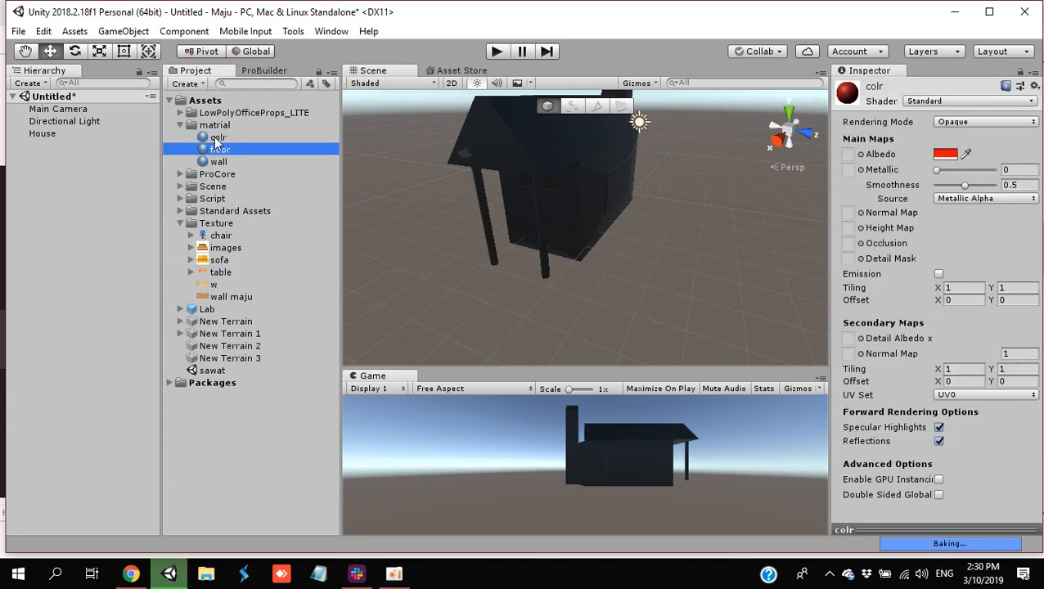
click(217, 161)
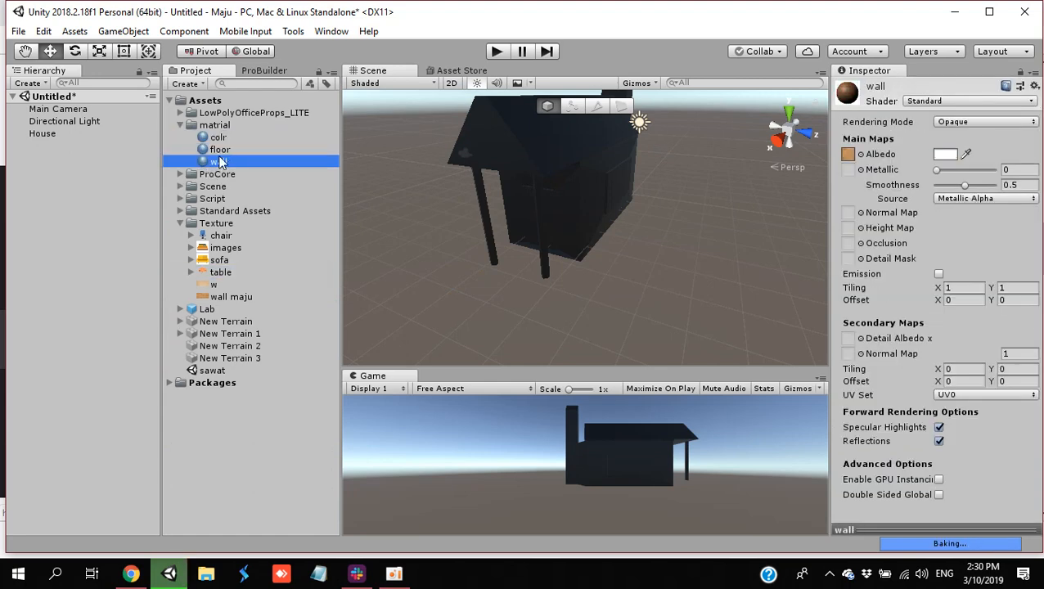
Step: Switch to File Explorer and import roof_0064_02_preview and dooor from the Pictures folder into the project's Texture folder
click(198, 577)
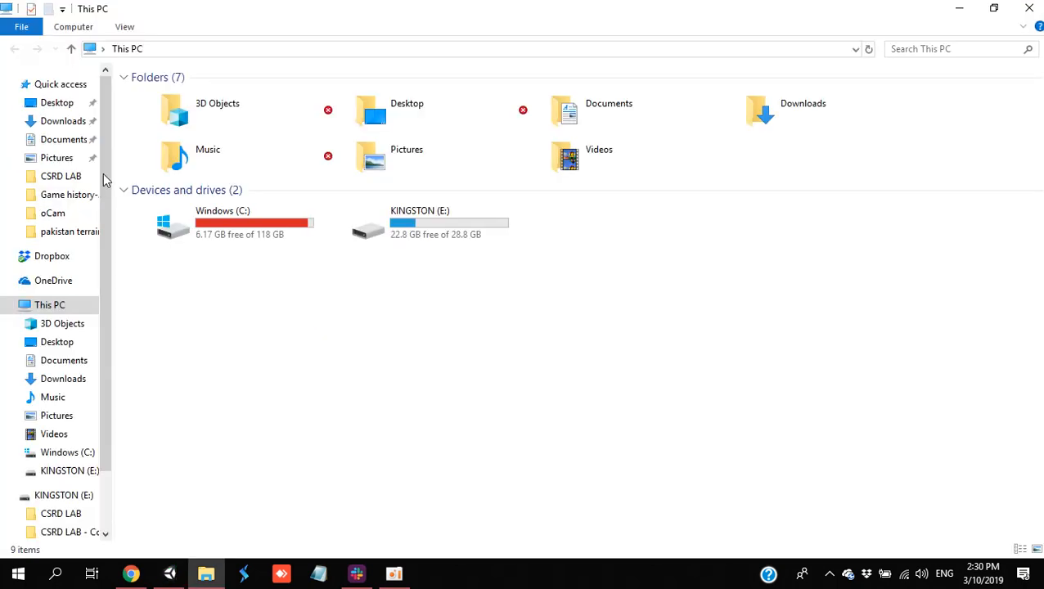
click(58, 158)
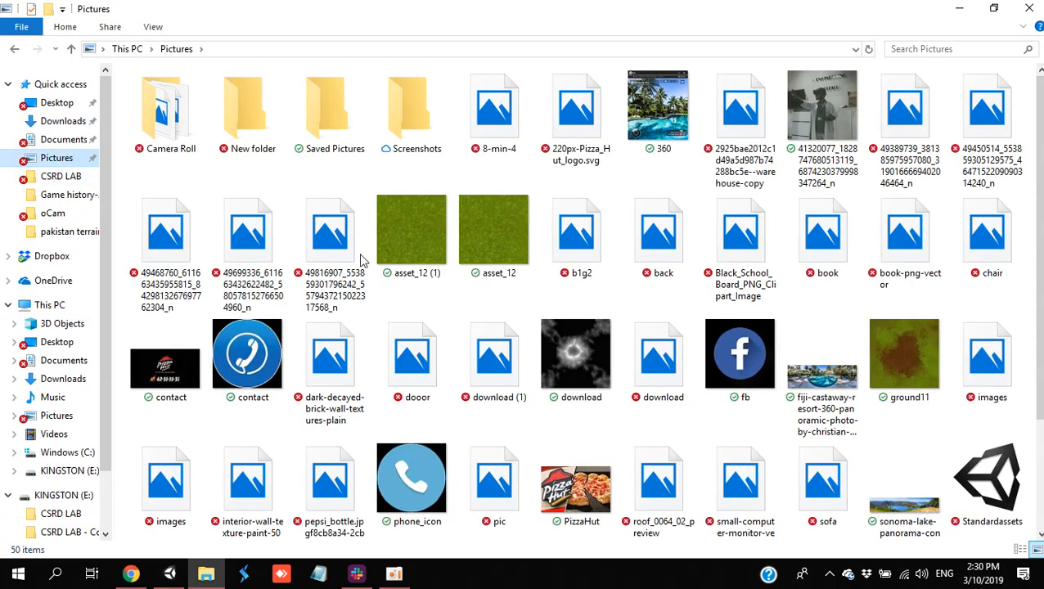
scroll(462, 509, down, 3)
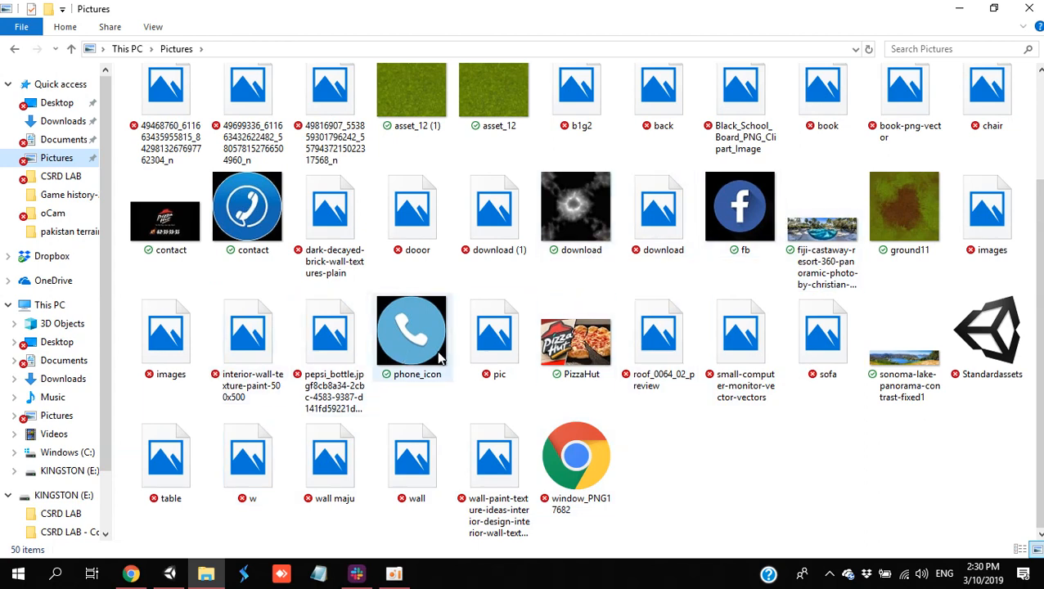
drag(624, 352, 251, 267)
key(alt+Tab)
key(alt+Tab)
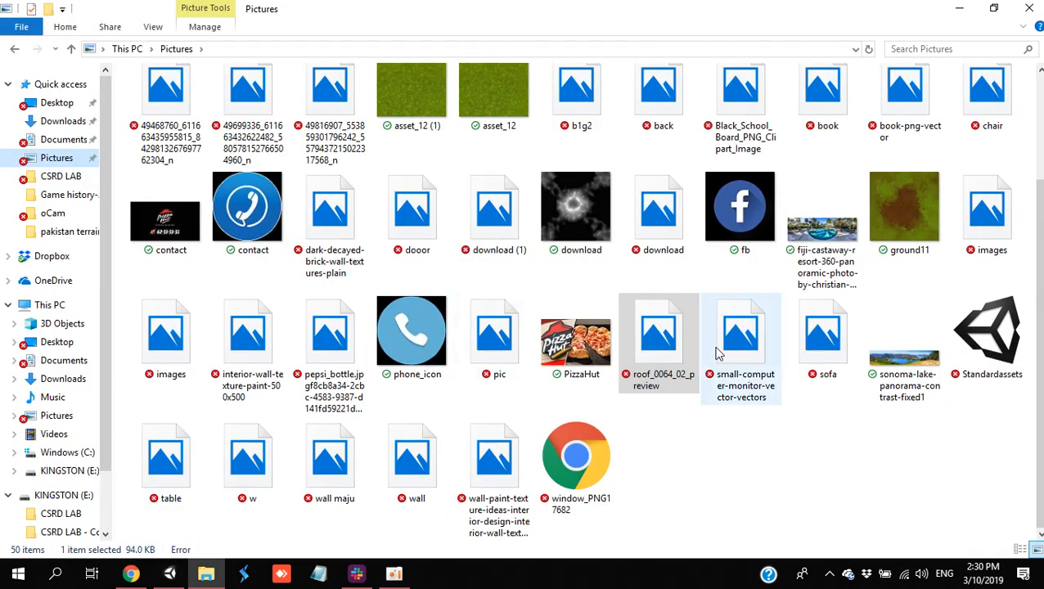
drag(420, 234, 258, 306)
key(alt+Tab)
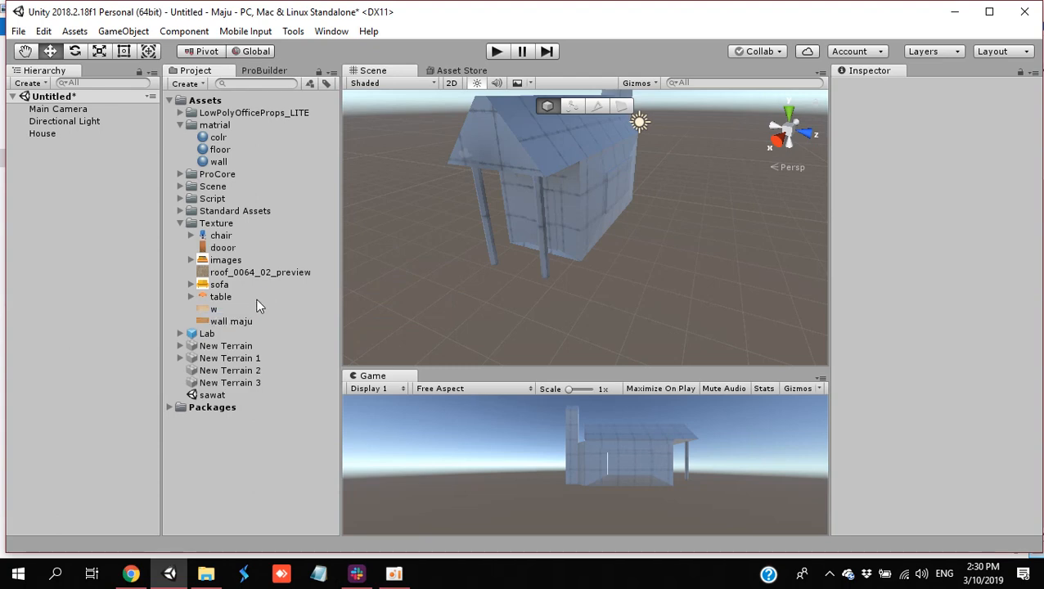
Step: Try to apply the wall material from the matrial folder to the house, and check the material the house uses
click(215, 125)
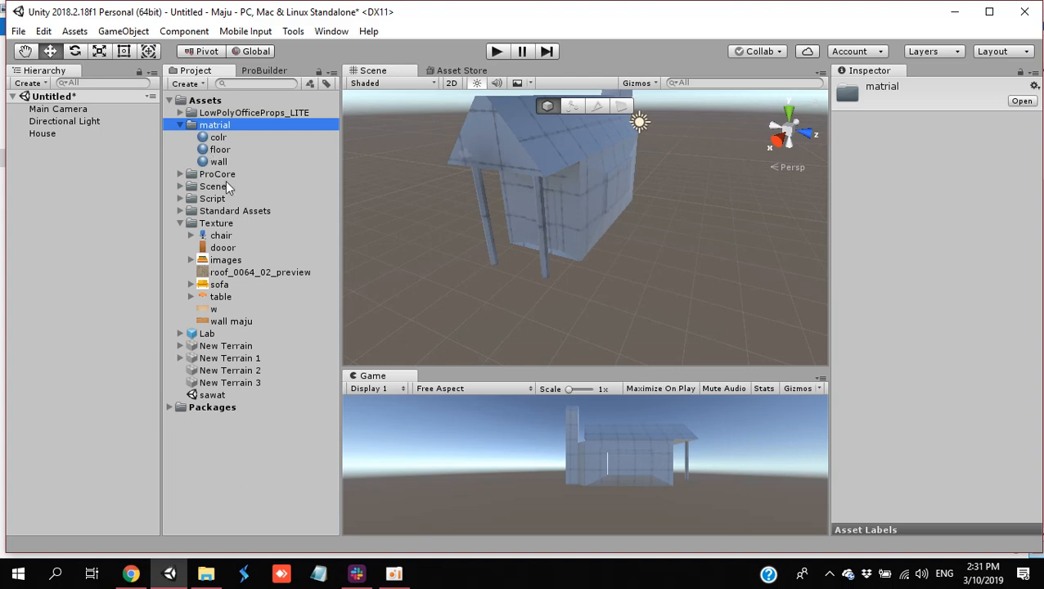
drag(226, 161, 609, 193)
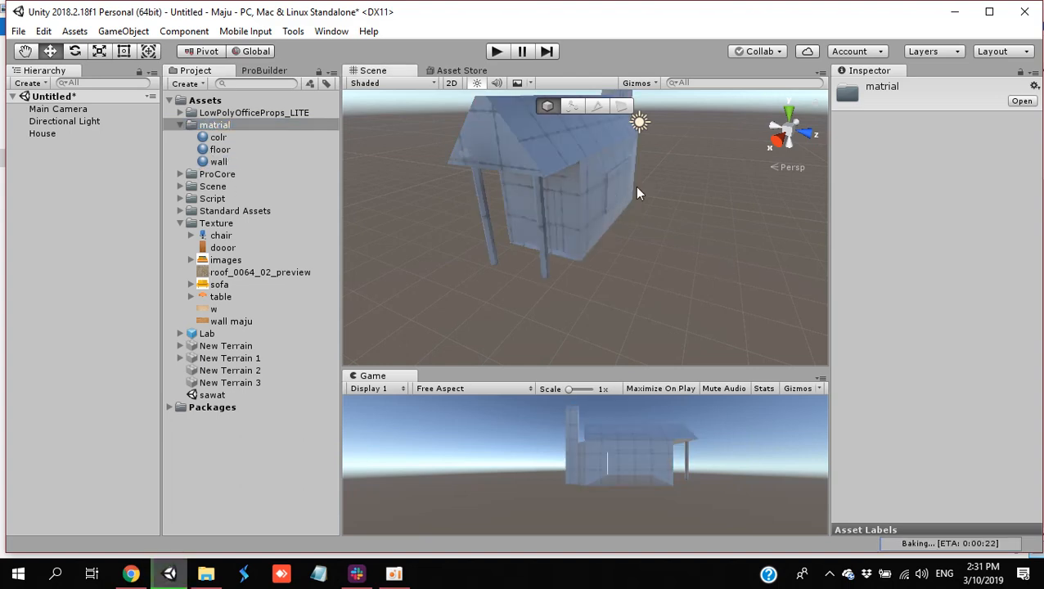
click(573, 147)
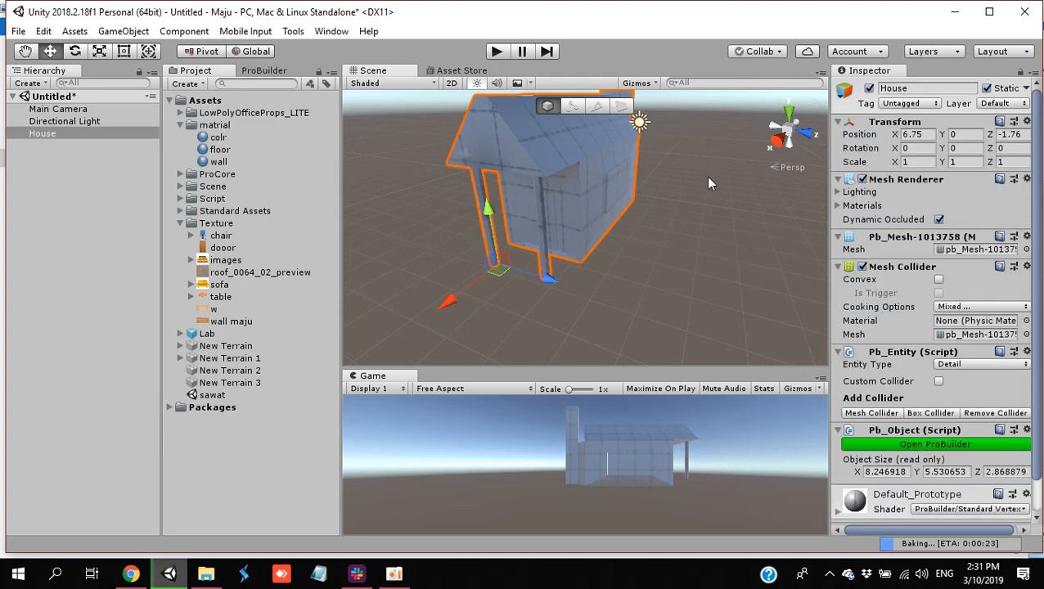
scroll(855, 464, down, 2)
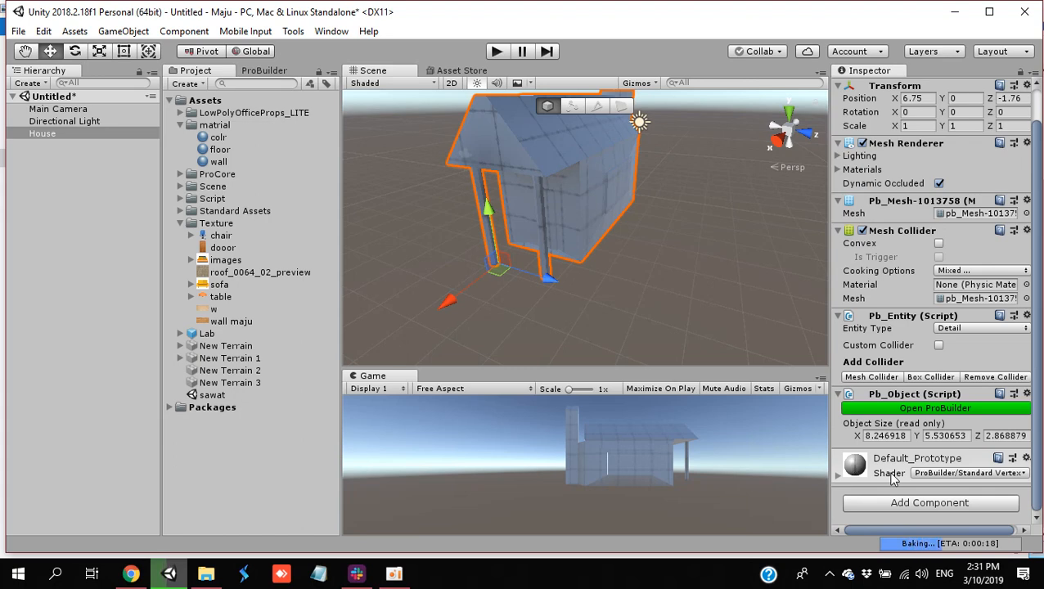
Step: Enlarge the asset preview and examine the w, wall maju, dooor, roof_0064_02_preview and table images in the Texture folder
click(214, 308)
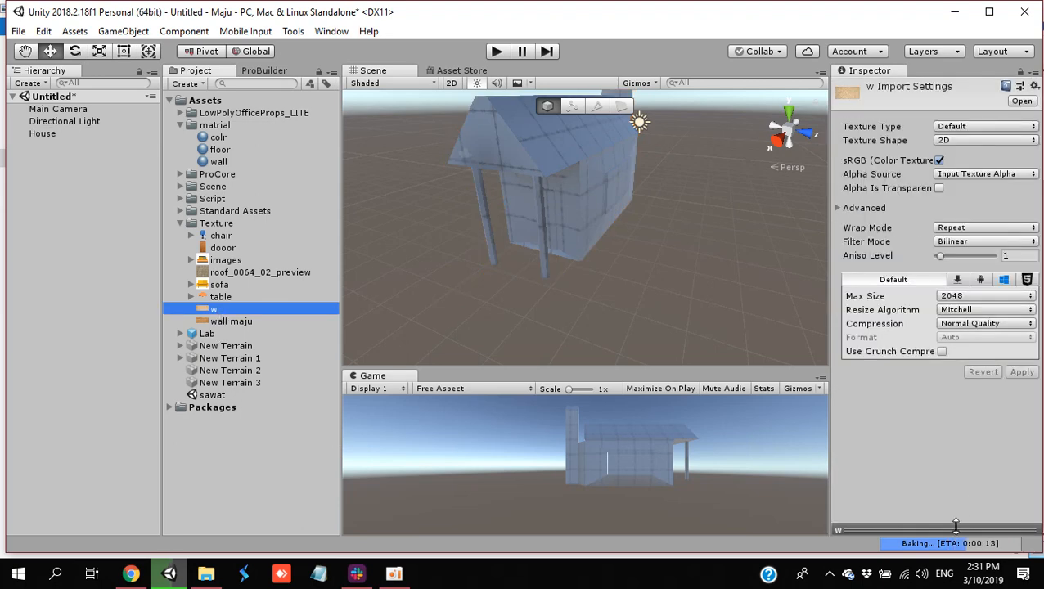
drag(956, 524, 952, 468)
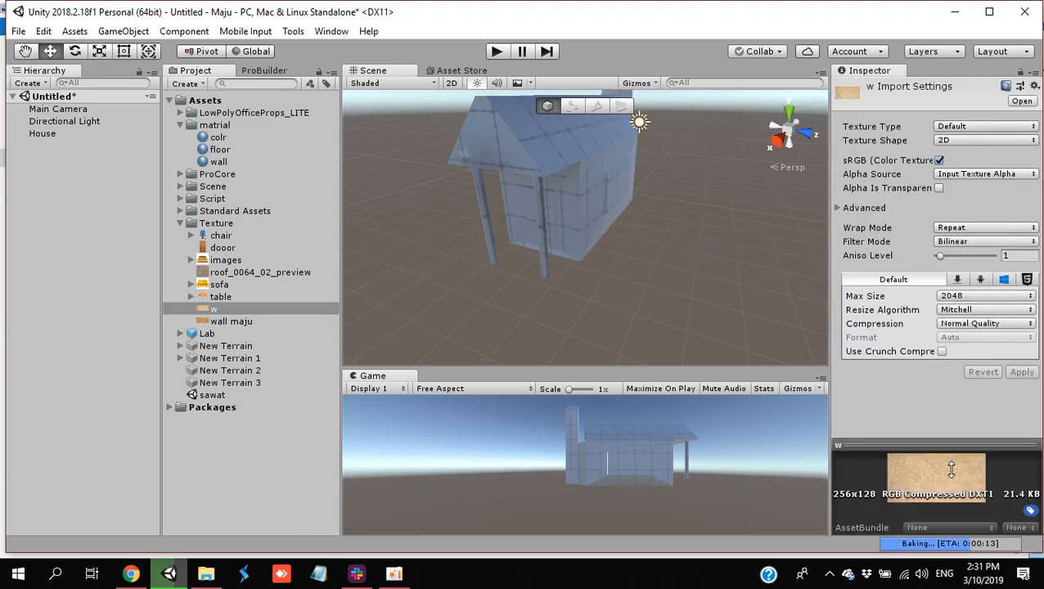
click(235, 313)
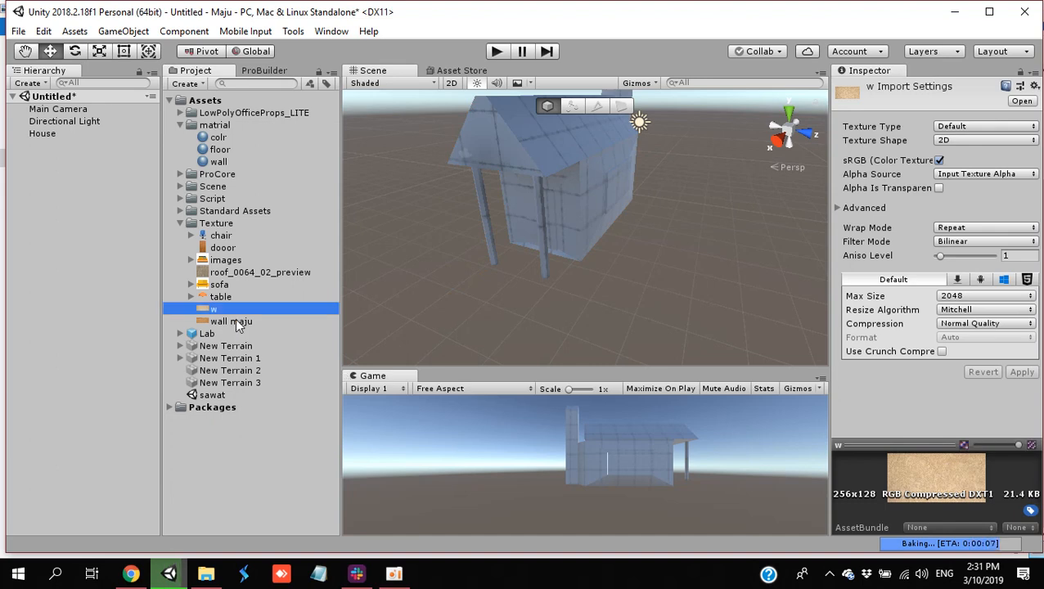
click(235, 321)
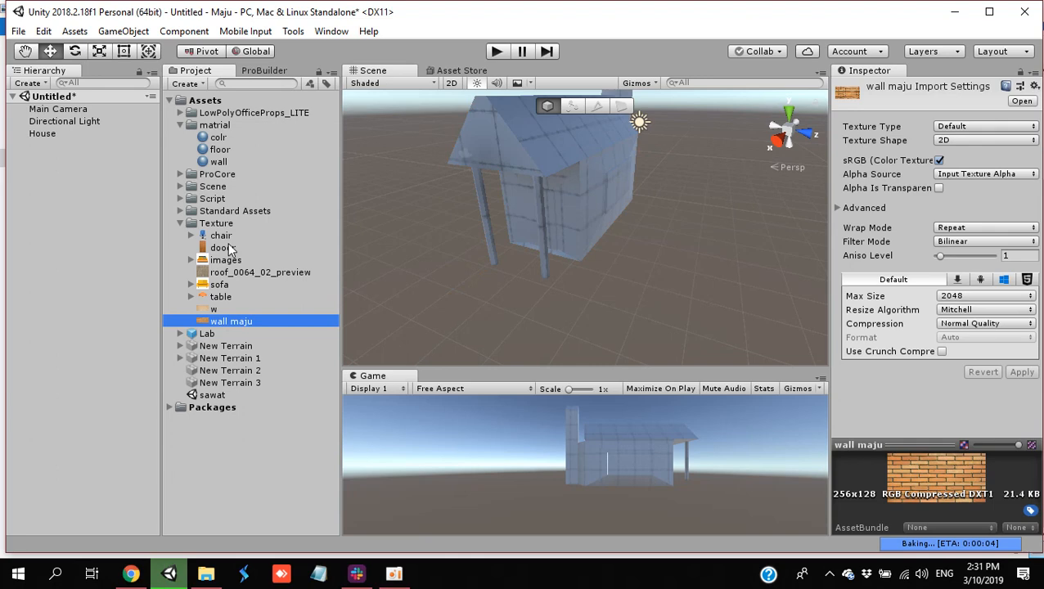
click(229, 247)
click(227, 260)
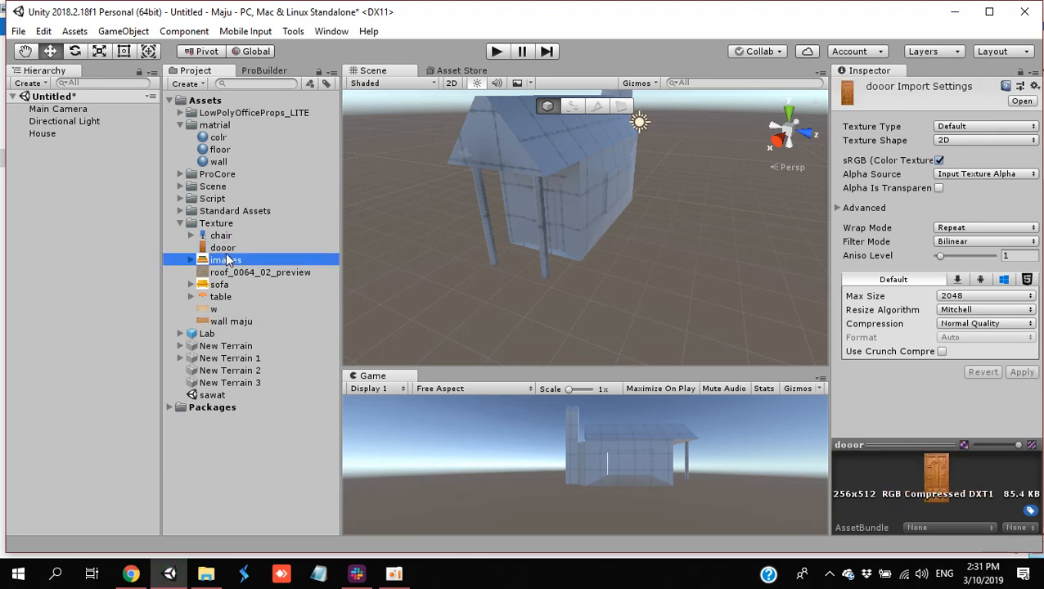
click(233, 273)
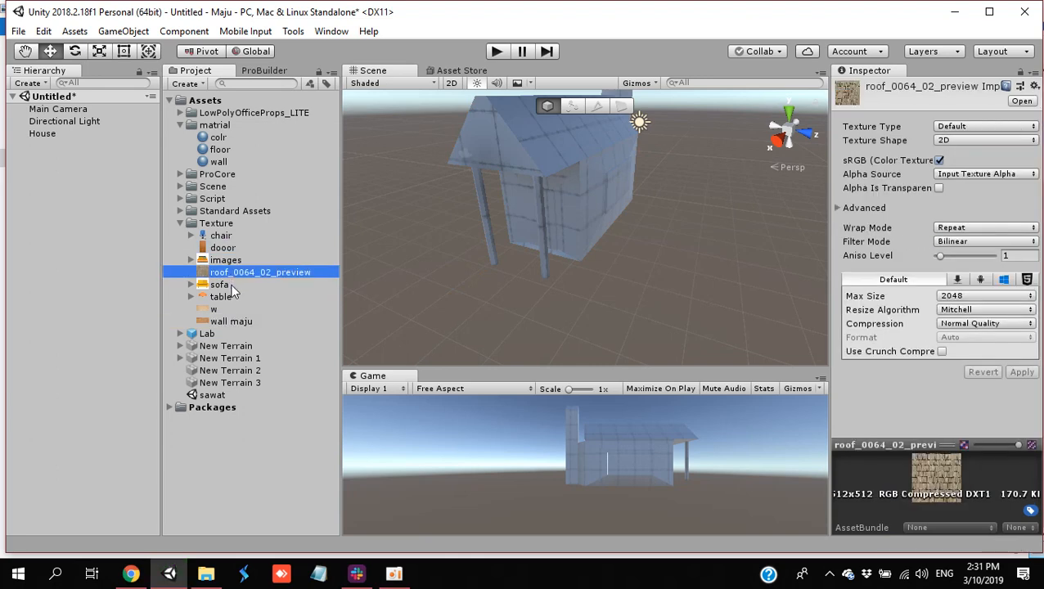
click(234, 297)
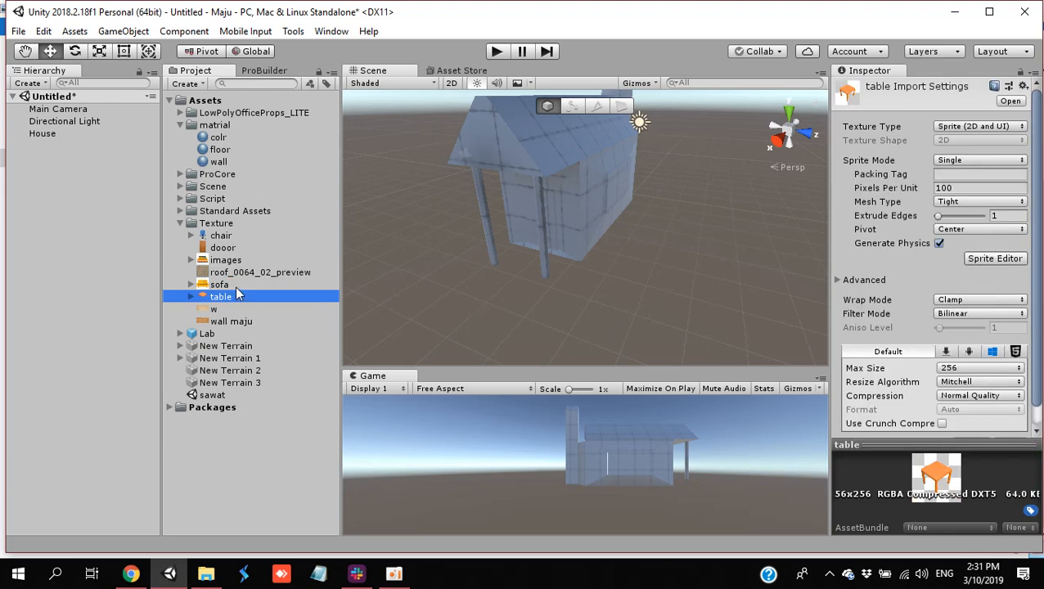
click(235, 285)
Step: Set the maximum size of the roof_0064_02_preview texture to 1024 and apply the import settings
click(249, 273)
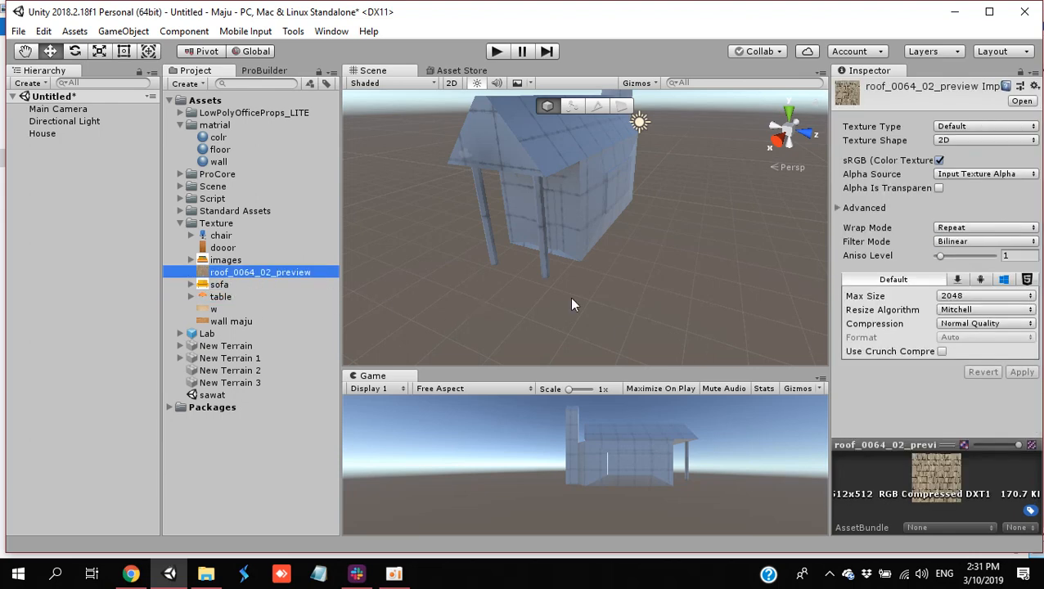
click(971, 296)
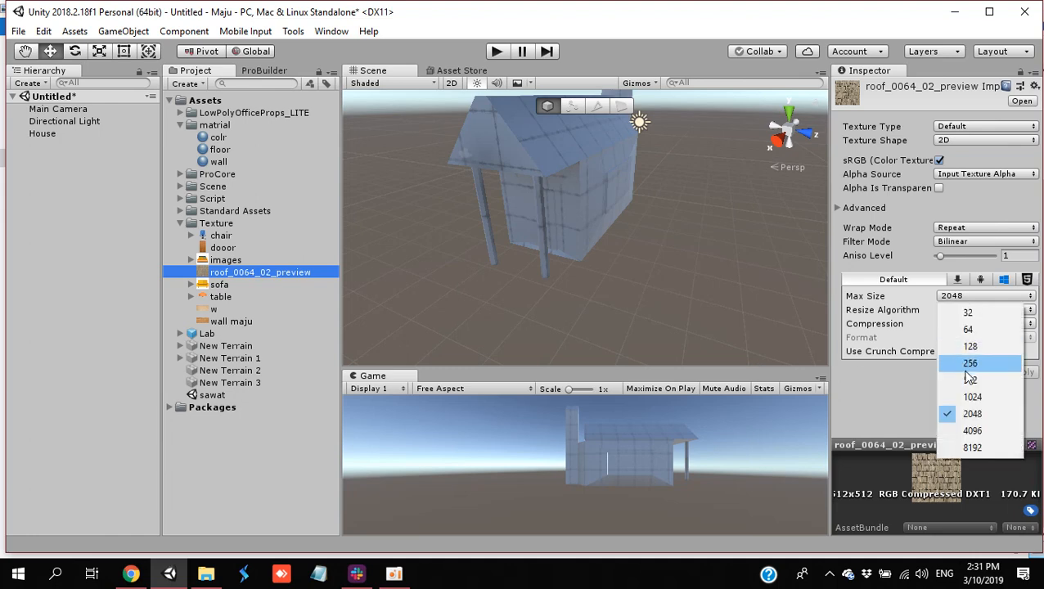
click(972, 398)
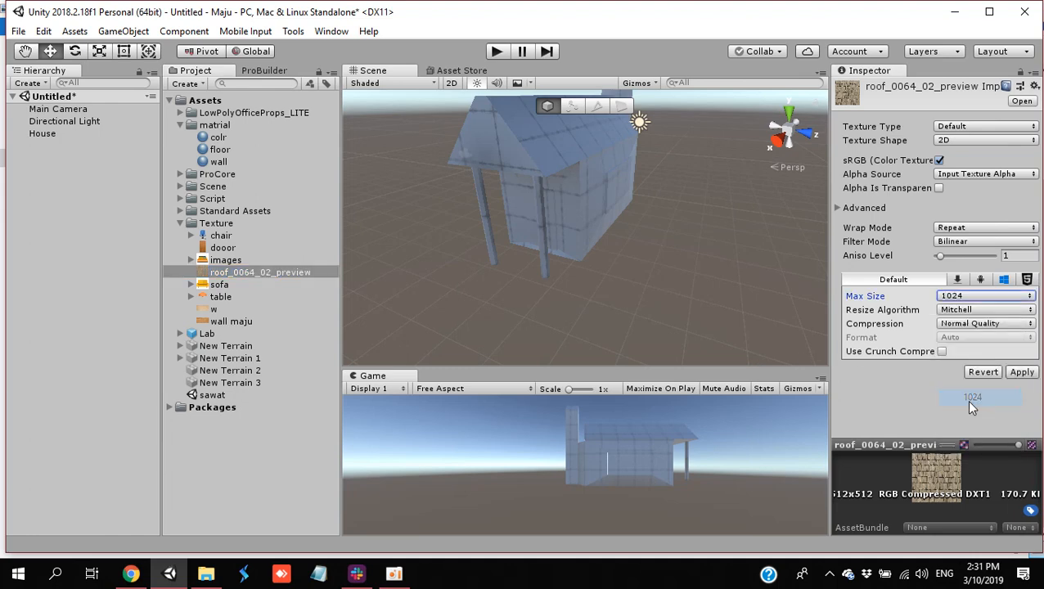
click(1033, 372)
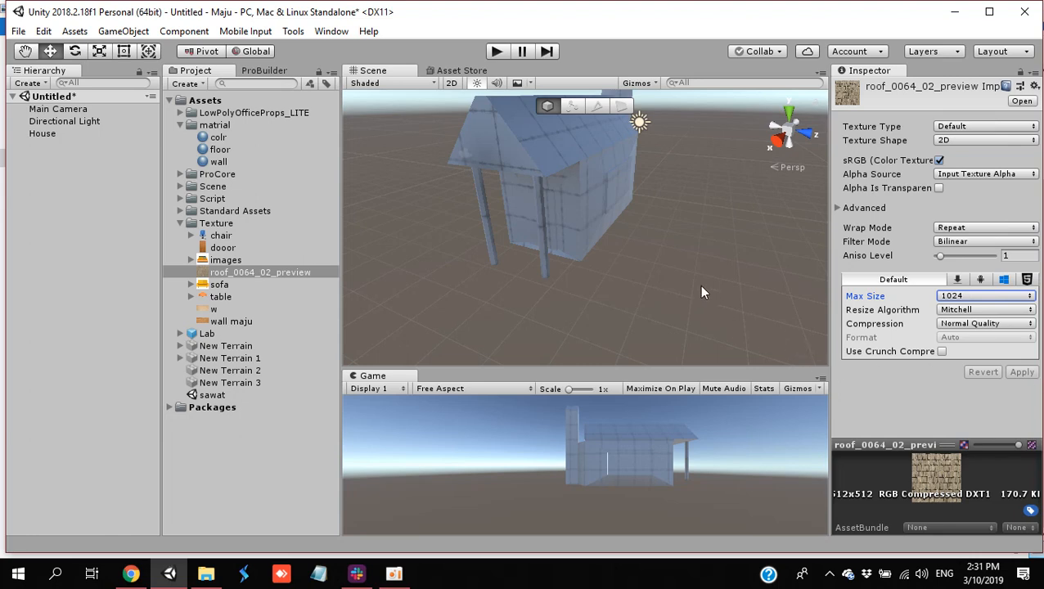
Step: Assign the wall maju texture to the albedo map of the wall material
click(553, 160)
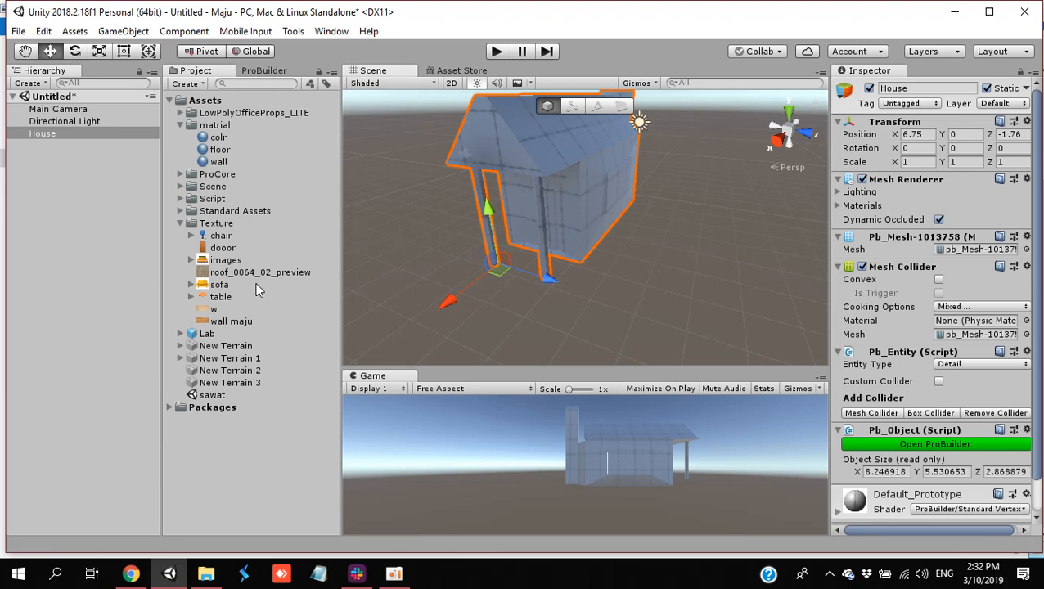
click(229, 321)
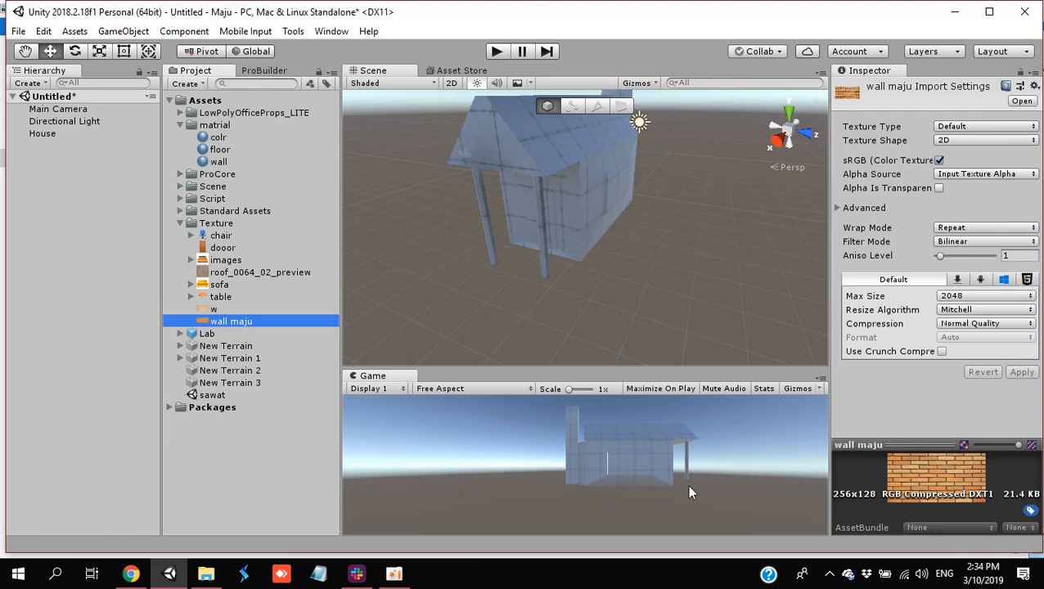
click(207, 161)
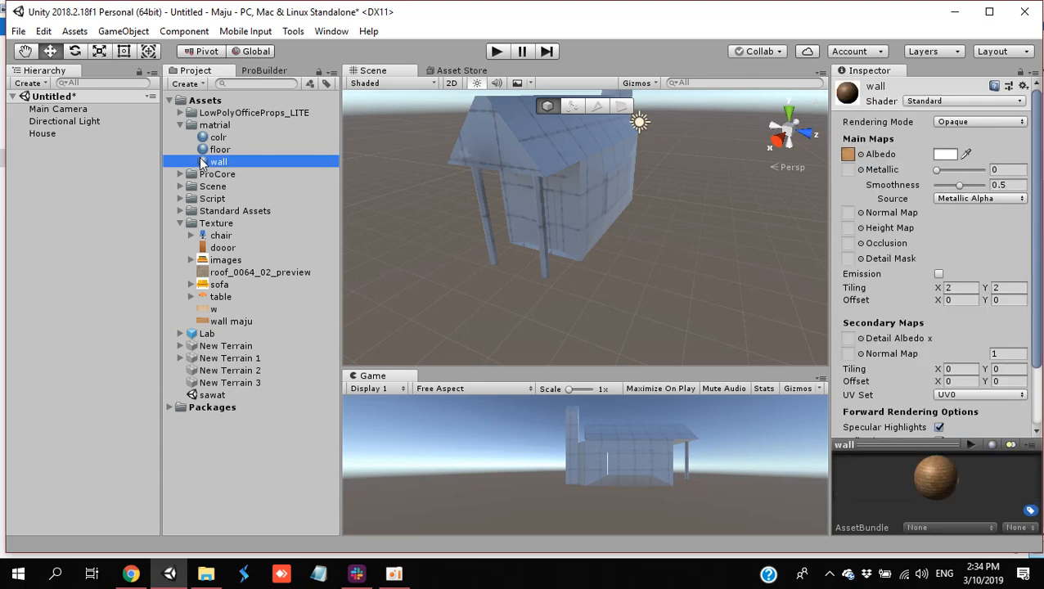
drag(237, 319, 851, 160)
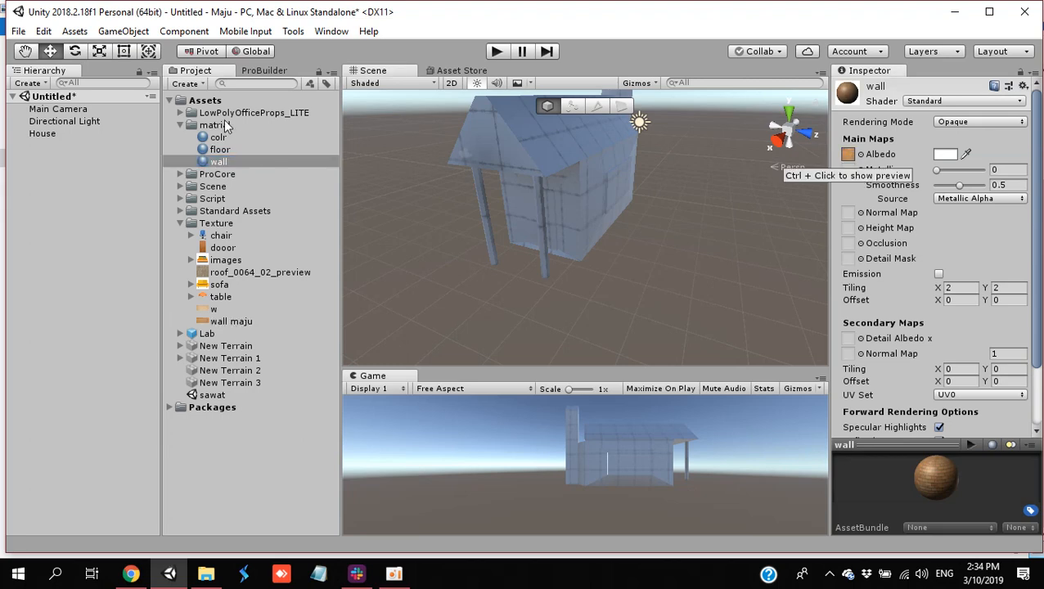
Step: Create a material named door in the matrial folder and assign the dooor texture to its albedo map
click(213, 127)
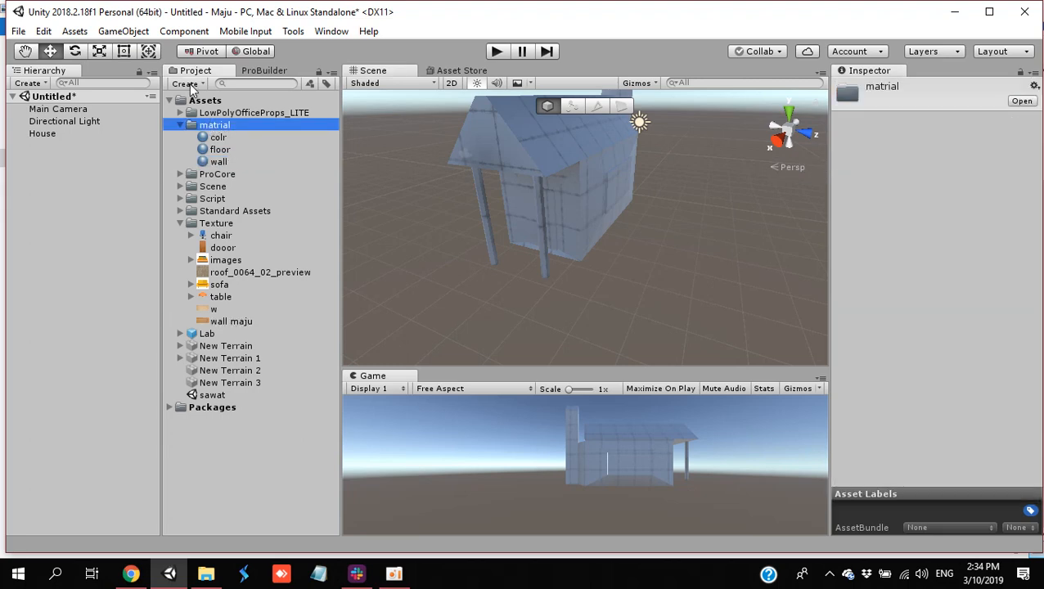
click(190, 84)
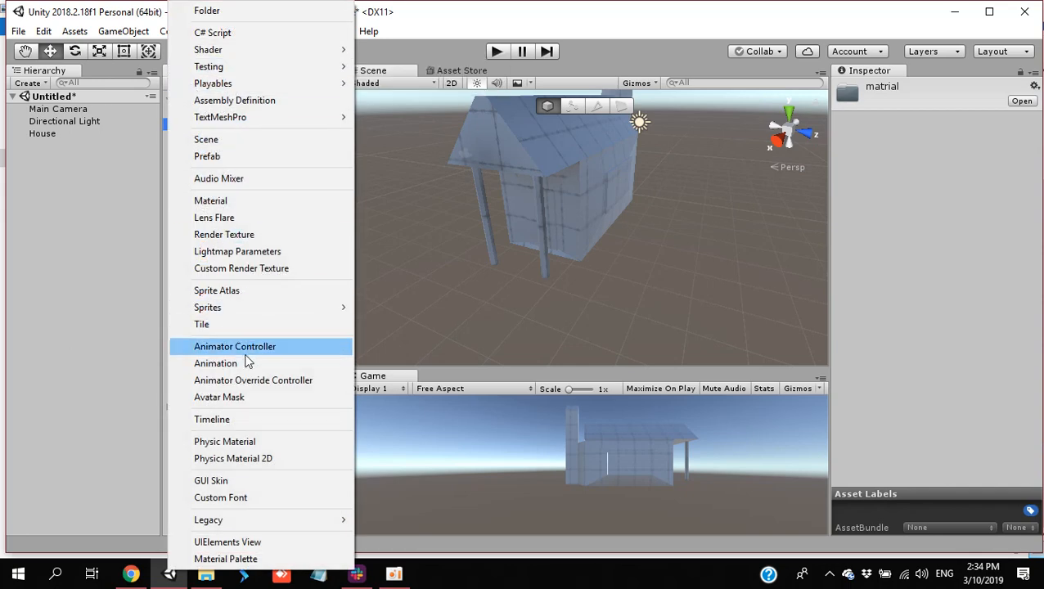
click(233, 202)
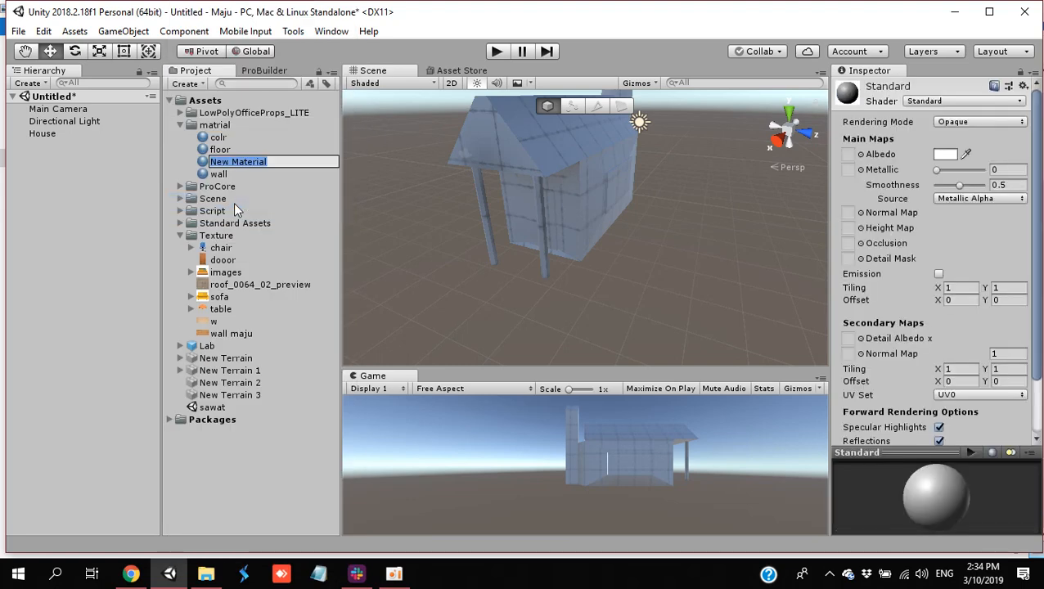
text(door)
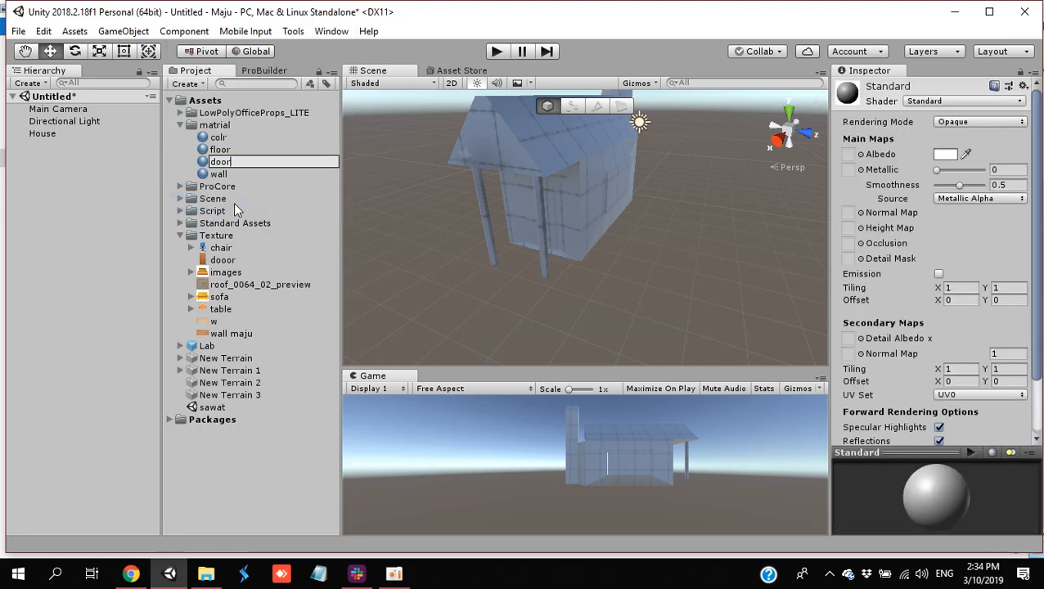
key(Return)
drag(222, 262, 850, 156)
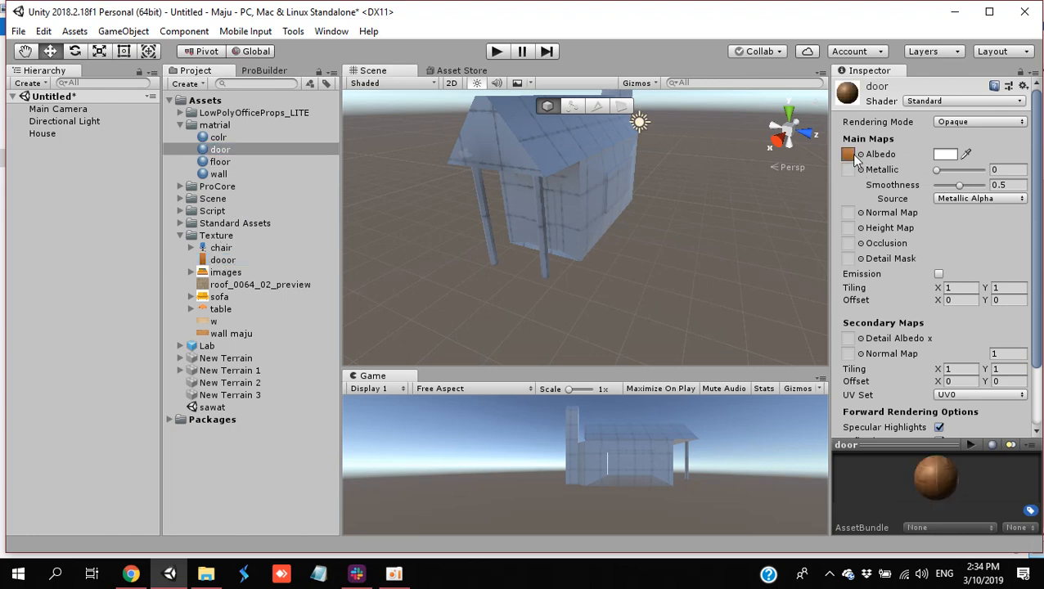
Step: Create a material named roof in the matrial folder and assign the roof_0064_02_preview texture to its albedo map
click(228, 125)
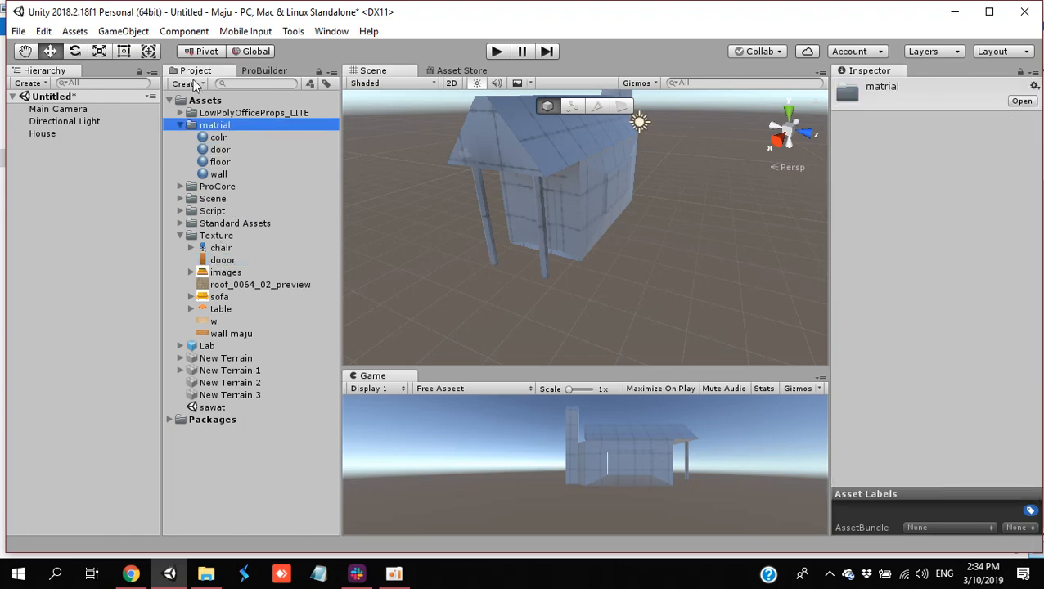
click(189, 83)
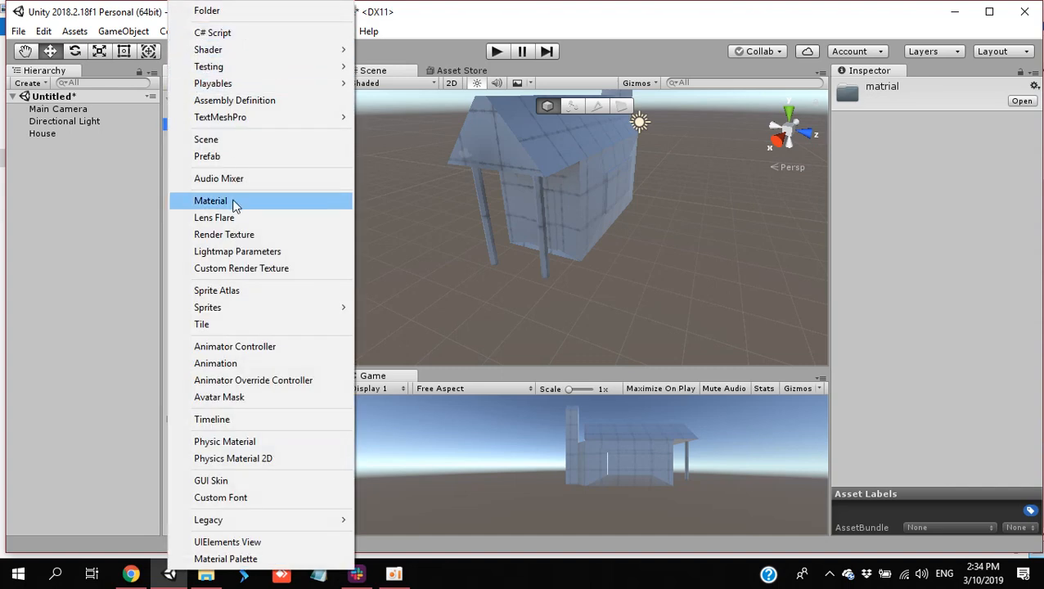
click(233, 202)
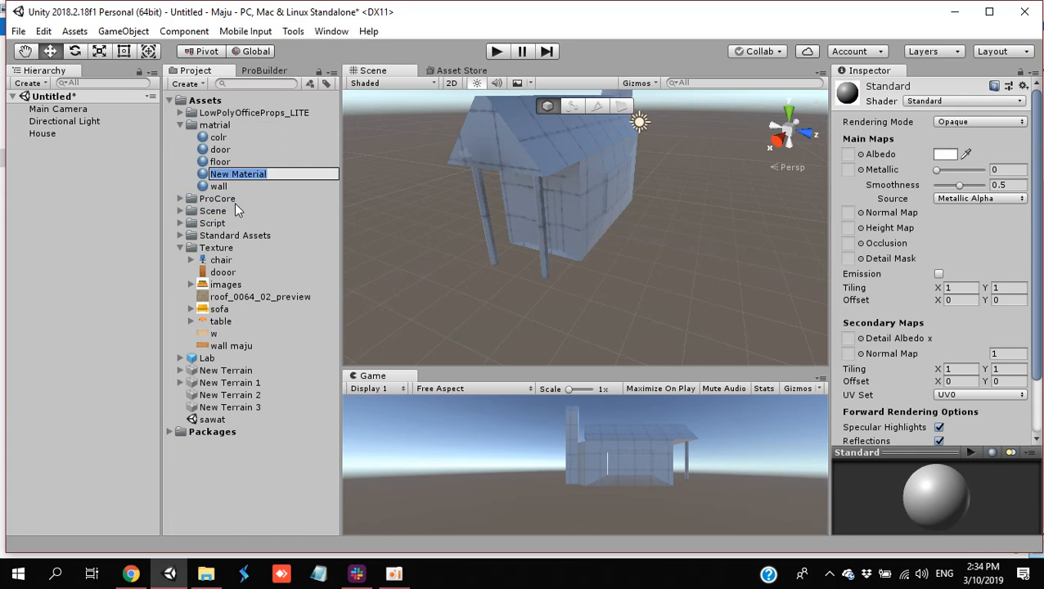
text(rood)
key(BackSpace)
text(f)
key(Return)
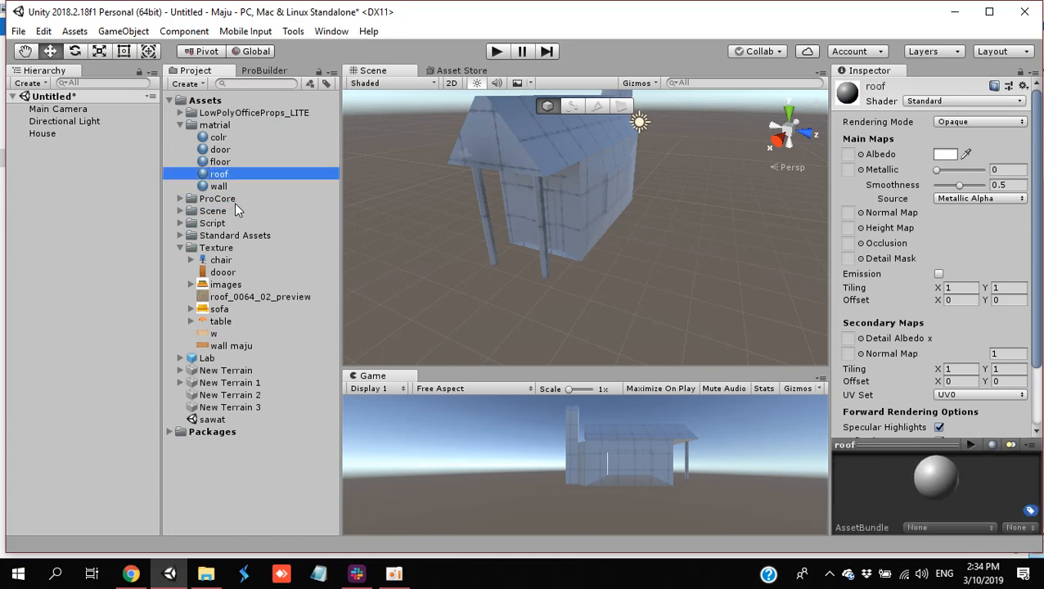
drag(240, 298, 847, 156)
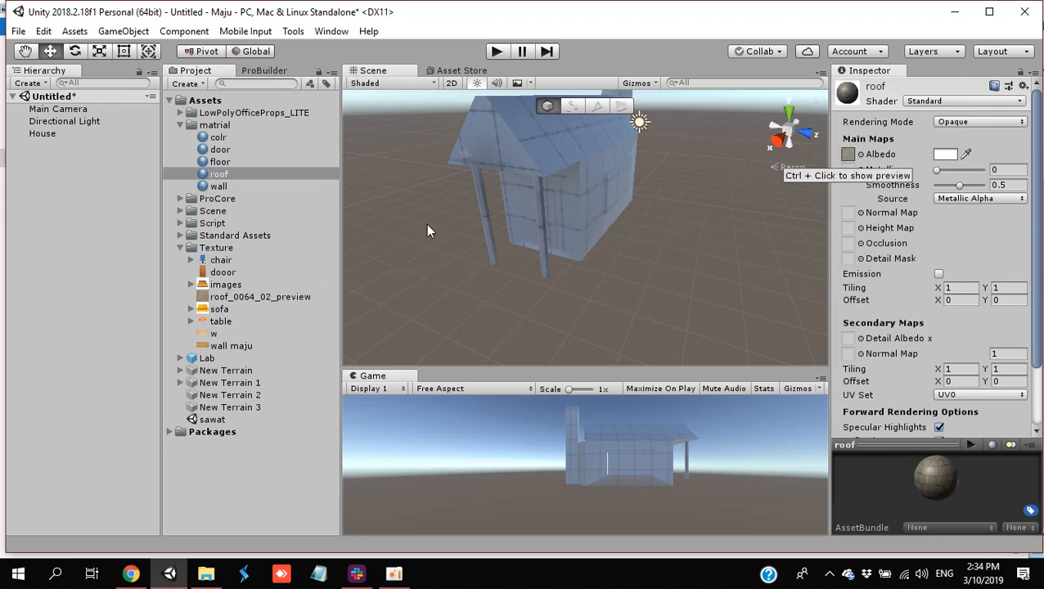
Step: Choose roof as the Quick Material in ProBuilder's Material Editor and try to apply it to the house in face selection mode
drag(255, 176, 397, 269)
key(alt)
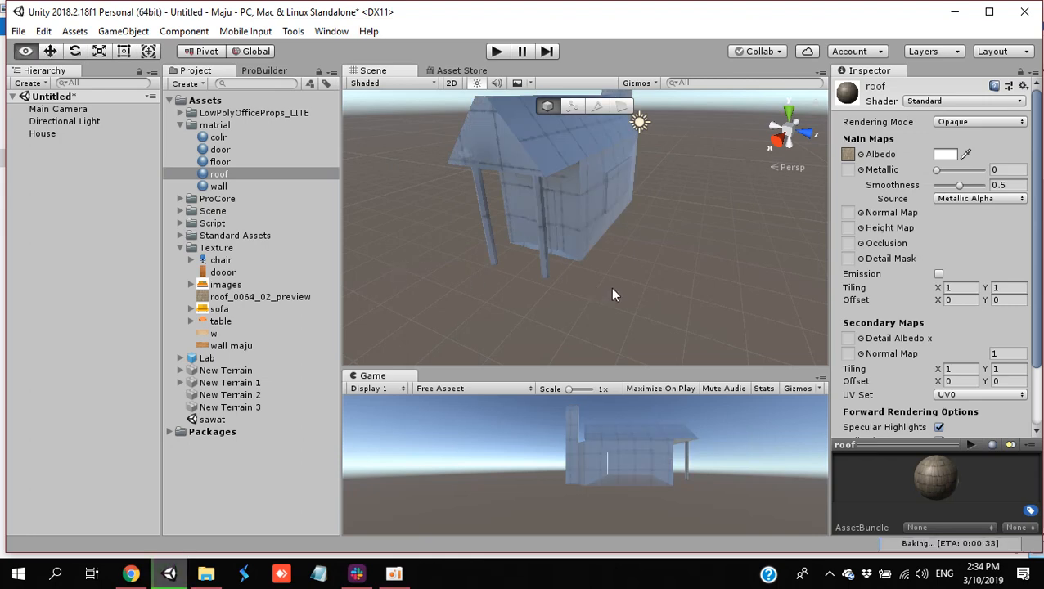
alt+drag(612, 294, 493, 274)
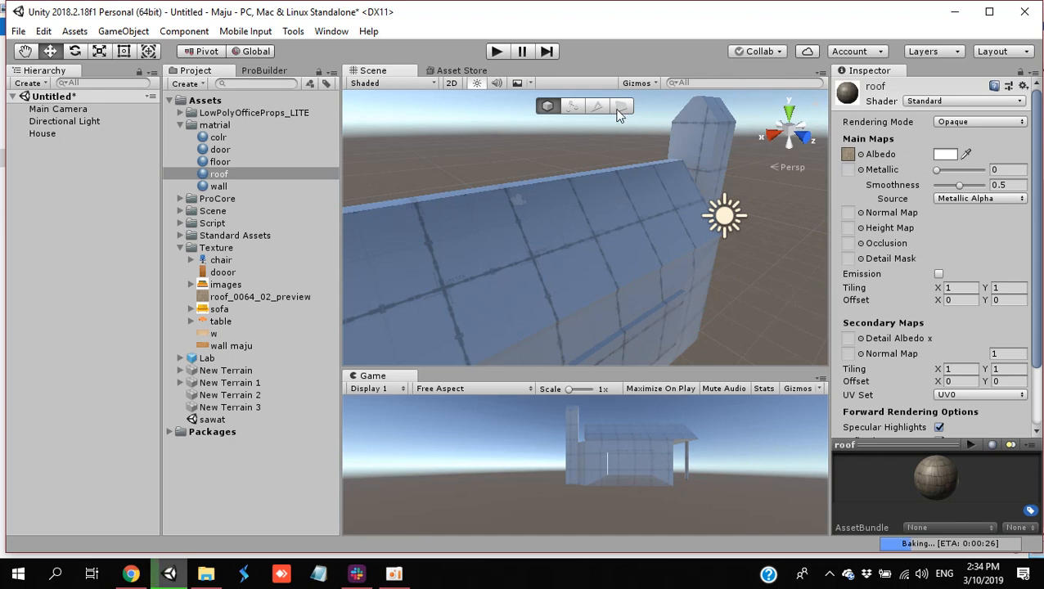
click(558, 228)
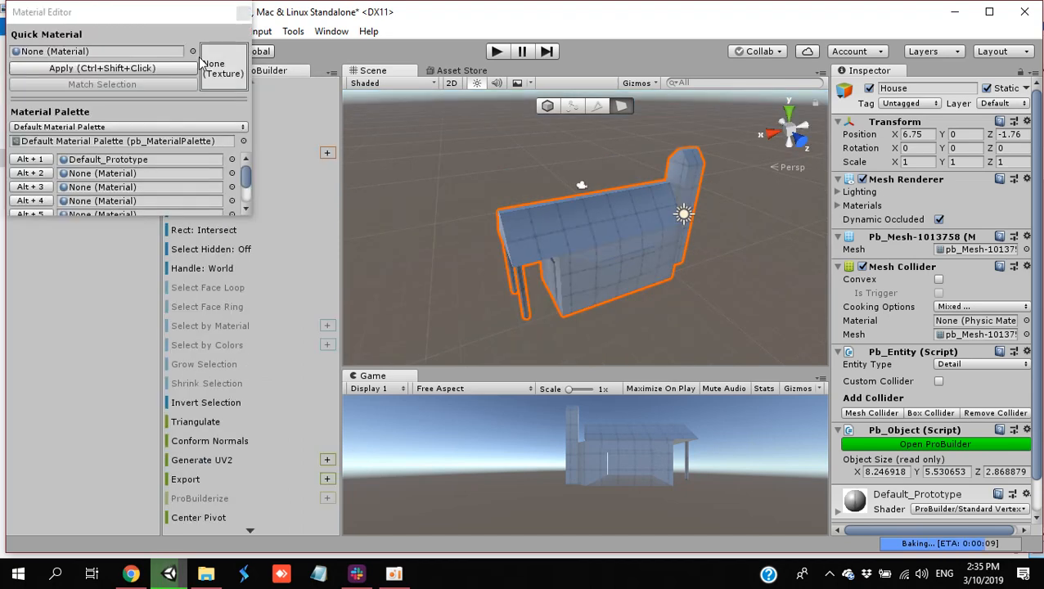
click(193, 51)
text(roo)
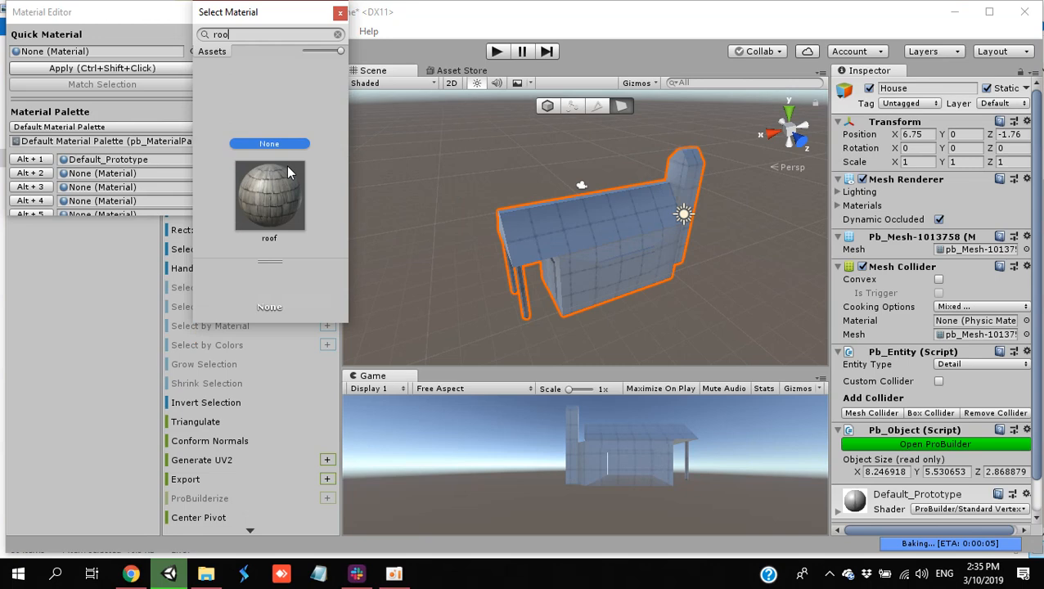
double_click(287, 166)
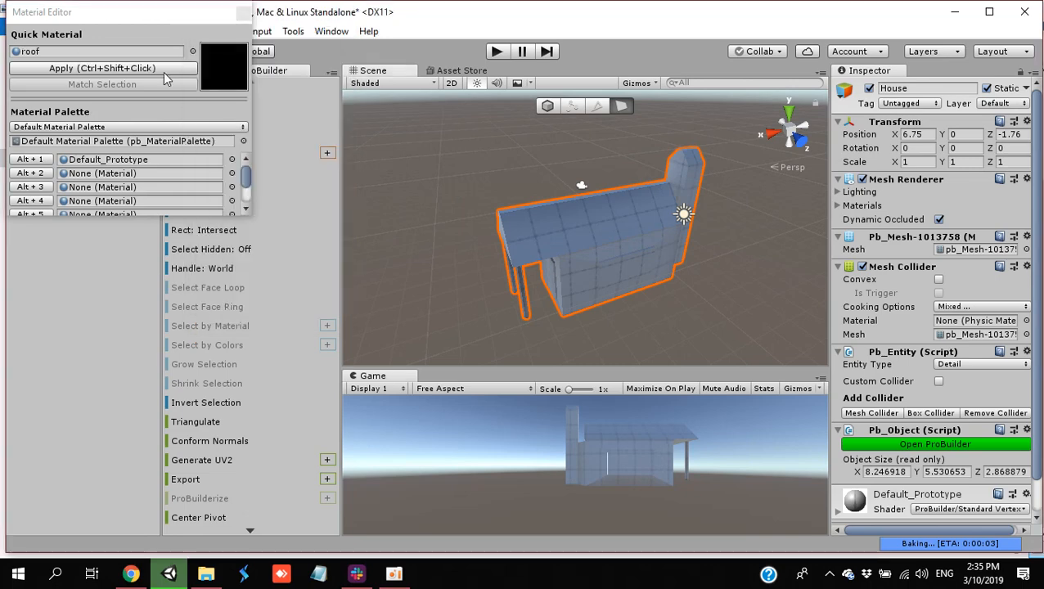
click(163, 72)
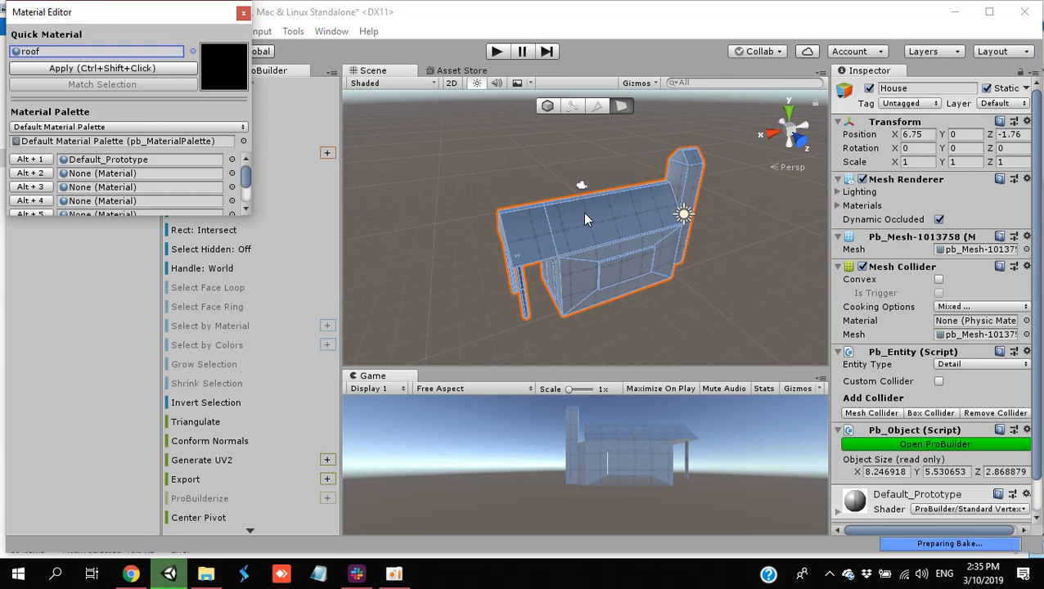
Step: Apply the roof material to the house's long roof slope, the adjoining porch roof slope and a chimney cap face
ctrl+shift+click(585, 218)
click(517, 228)
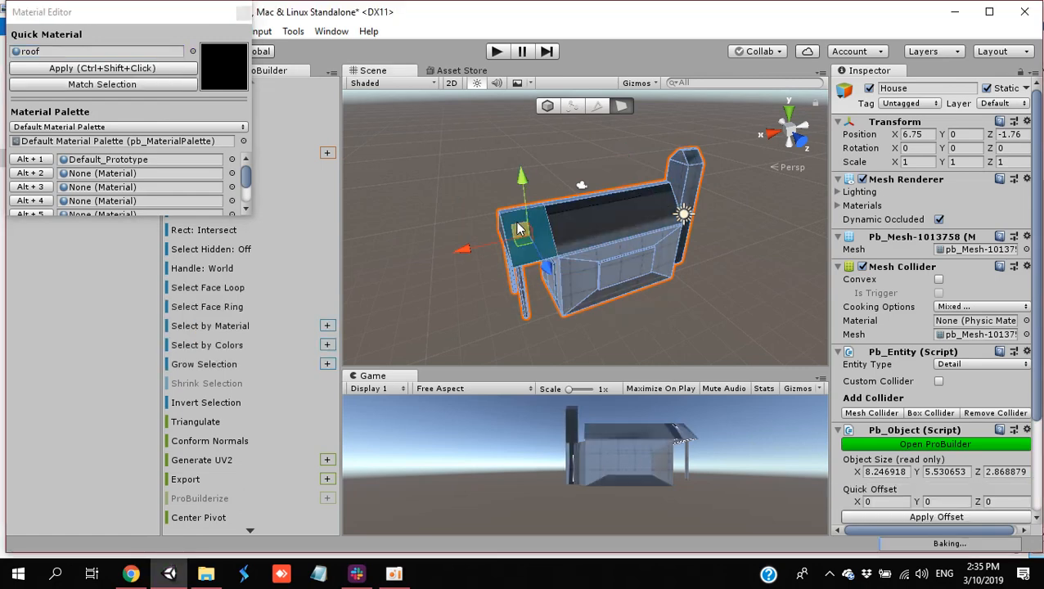
ctrl+shift+click(517, 229)
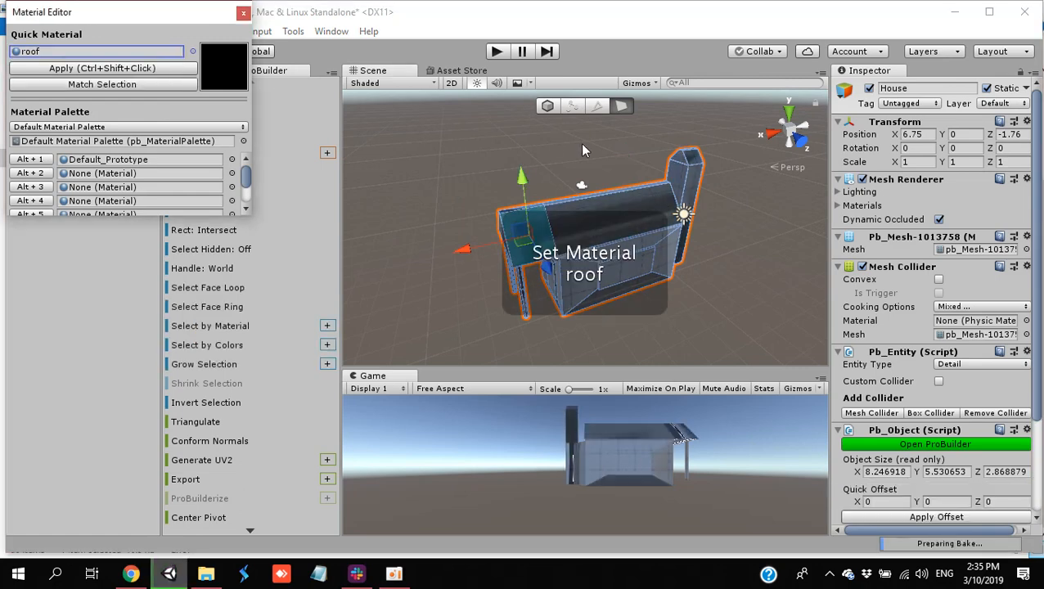
click(694, 157)
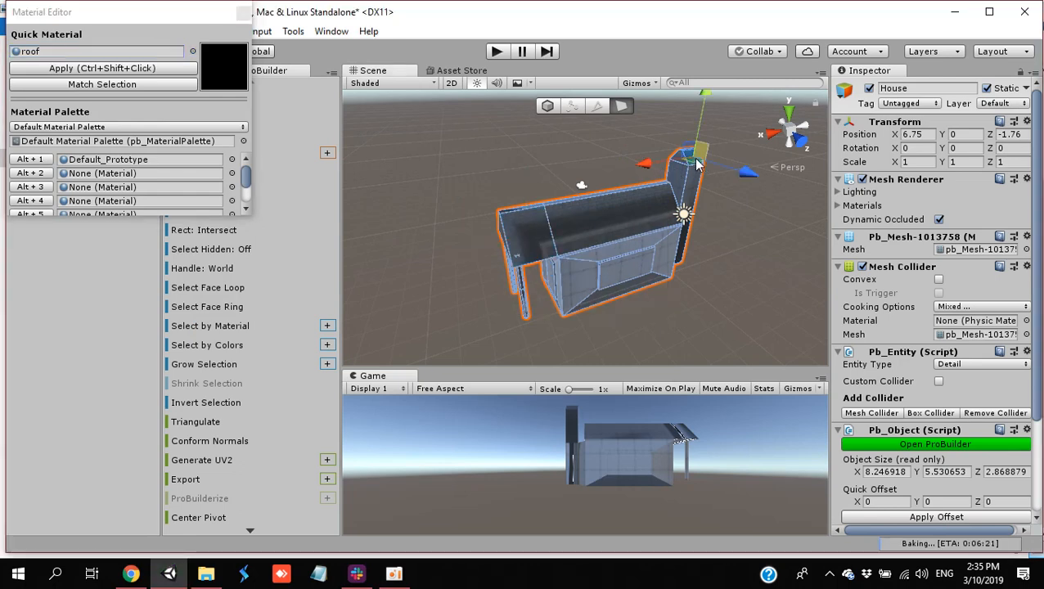
ctrl+shift+click(697, 164)
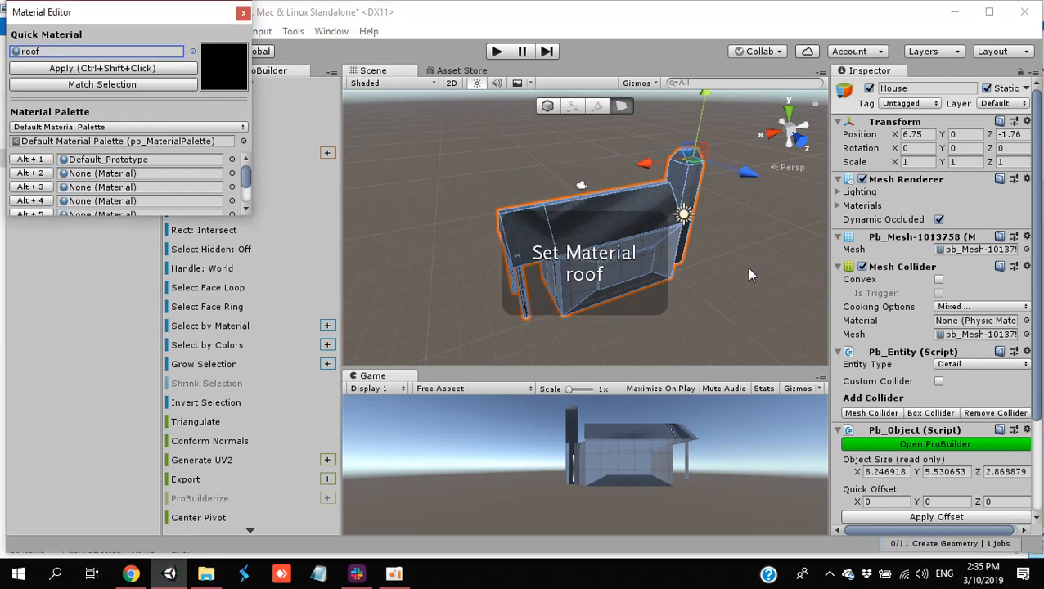
Step: Apply the roof material to the other sloped faces of the chimney cap
right_drag(660, 249, 659, 244)
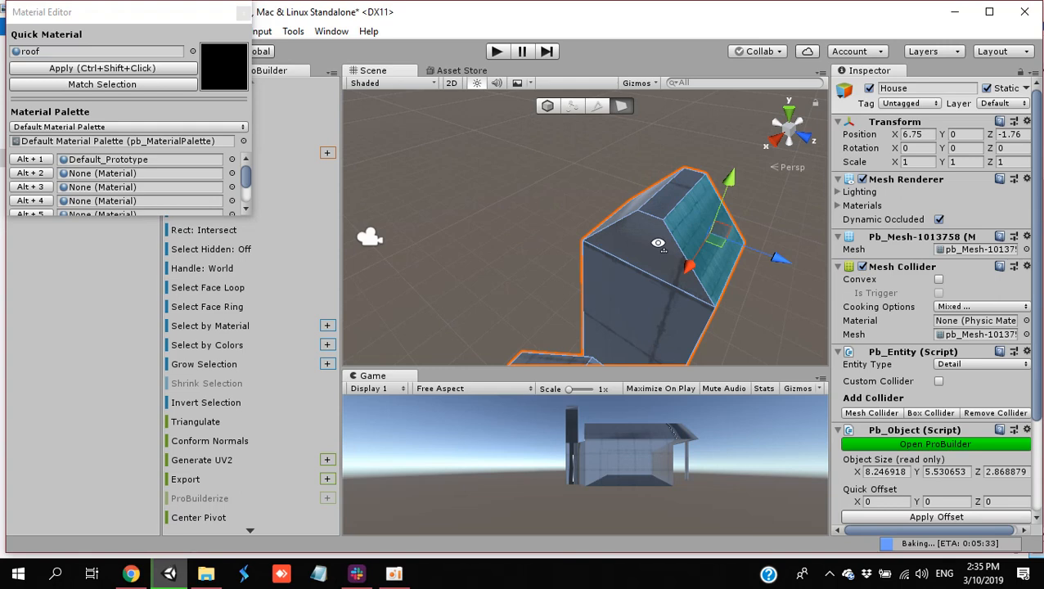
right_drag(658, 243, 642, 233)
shift+click(634, 233)
click(103, 68)
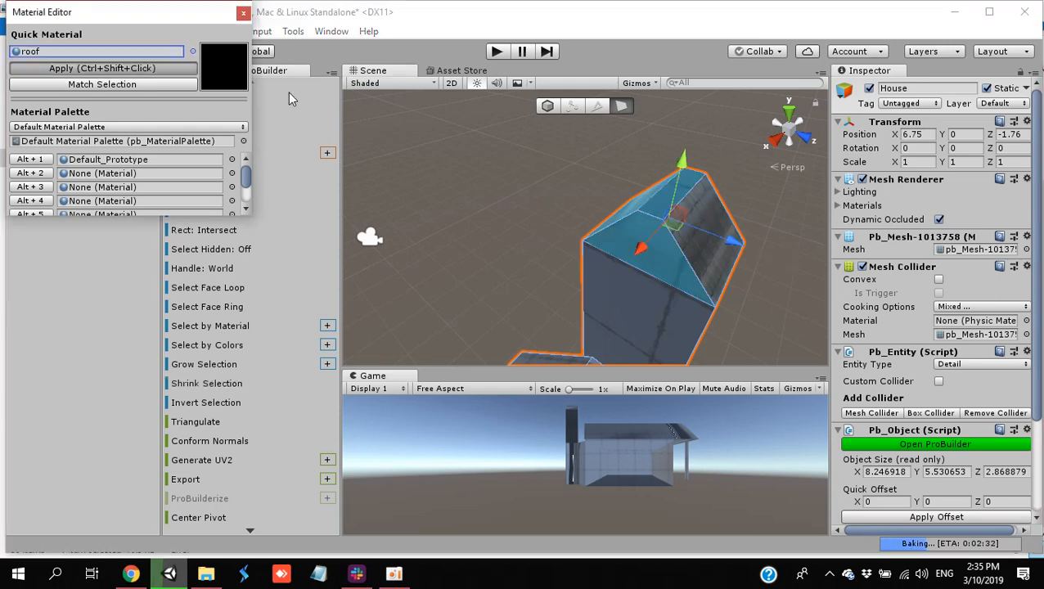
Step: Apply the roof material to the opposite roof slopes and the porch's triangular front gable
click(480, 170)
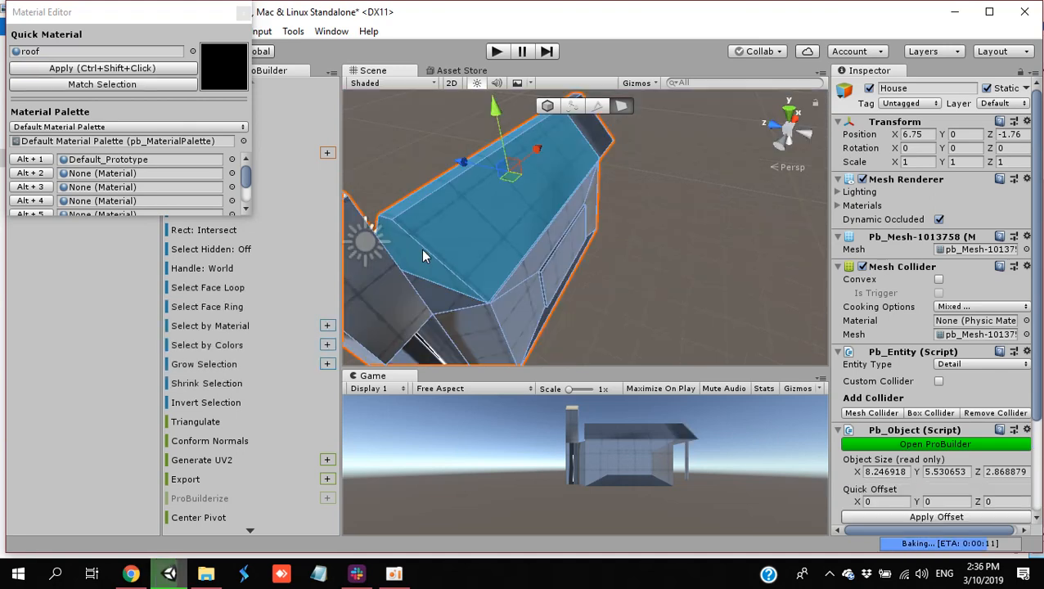
ctrl+shift+click(422, 257)
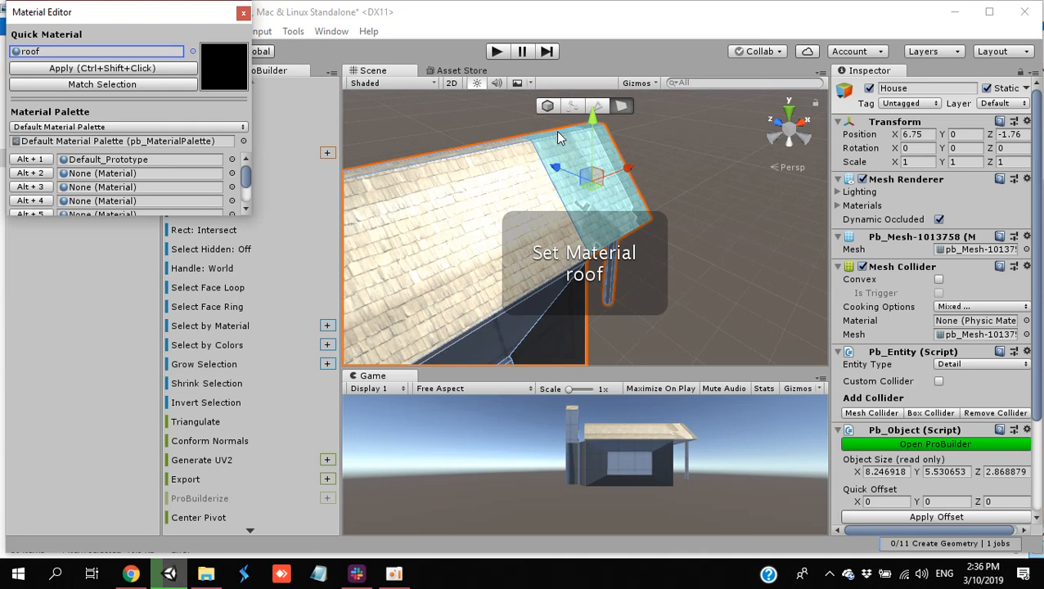
click(704, 208)
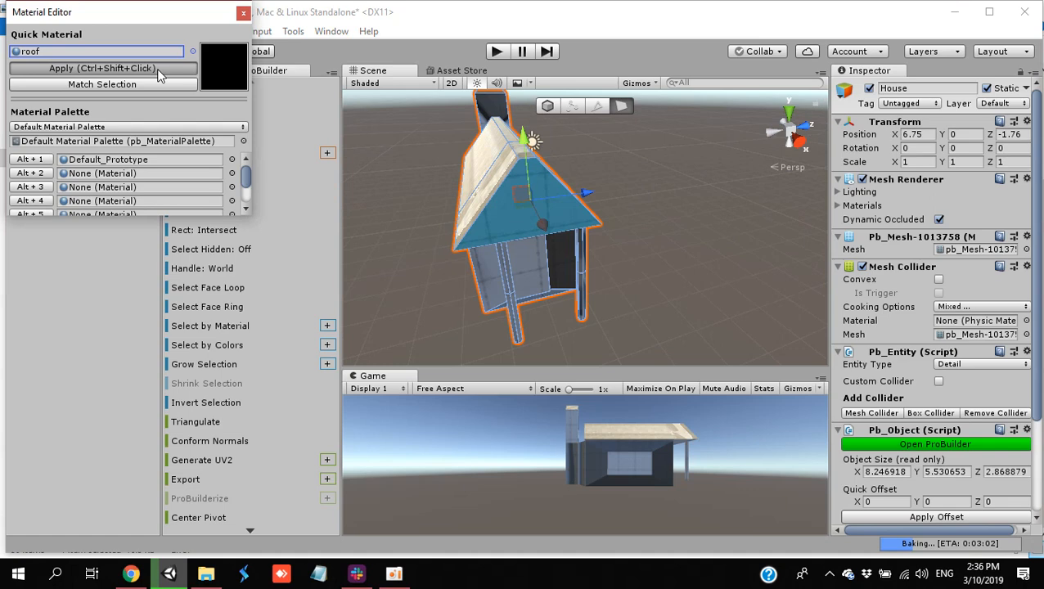
click(404, 202)
Step: Choose wall as the Quick Material and apply it to the wall face above the side window
alt+drag(404, 203, 311, 192)
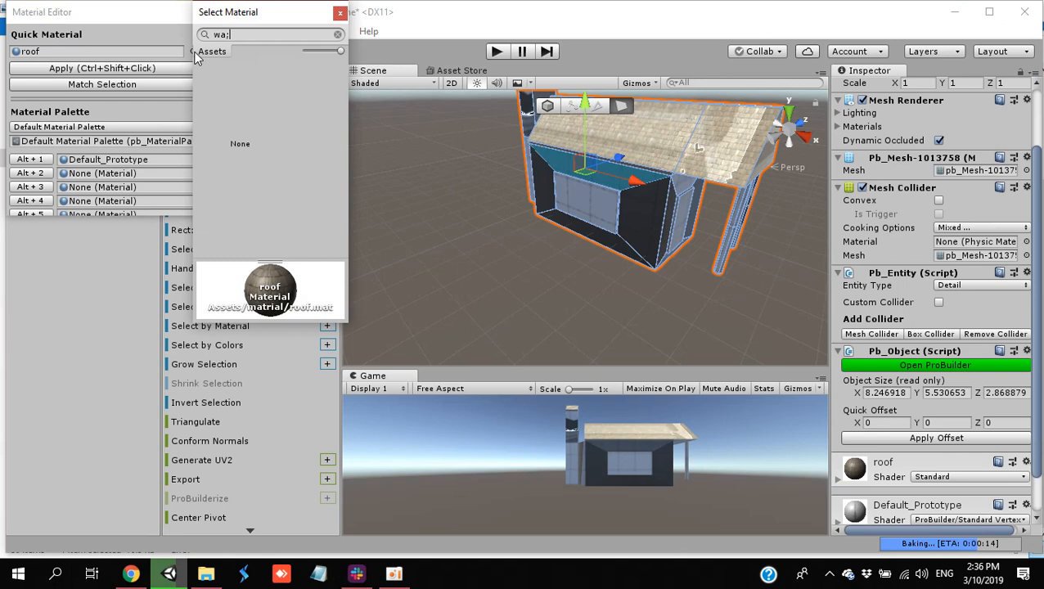
key(BackSpace)
text(ll)
double_click(267, 198)
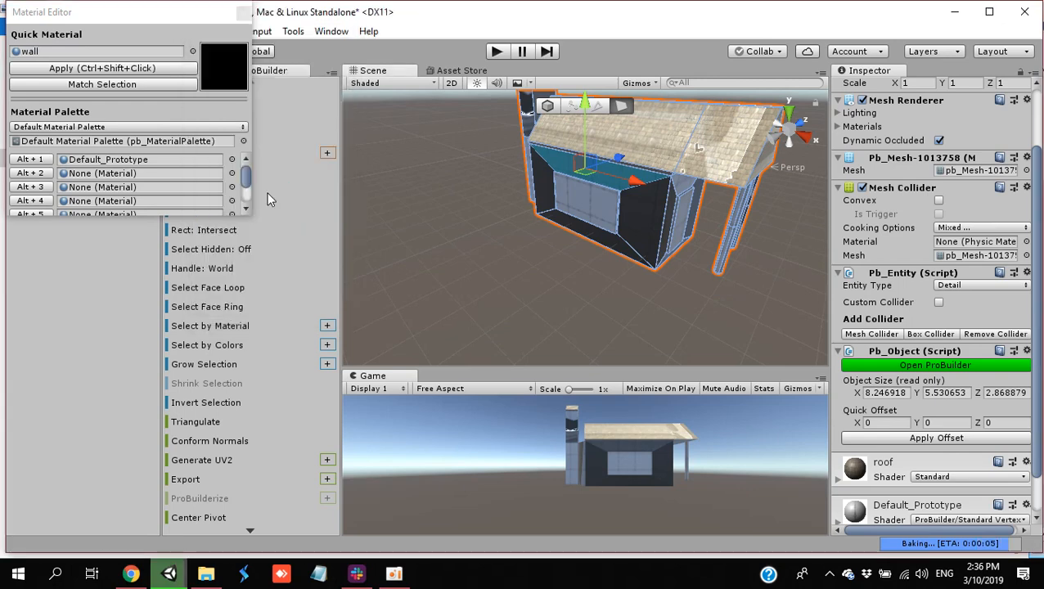
click(136, 69)
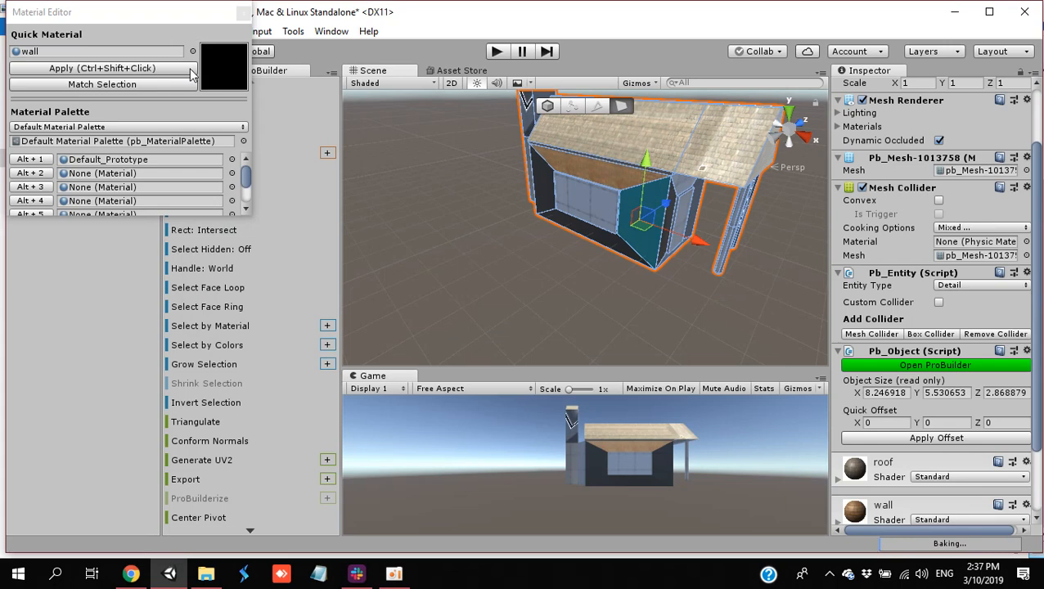
Step: Apply the wall material to the side window panel and the remaining wall faces around it
click(578, 203)
click(577, 203)
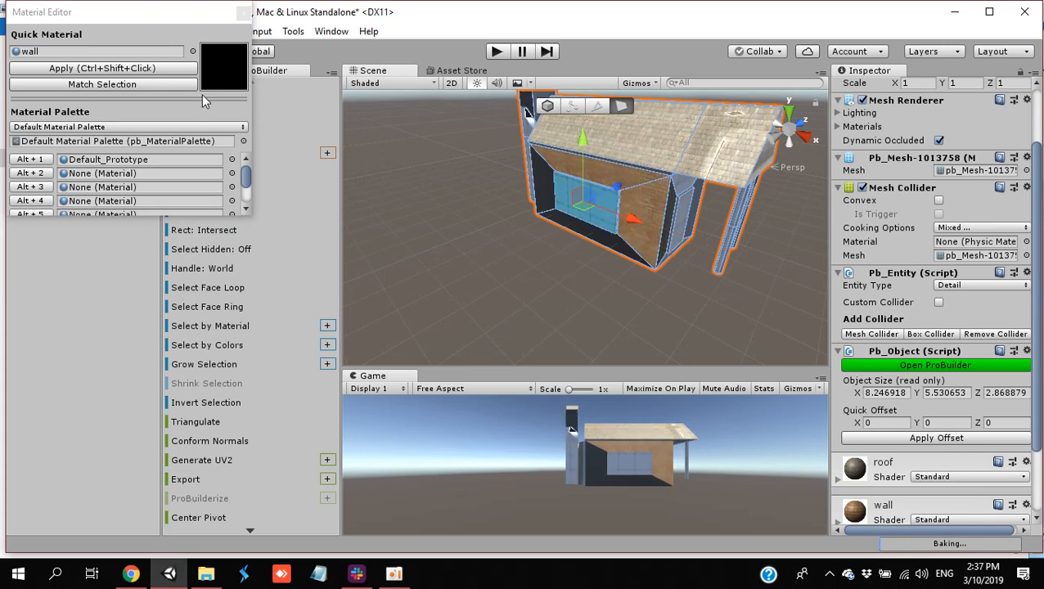
click(122, 69)
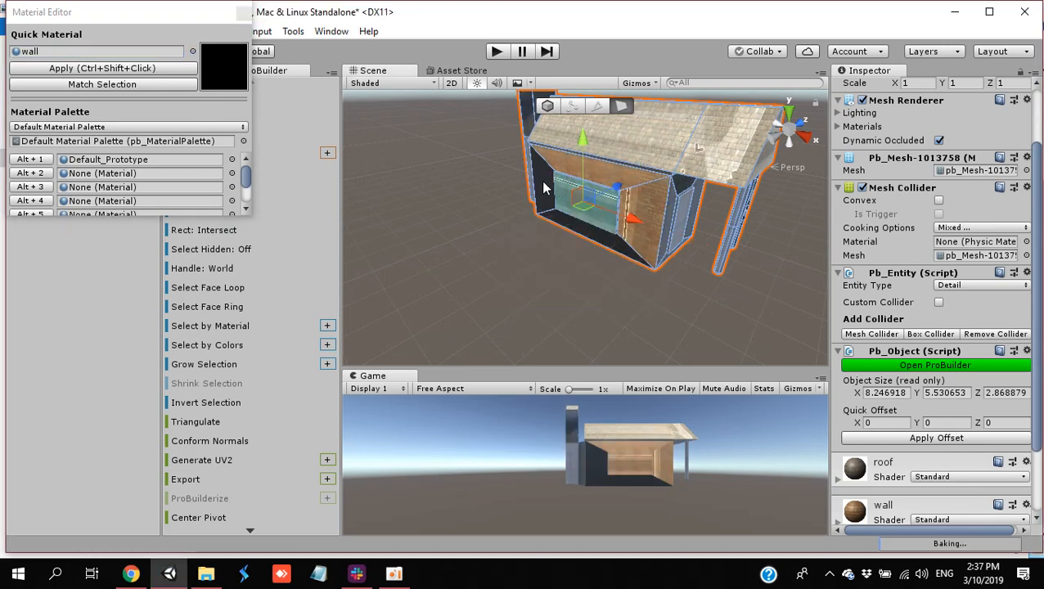
click(543, 183)
click(190, 71)
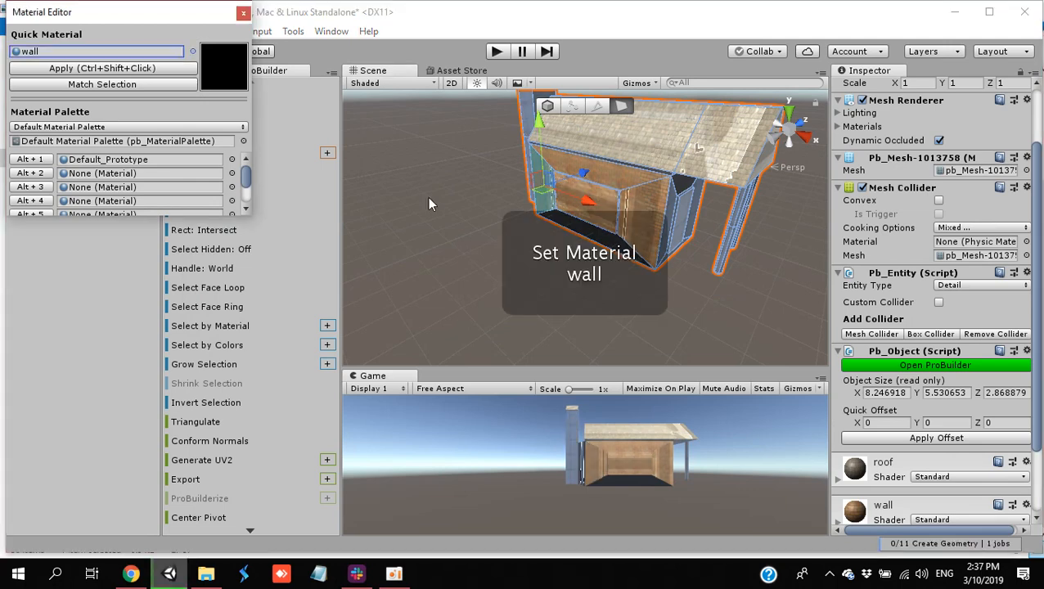
click(601, 241)
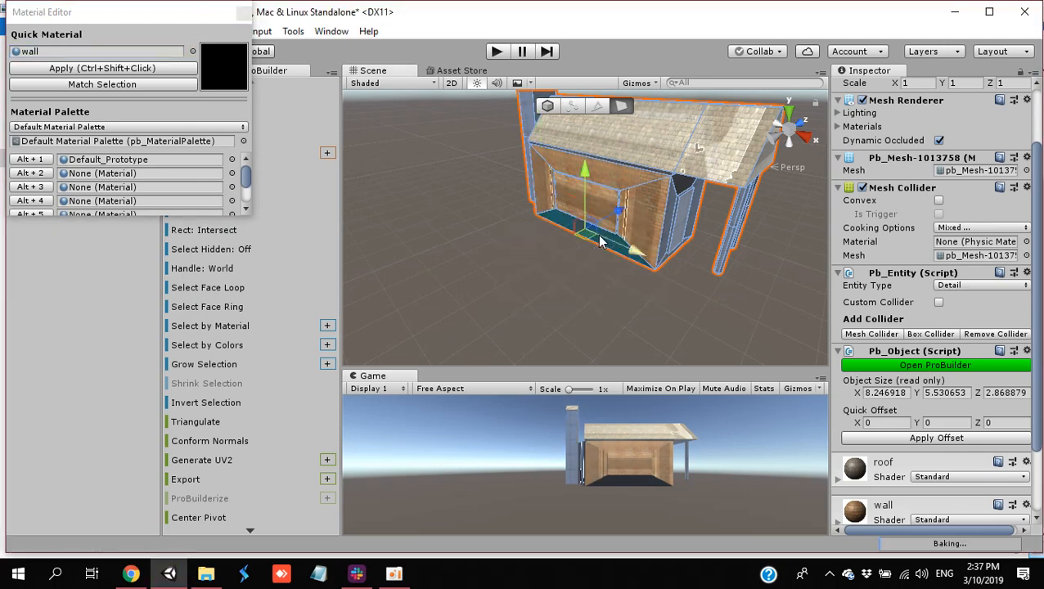
click(164, 70)
Step: Apply the wall material to the faces above, beside and below the door, the porch underside and one post
click(676, 193)
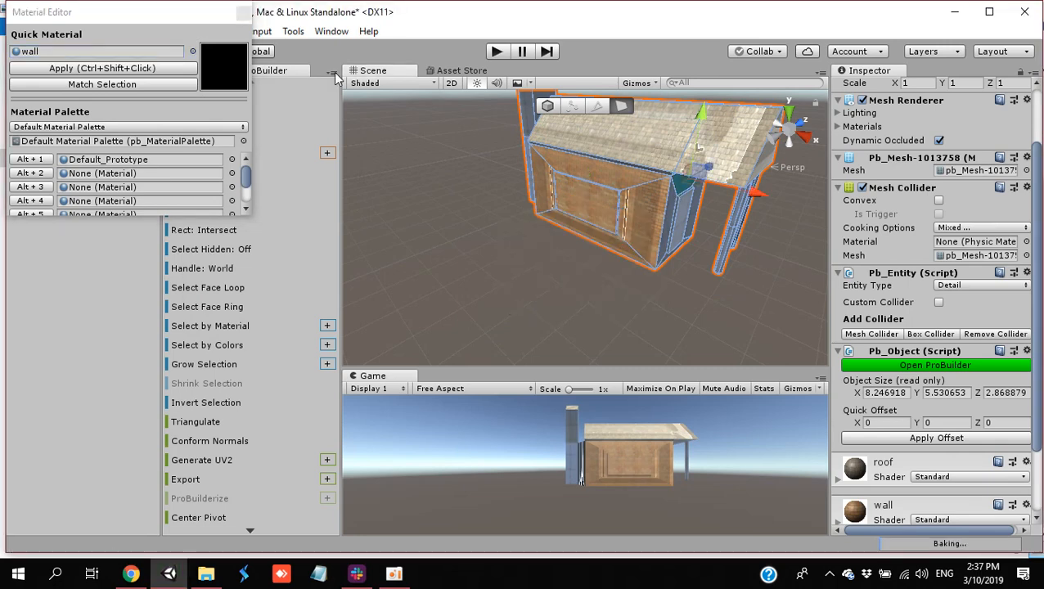
click(187, 72)
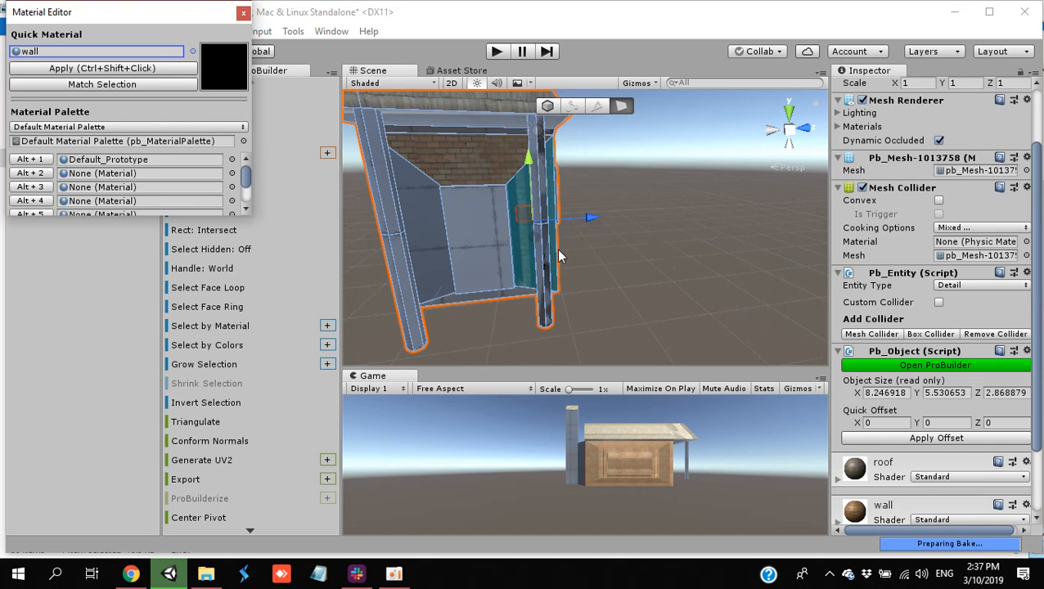
ctrl+shift+click(556, 249)
click(409, 130)
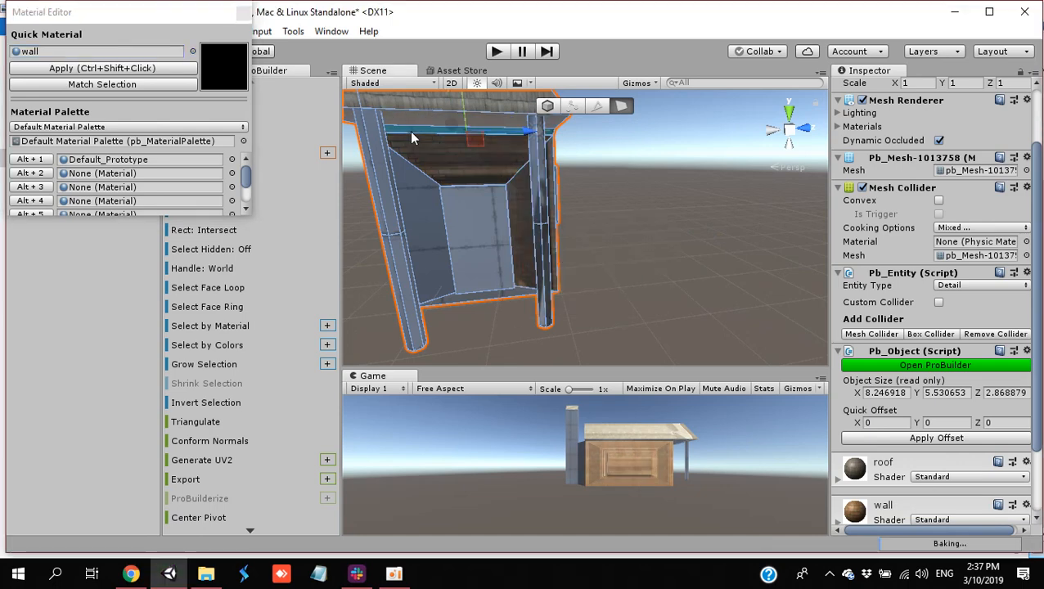
click(103, 67)
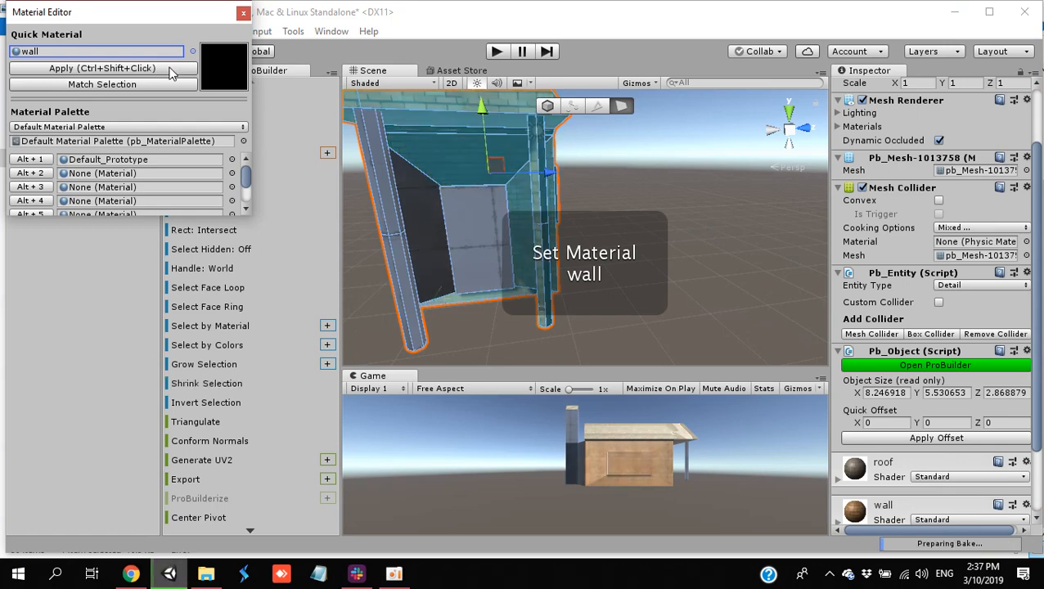
Step: Apply the wall material to the remaining untextured wall face beside the door
click(700, 266)
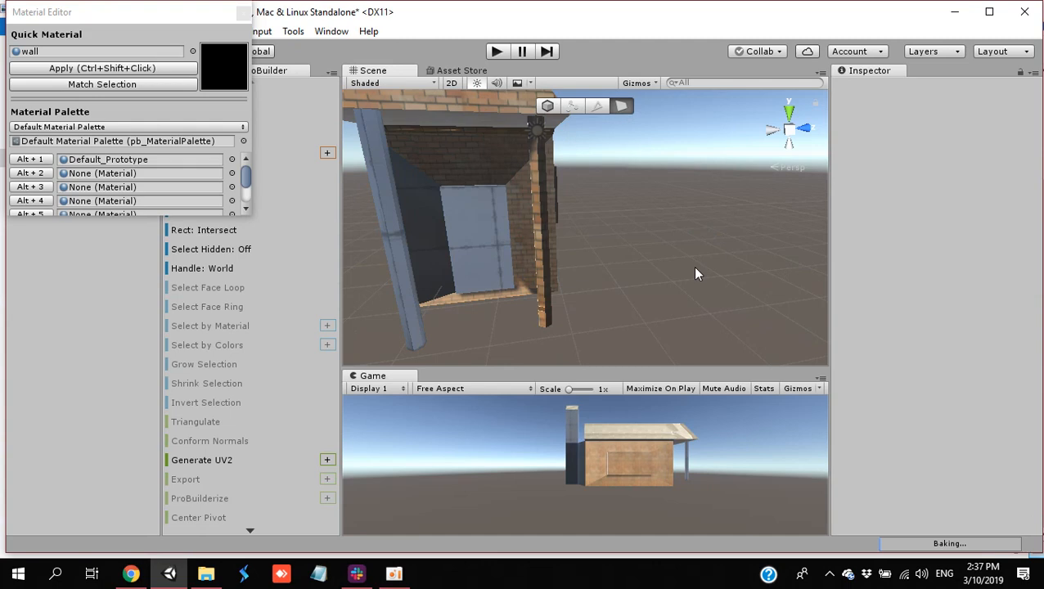
click(414, 319)
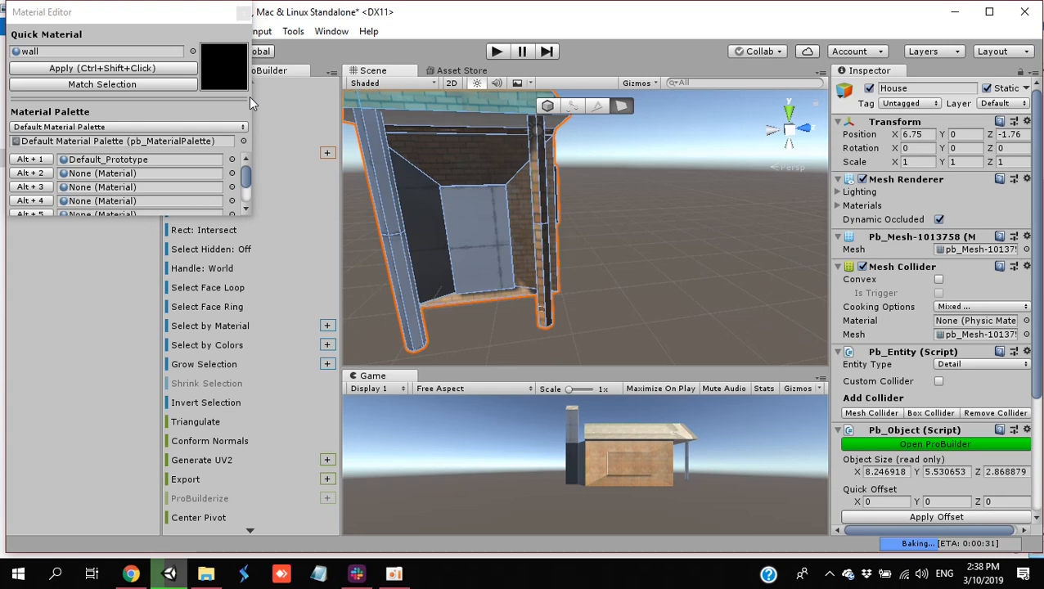
click(425, 245)
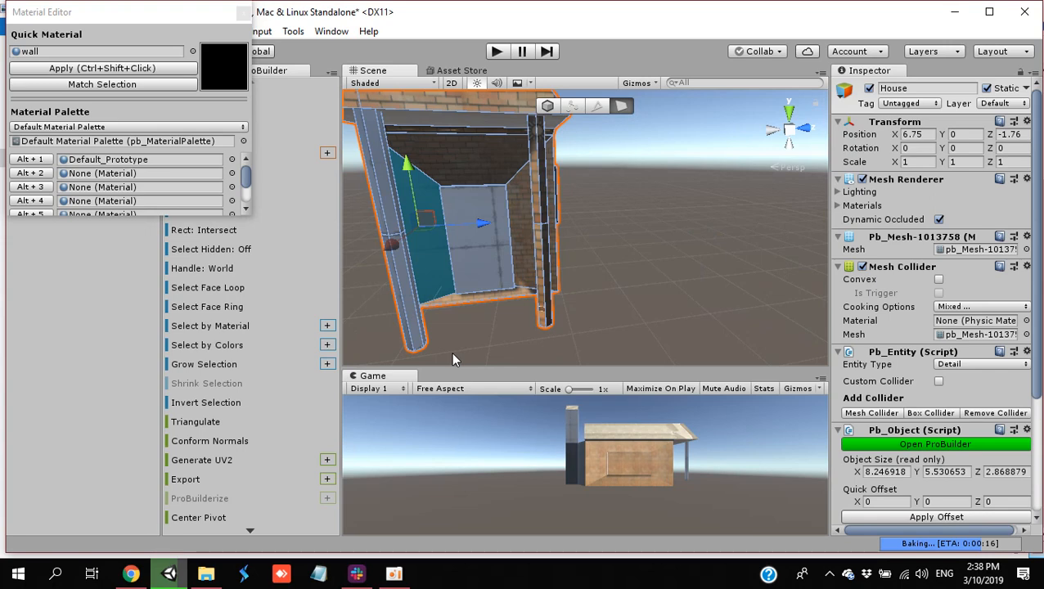
click(452, 354)
scroll(386, 188, up, 3)
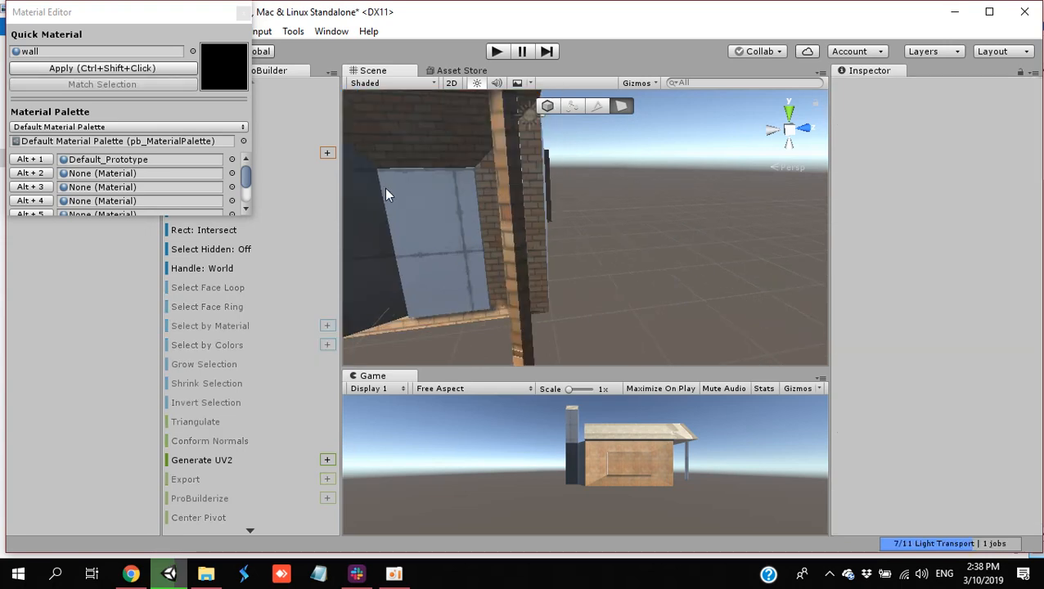
click(384, 187)
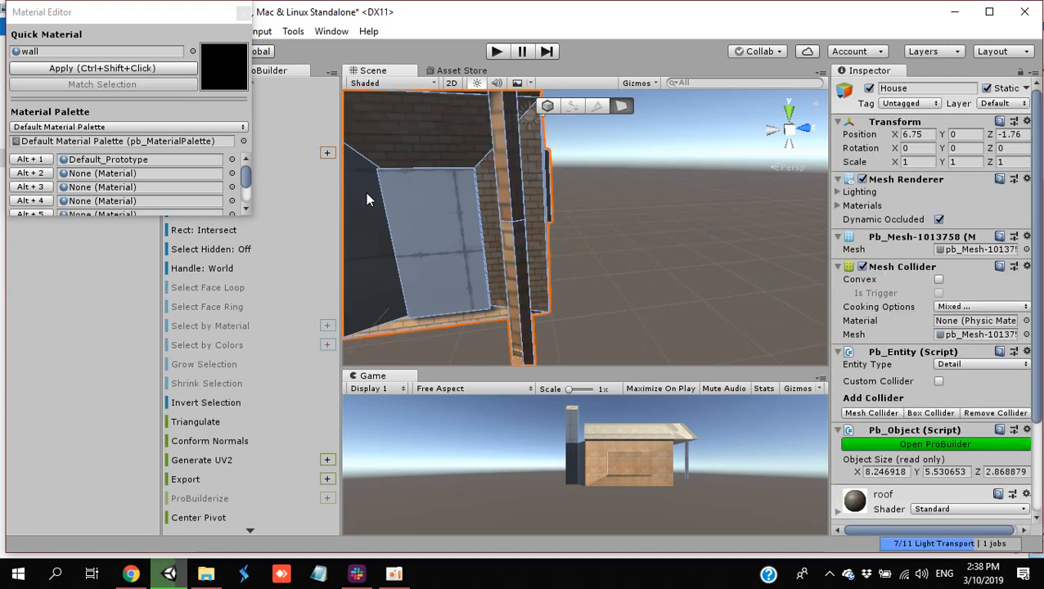
ctrl+shift+click(360, 209)
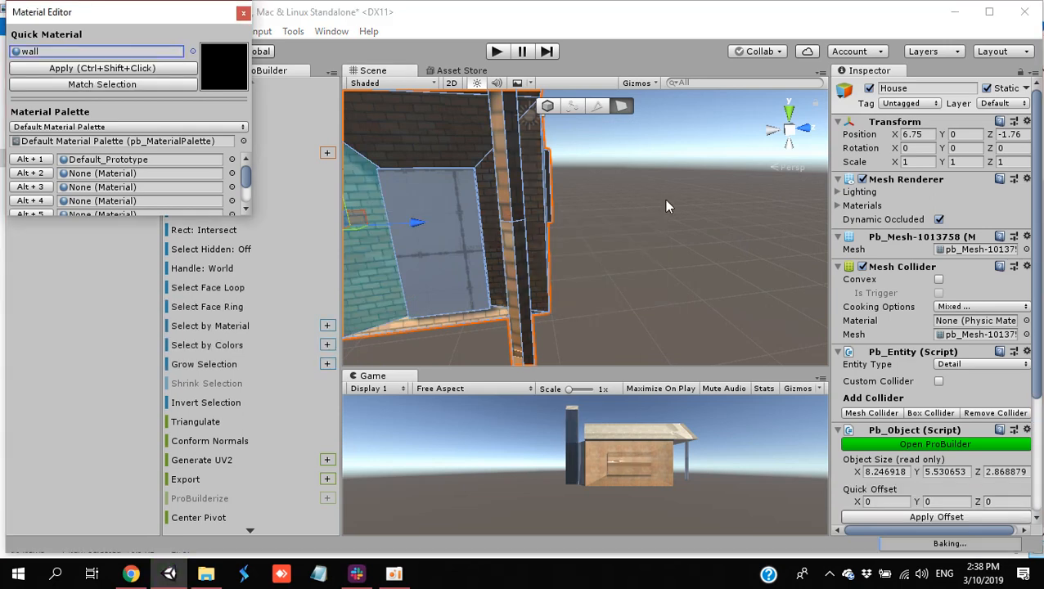
Step: Apply the door material to the door face and close the Material Editor
right_drag(665, 200, 665, 210)
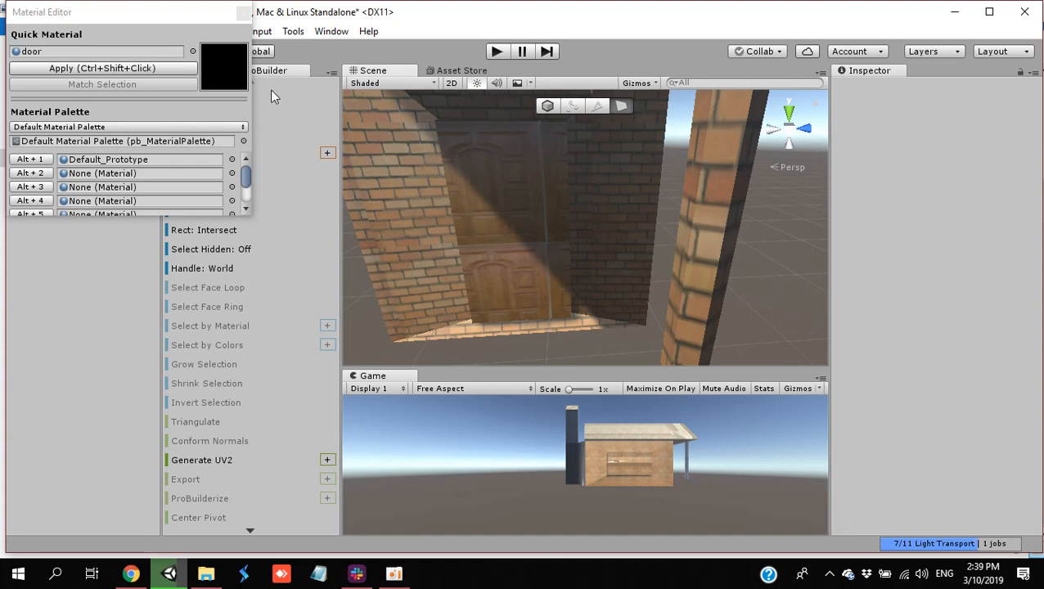
click(244, 15)
Step: Open the UV Editor, select the door face and arrange the editor window so the door stays visible beside it
click(204, 196)
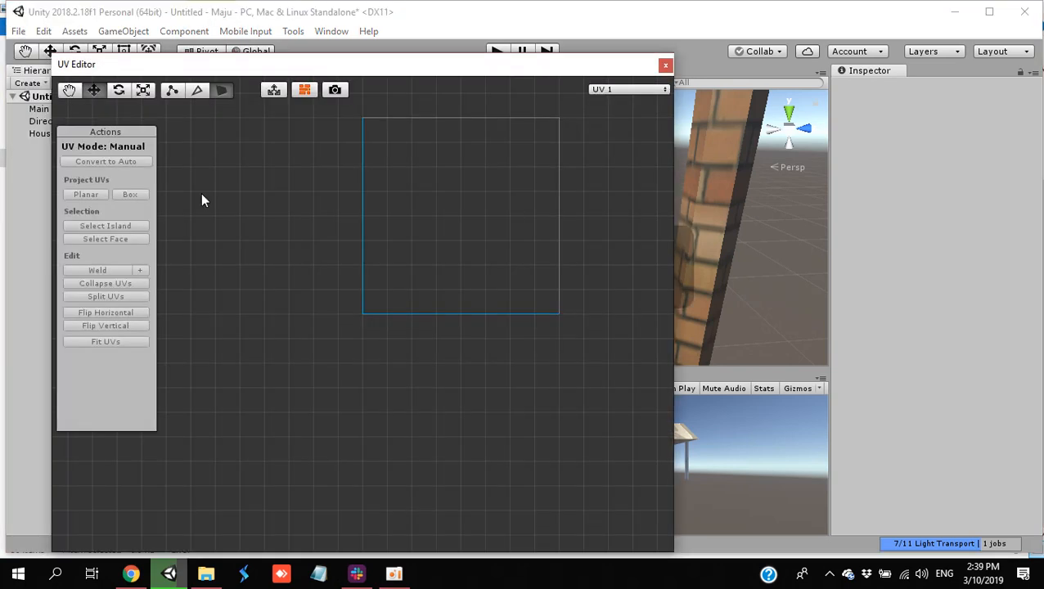
drag(466, 63, 266, 38)
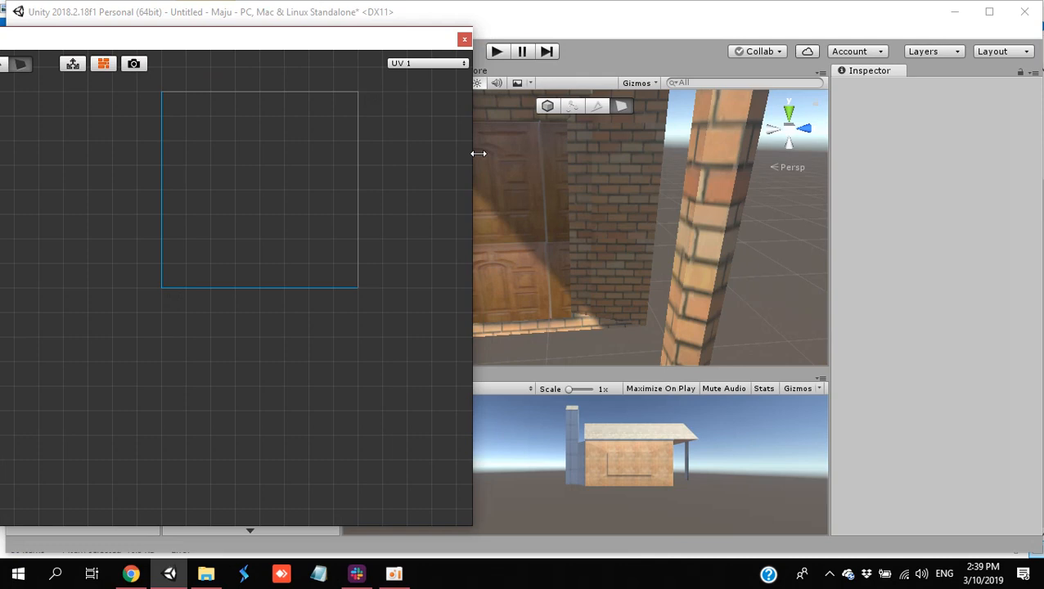
click(525, 187)
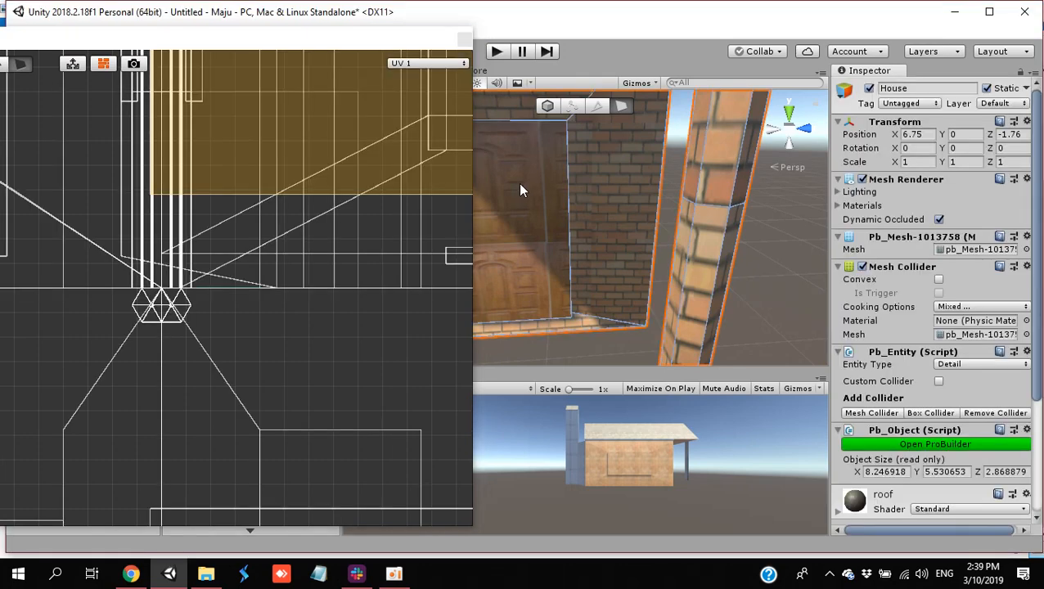
click(520, 186)
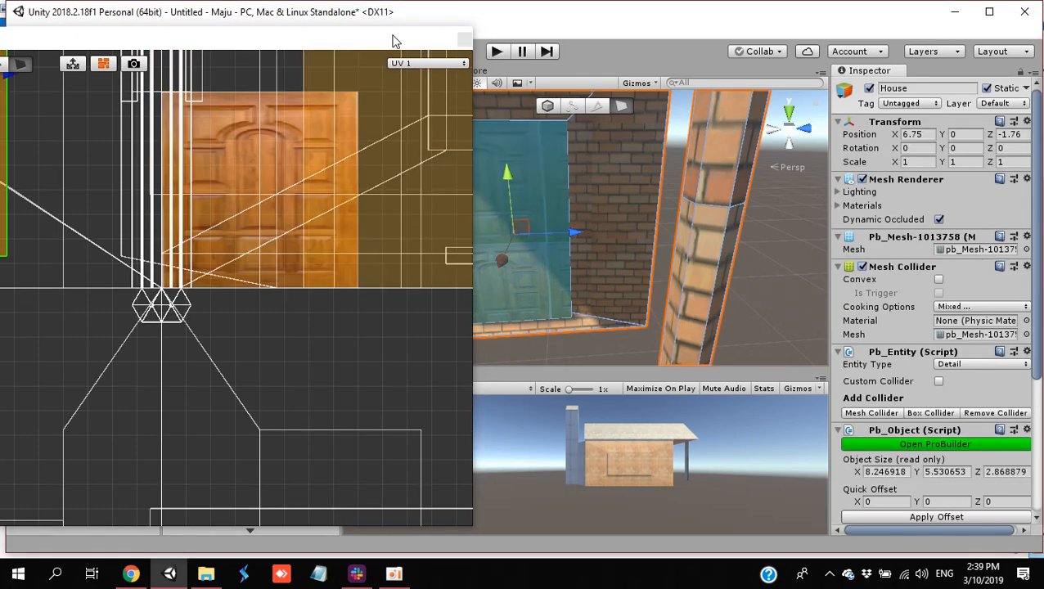
drag(399, 39, 1023, 59)
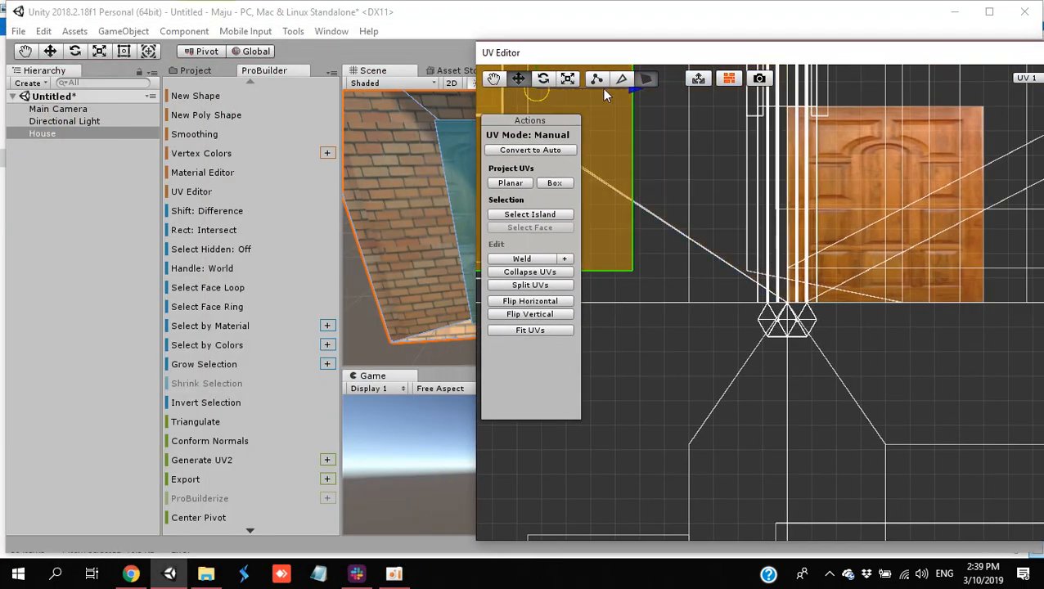
drag(476, 97, 634, 131)
Step: Move the door face's UVs over the door texture and scale them towards the texture's width
drag(713, 94, 1015, 149)
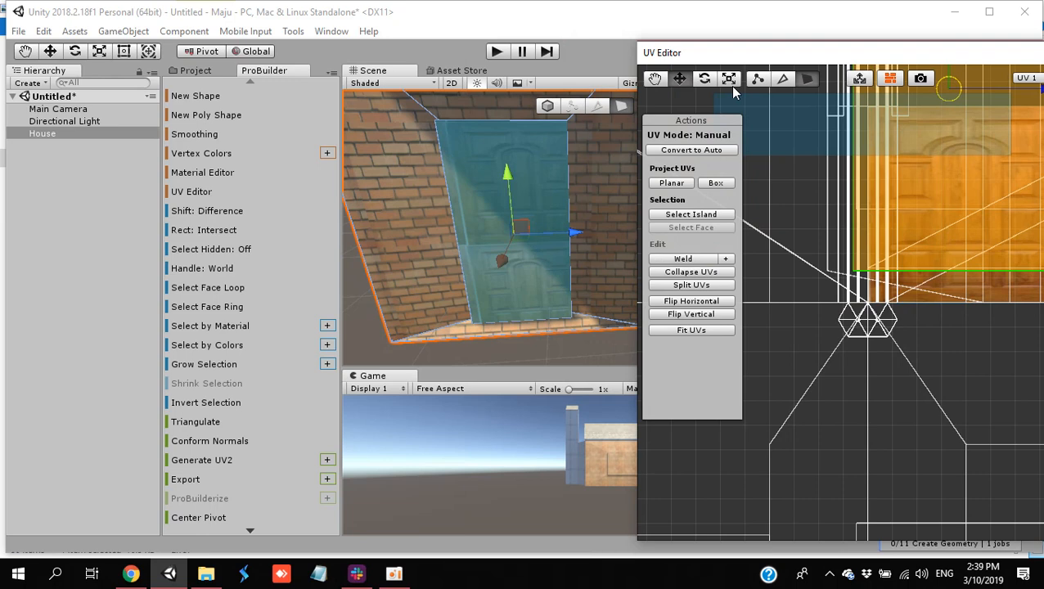
click(733, 85)
drag(949, 88, 962, 107)
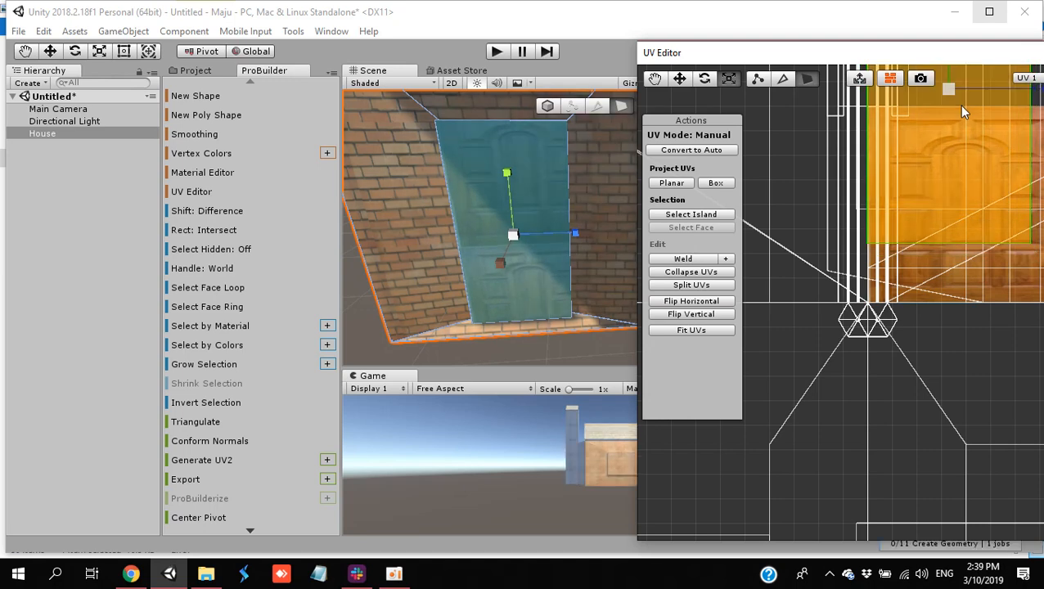
click(1026, 78)
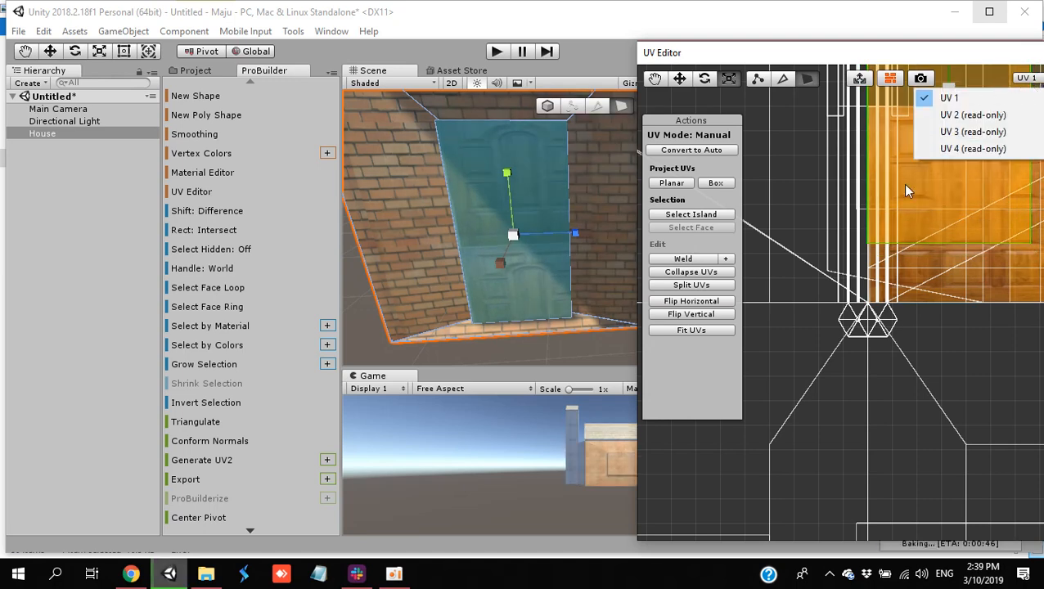
click(934, 301)
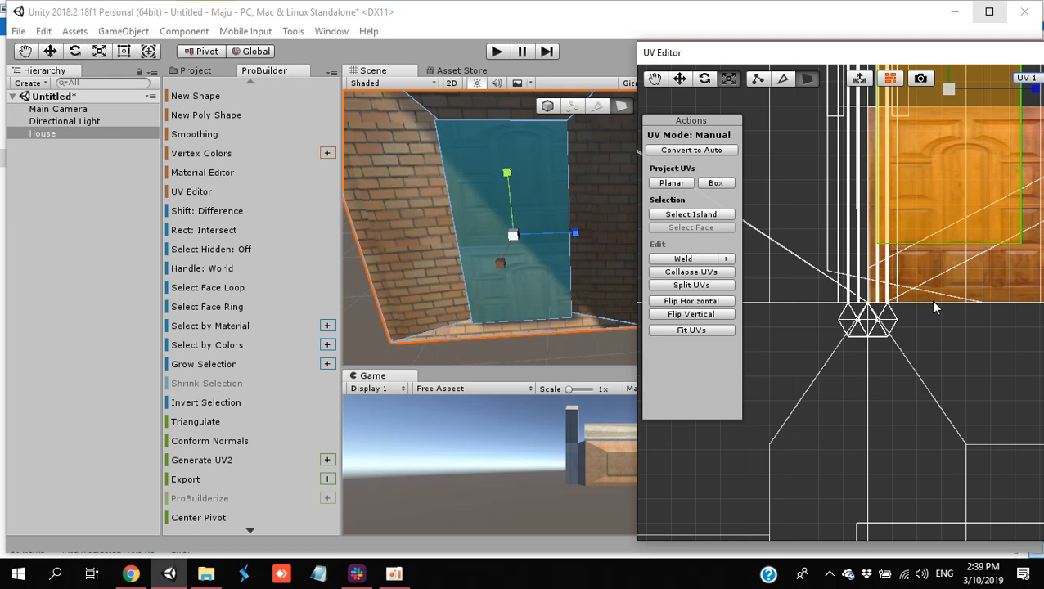
drag(1035, 88, 1043, 89)
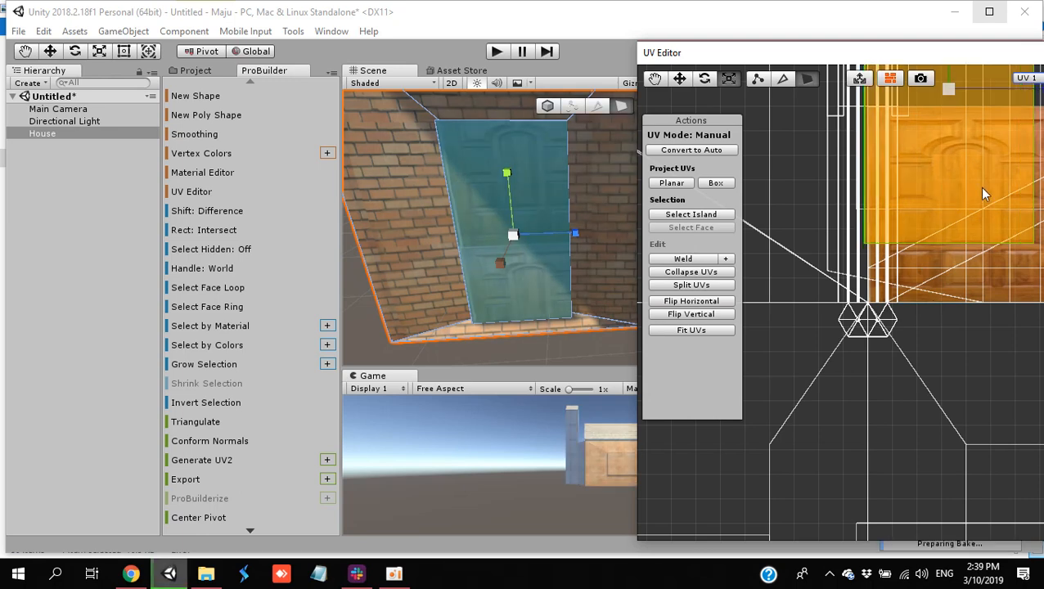
Step: Move the door face's UVs to align their lower edge with the texture's base and centre them across it
key(e)
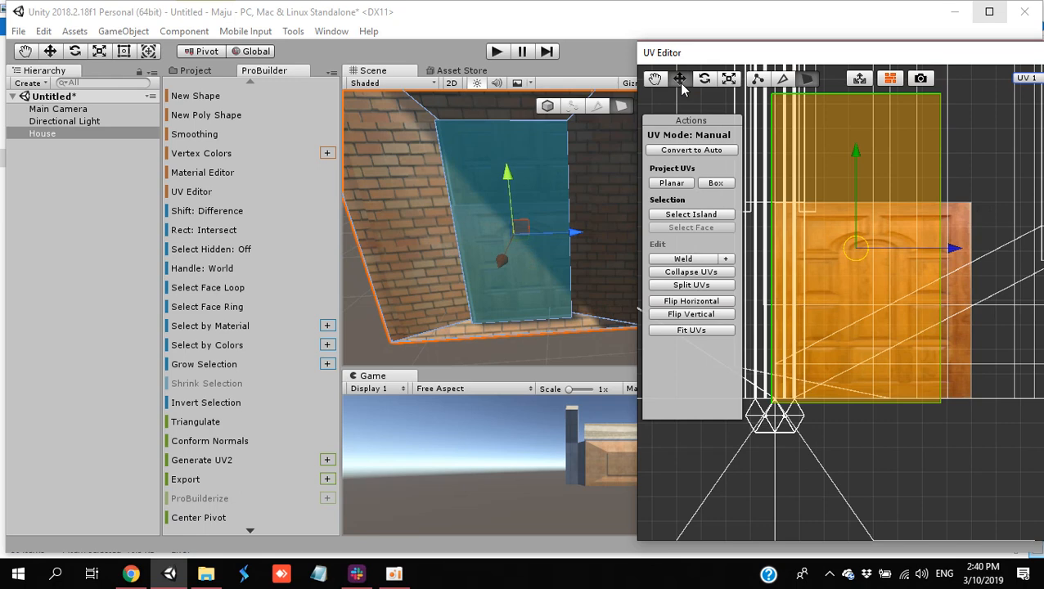
drag(857, 170, 860, 158)
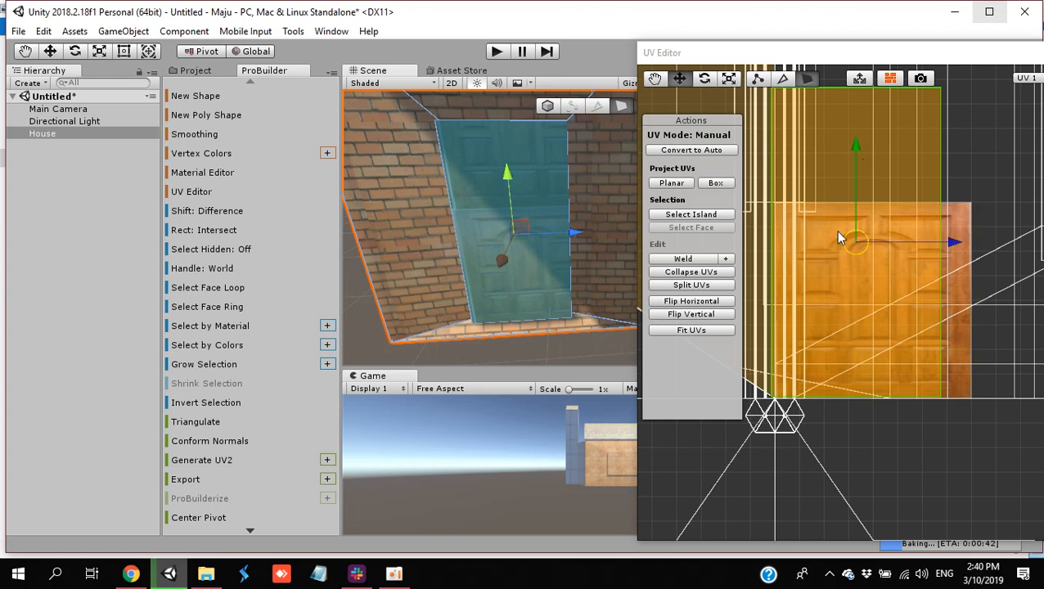
drag(838, 237, 972, 248)
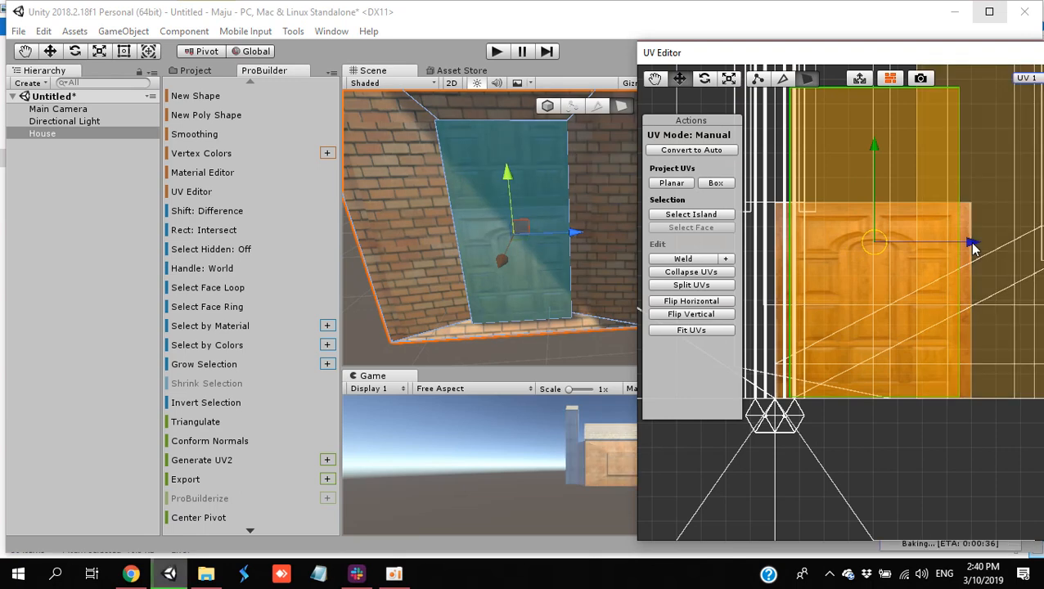
Step: Scale the door face's UVs in both directions until they fill the whole door texture
key(r)
drag(972, 248, 987, 246)
drag(875, 147, 874, 172)
key(w)
key(r)
key(w)
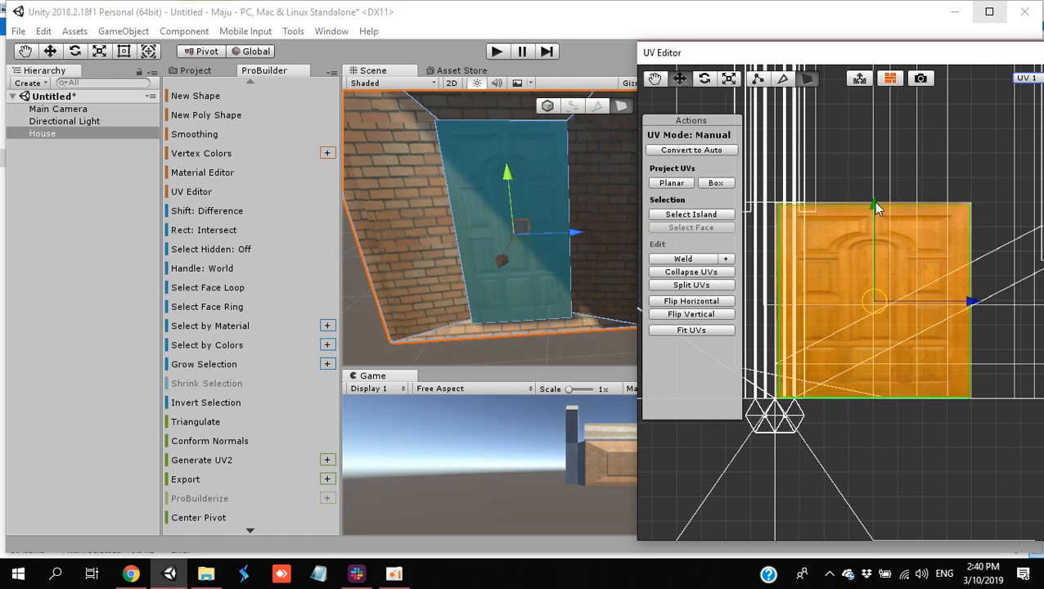
Step: Apply the door material to the recessed window face and close the Material Editor
click(519, 352)
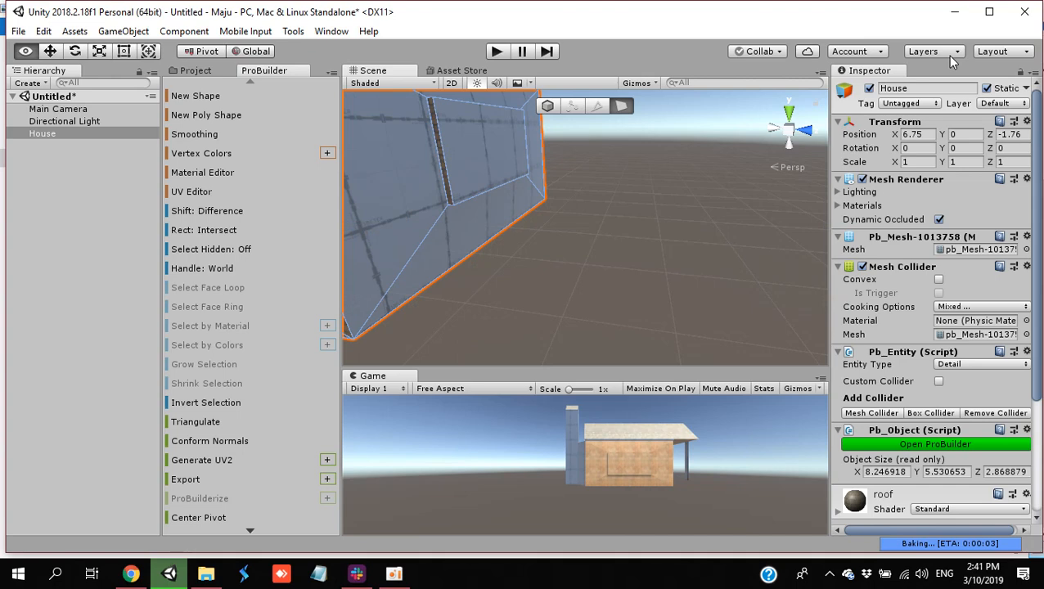
right_drag(949, 56, 485, 160)
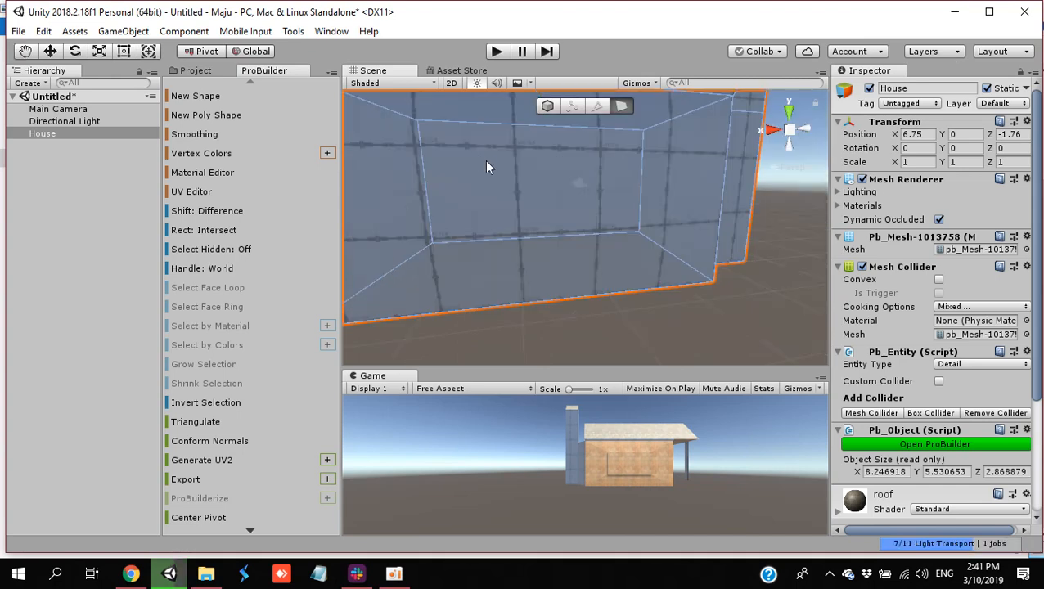
click(516, 170)
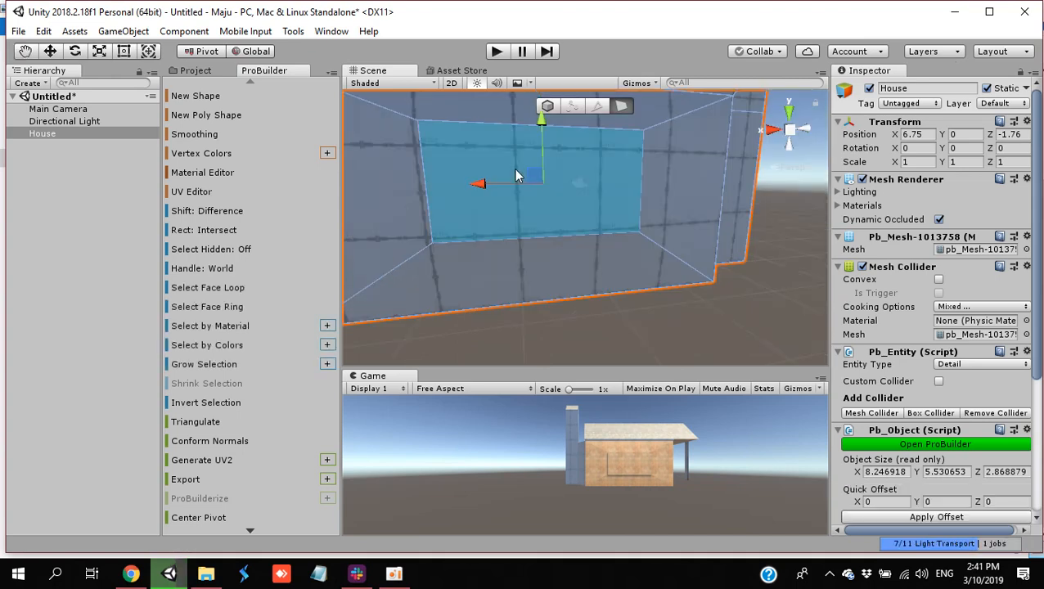
click(224, 173)
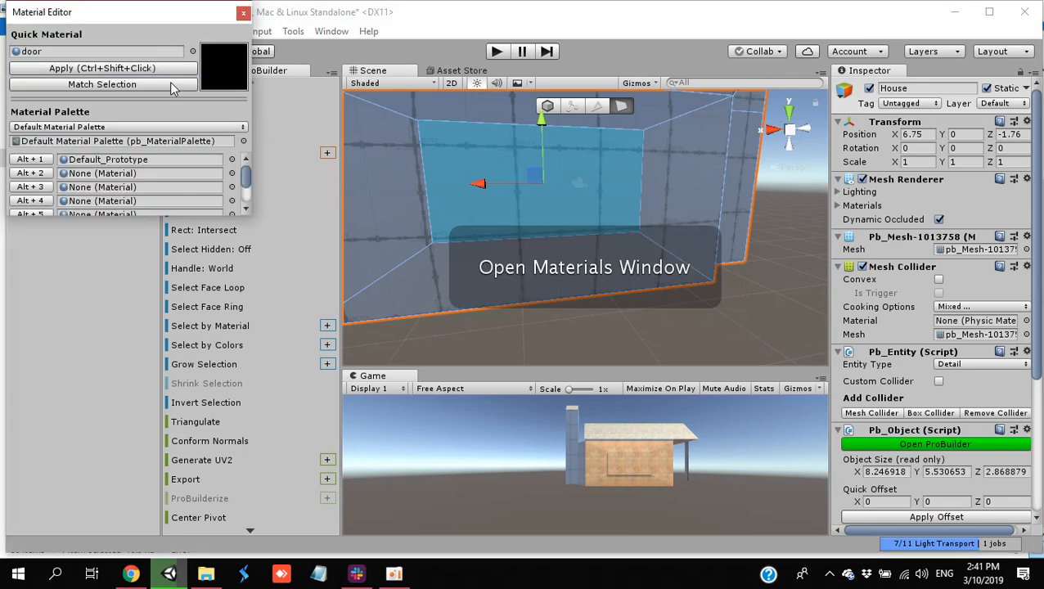
click(181, 68)
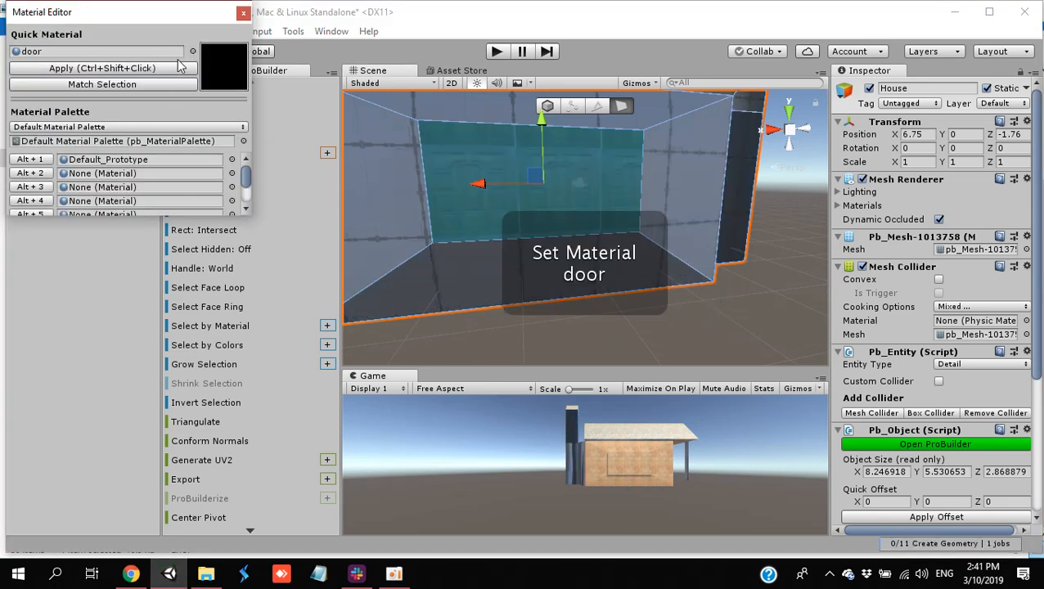
click(243, 13)
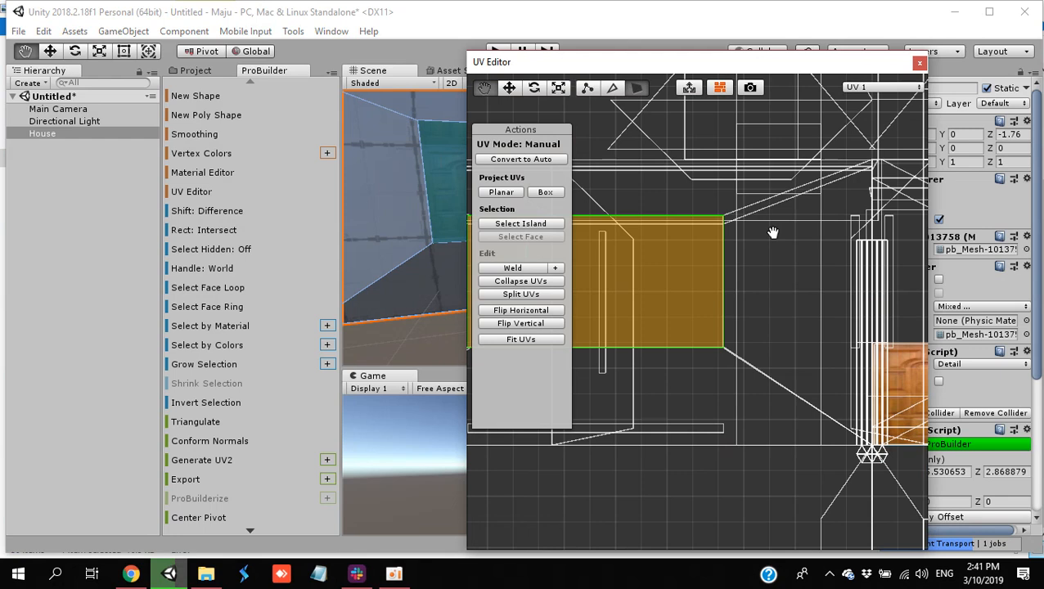
Step: Move the window face's UVs across and down onto the door texture in the UV Editor
scroll(869, 307, down, 3)
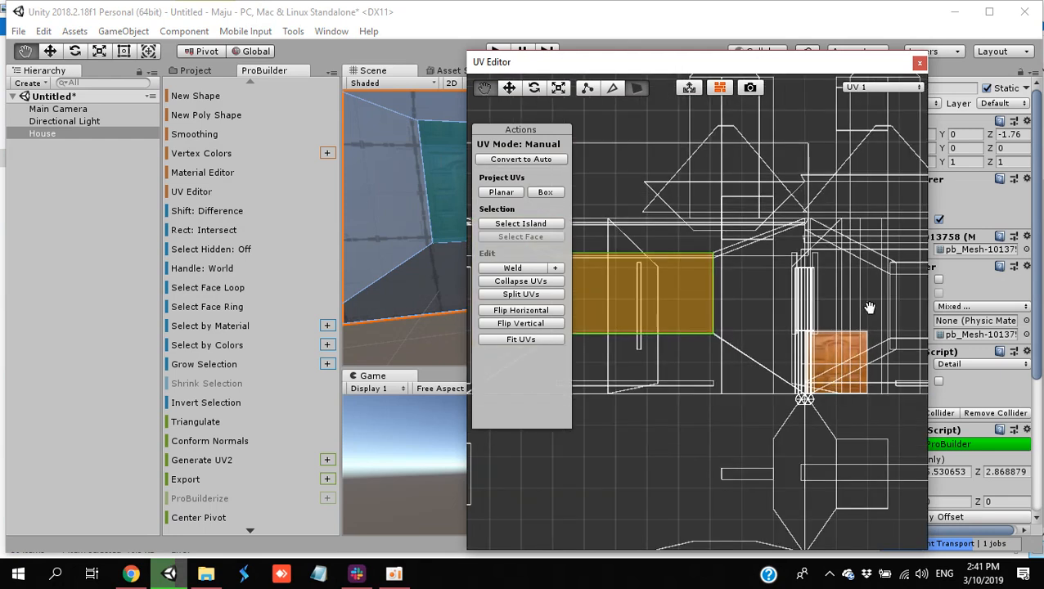
click(508, 88)
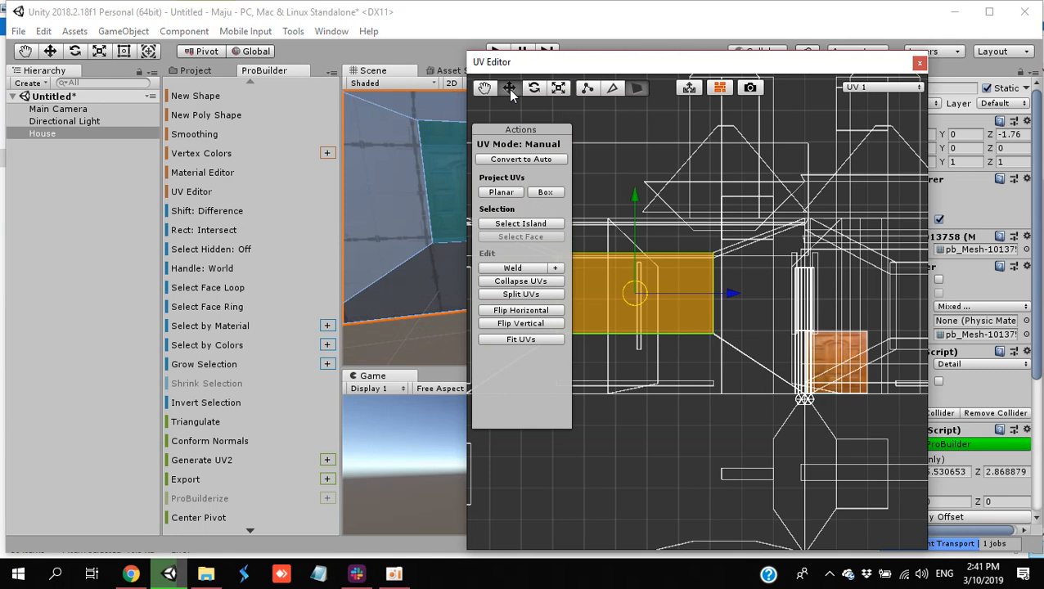
drag(732, 293, 925, 337)
shift+click(844, 188)
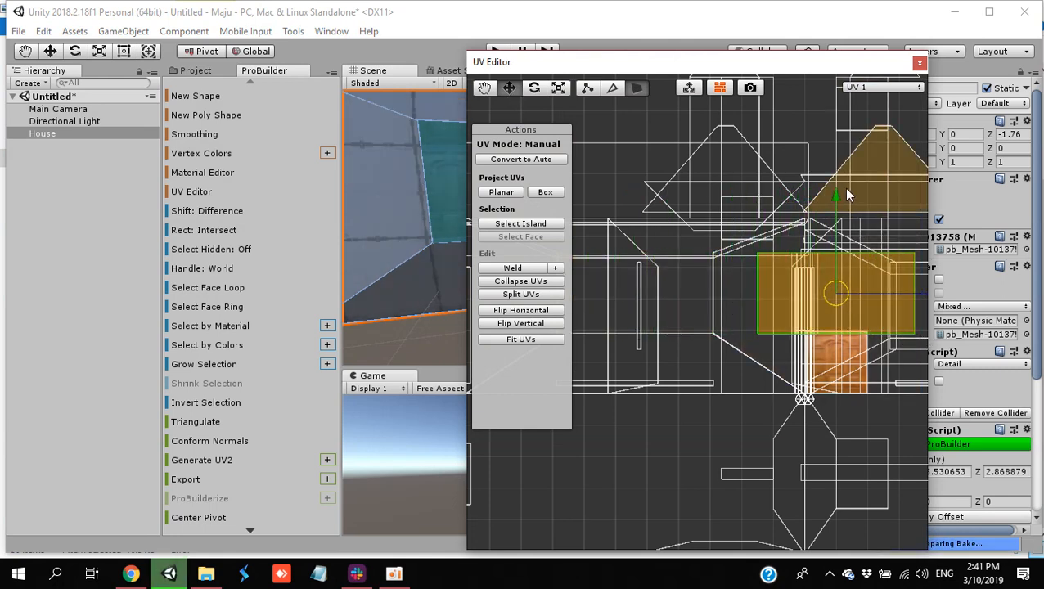
drag(832, 190, 834, 263)
Step: Scale the window face's UVs down uniformly to the door texture's width, keeping them within its middle band
key(e)
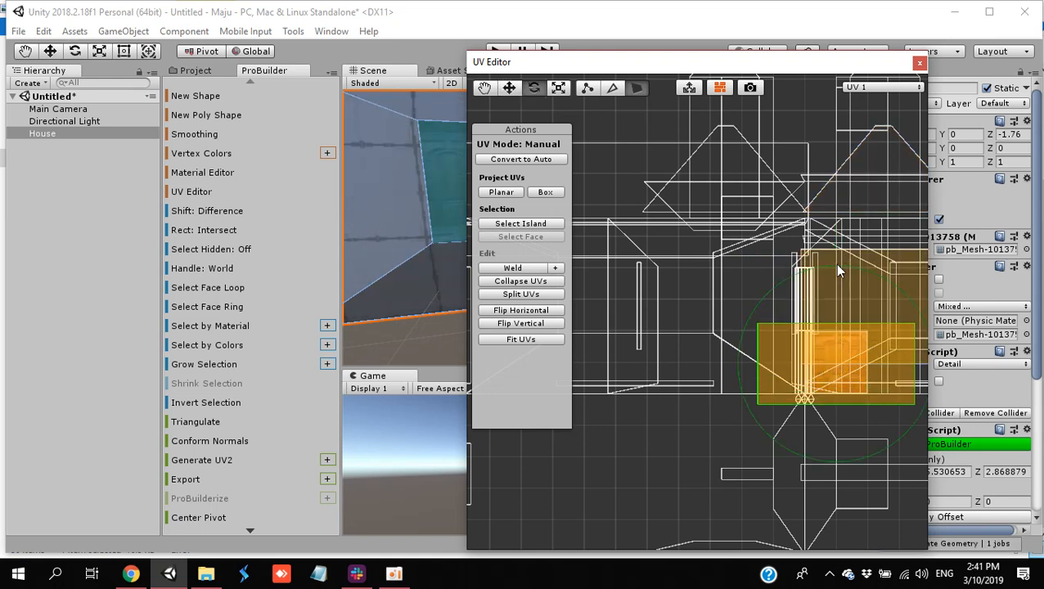
key(r)
drag(836, 363, 838, 423)
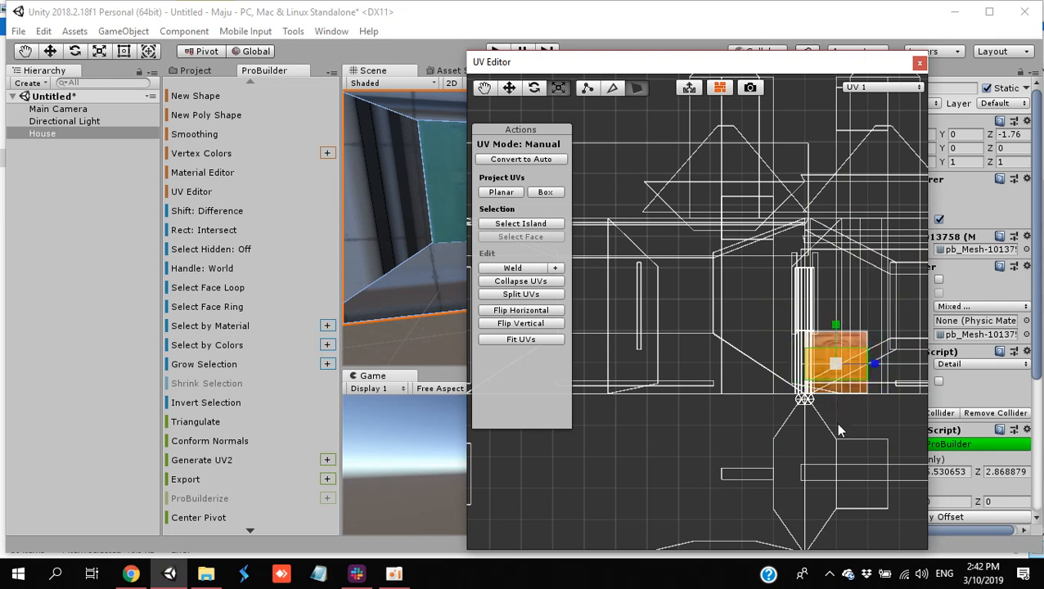
scroll(837, 425, up, 5)
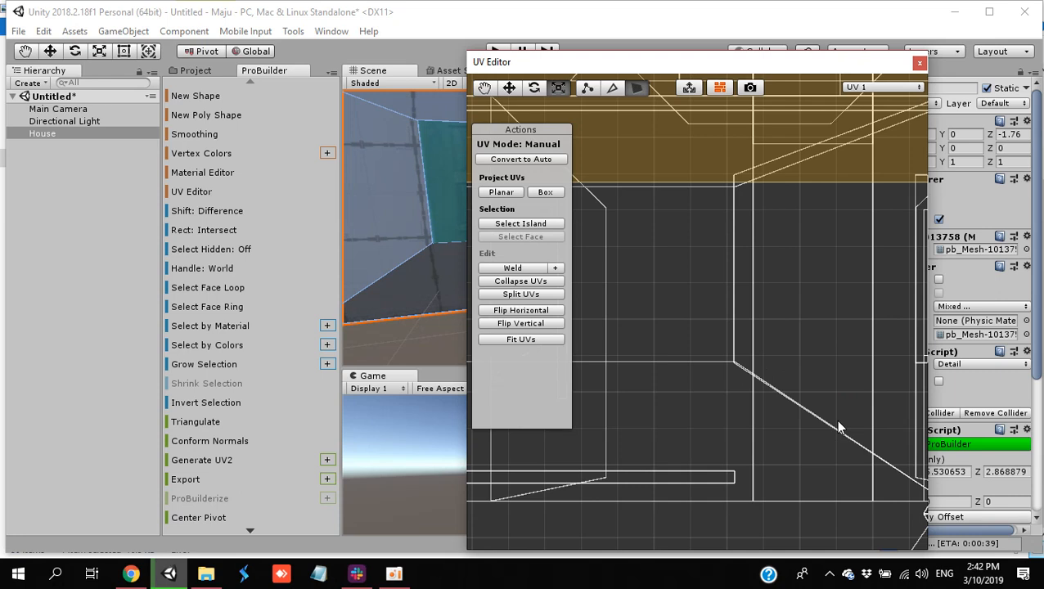
scroll(837, 426, down, 5)
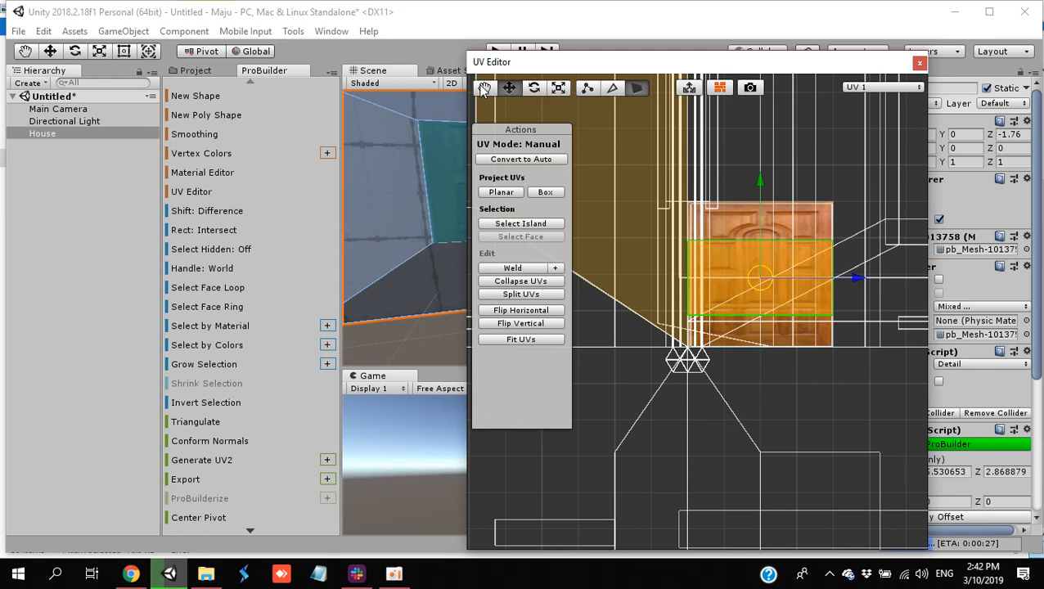
click(711, 198)
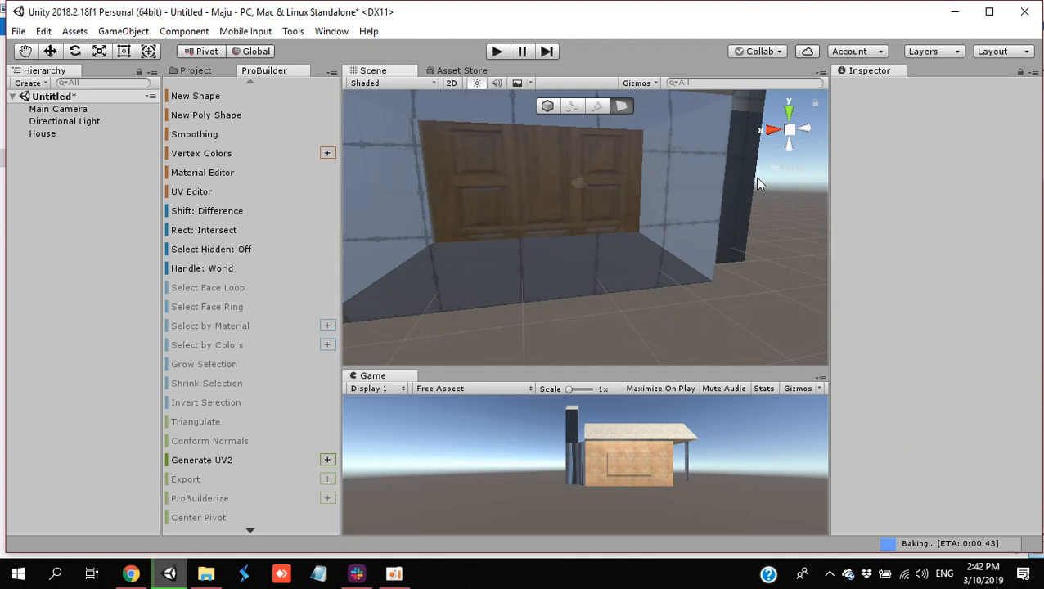
Step: Apply the wall material to the sill, top and both side faces of the window recess
click(756, 179)
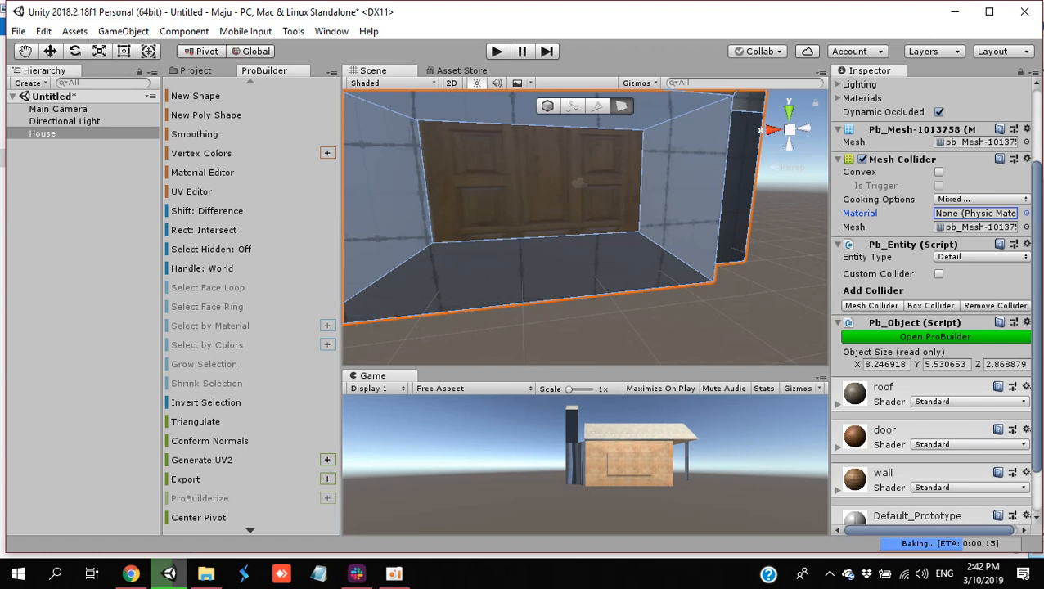
click(194, 52)
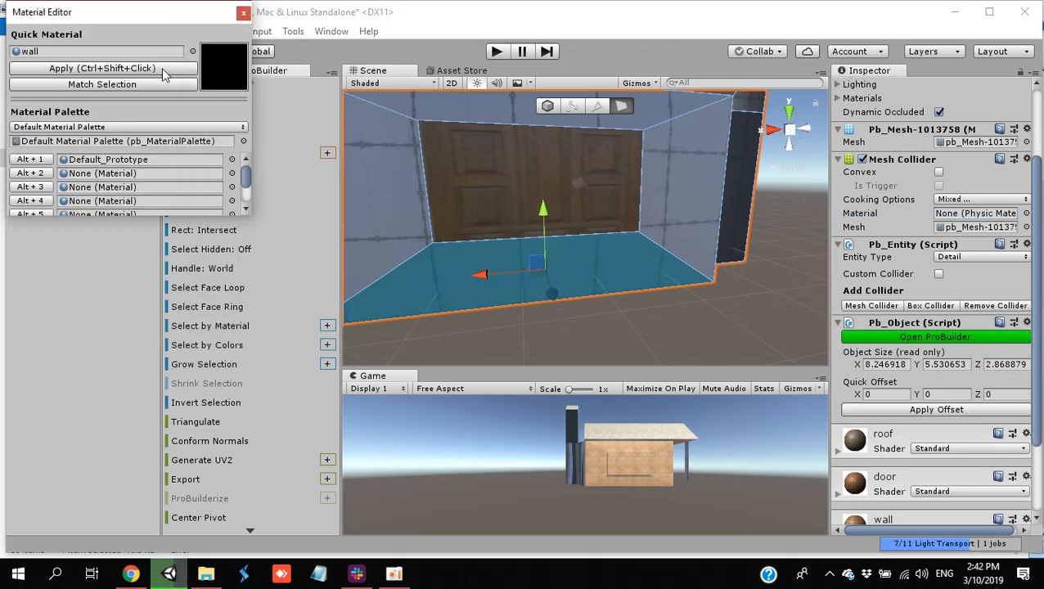
click(164, 73)
click(392, 189)
click(391, 189)
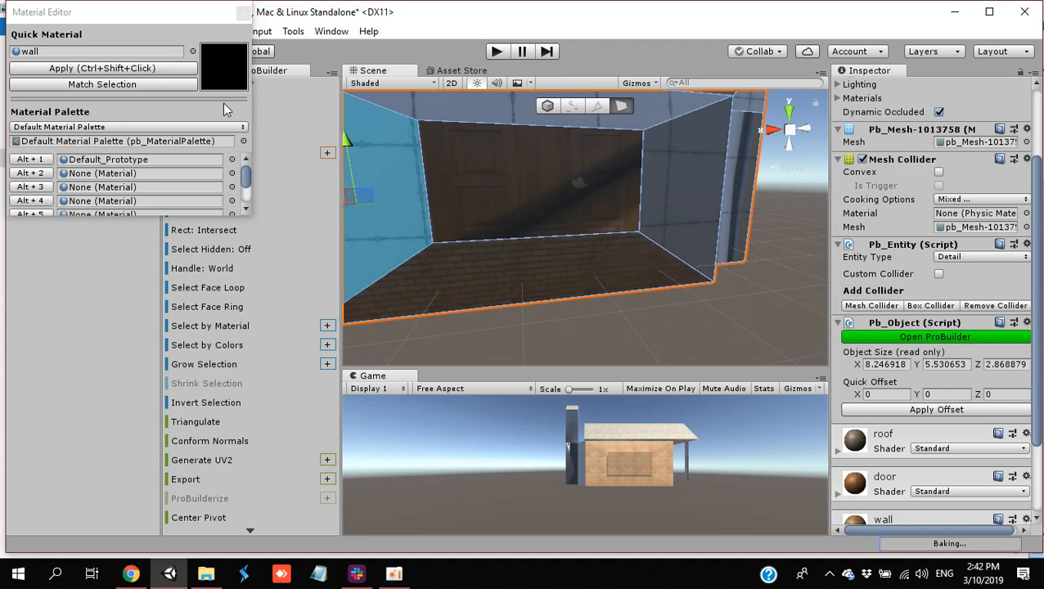
ctrl+shift+click(378, 150)
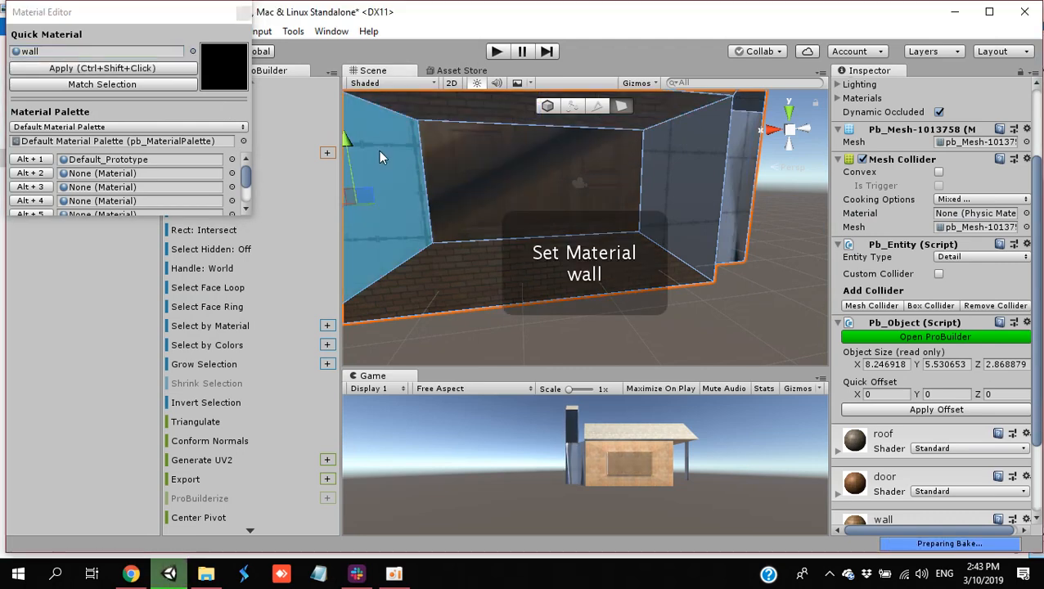
click(187, 71)
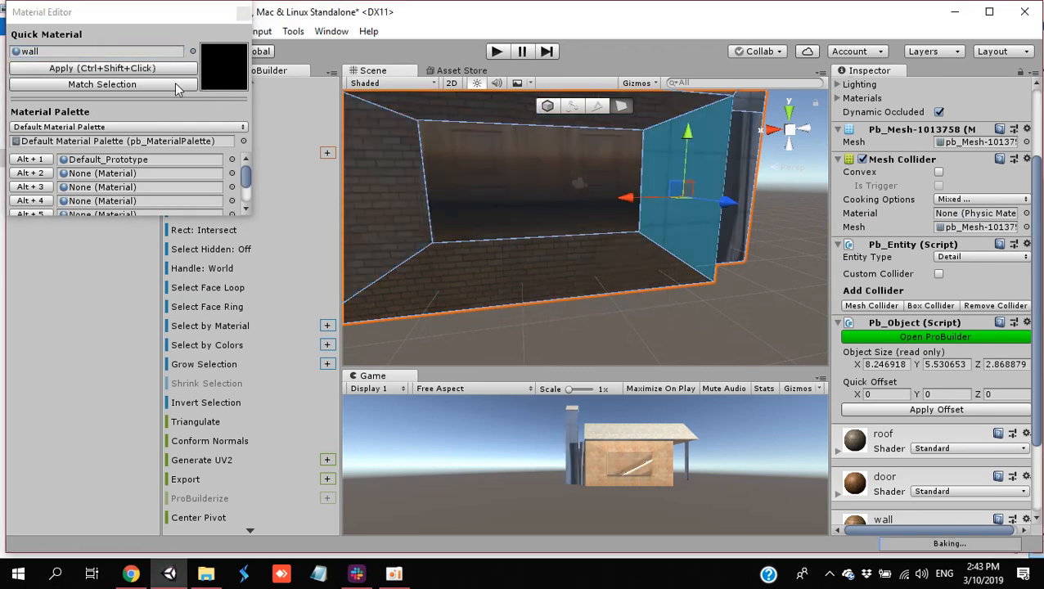
click(173, 68)
click(727, 289)
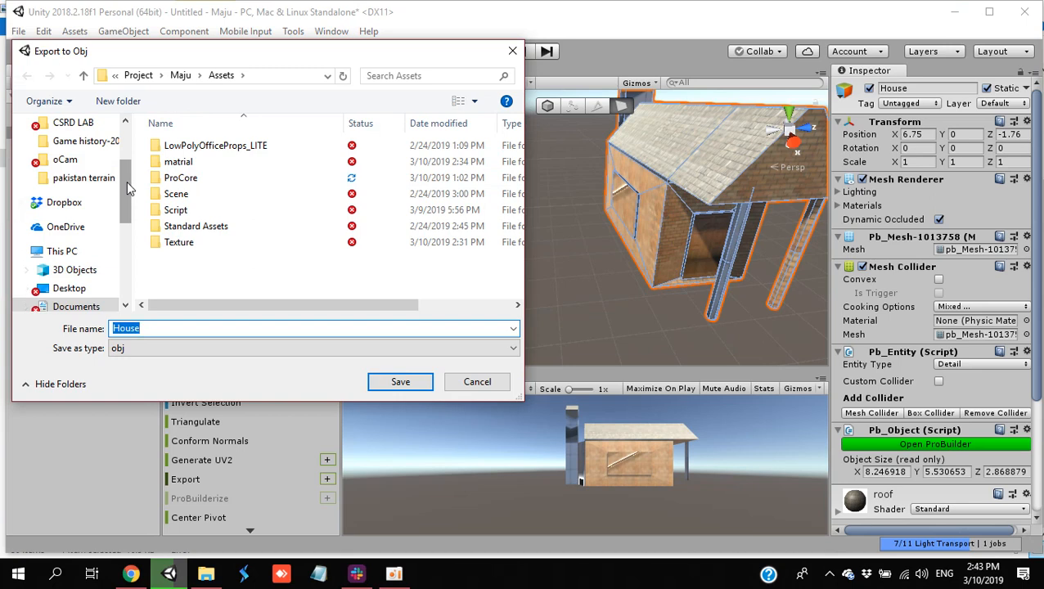
Step: Create a folder named house in Documents and export the model into it as House in obj format
scroll(127, 188, down, 1)
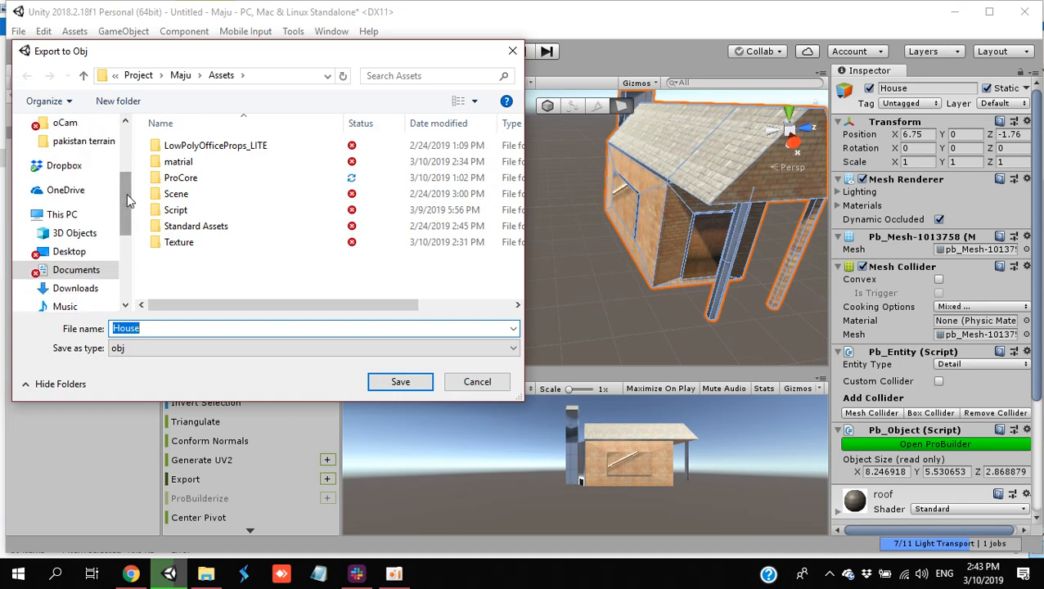
click(79, 271)
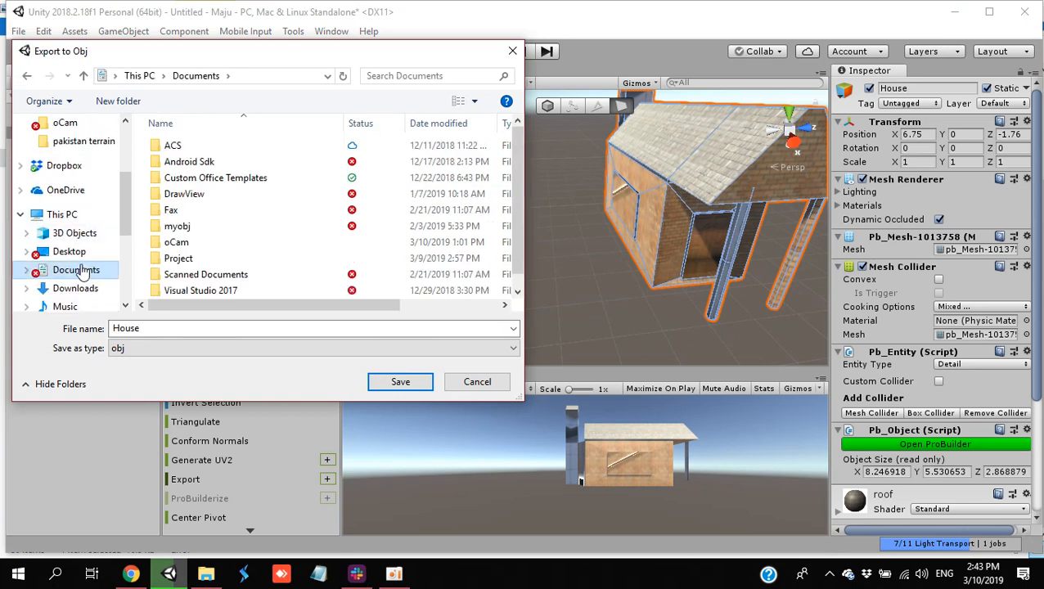
click(117, 101)
text(house)
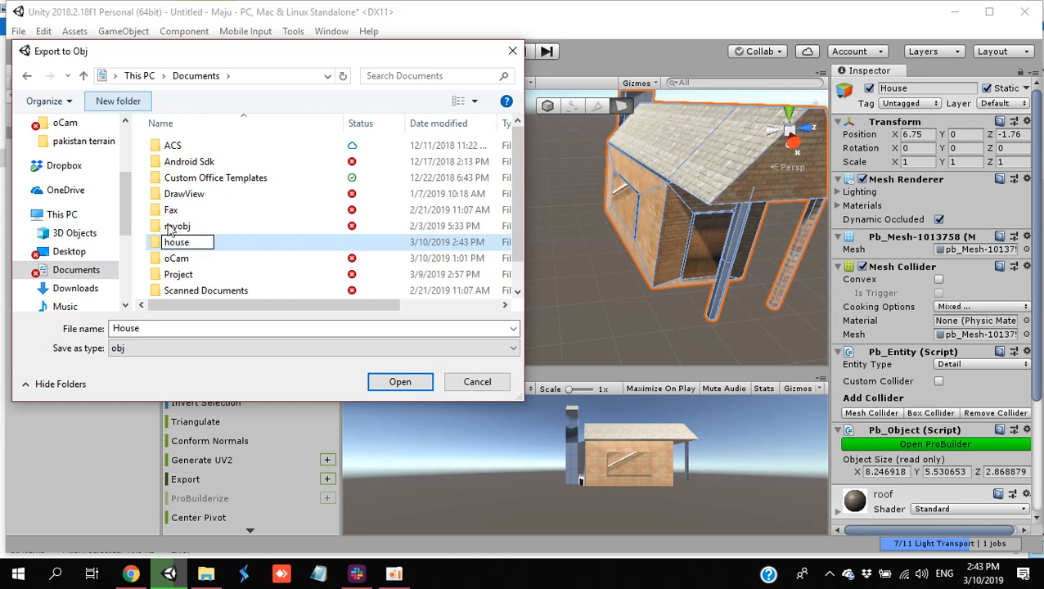
key(Return)
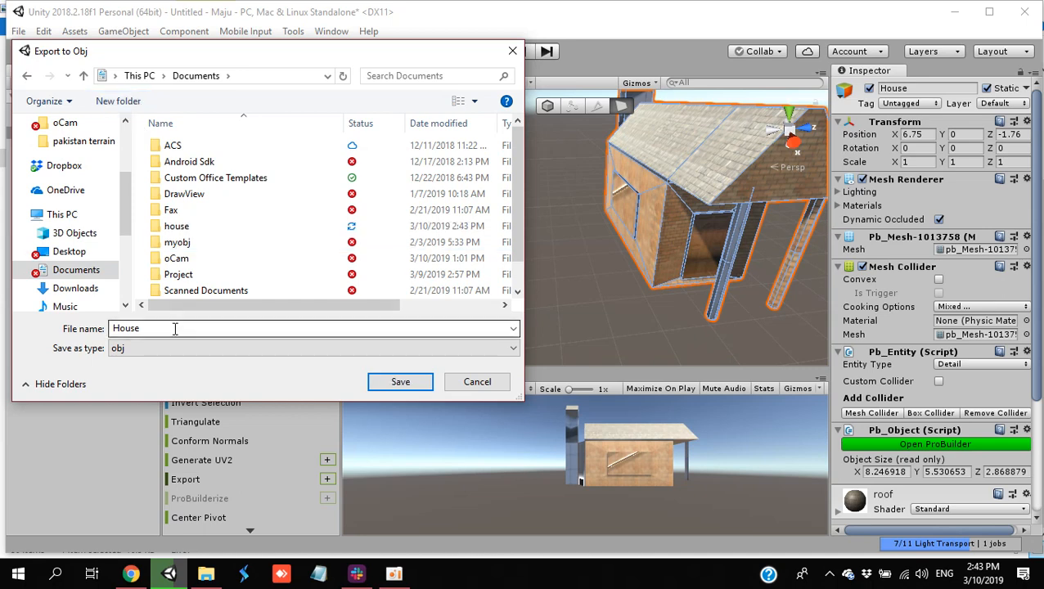
double_click(190, 226)
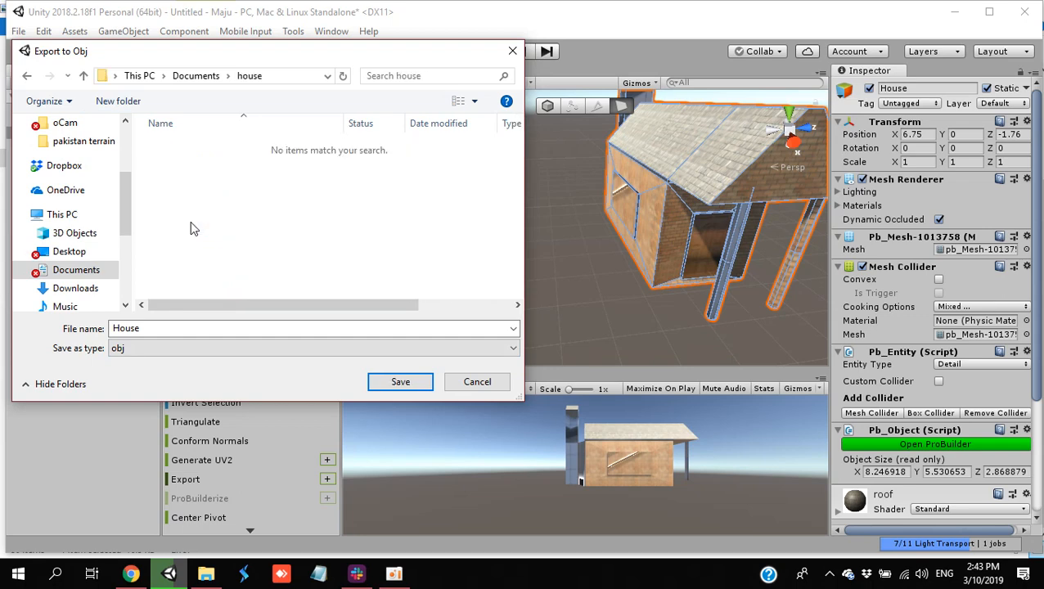
click(415, 385)
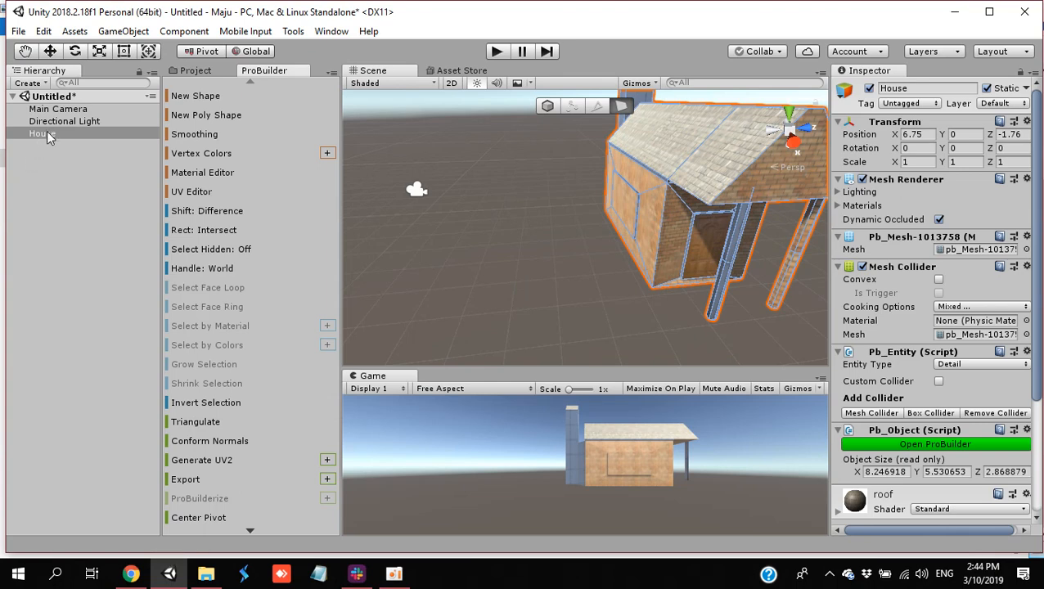
Step: Start a new scene without saving the changes to the untitled house scene
key(ctrl+n)
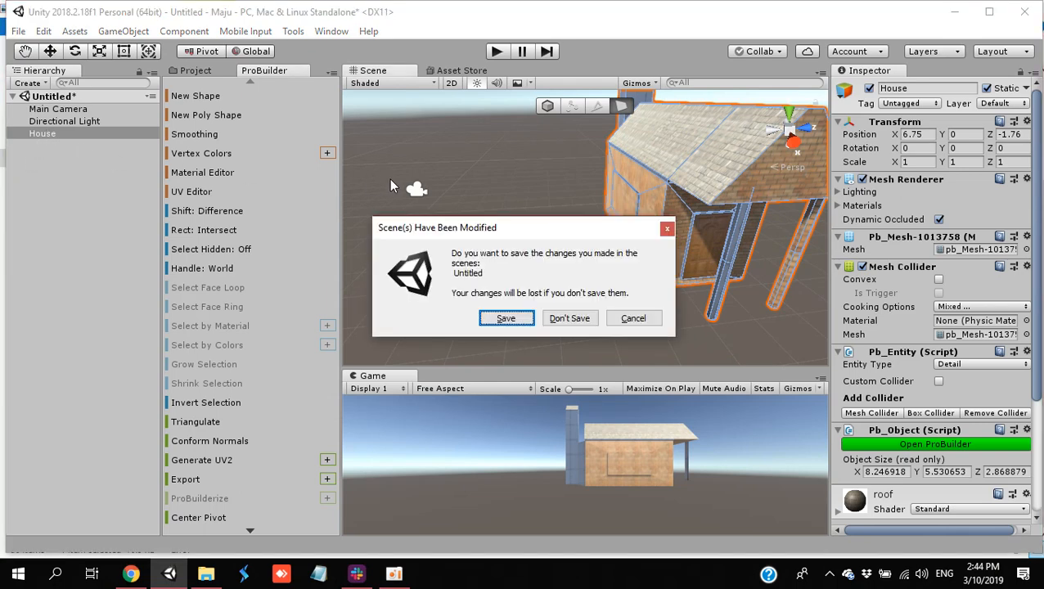
key(Tab)
key(Return)
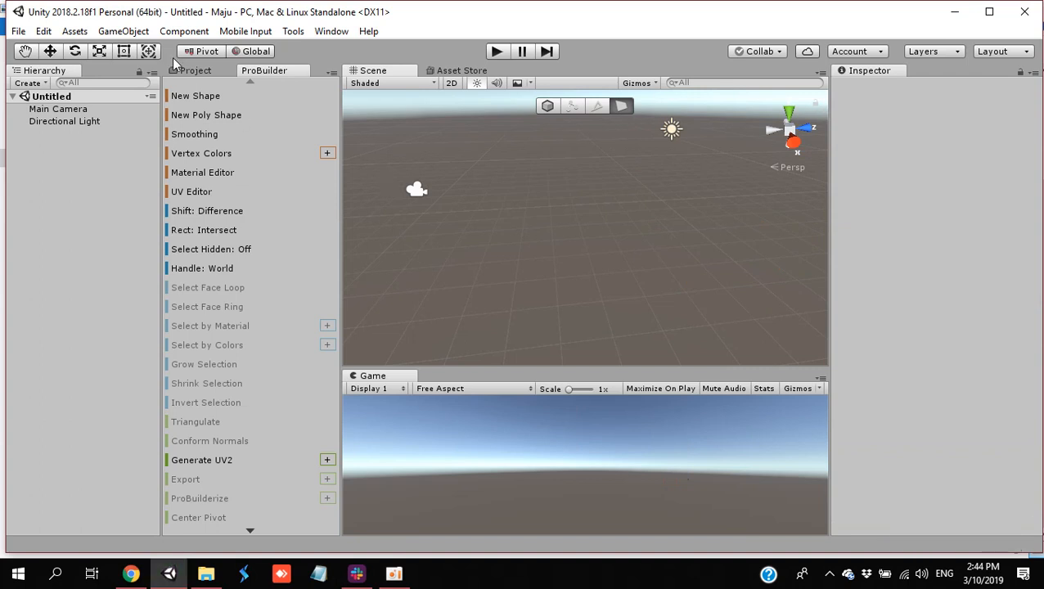
Step: Collapse the project's matrial and Texture folders, and import the house folder from Documents in File Explorer into Assets
click(195, 71)
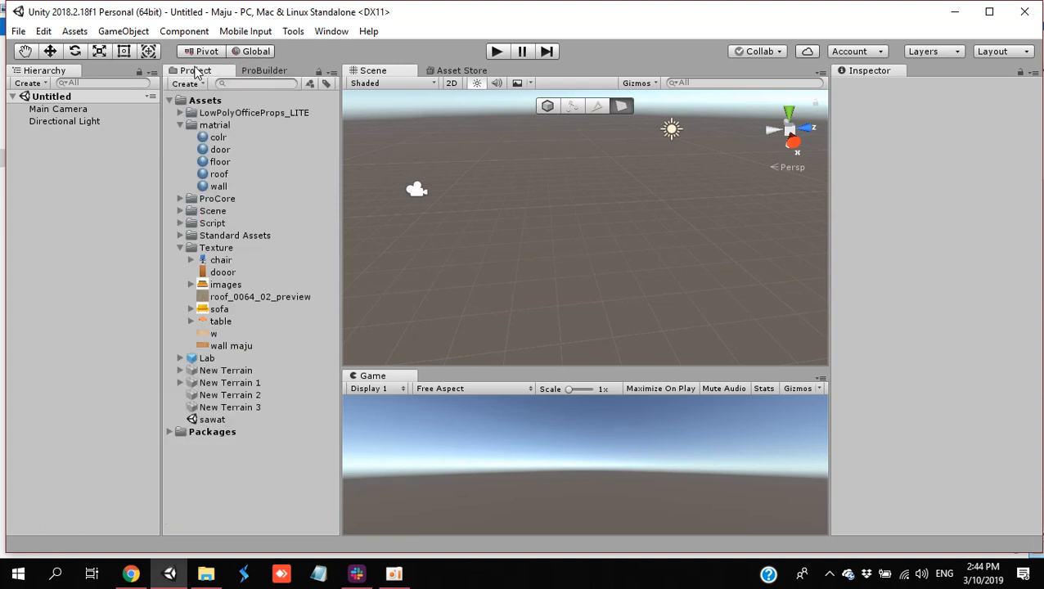
click(179, 125)
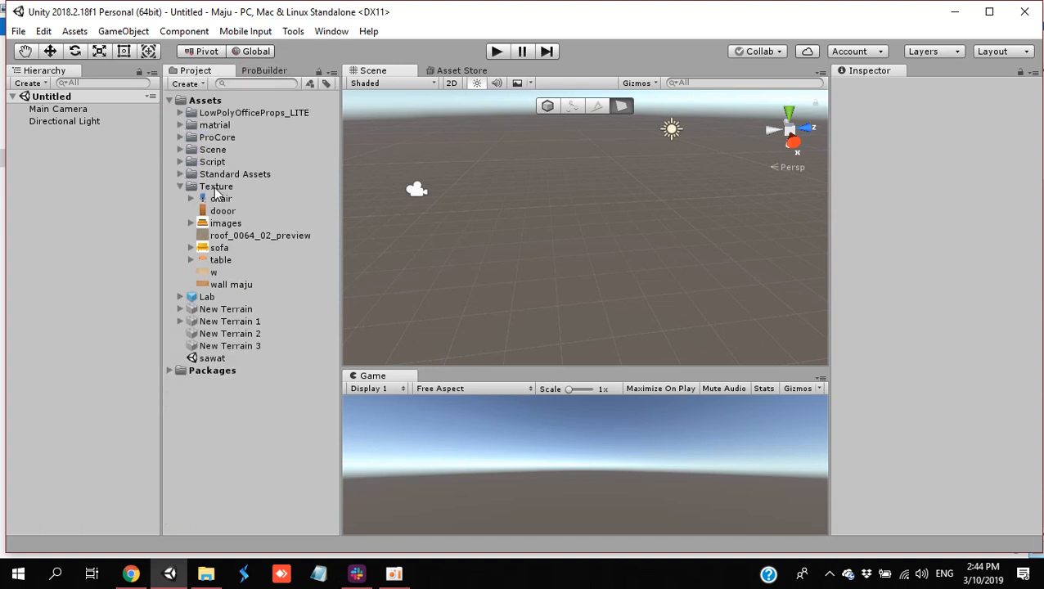
click(218, 188)
click(181, 188)
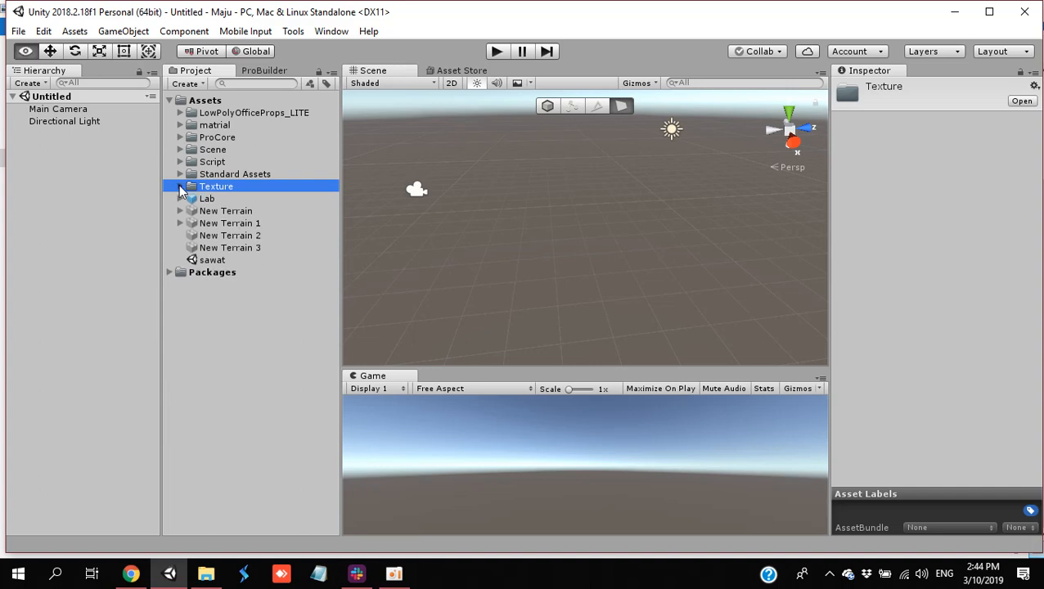
key(alt+Tab)
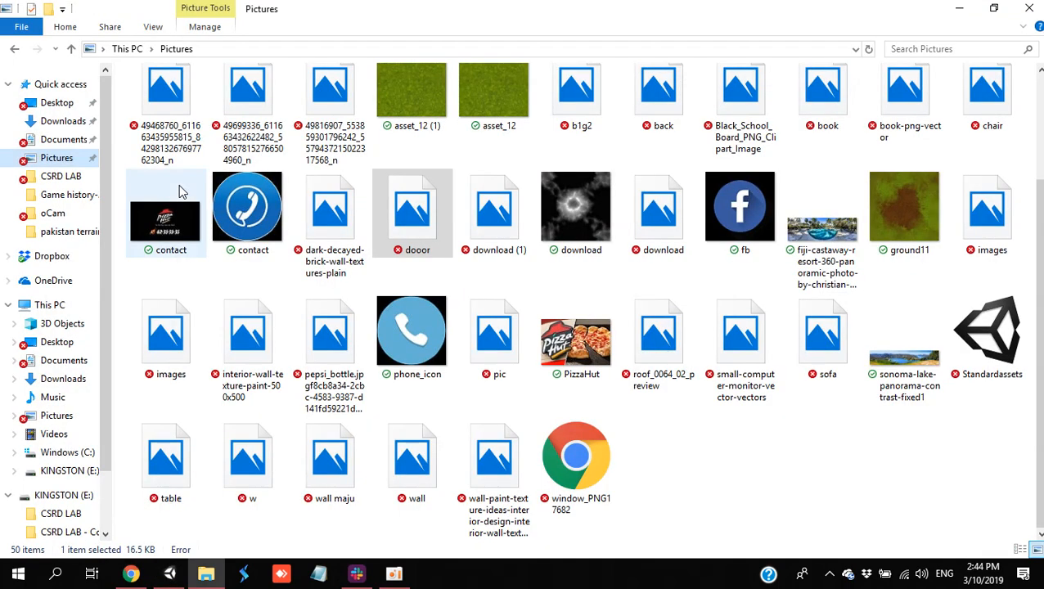
click(73, 140)
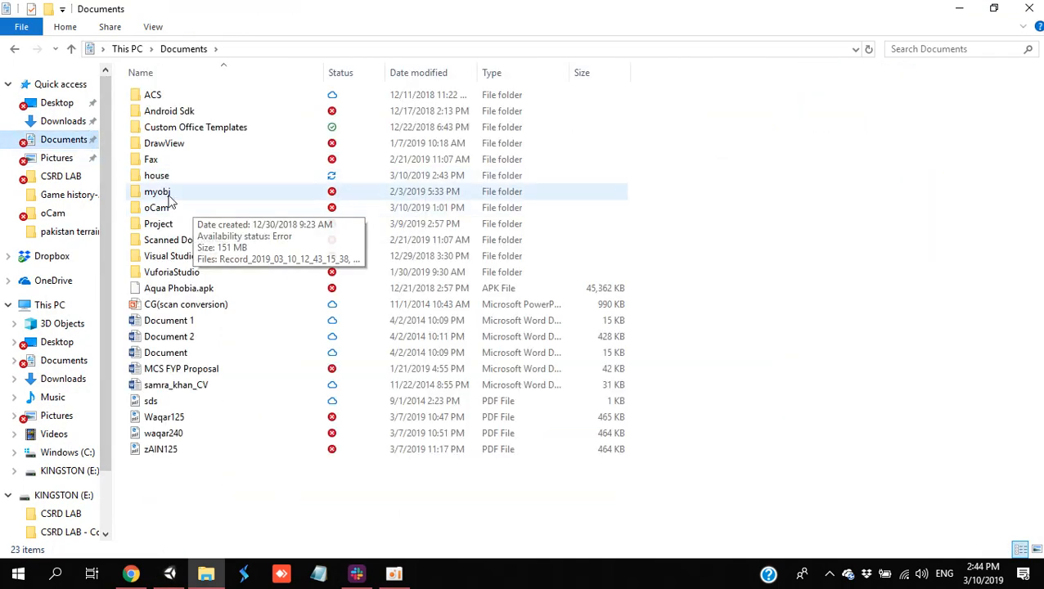
drag(156, 175, 220, 101)
key(alt+Tab)
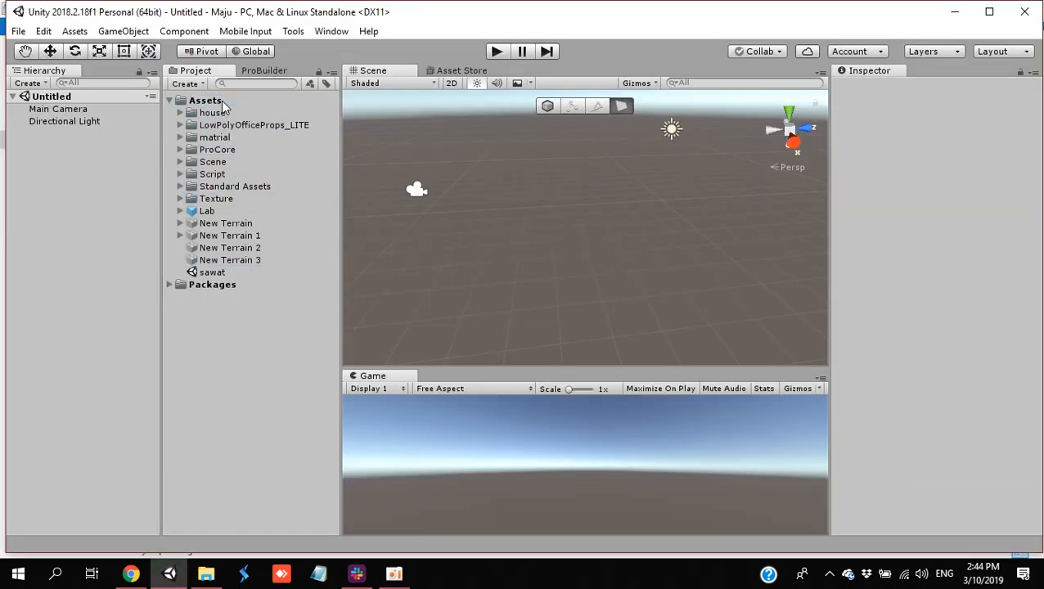
Step: Place the House model from the imported house folder into the scene at about X 1.62, Y 0.13, Z -2.28
click(180, 113)
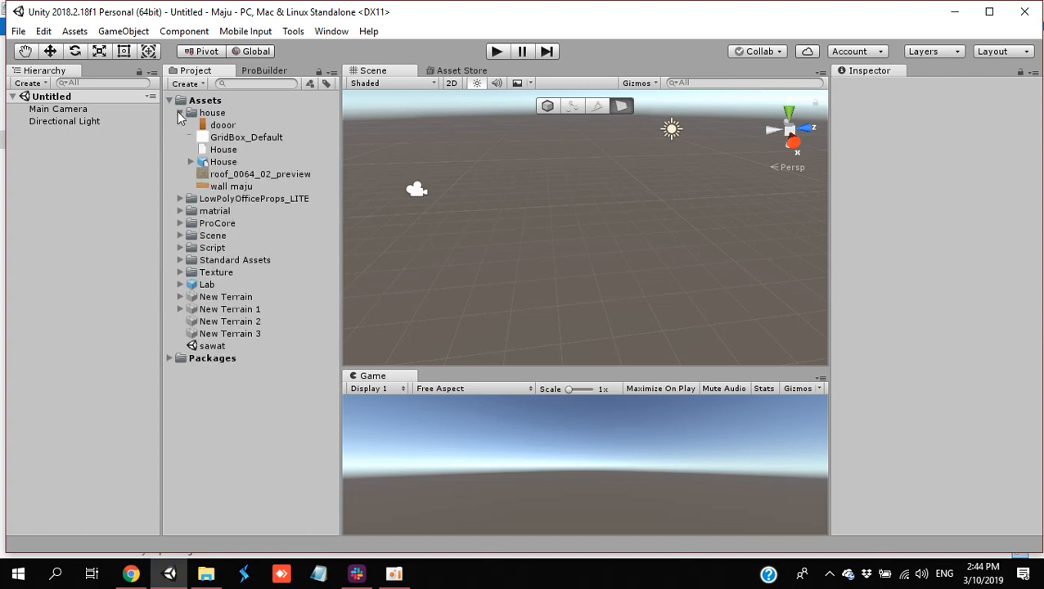
click(220, 126)
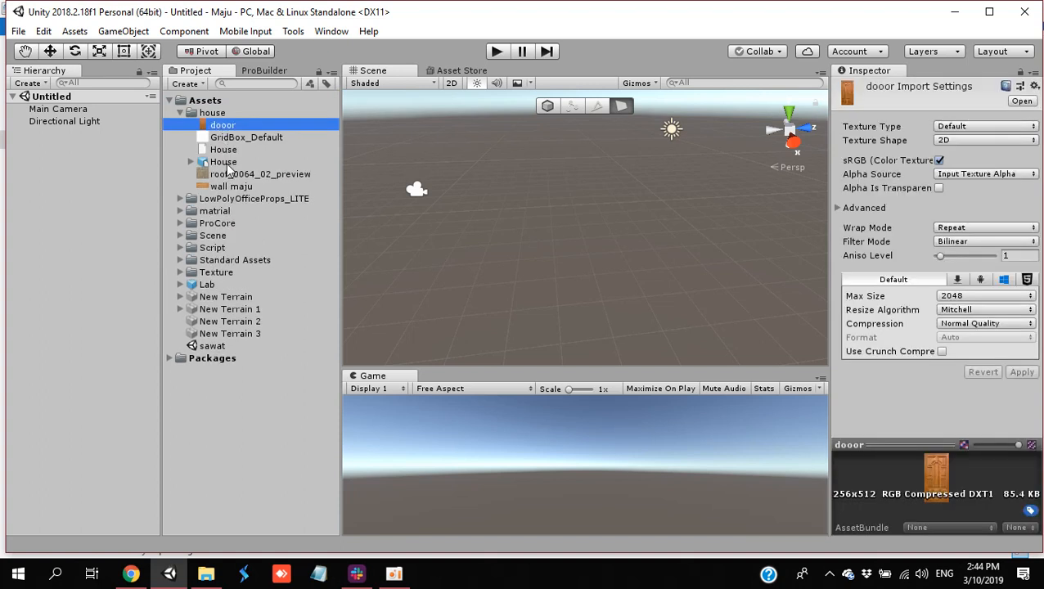
click(228, 174)
click(215, 162)
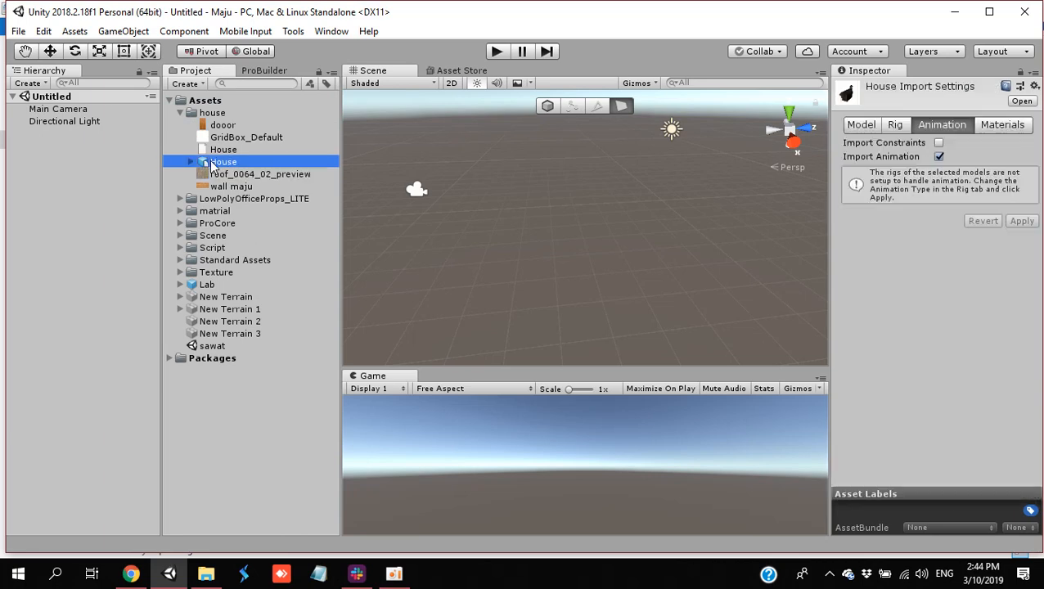
drag(213, 164, 620, 215)
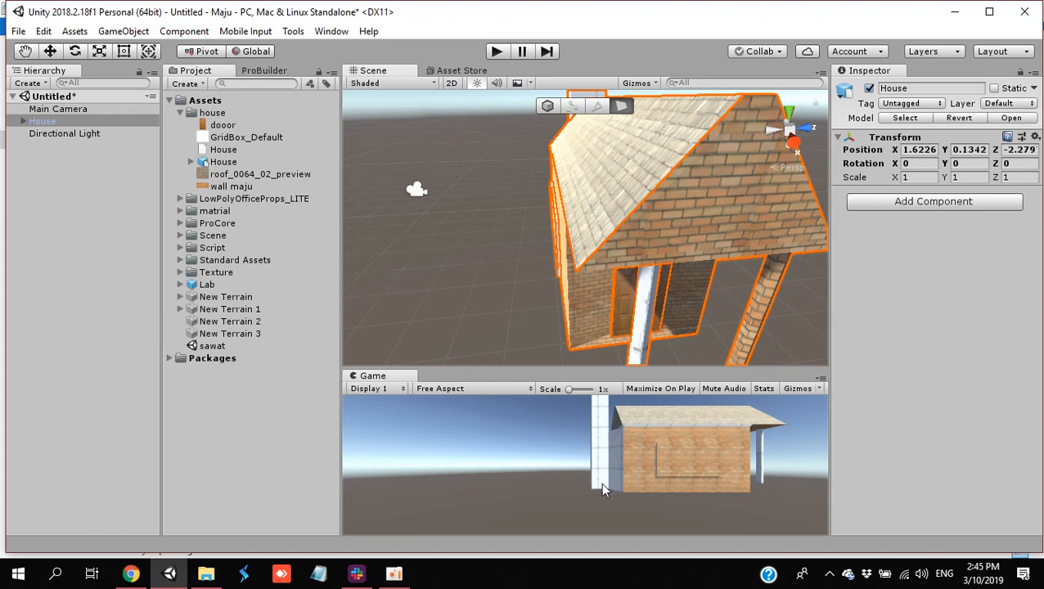
click(394, 574)
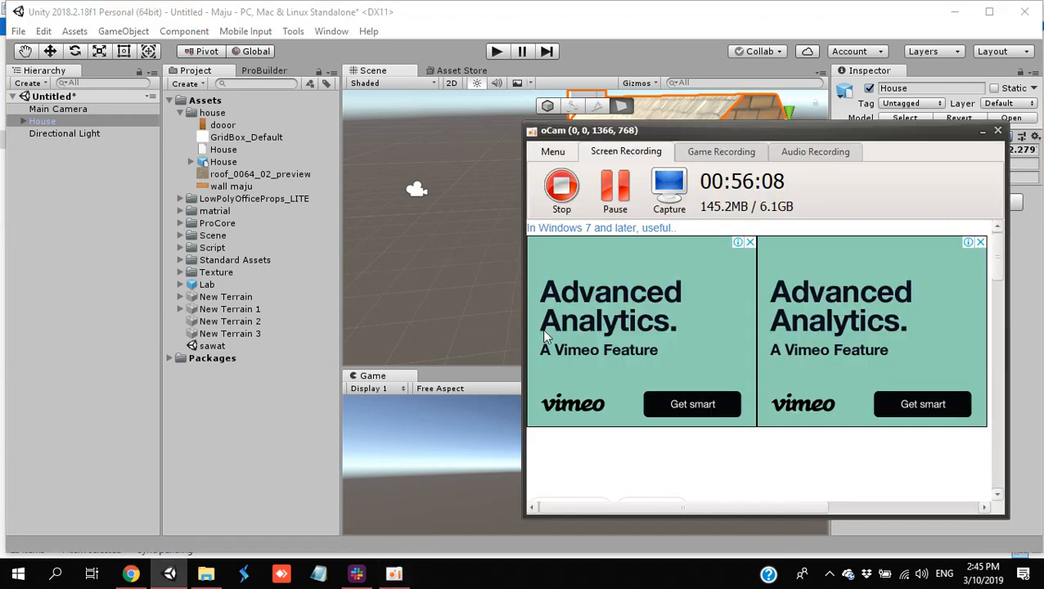